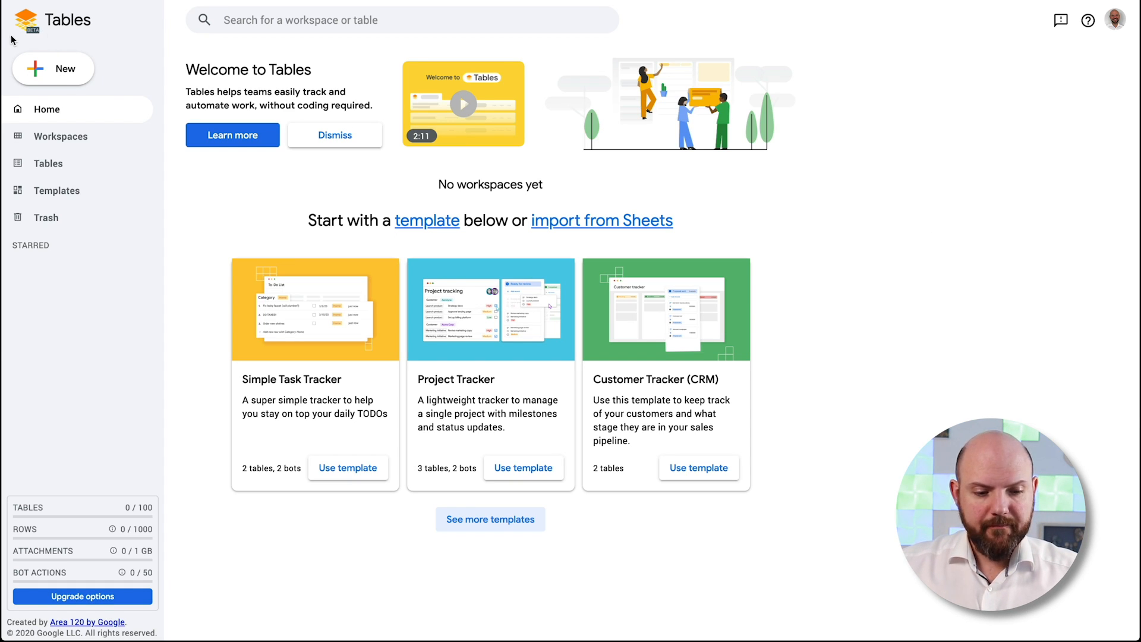
Look at the Google account panel and the Tables home web address
left_click(1116, 19)
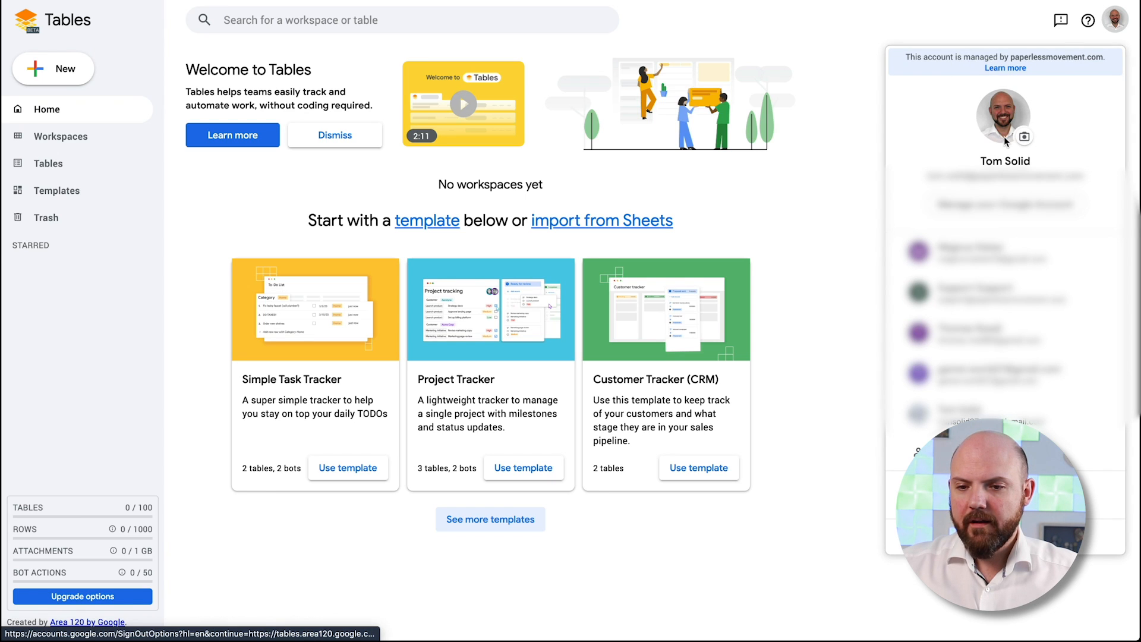
left_click(861, 102)
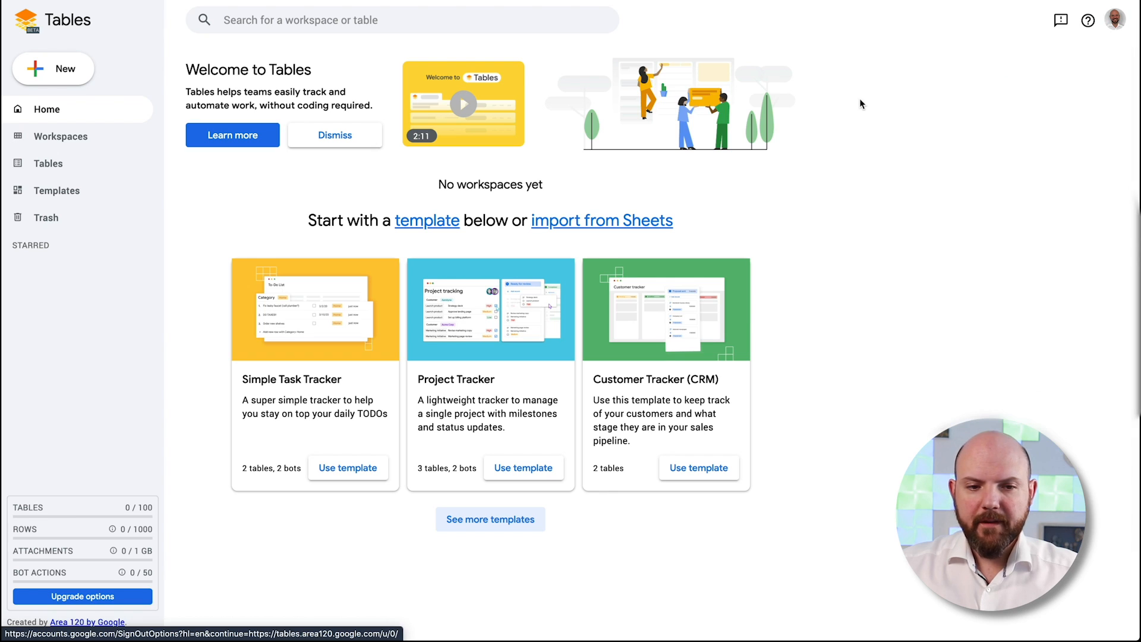
left_click(117, 13)
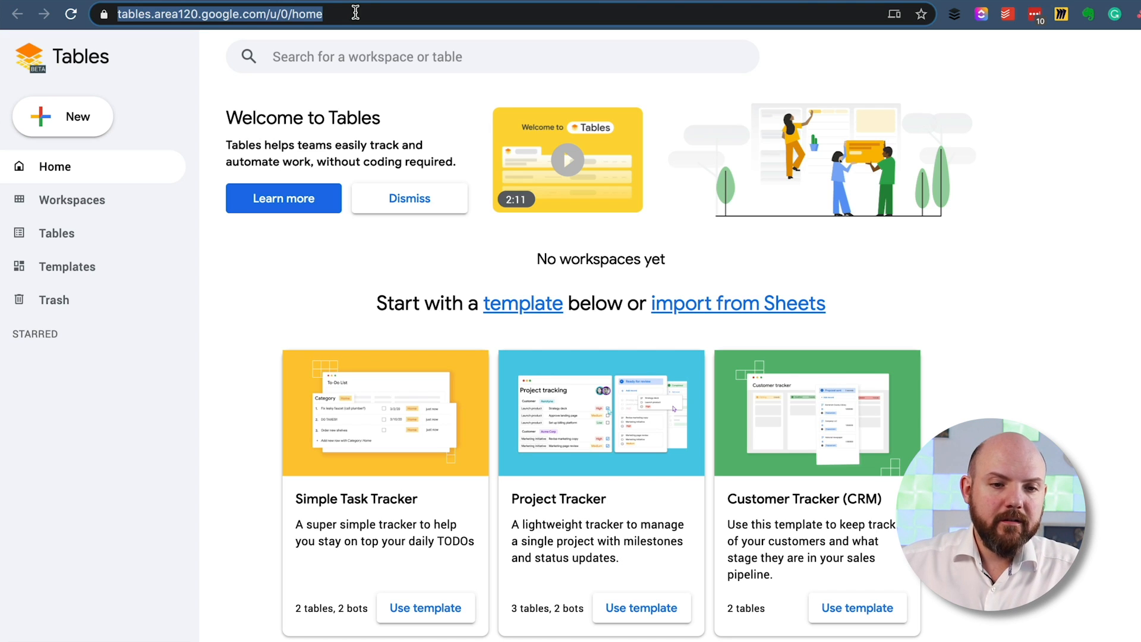
left_click(356, 12)
left_click_drag(121, 12, 381, 7)
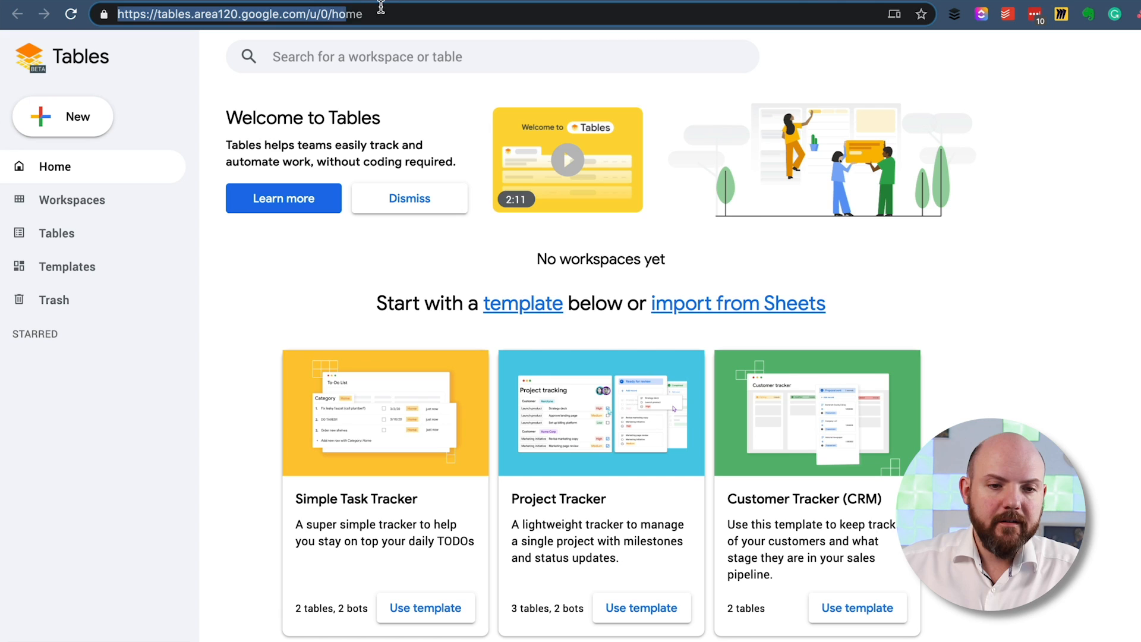
left_click(1003, 223)
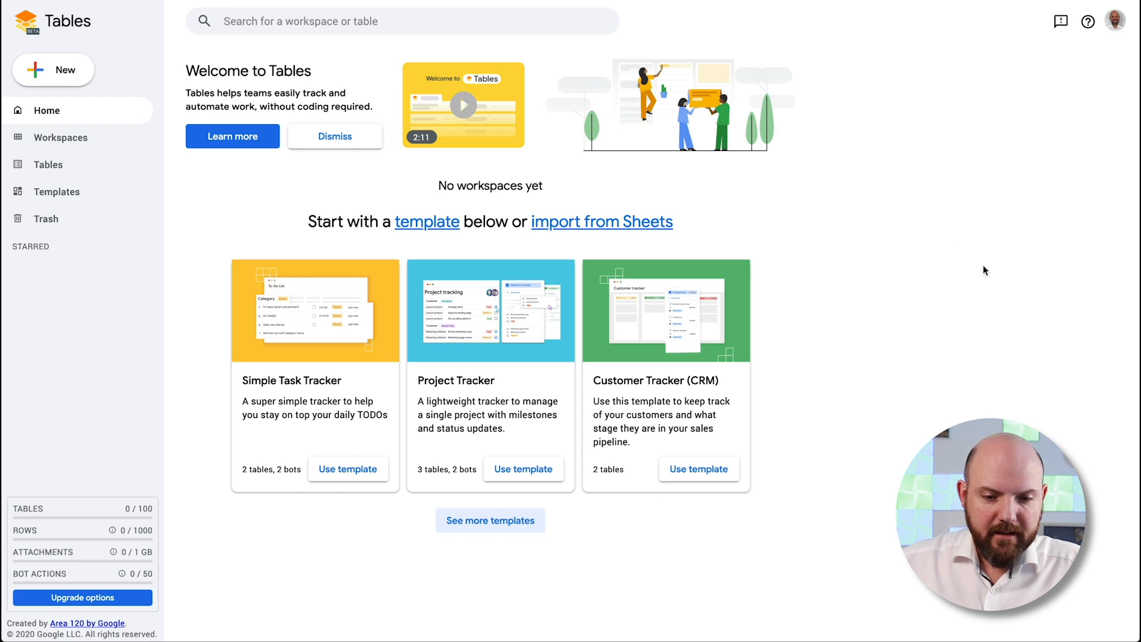
Highlight the Simple Task Tracker, Project Tracker and Customer Tracker (CRM) template names
left_click_drag(252, 379, 340, 377)
left_click_drag(425, 388, 498, 388)
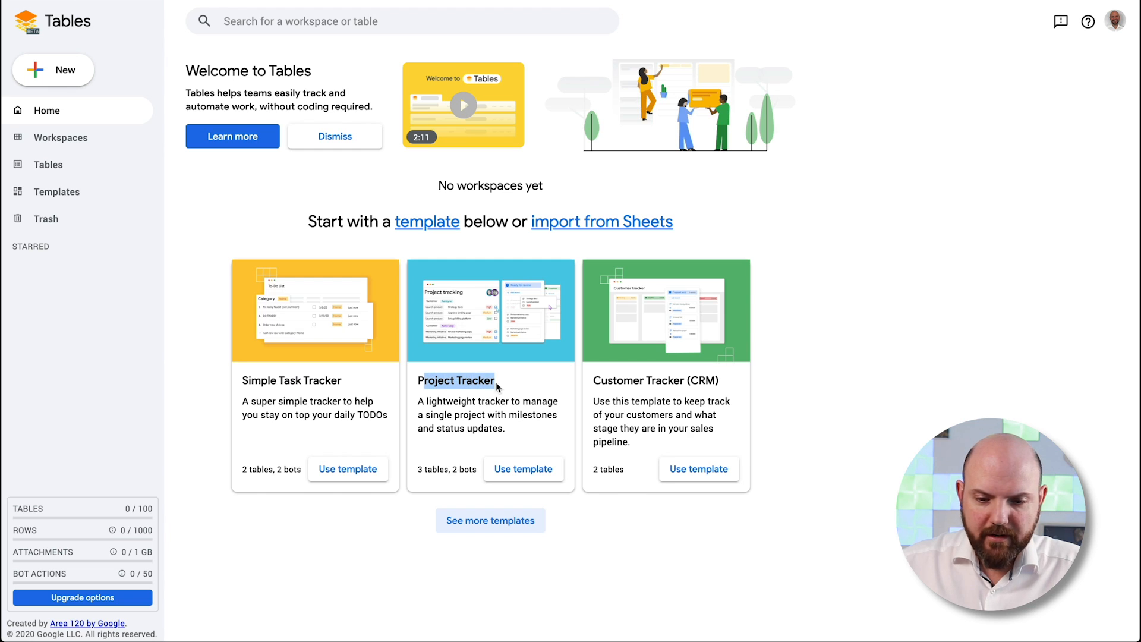
left_click(646, 382)
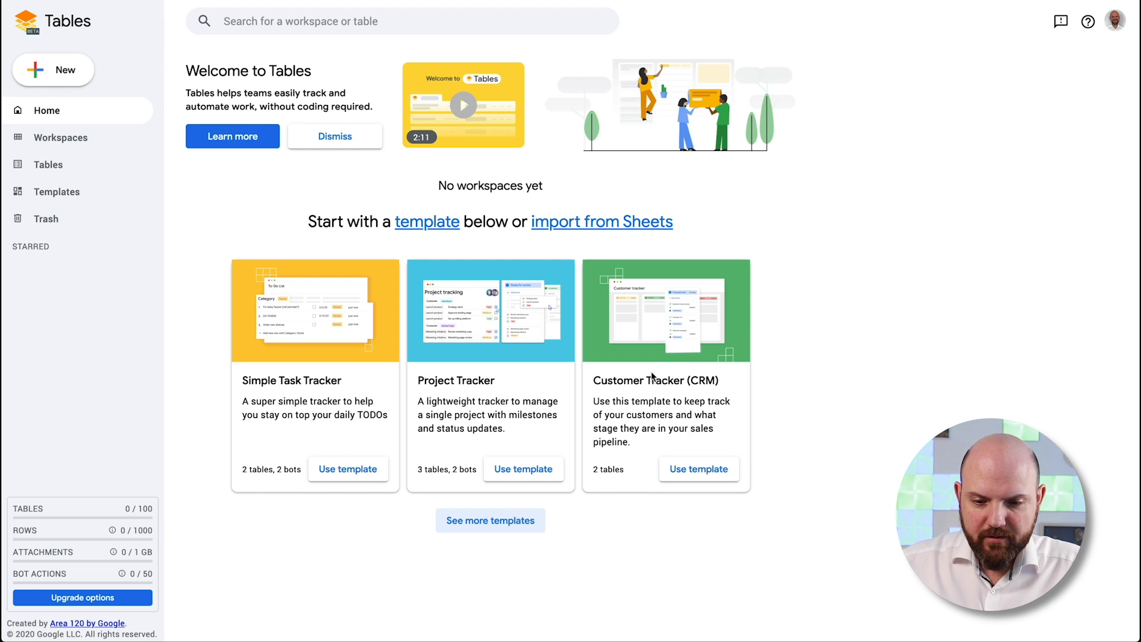
left_click_drag(596, 379, 722, 381)
left_click(737, 382)
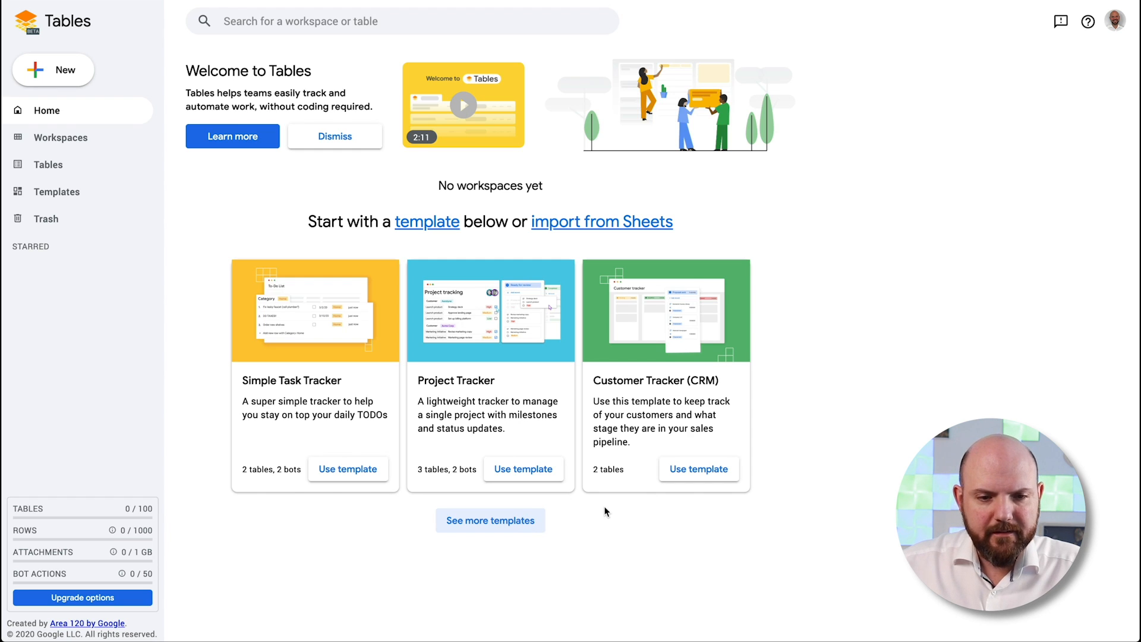
Play the getting-started video, skip through it, close it, and dismiss the welcome banner
left_click(465, 106)
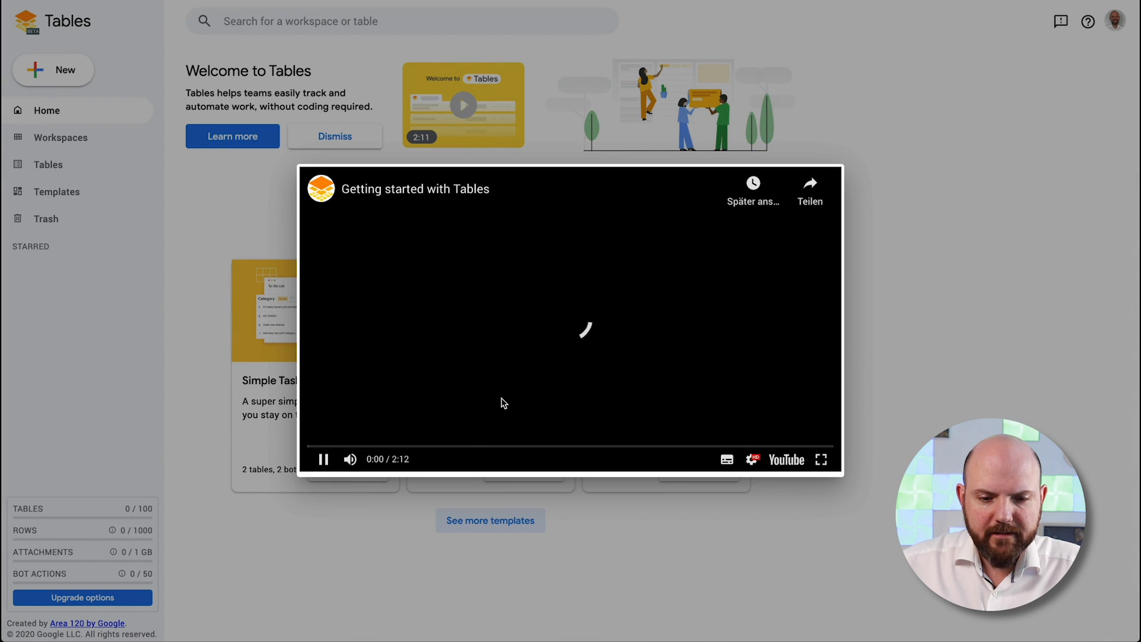
left_click(630, 446)
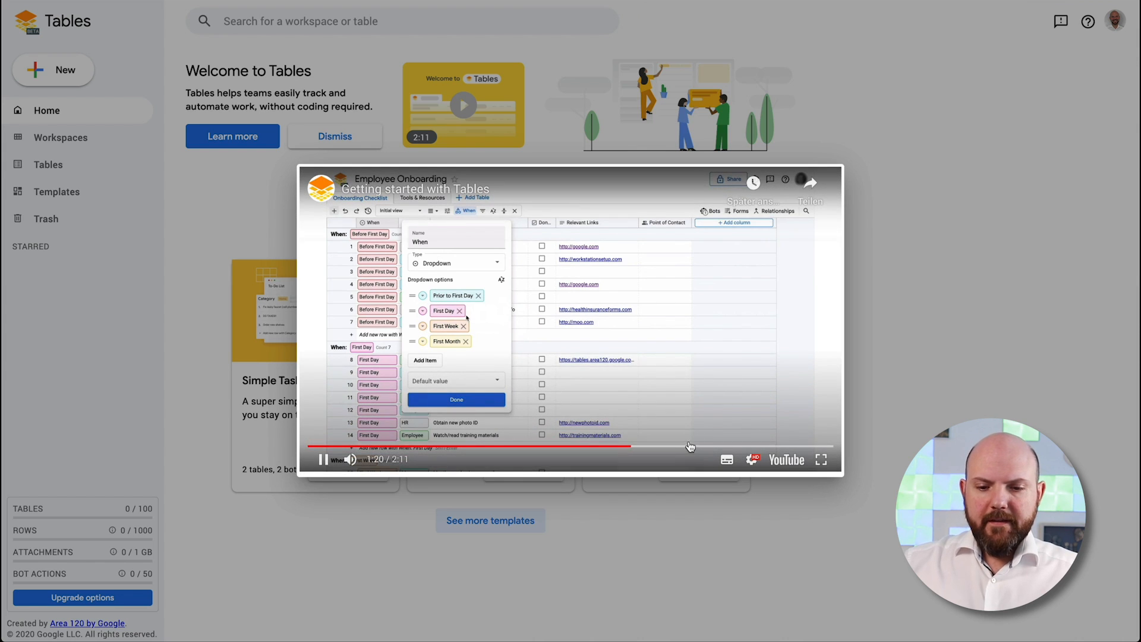
left_click(655, 446)
left_click(690, 446)
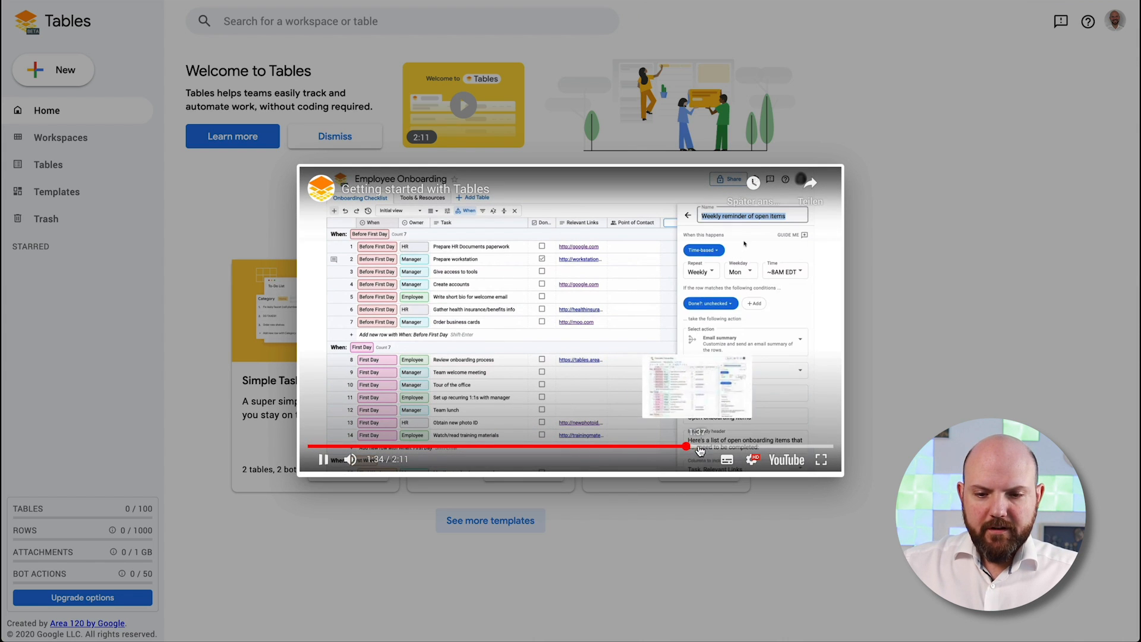
left_click(714, 446)
left_click(504, 96)
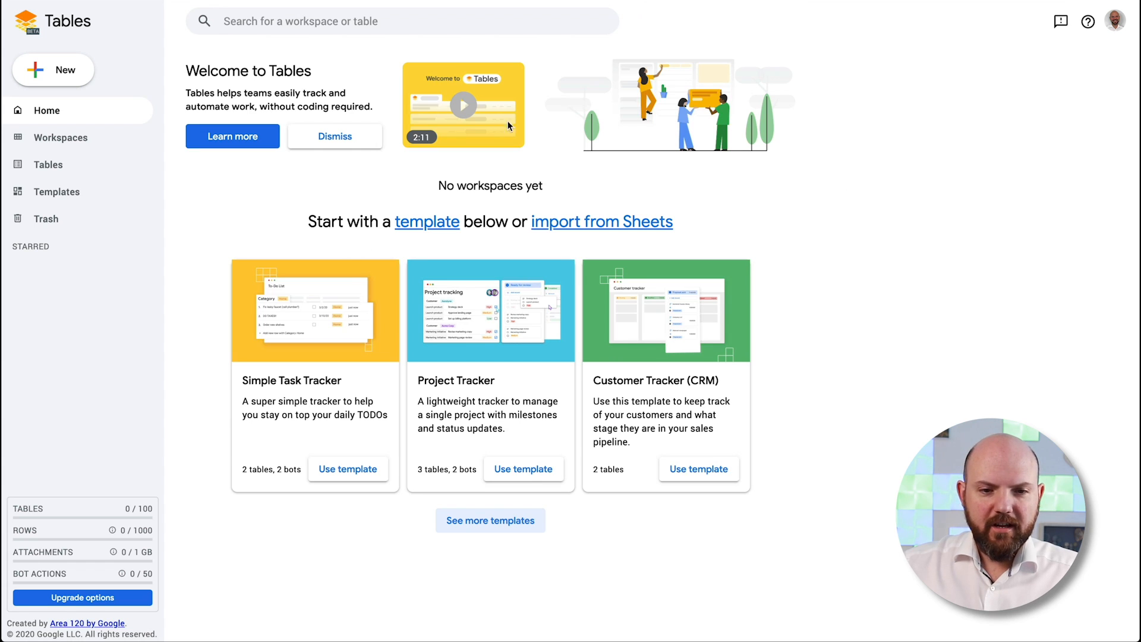
left_click(342, 136)
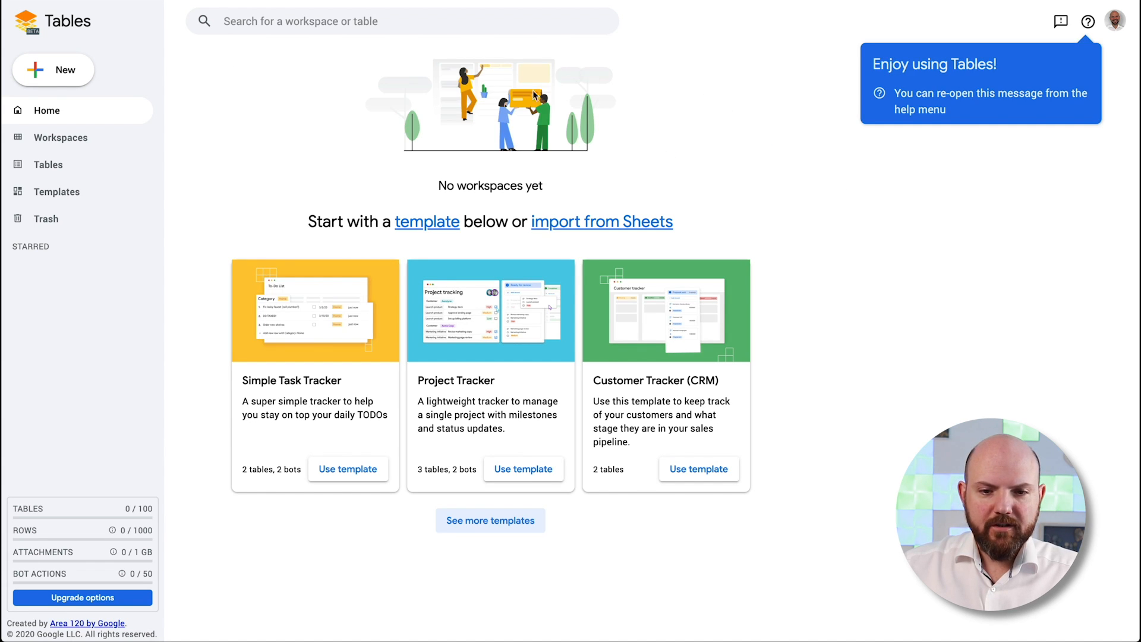
Close the Enjoy using Tables tip, go to All workspaces, and open the New menu
left_click(1035, 182)
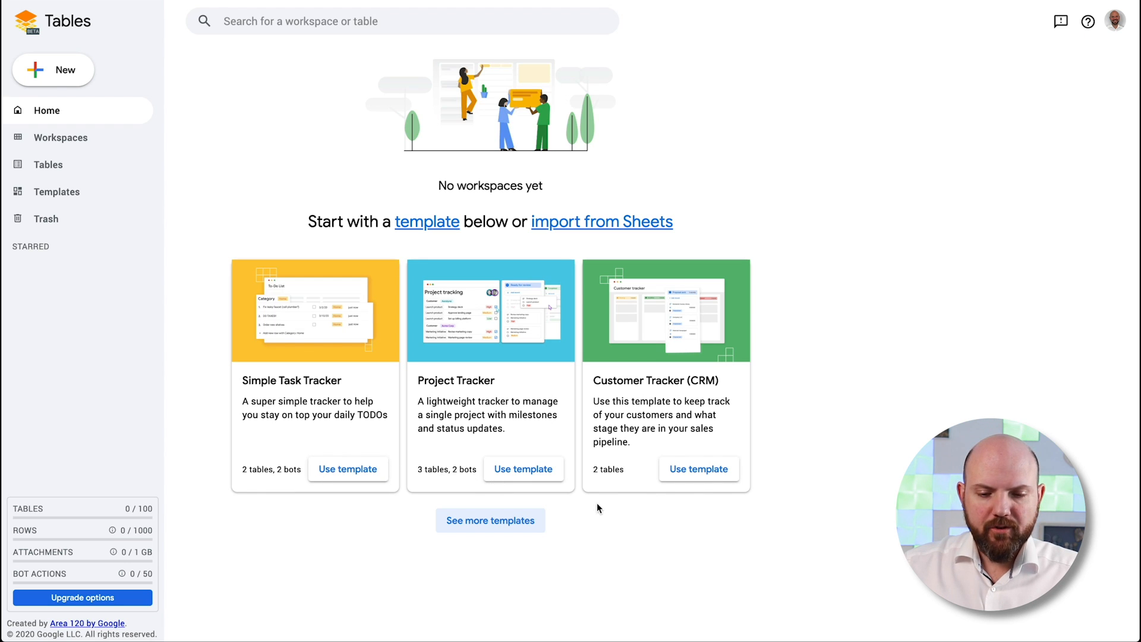
left_click(64, 80)
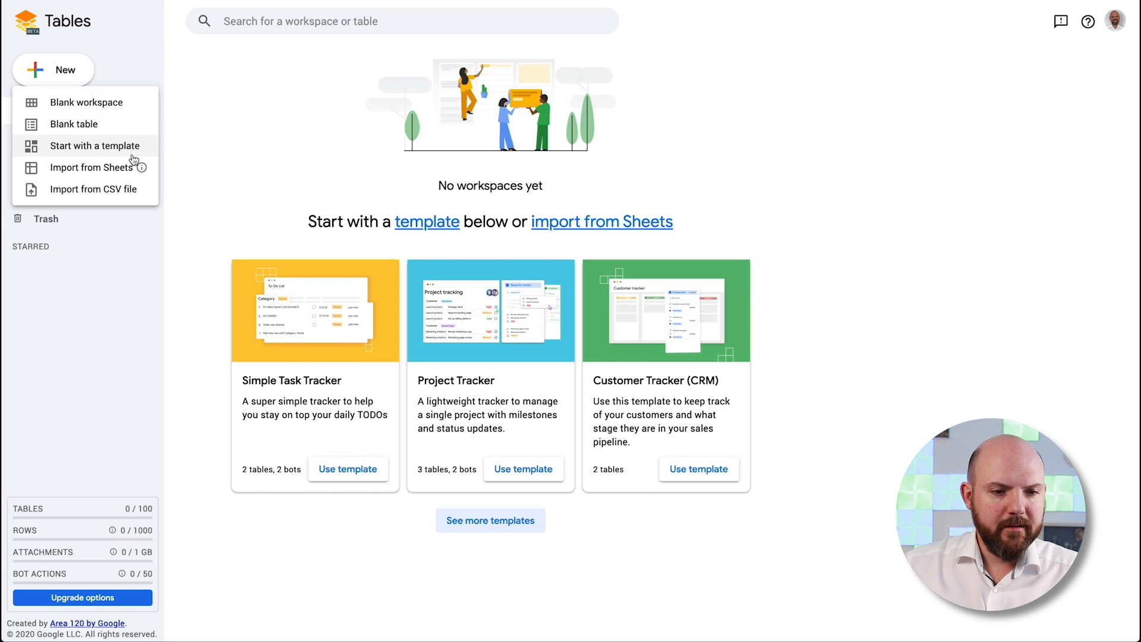
left_click(189, 153)
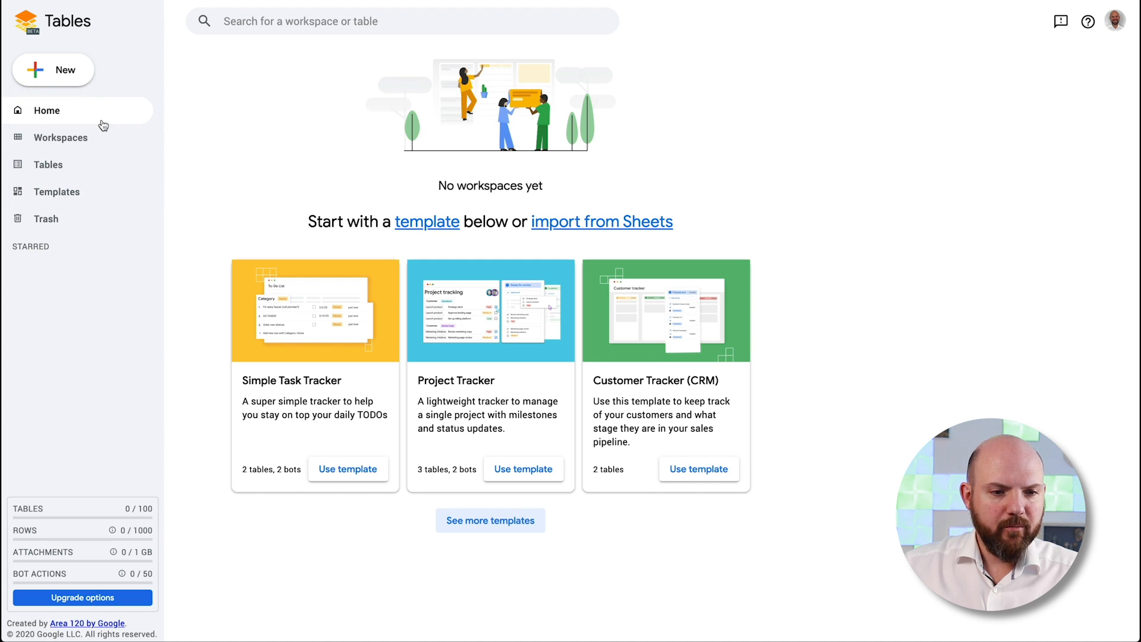
left_click(84, 72)
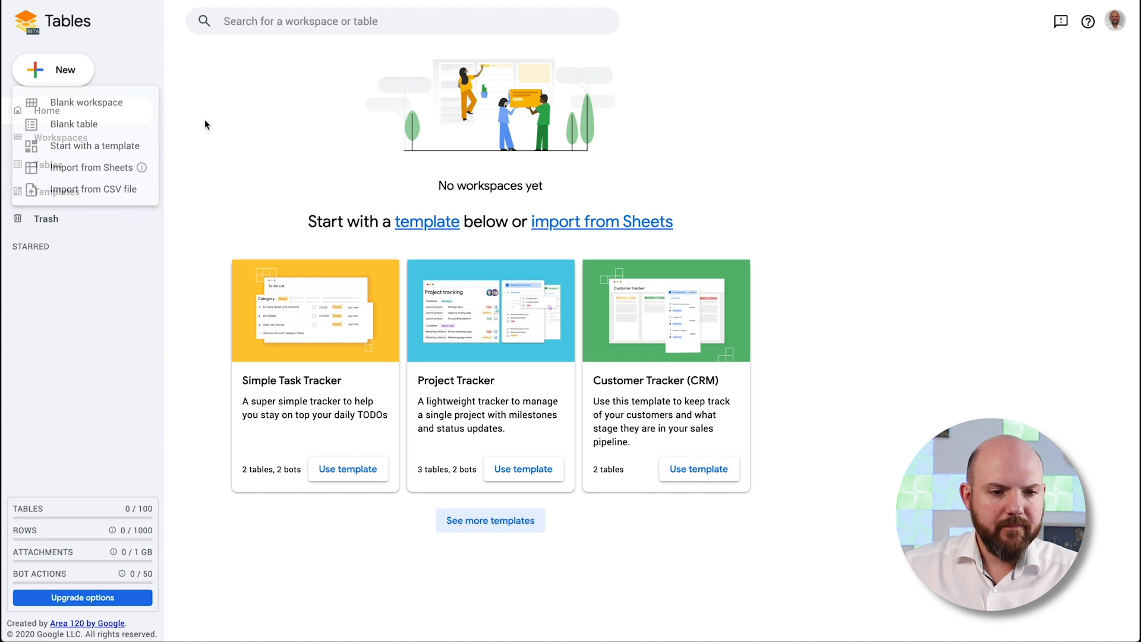
left_click(67, 138)
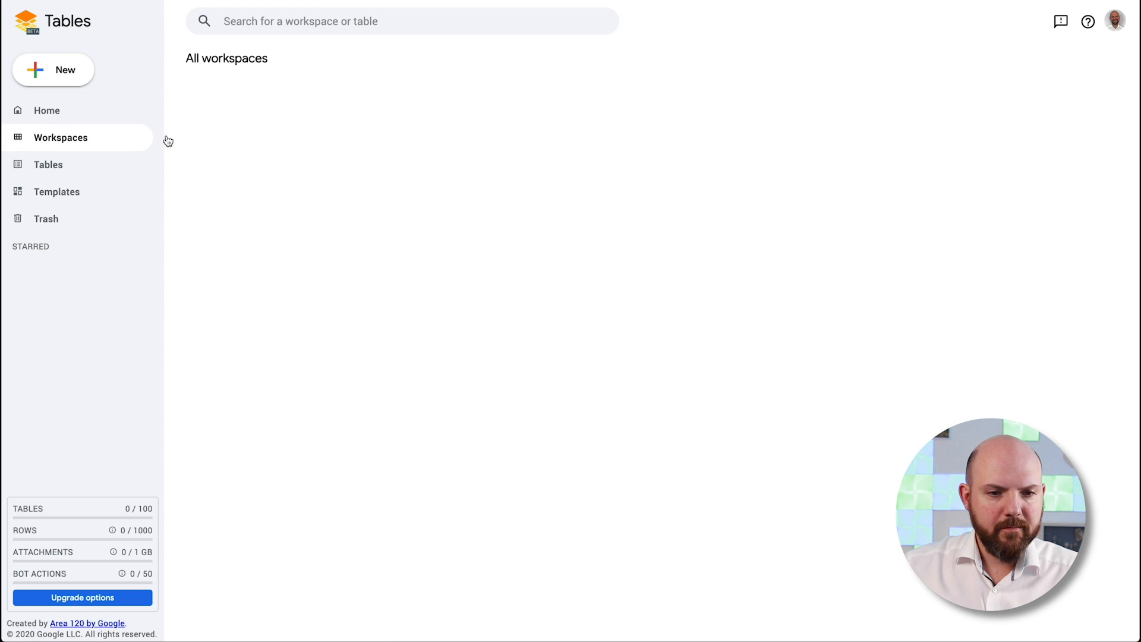
left_click(33, 70)
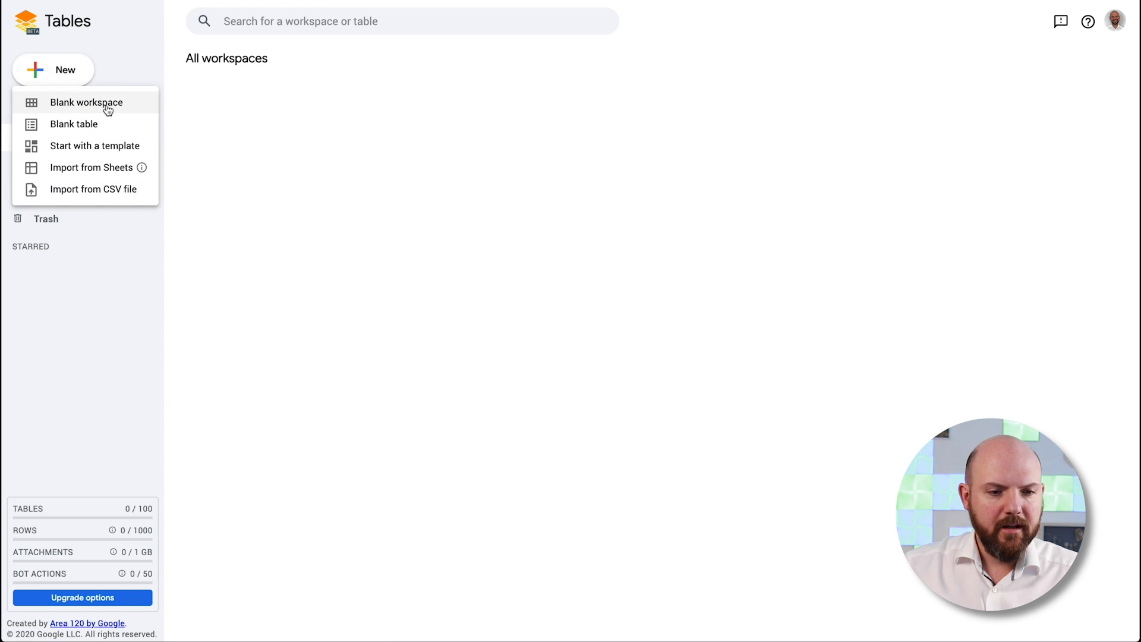
Create a Blank workspace and start the guided tutorial
left_click(107, 111)
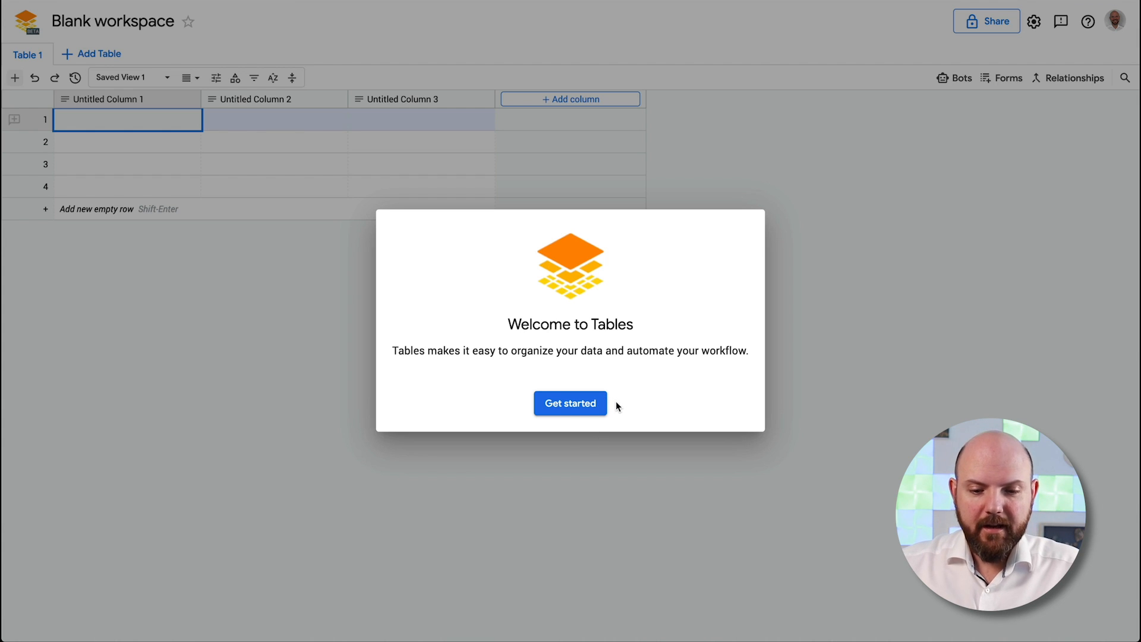
left_click(558, 403)
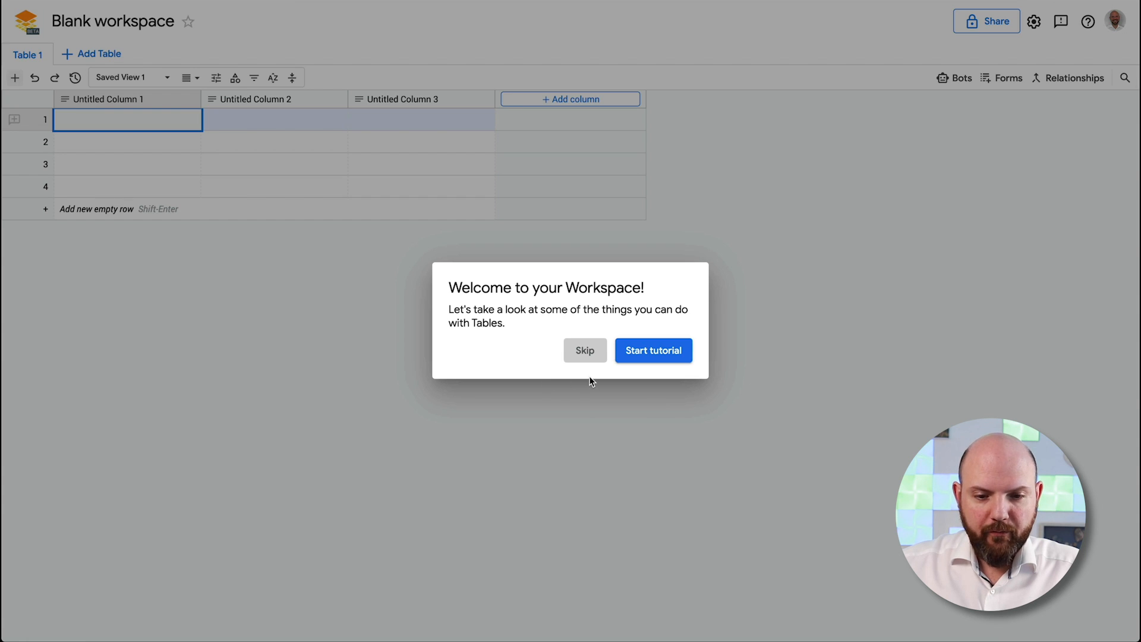
left_click(650, 352)
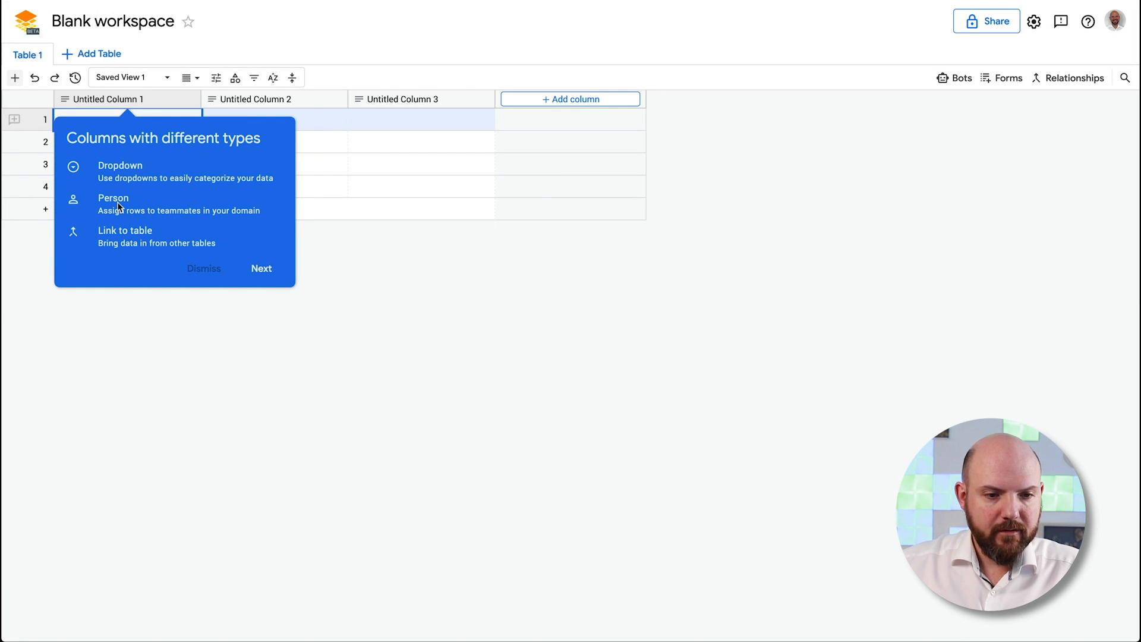
Step through the layouts, grouping, saved views and sharing tips, then finish the tutorial
left_click(260, 269)
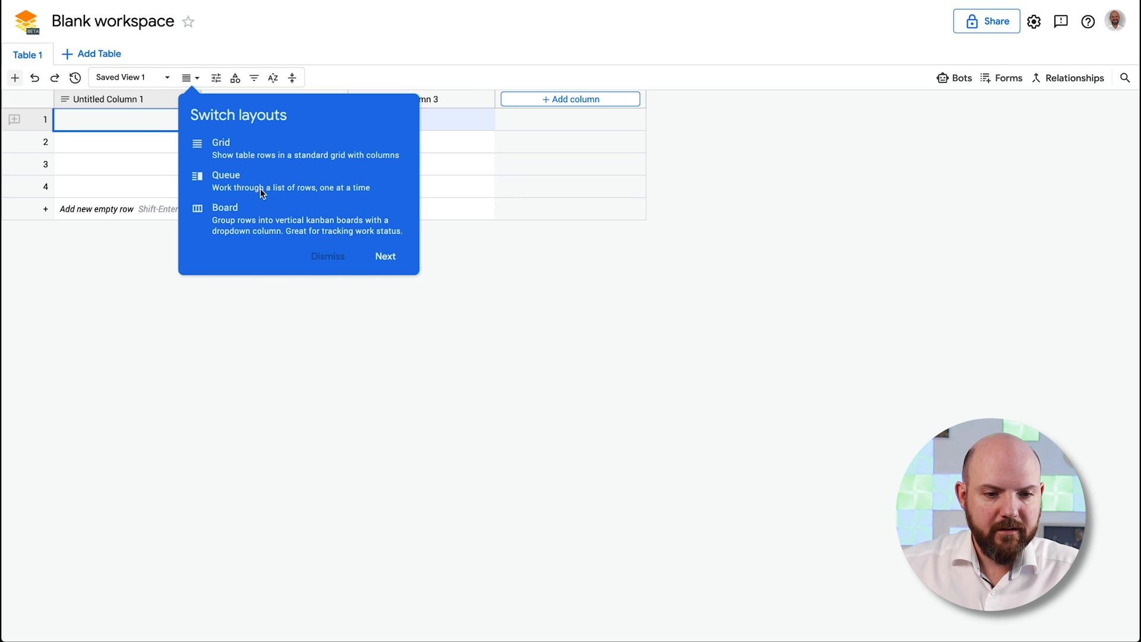
left_click(381, 256)
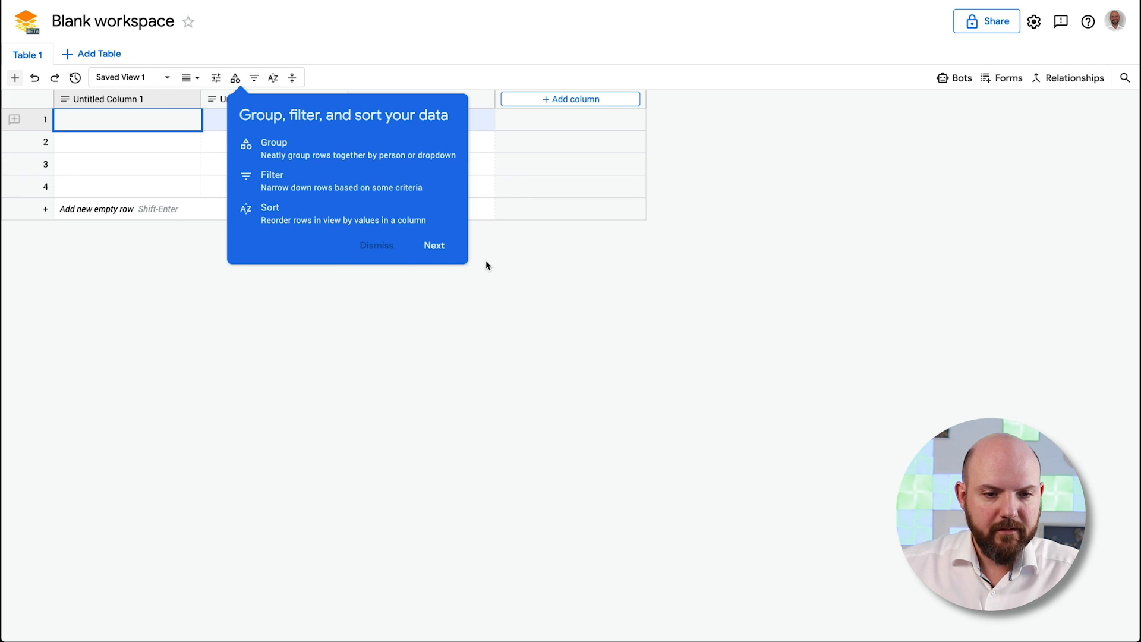
left_click(434, 246)
left_click(298, 222)
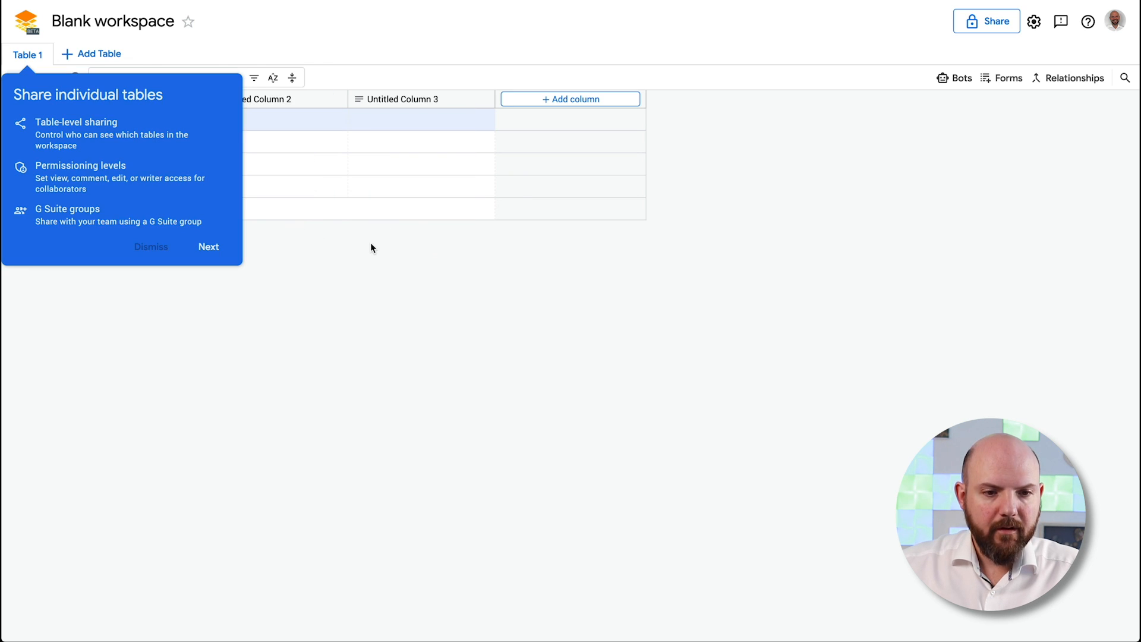
left_click(218, 249)
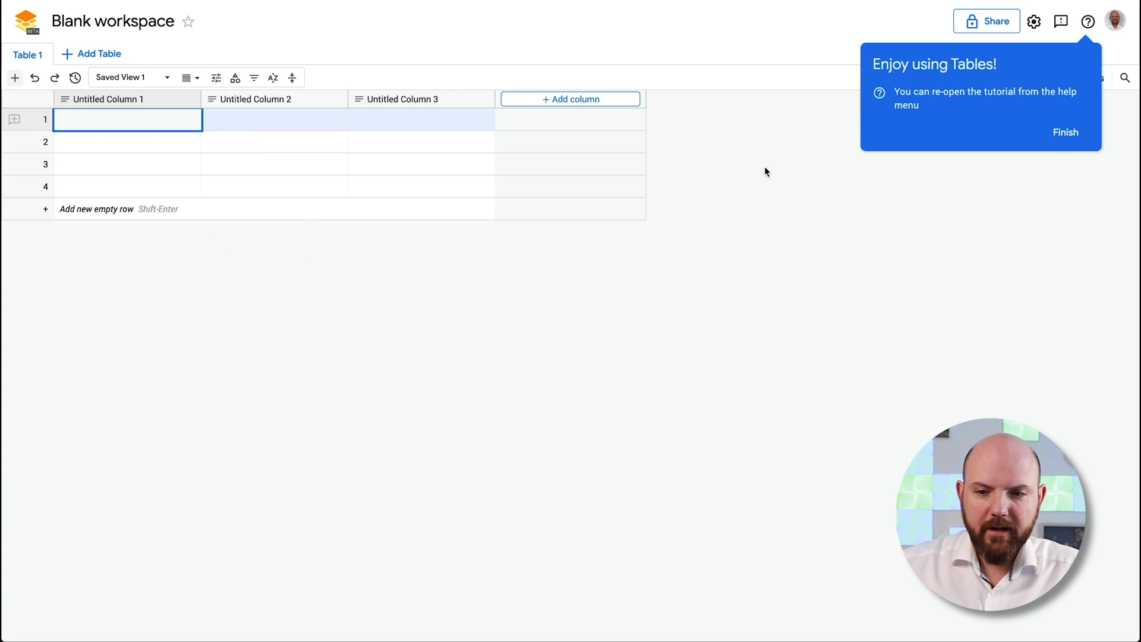
left_click(1068, 134)
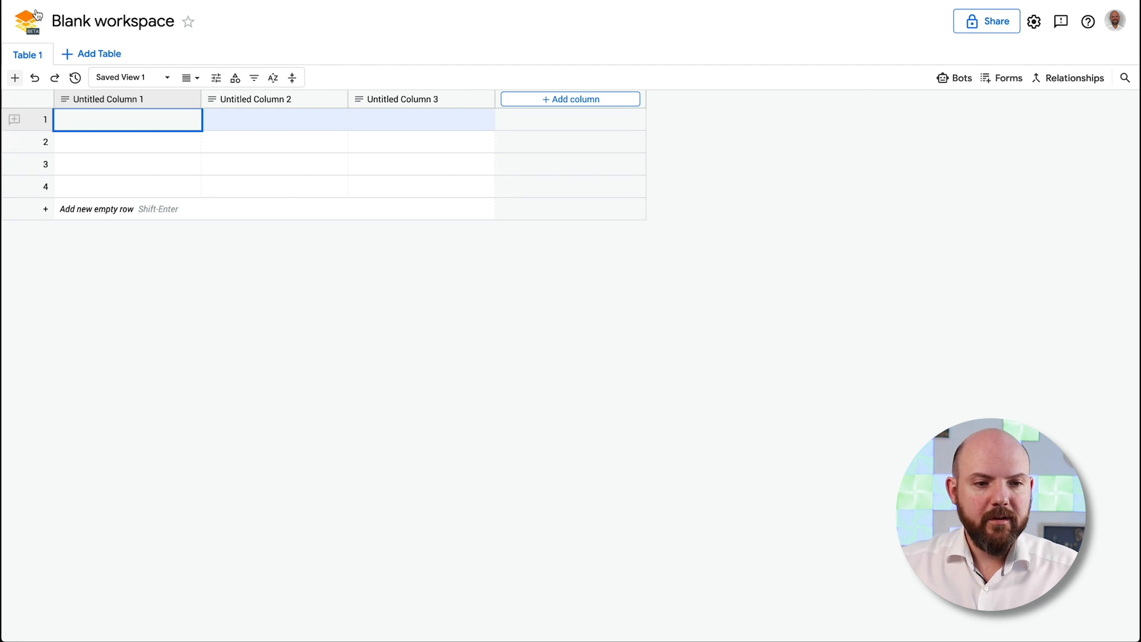
Check the Workspace sharing settings, close them with Done, then bring up the Forms panel
left_click(982, 22)
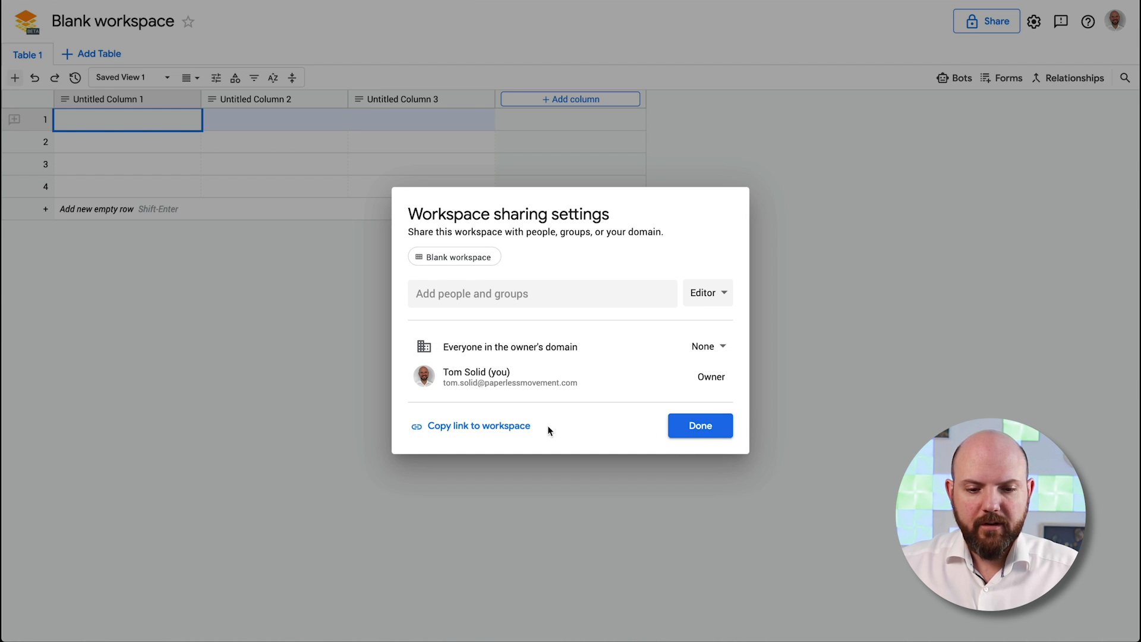
left_click(701, 426)
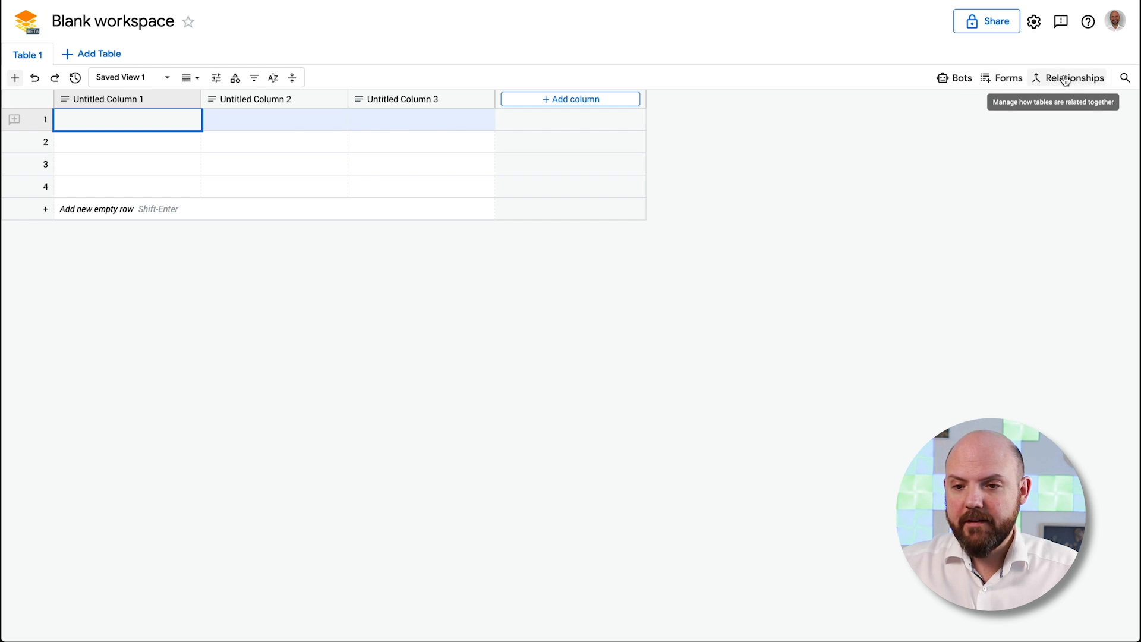
left_click(996, 78)
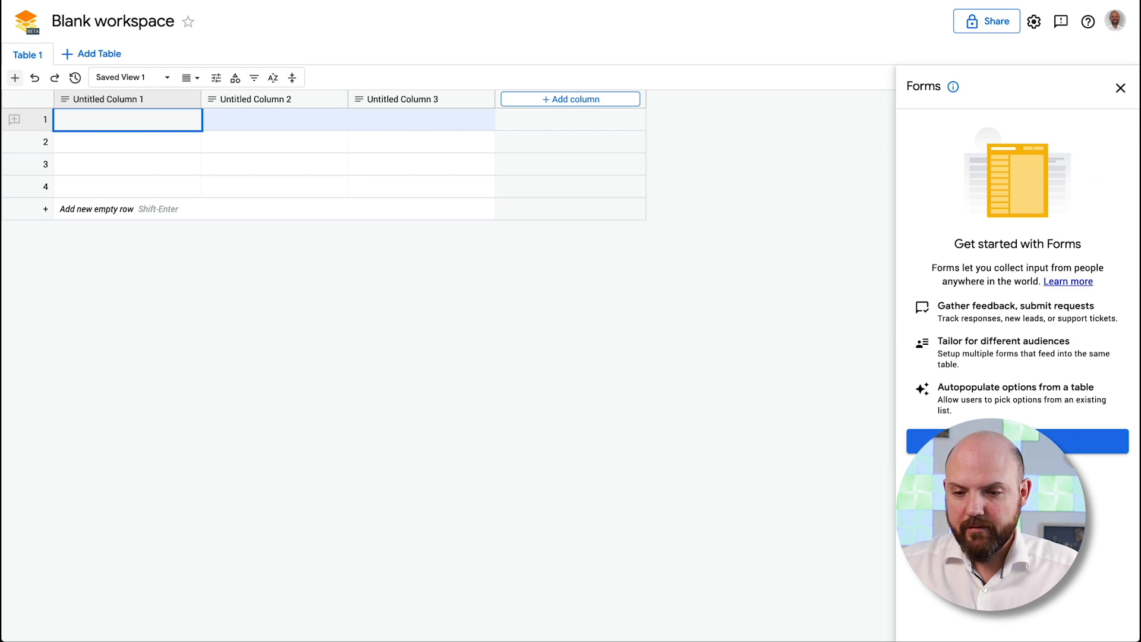
left_click(1091, 441)
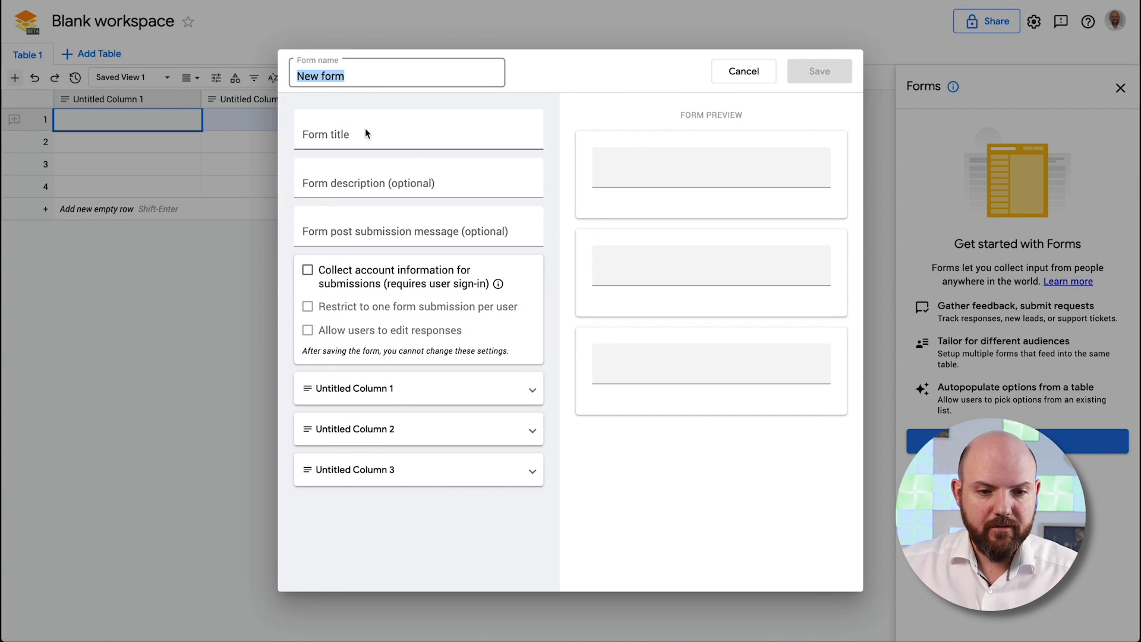
double_click(349, 73)
left_click_drag(358, 72, 281, 73)
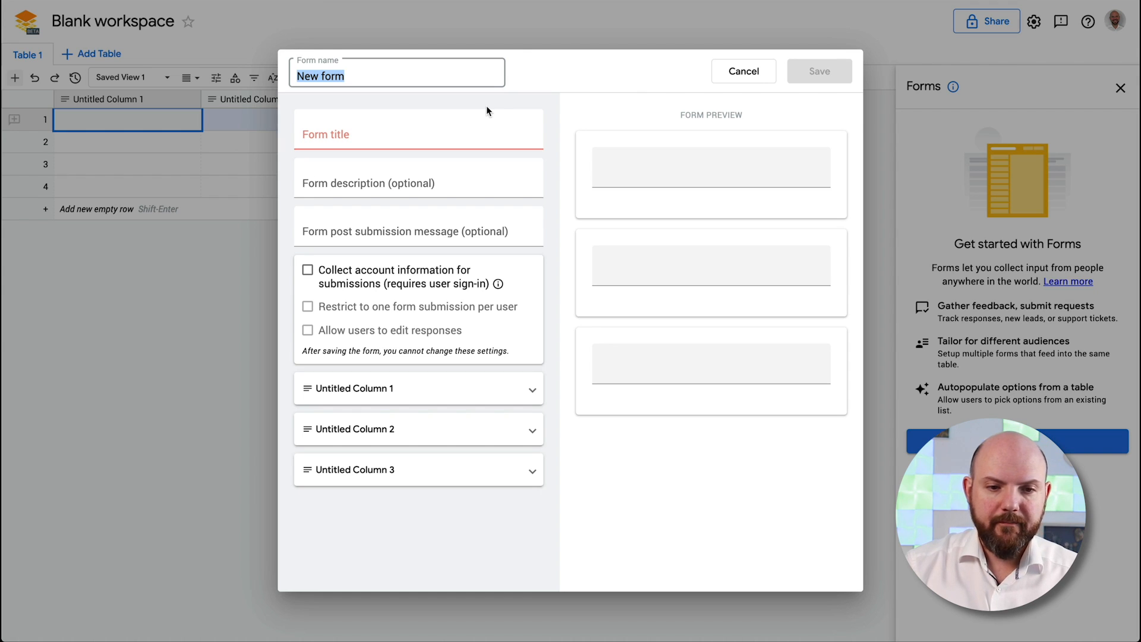
type("Form")
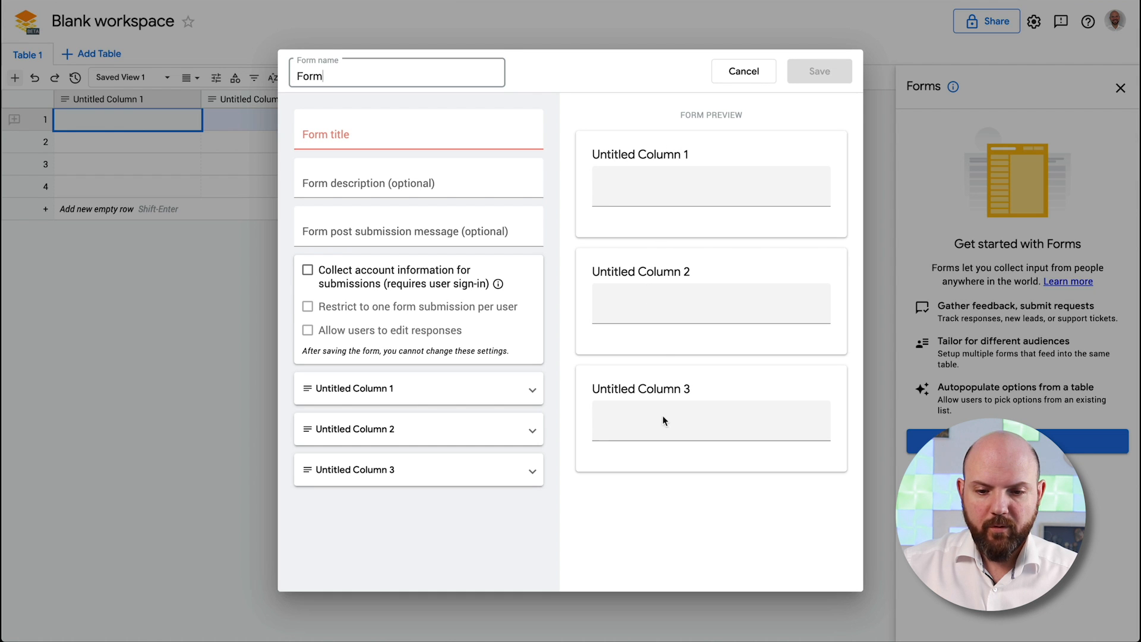
left_click(745, 71)
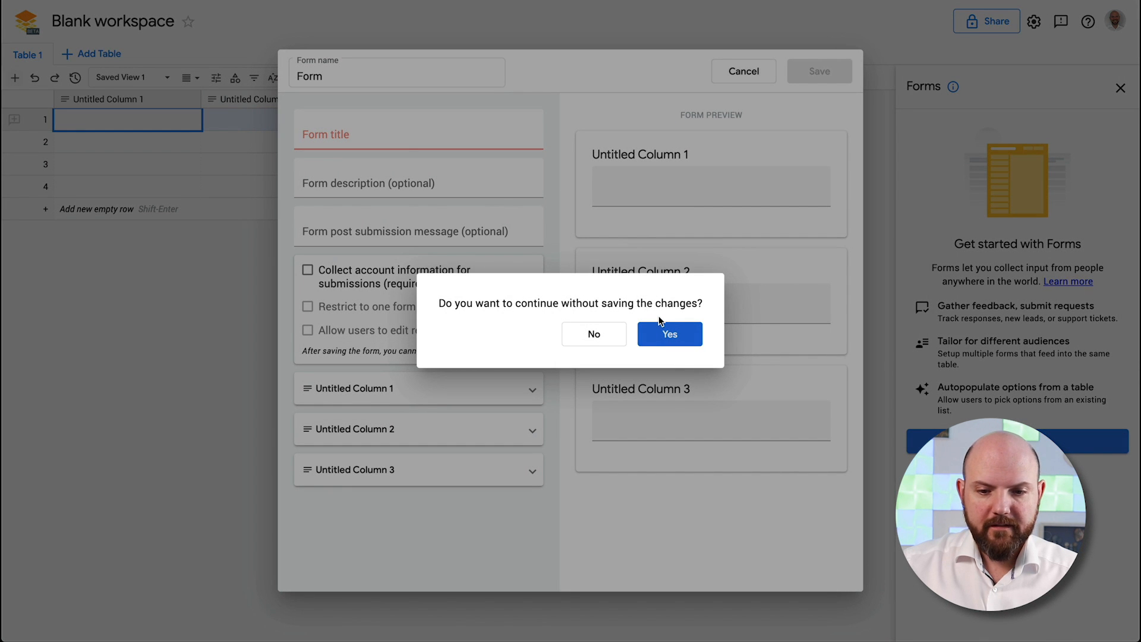
left_click(684, 334)
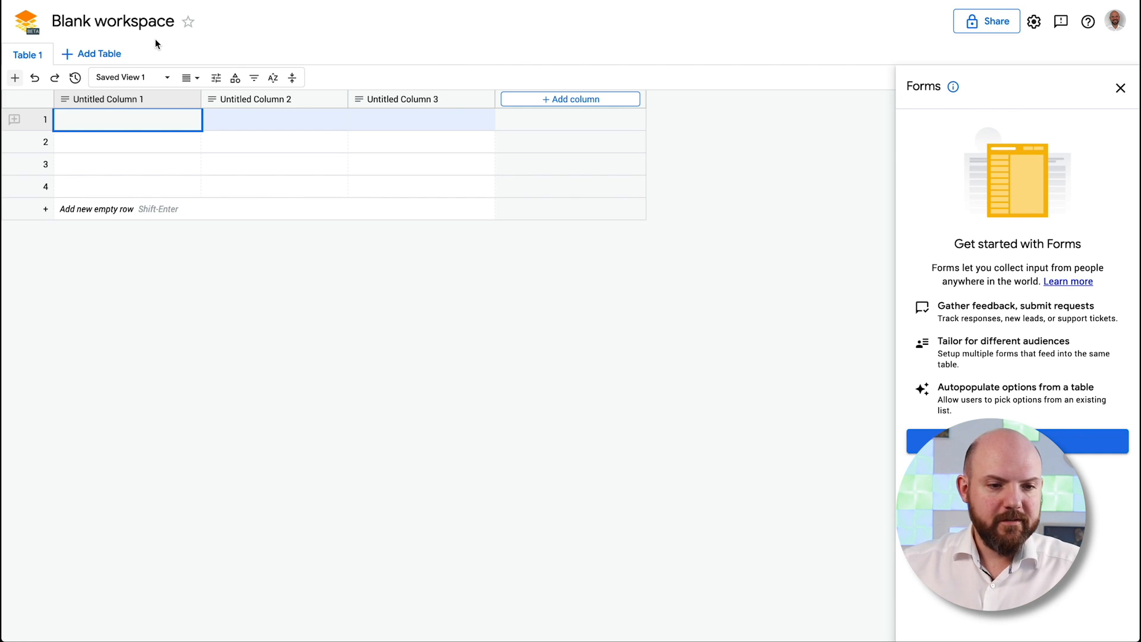
Close the Forms panel and glance at the add-table options
left_click(26, 55)
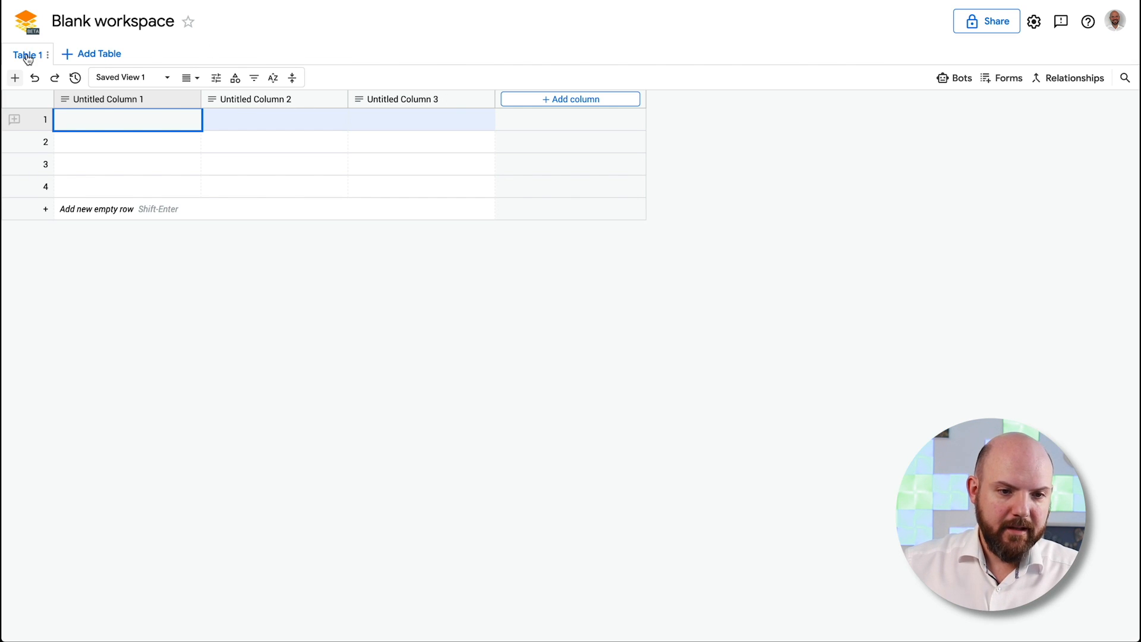
left_click(95, 54)
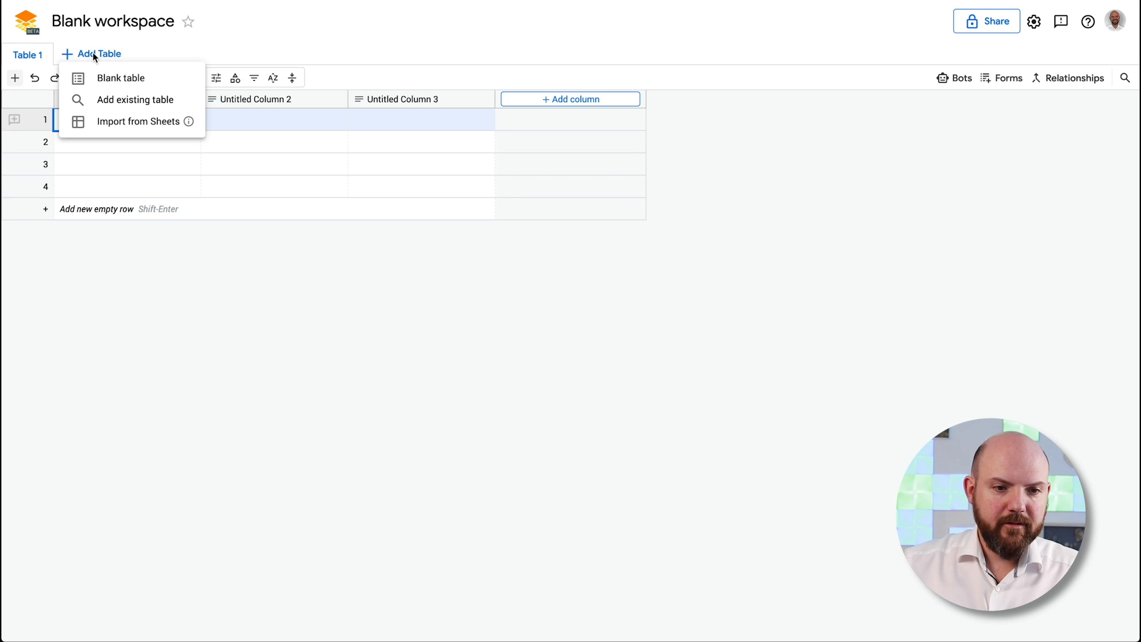
left_click(155, 52)
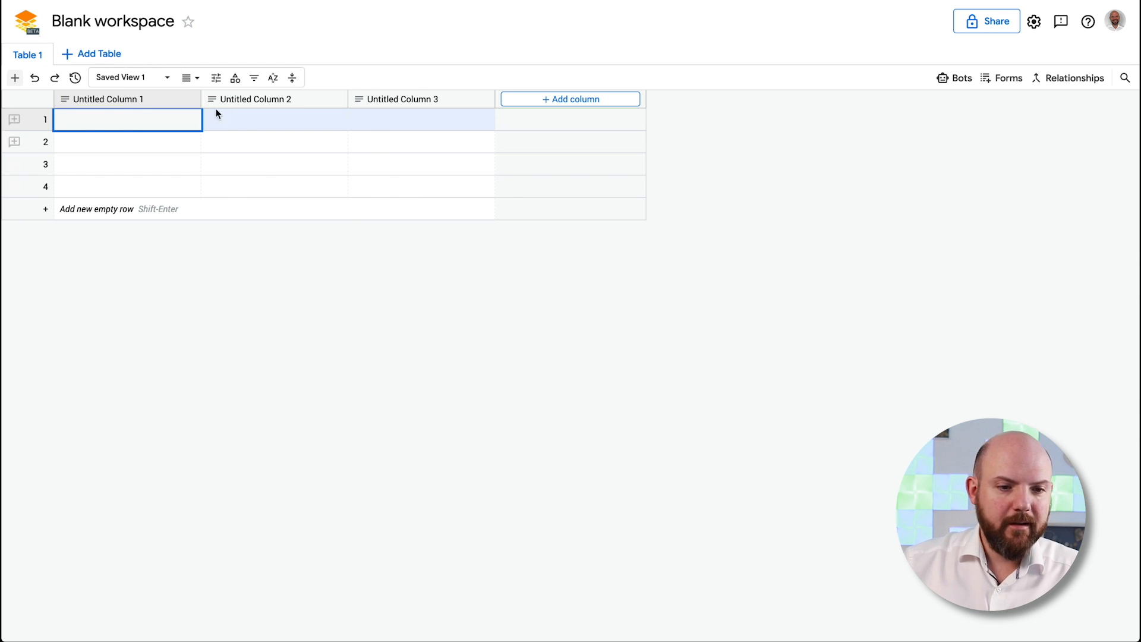
Make the first column an Auto ID column named ID, then drag row 3 up and back
left_click(138, 100)
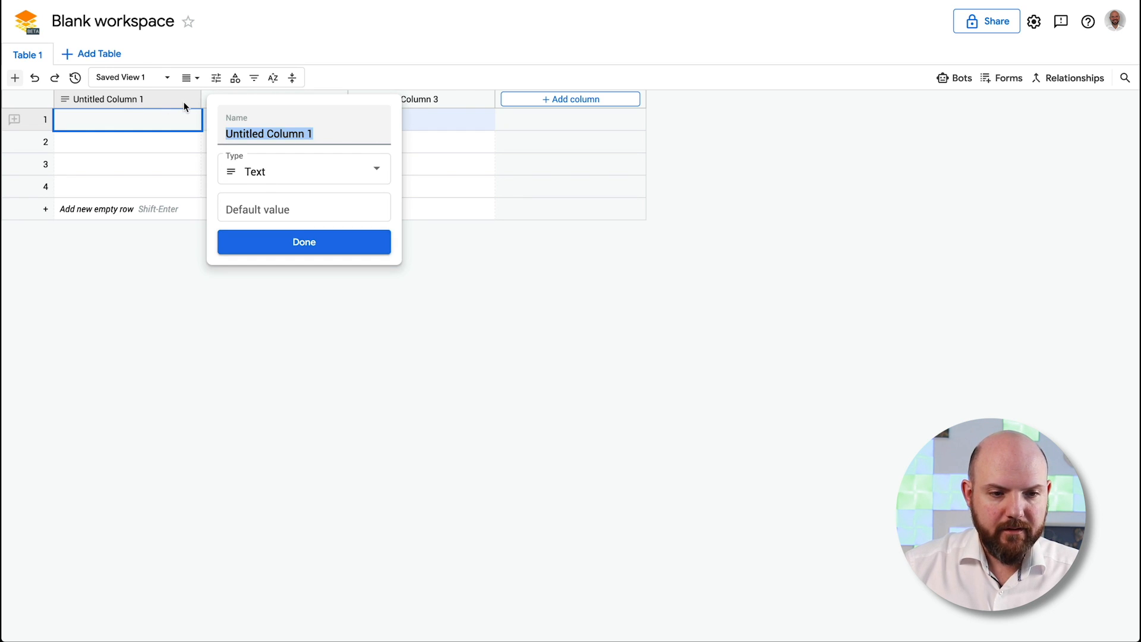
type("Video Title")
left_click(310, 174)
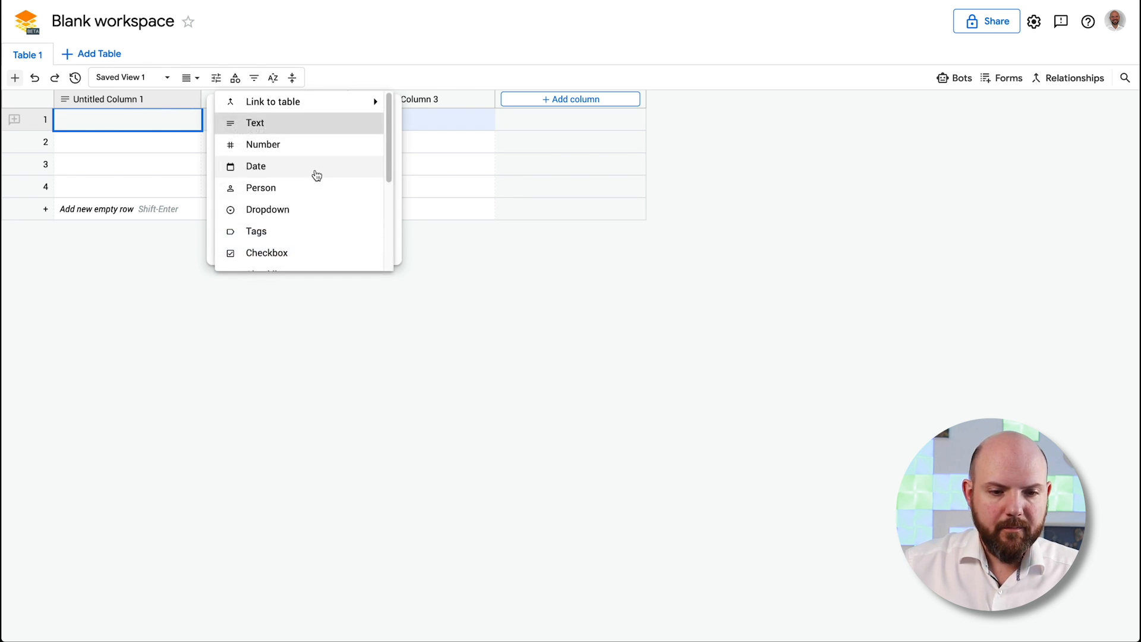
scroll(341, 122, "down", 3)
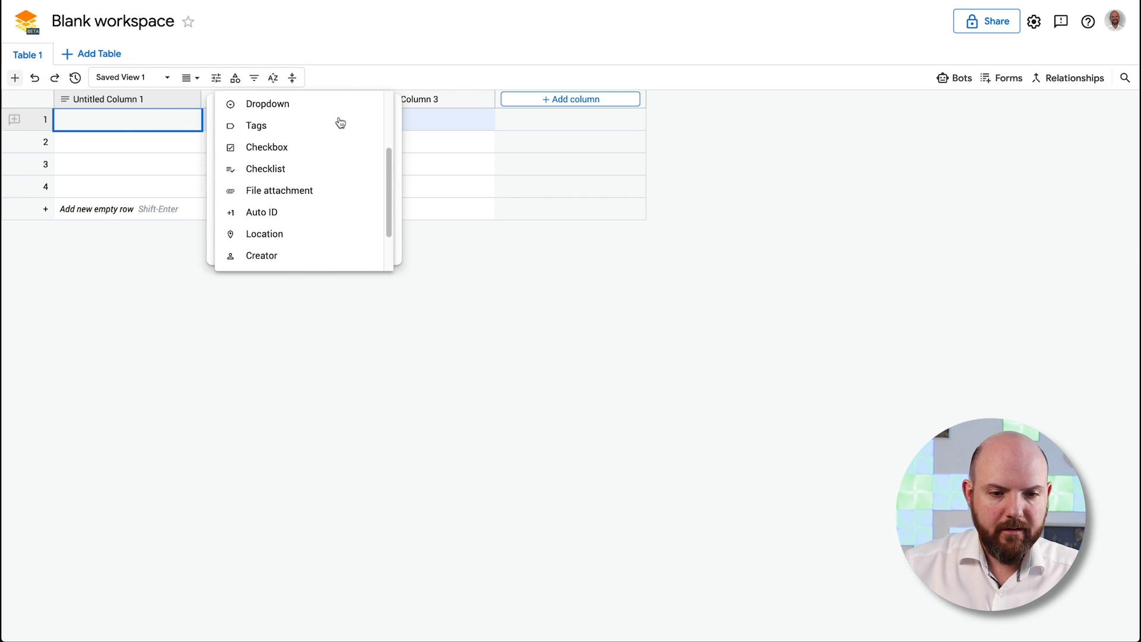
scroll(329, 167, "down", 1)
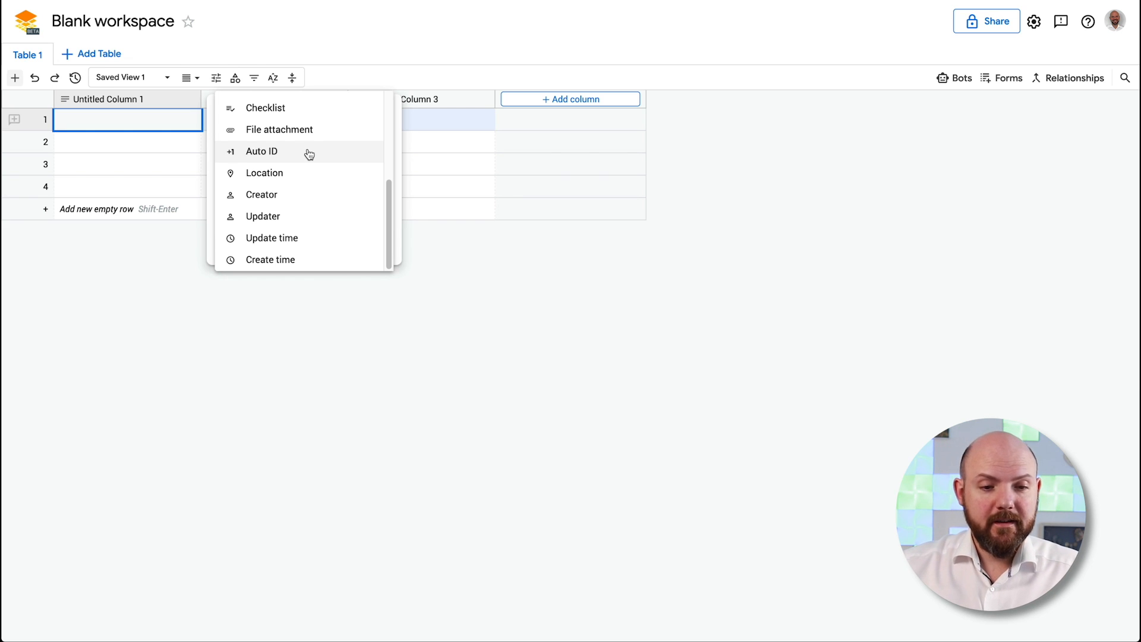
left_click(309, 153)
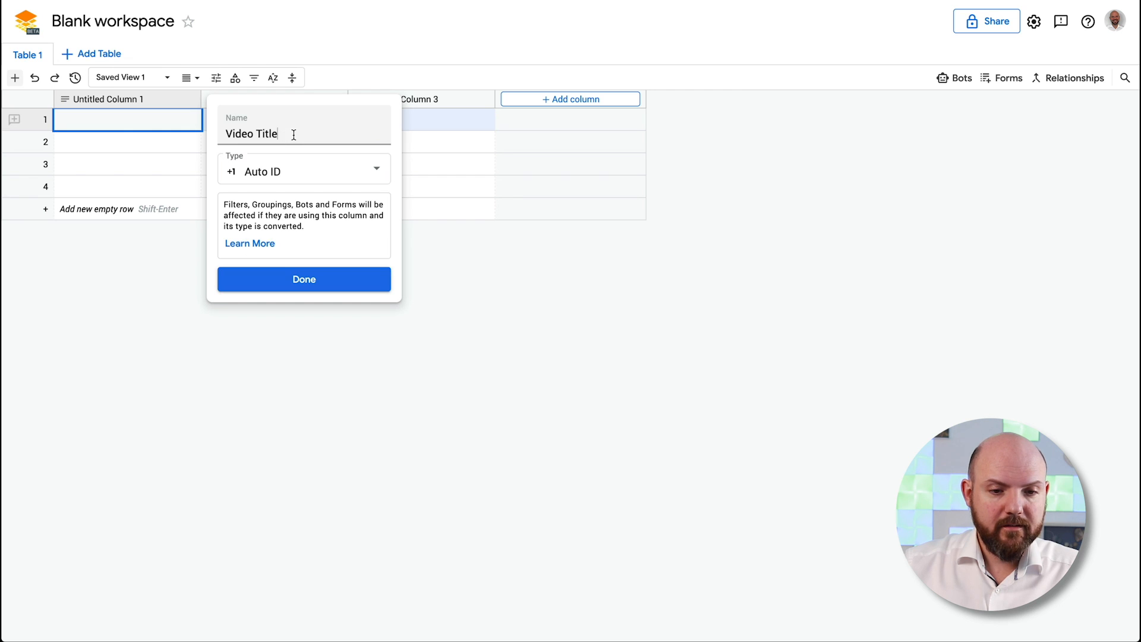
left_click_drag(293, 133, 202, 130)
type("ID")
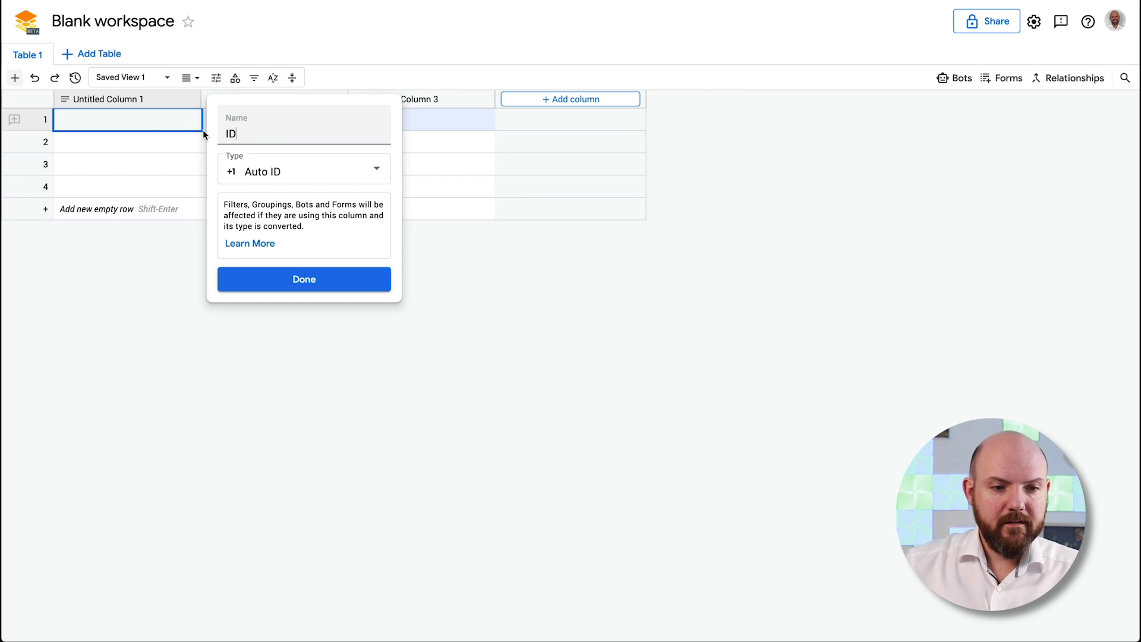
left_click(344, 287)
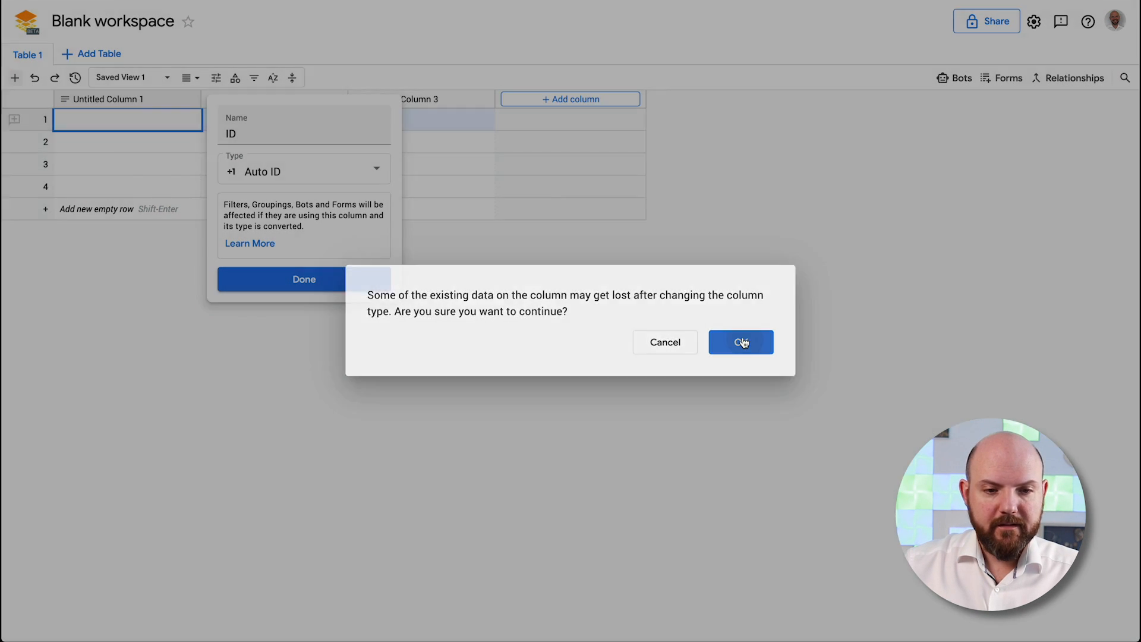
left_click(744, 344)
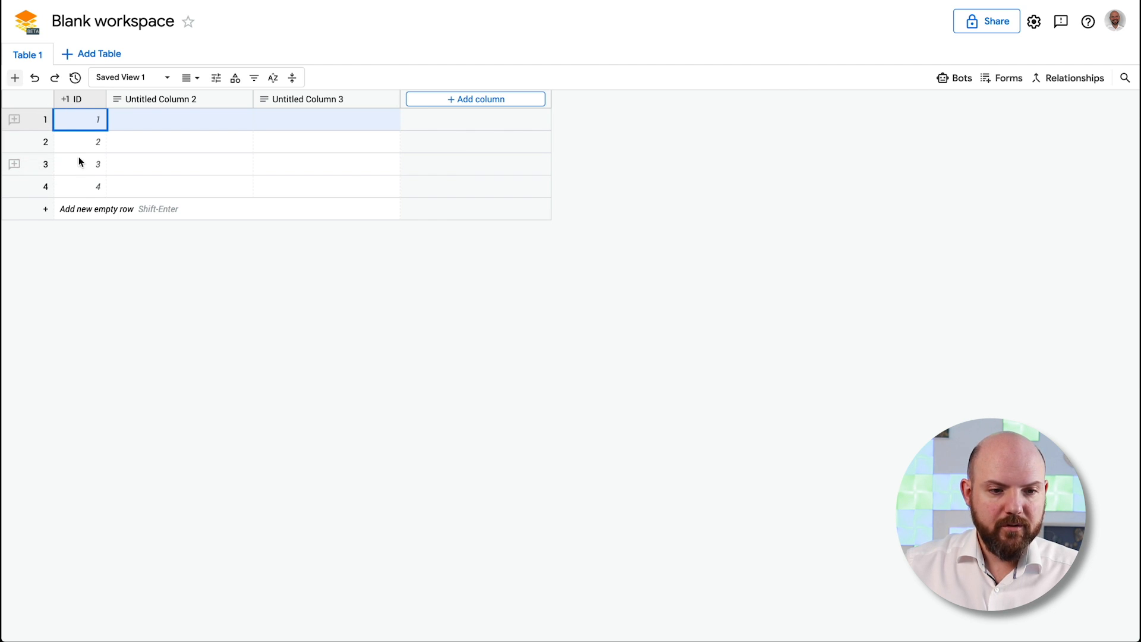
left_click_drag(23, 163, 34, 118)
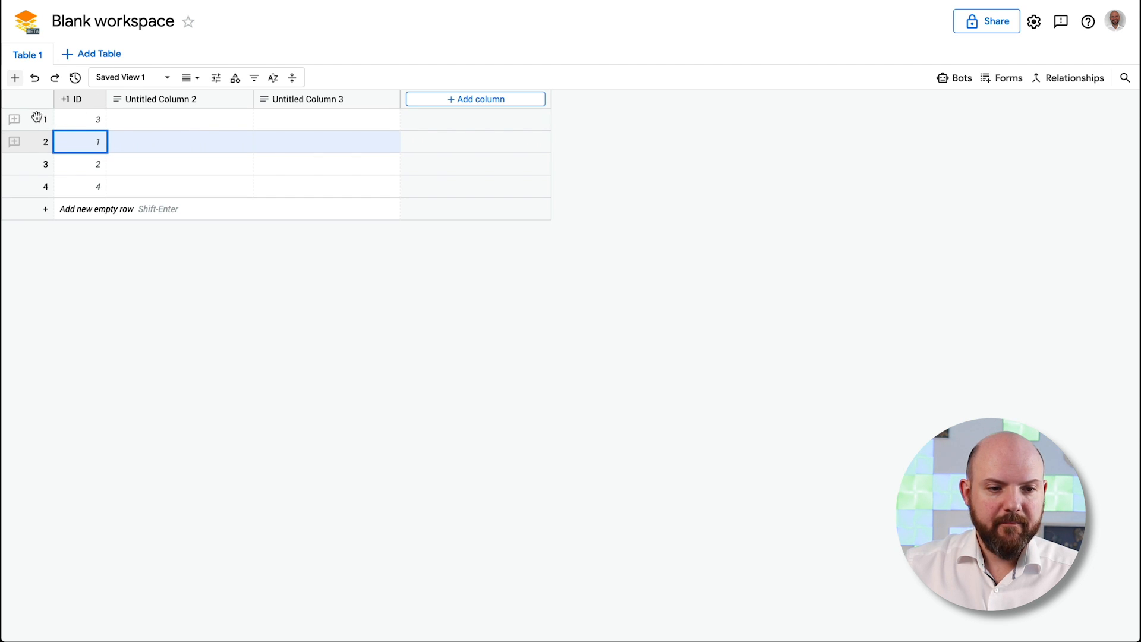
left_click_drag(37, 117, 36, 169)
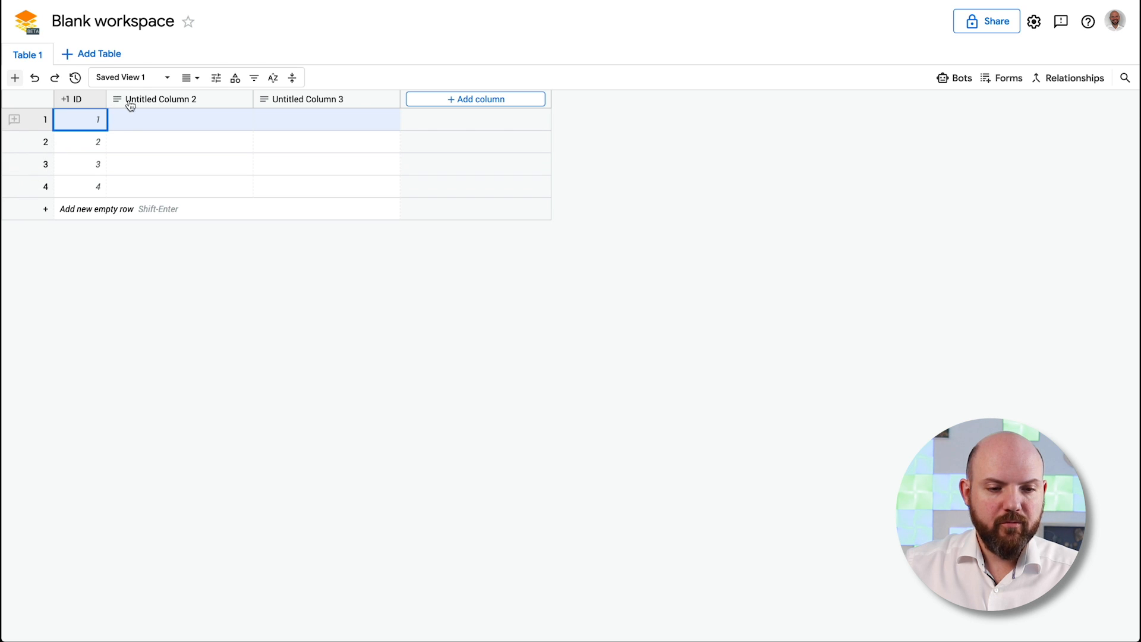
left_click(172, 104)
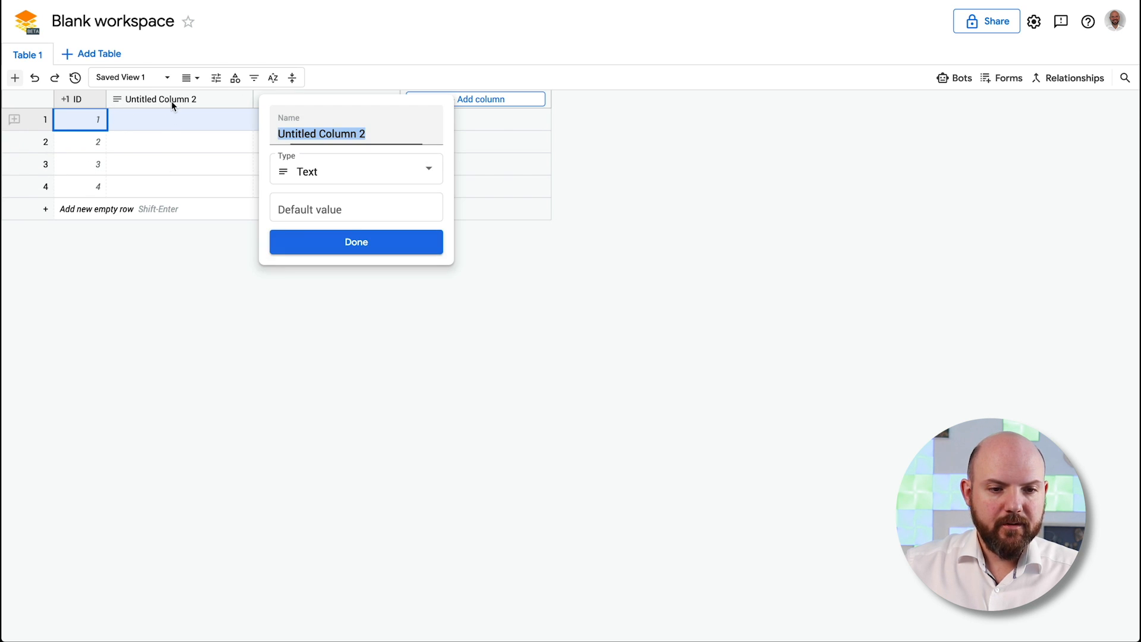
type("Video")
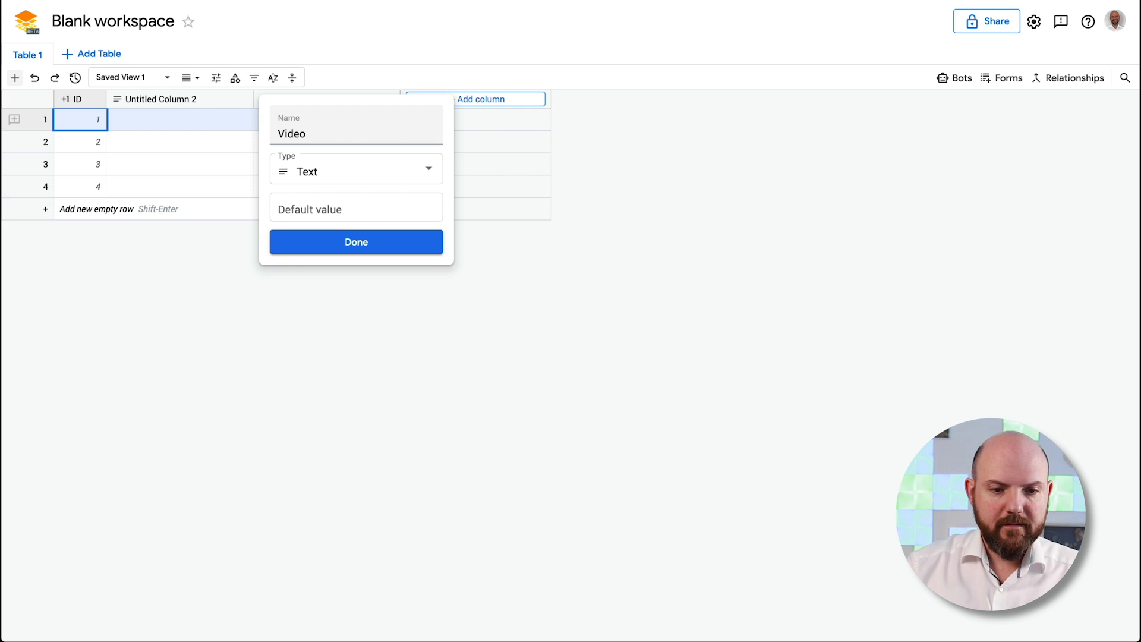
left_click(395, 172)
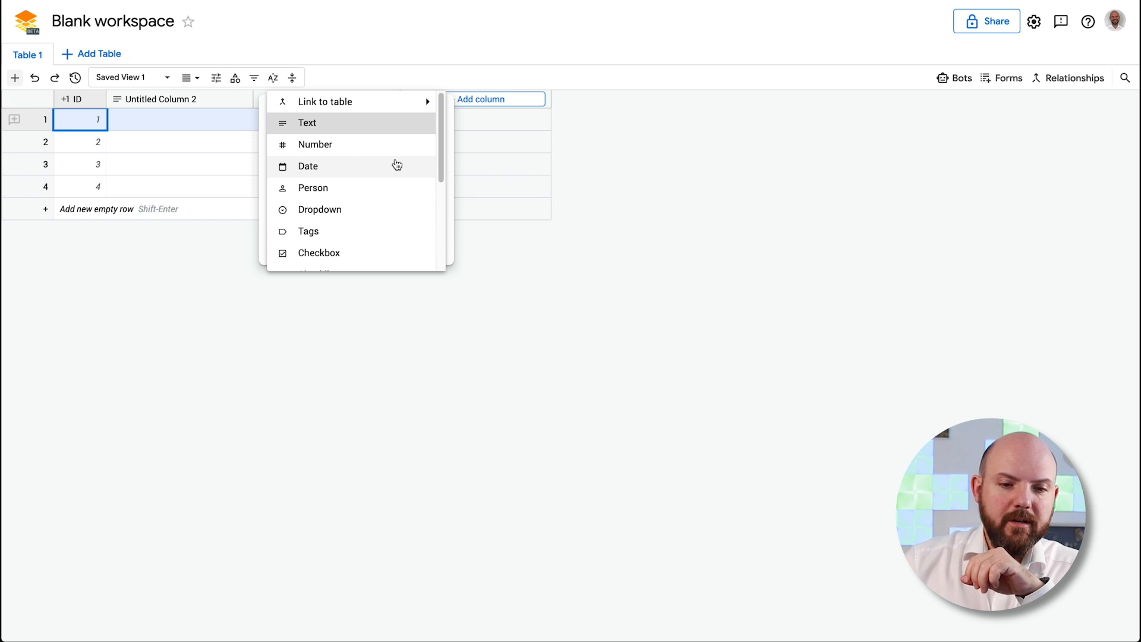
left_click(114, 204)
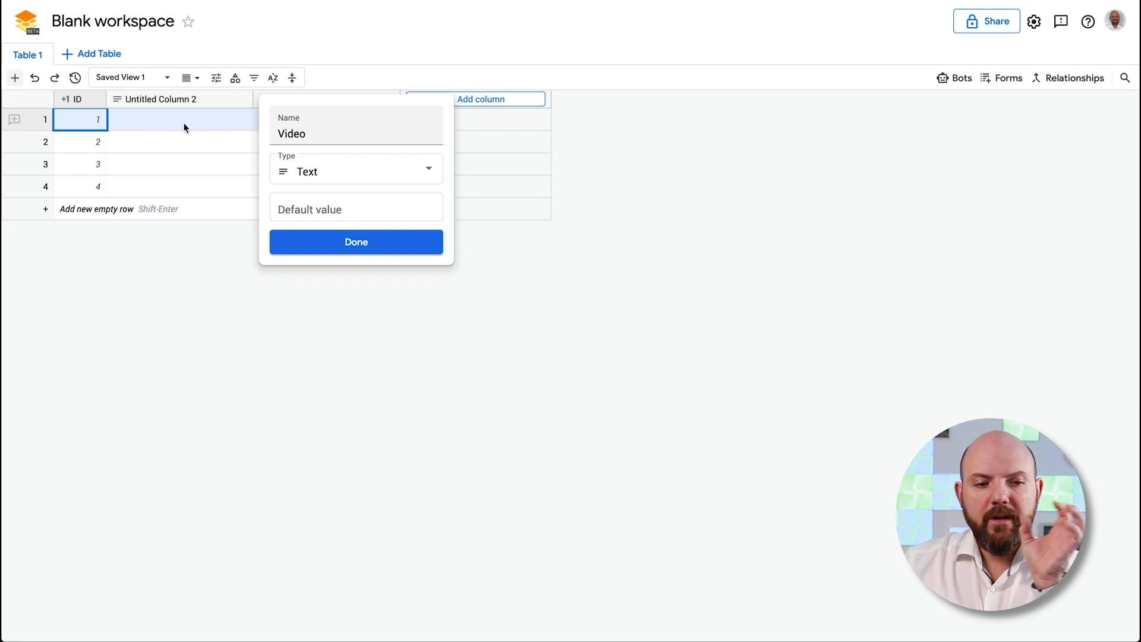
left_click(100, 123)
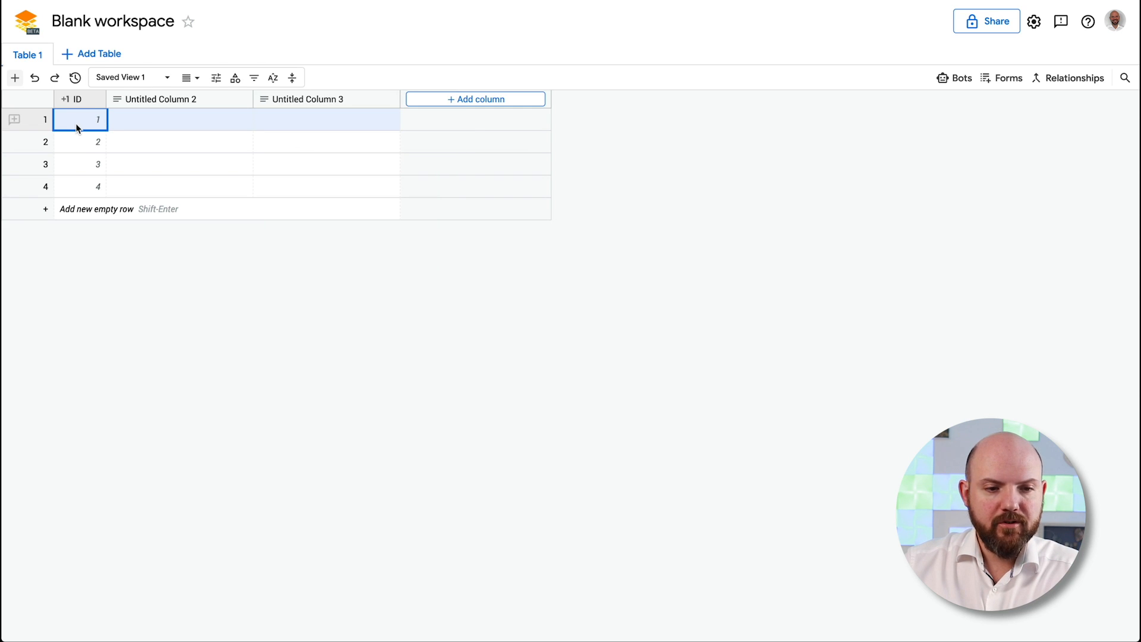
Add a fifth row (ID 5) and try dragging it to third place and back
left_click(82, 142)
left_click(87, 168)
left_click(88, 182)
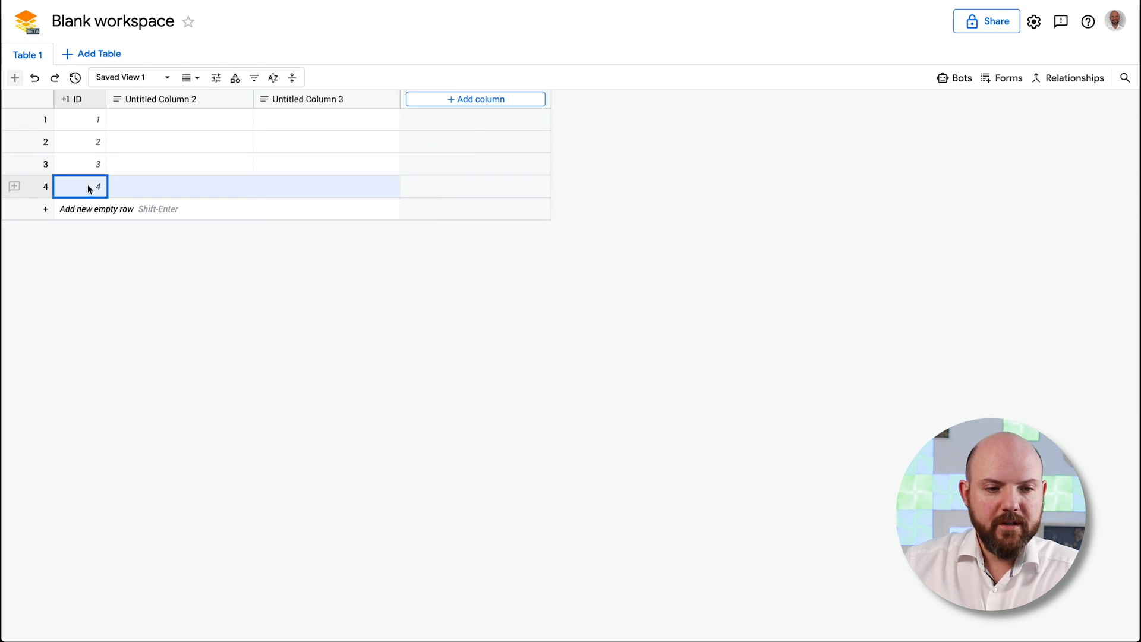
left_click(44, 208)
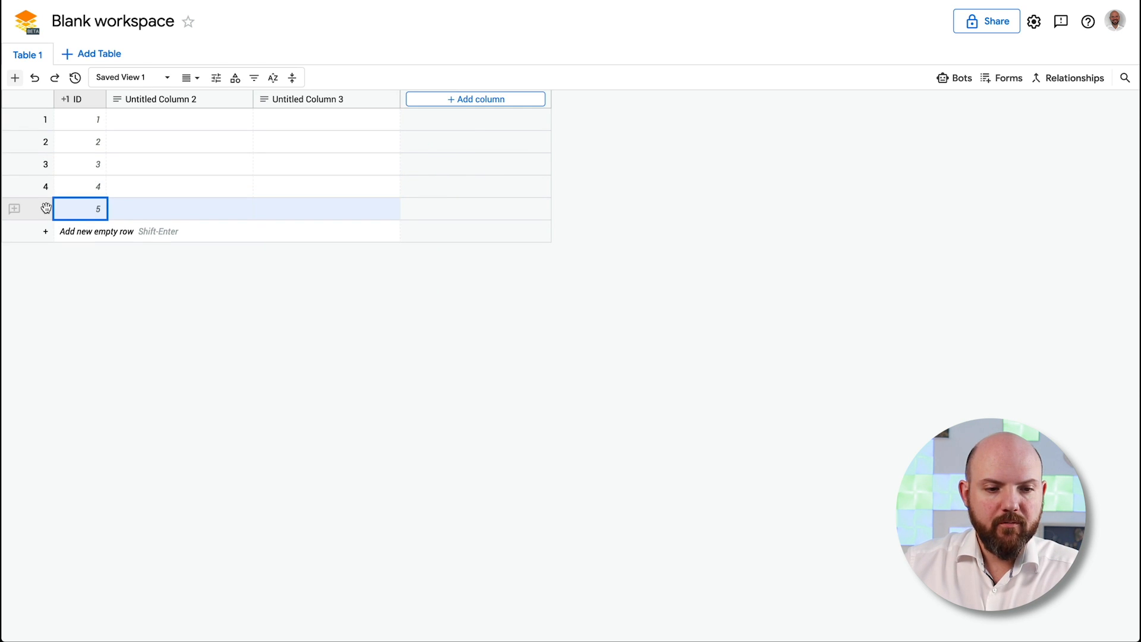
left_click(111, 208)
left_click_drag(44, 209, 44, 153)
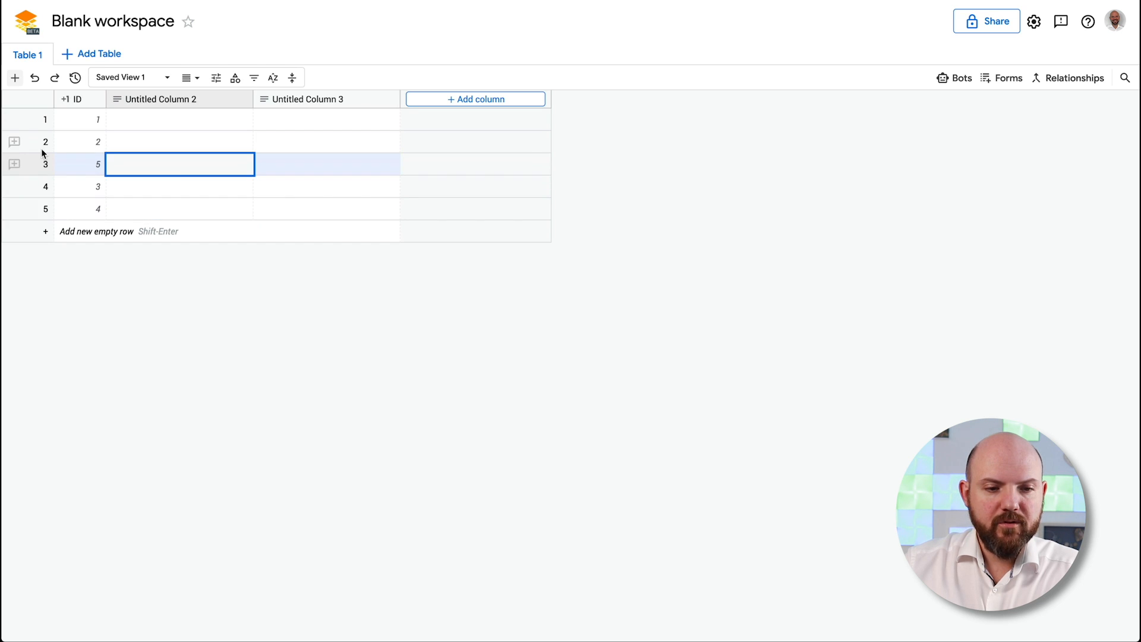
left_click(153, 206)
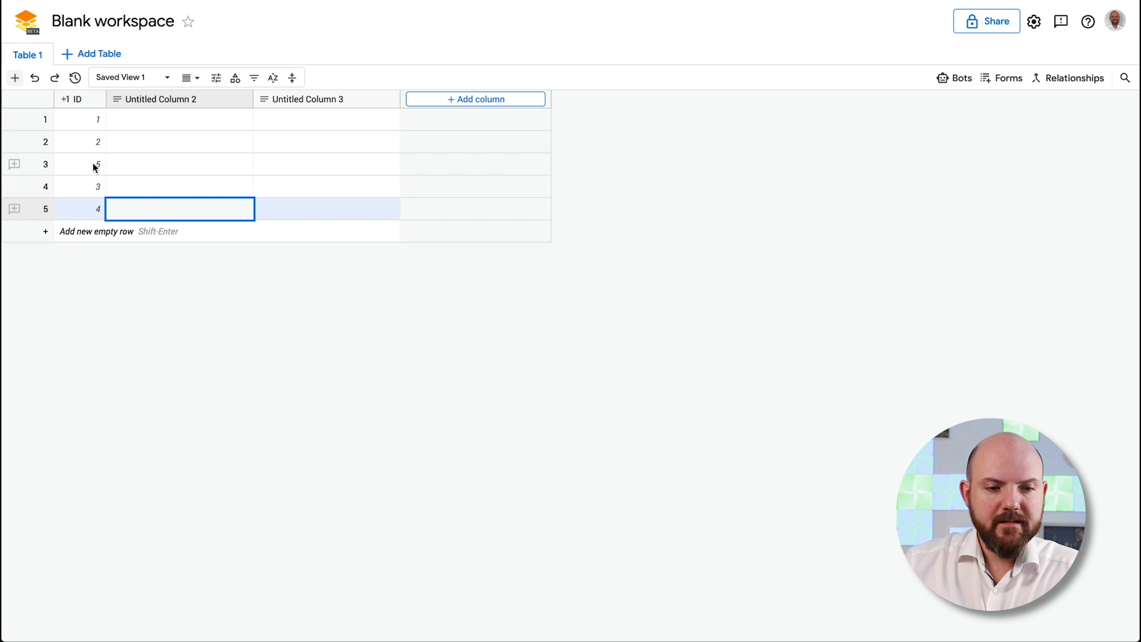
left_click_drag(45, 160, 45, 212)
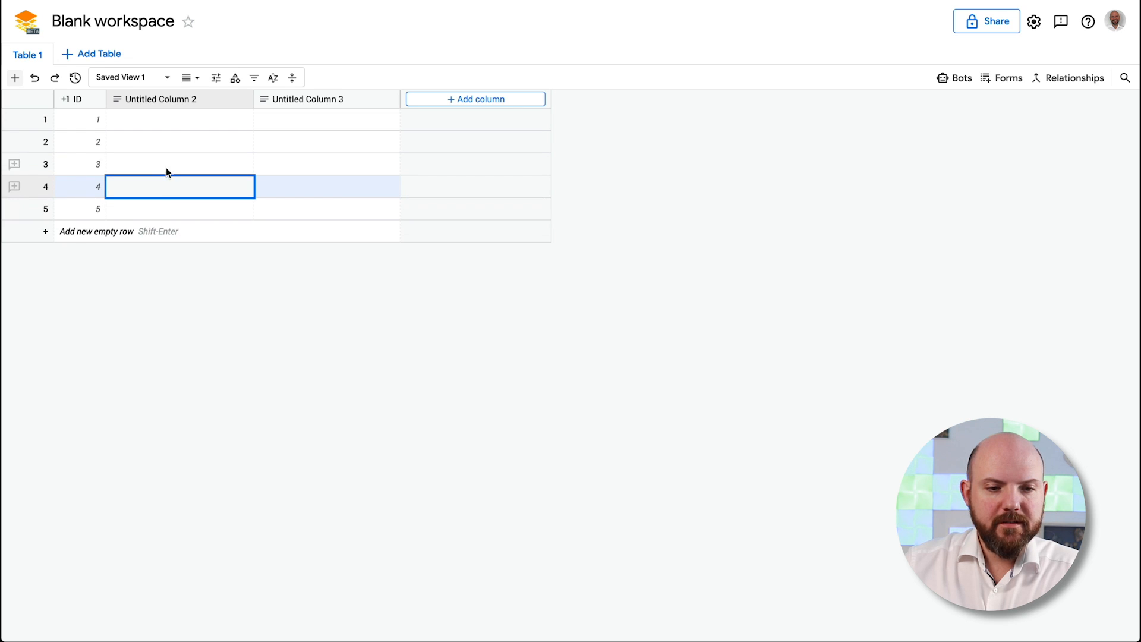
Enter Cat in row 4 and Dog in row 5 of Untitled Column 2, then move Dog third
double_click(149, 205)
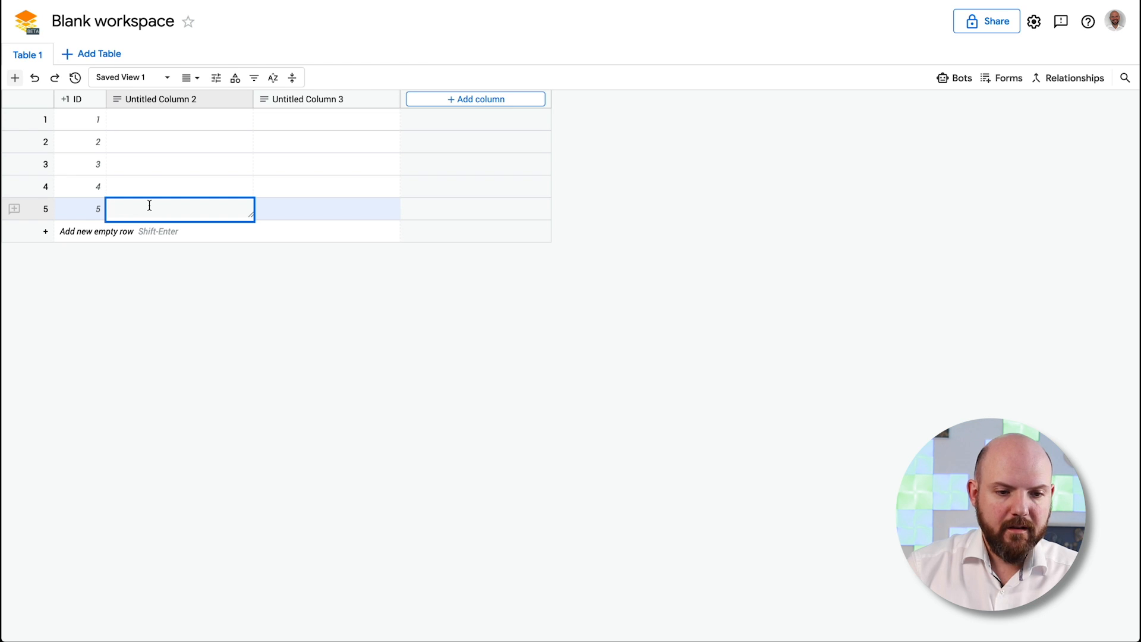
double_click(155, 180)
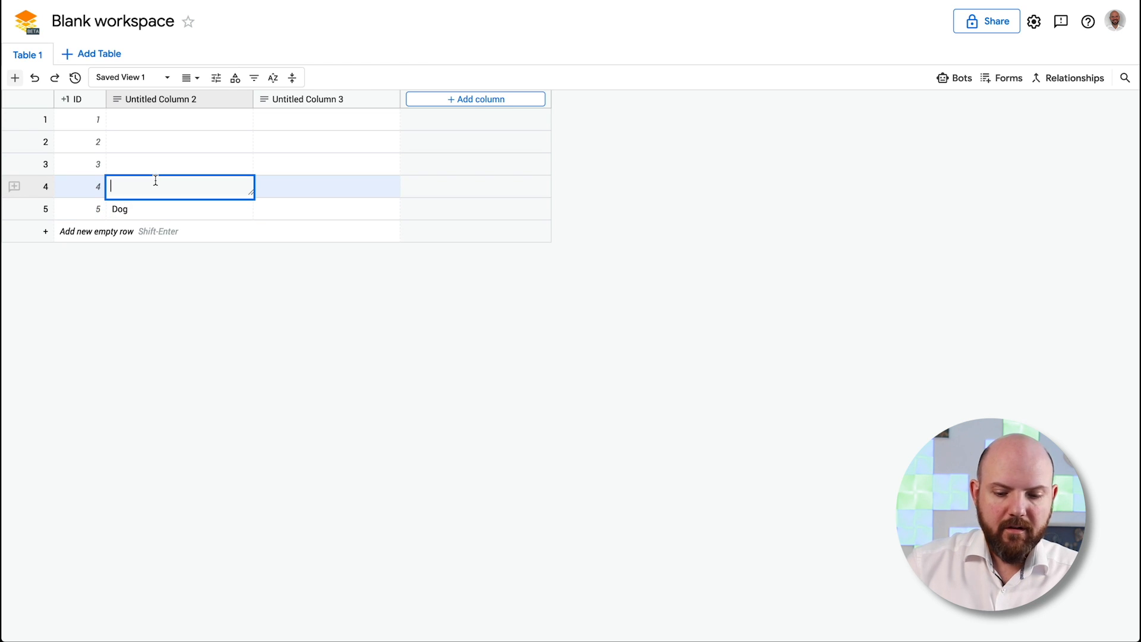
type("Cat")
key("Return")
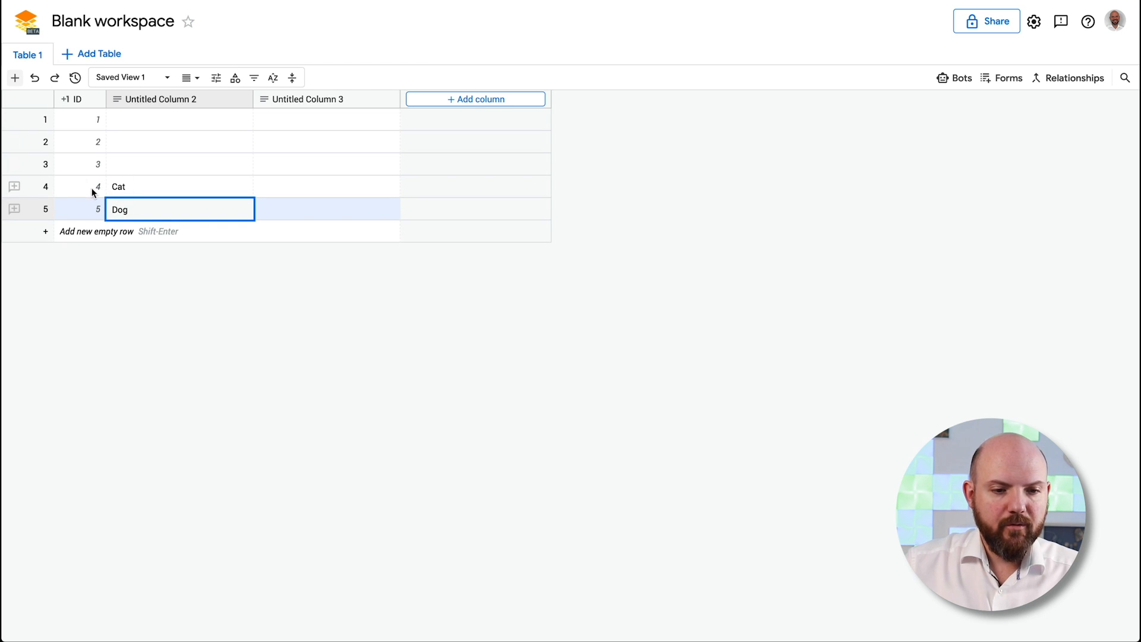
left_click(55, 188)
left_click_drag(22, 210, 37, 153)
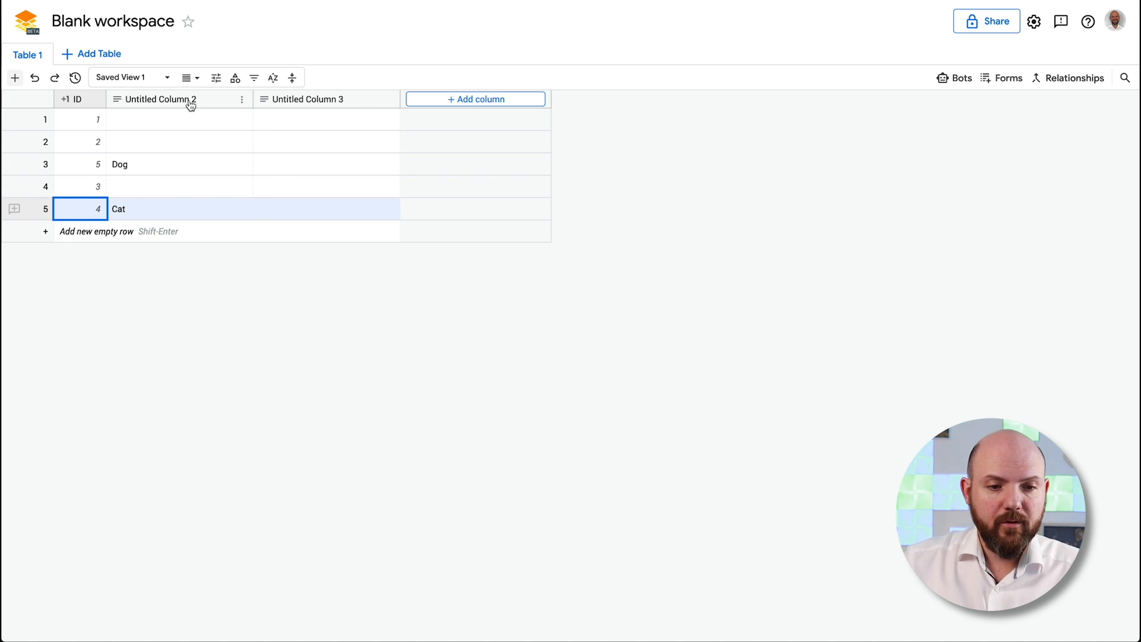
Change Untitled Column 2 to a Person column named Person and confirm the type change
left_click(242, 100)
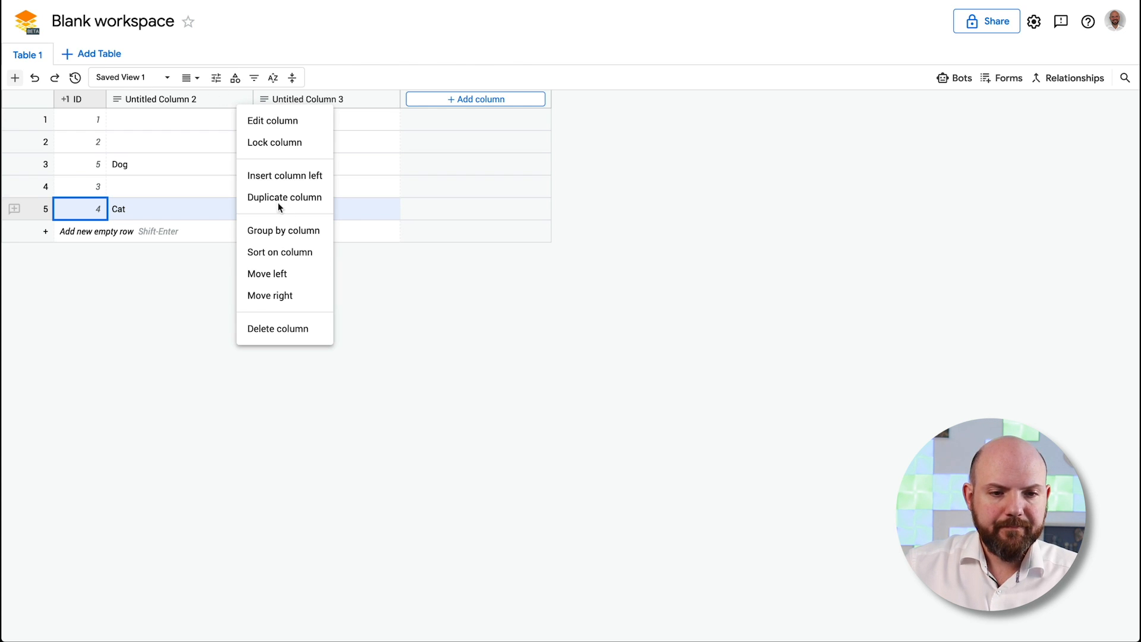
left_click(155, 106)
double_click(134, 99)
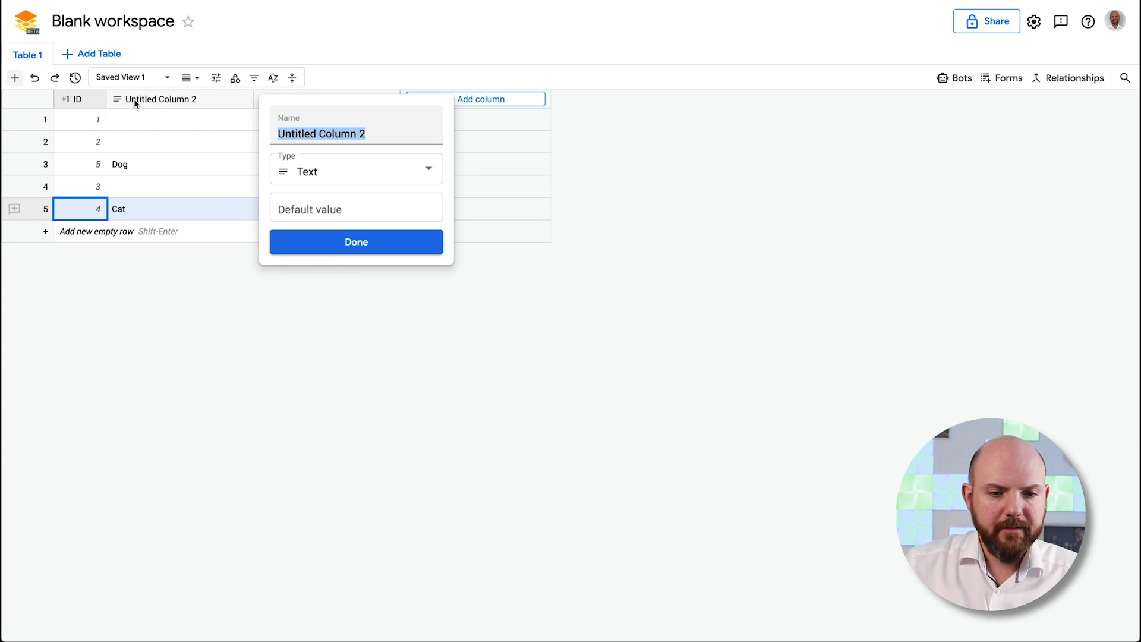
left_click(360, 170)
left_click(339, 187)
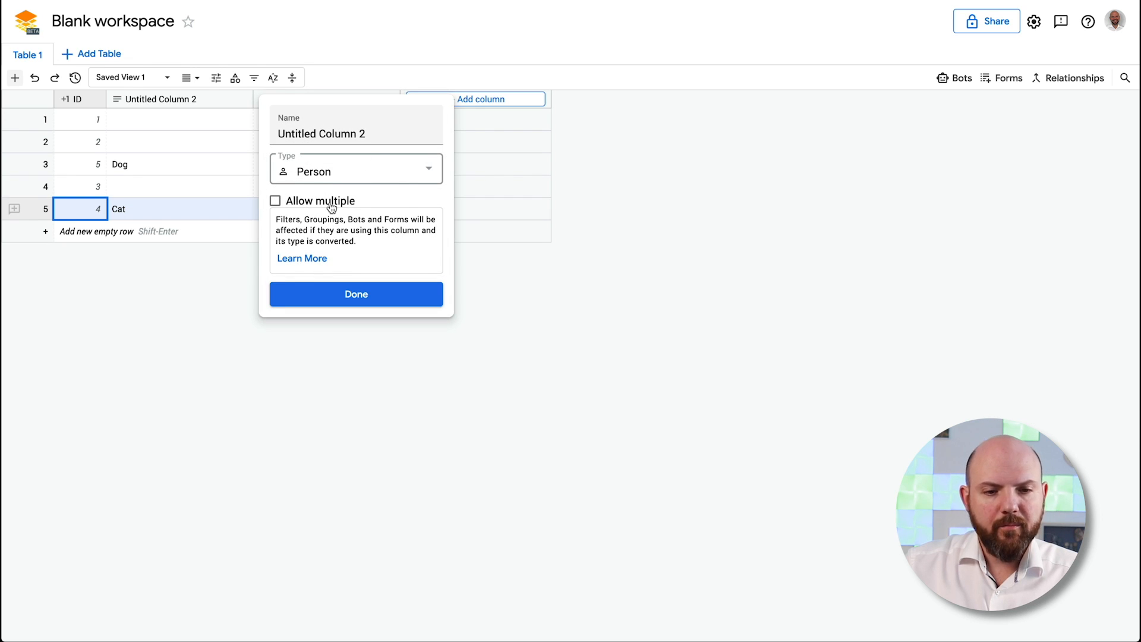
left_click_drag(382, 133, 295, 154)
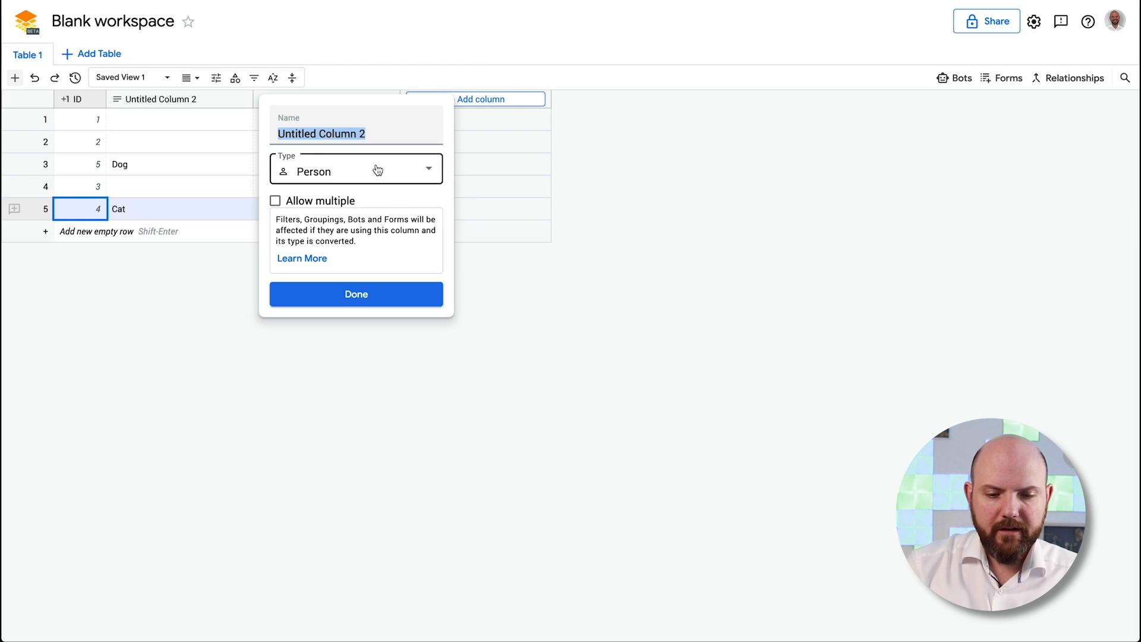
type("Person")
key("Return")
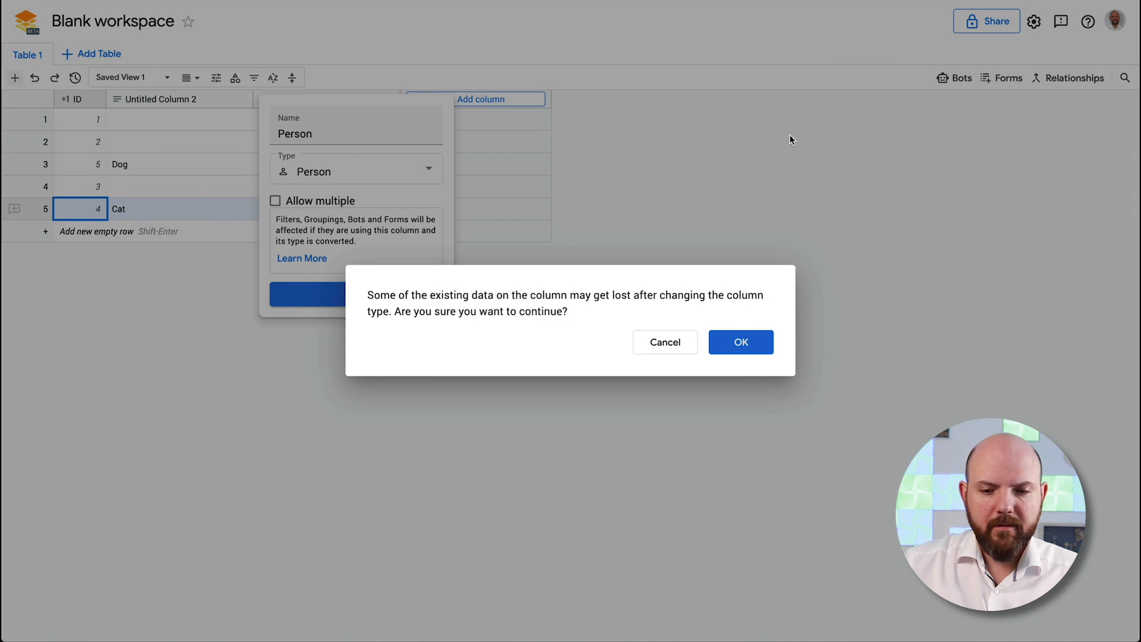
left_click(742, 342)
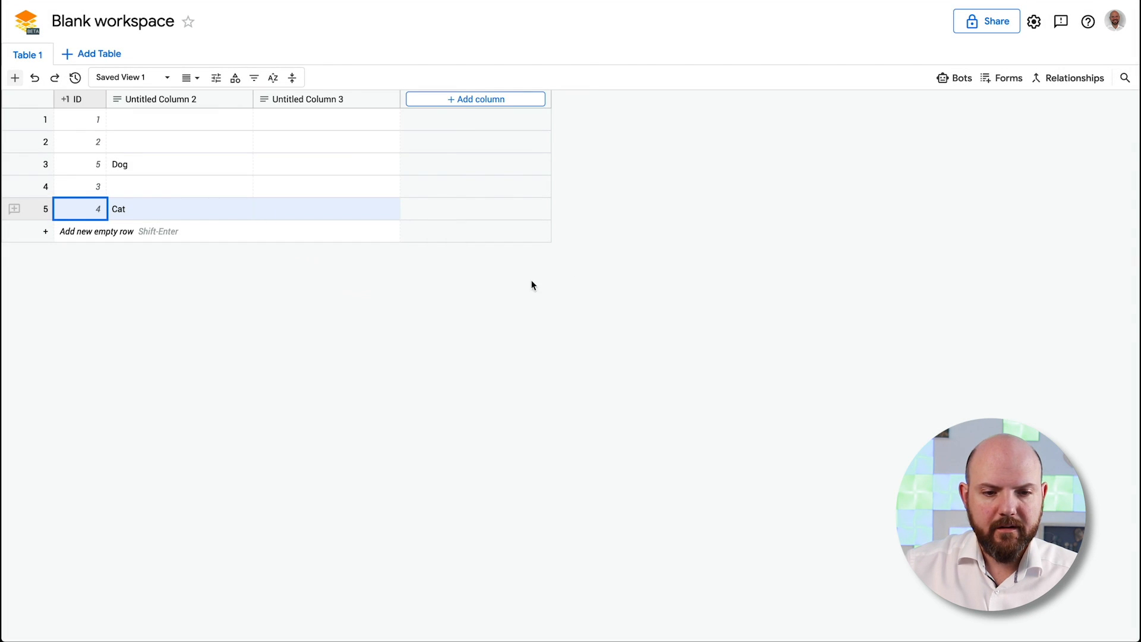
Assign a person to row 1's Person cell
left_click(169, 119)
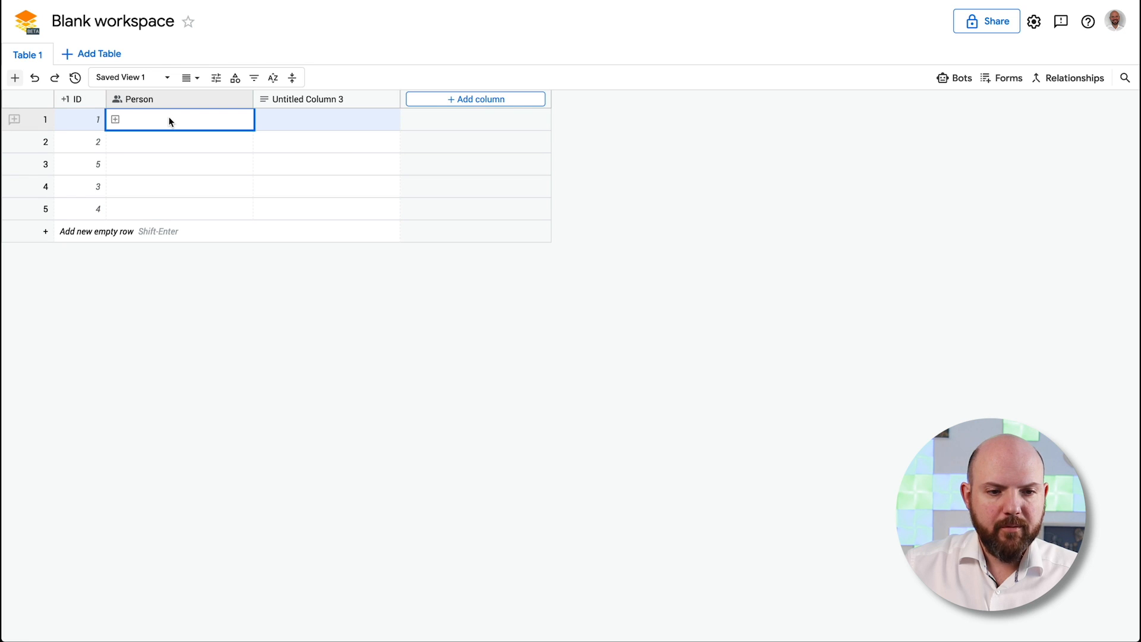
left_click(118, 119)
left_click(166, 186)
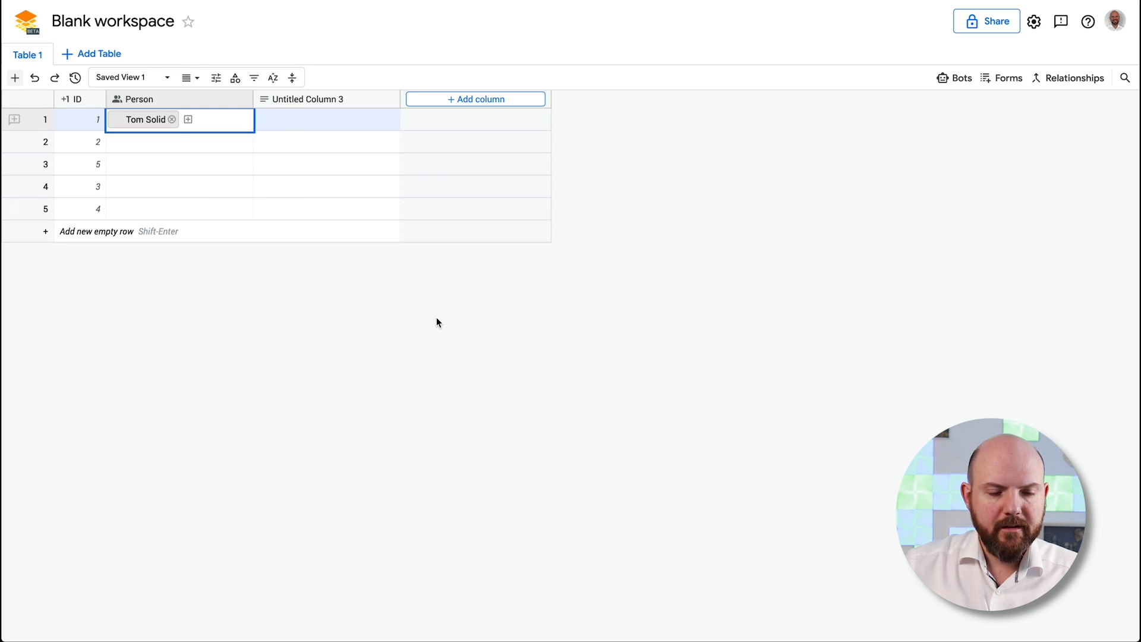
left_click(191, 140)
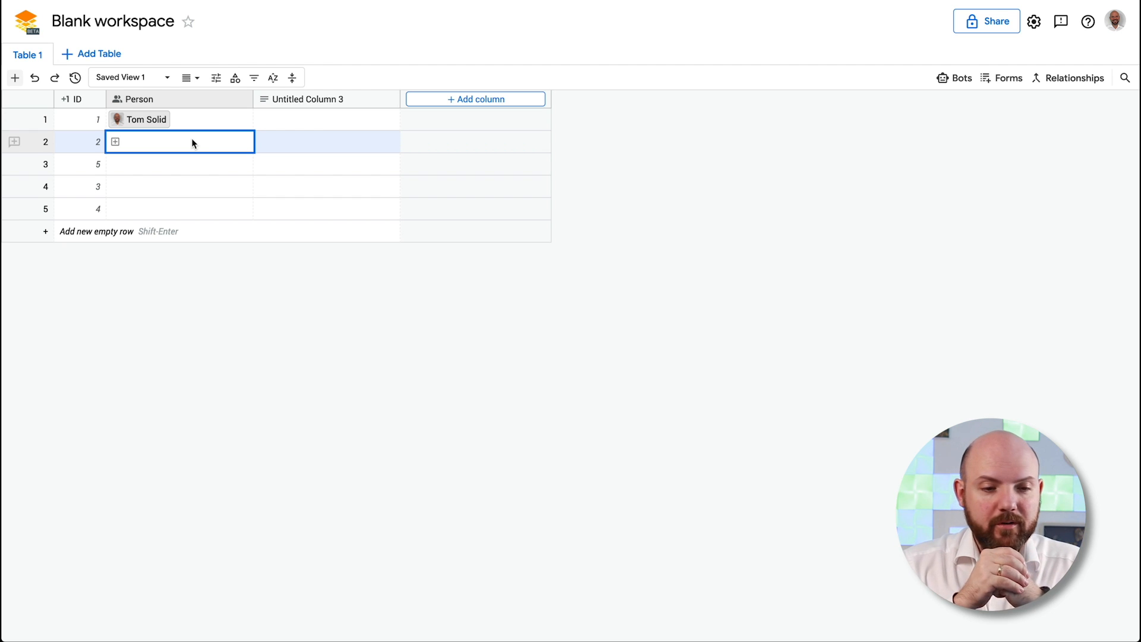
left_click(190, 117)
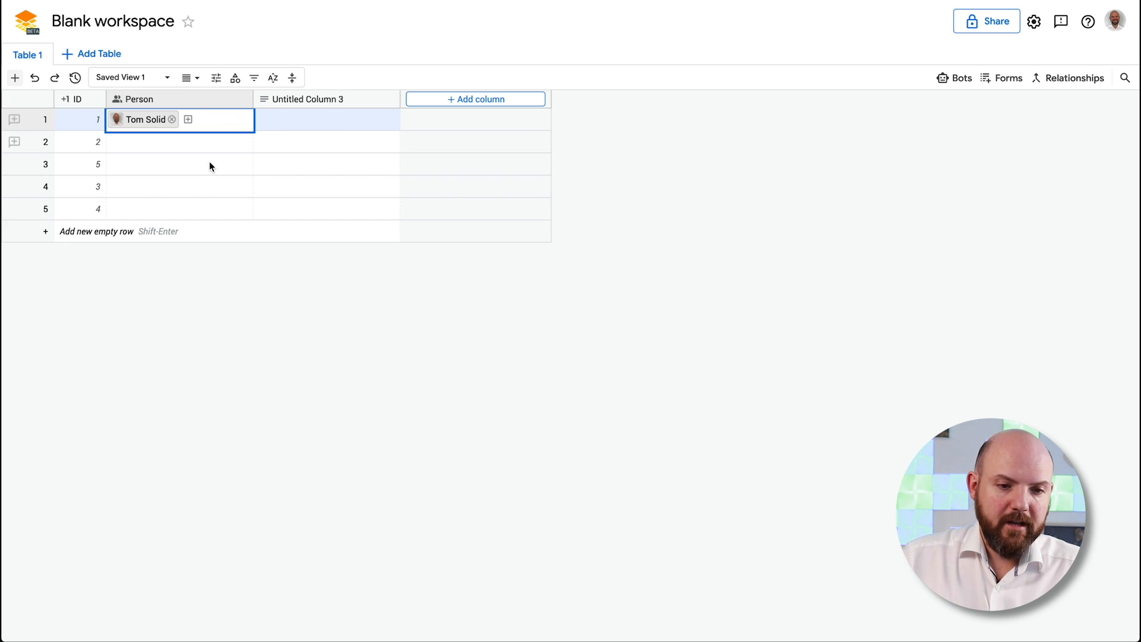
Make Untitled Column 3 a Checklist column named Todo
left_click(321, 101)
left_click(533, 173)
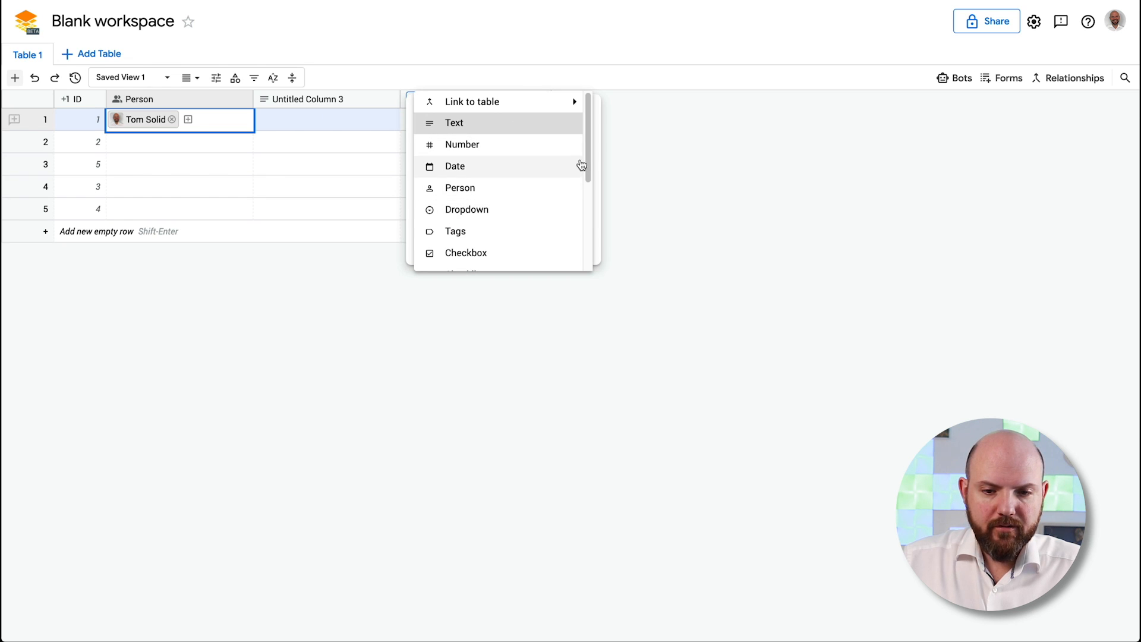
scroll(577, 178, "down", 3)
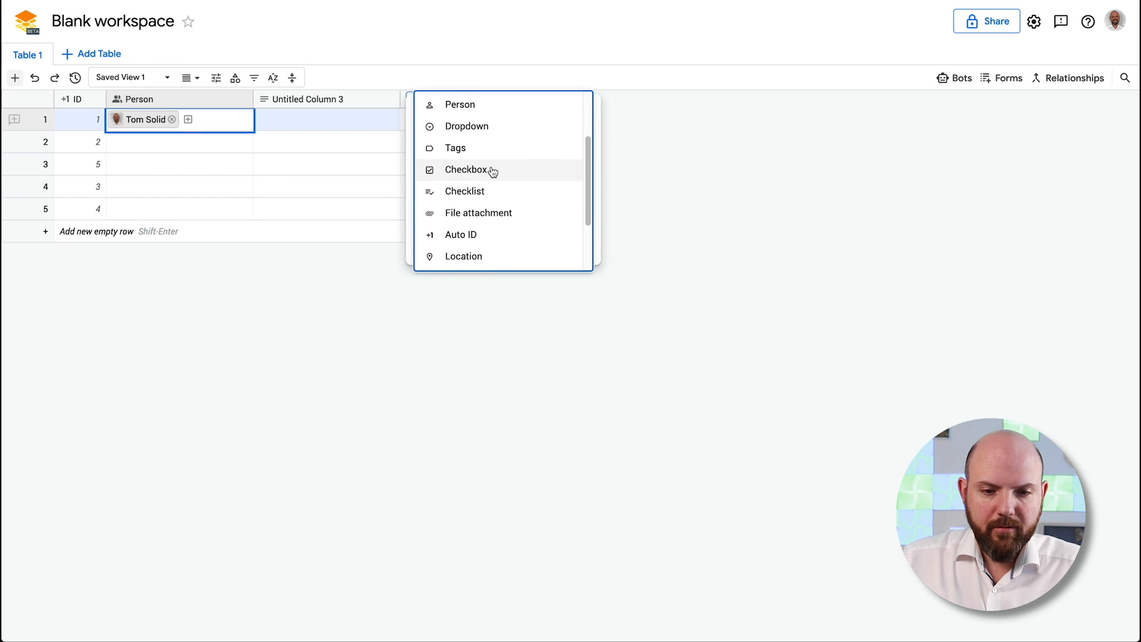
left_click(484, 191)
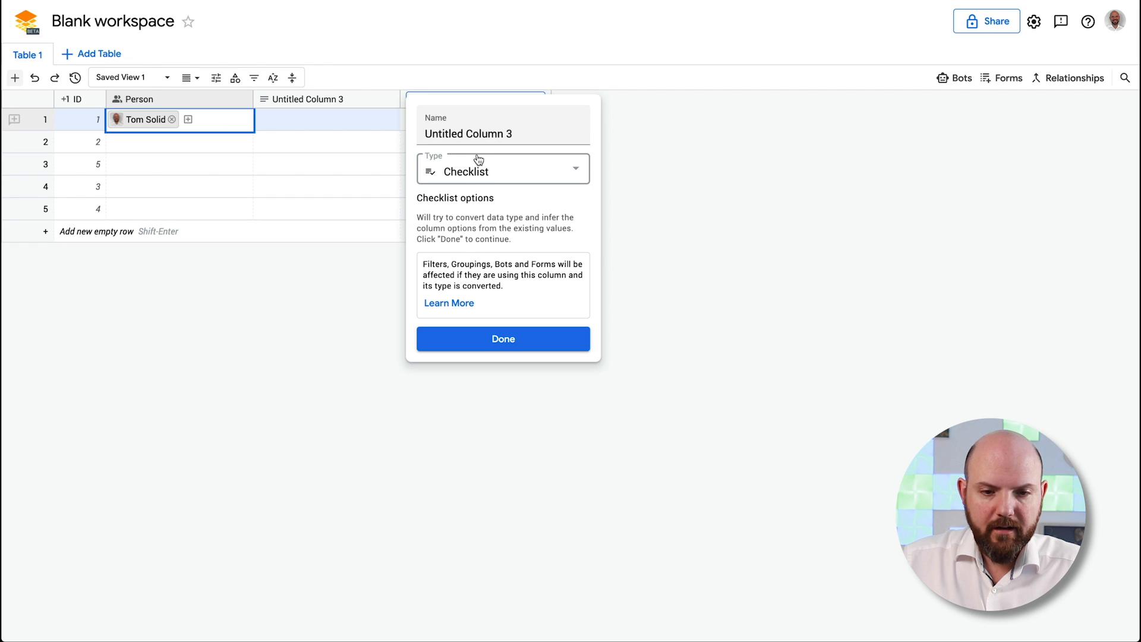
left_click_drag(513, 134, 386, 127)
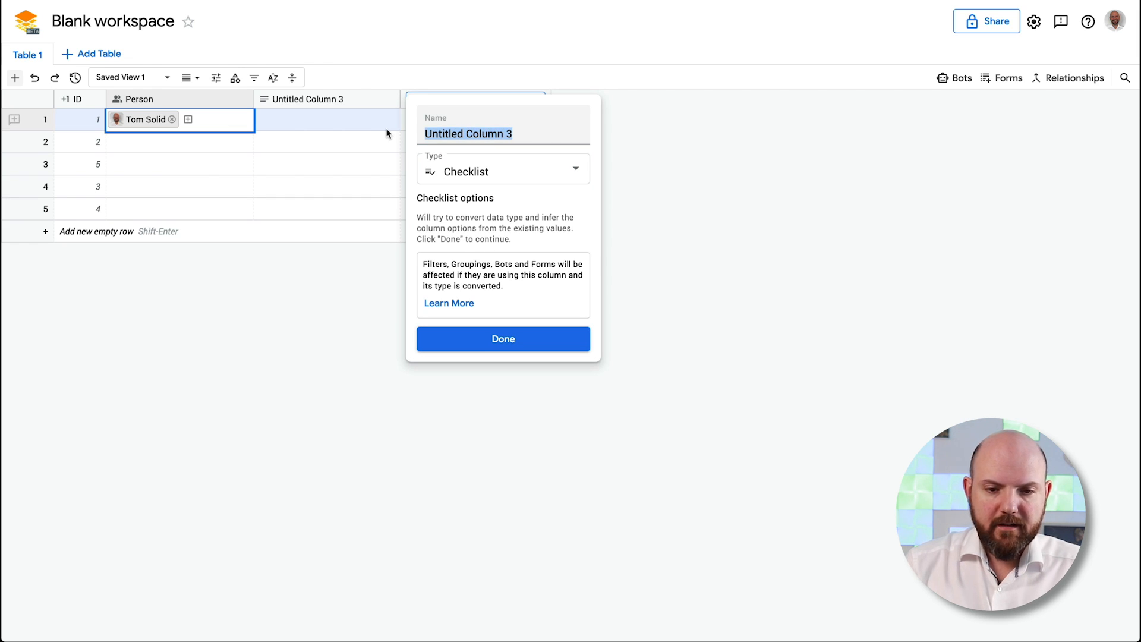
type("Todo")
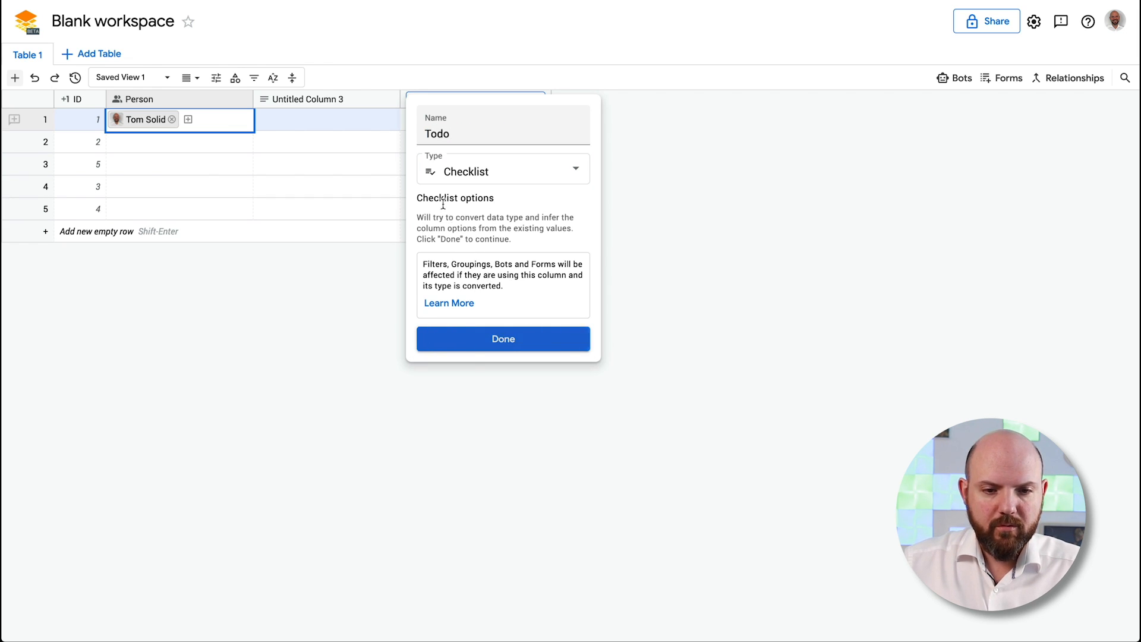
key("Return")
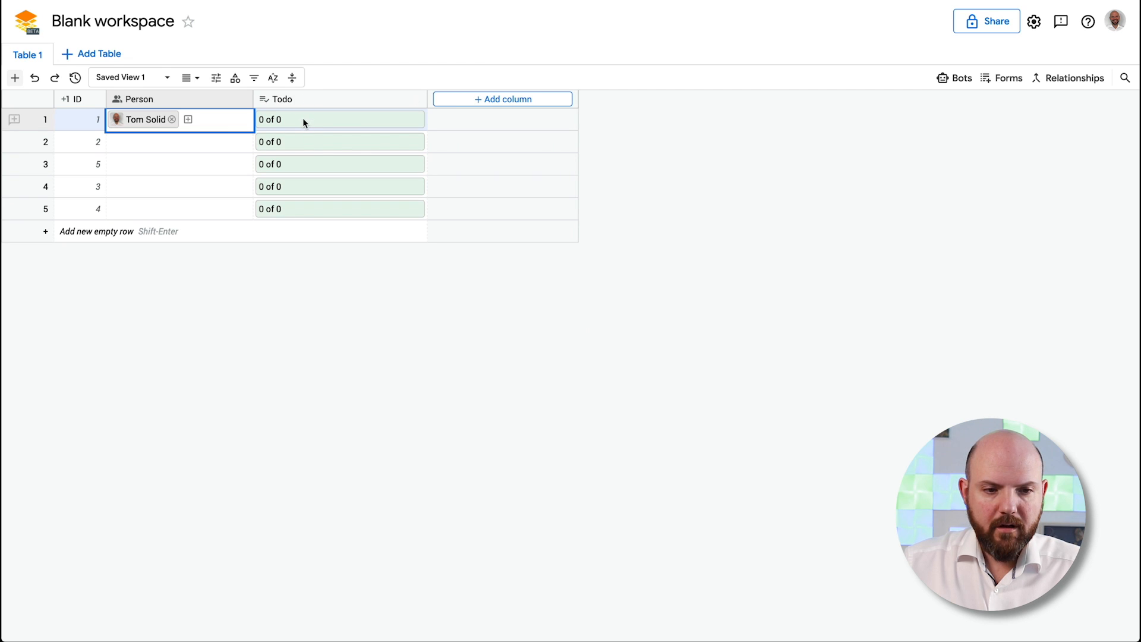
left_click(292, 123)
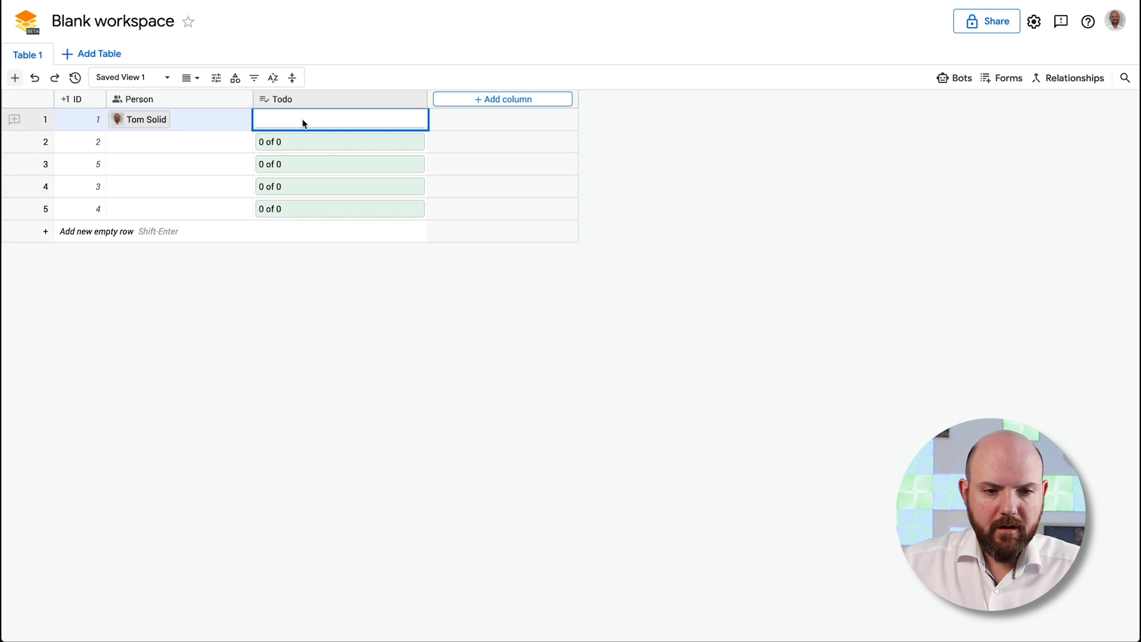
left_click(373, 158)
left_click(282, 119)
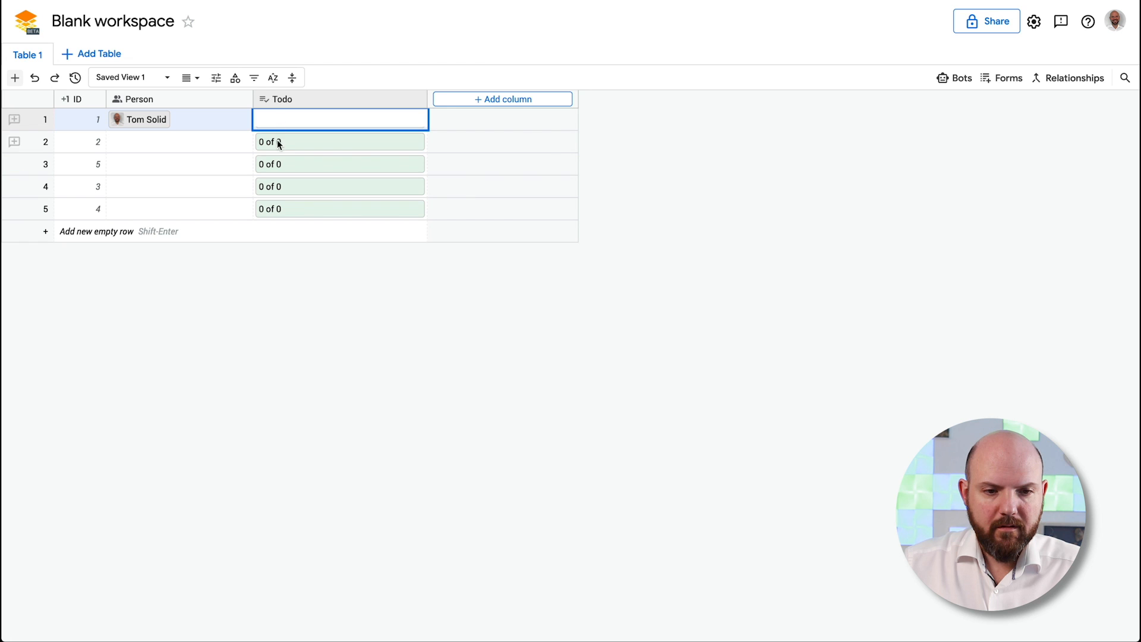
left_click(271, 142)
Add the checklist items Todo 1, Todo 2 and Todo 3 to the Todo column
left_click(314, 100)
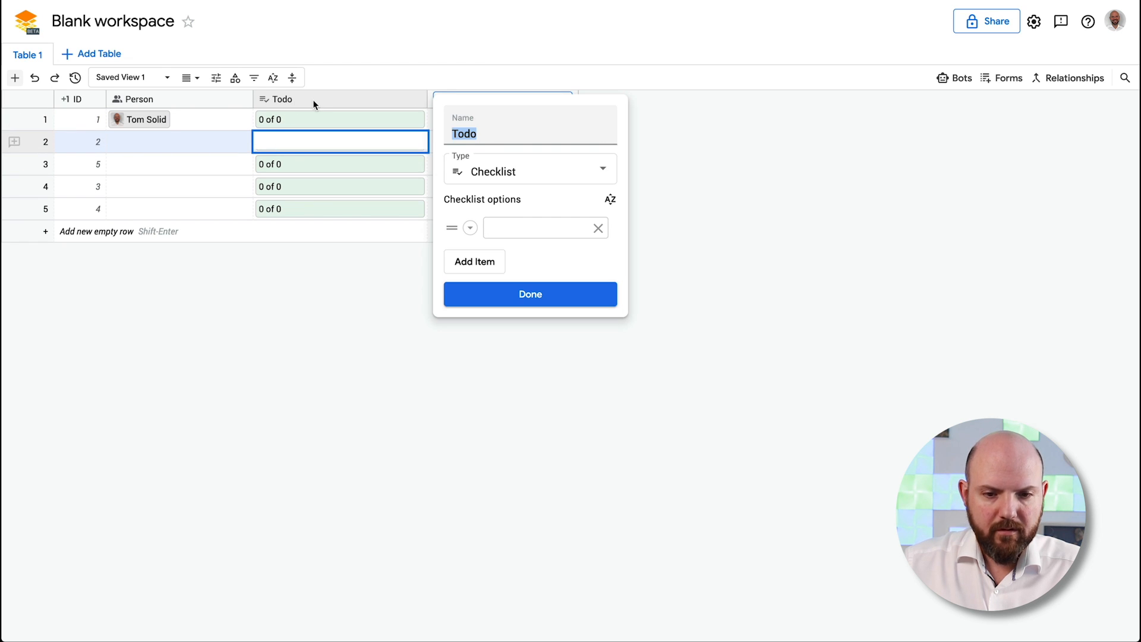
left_click(555, 227)
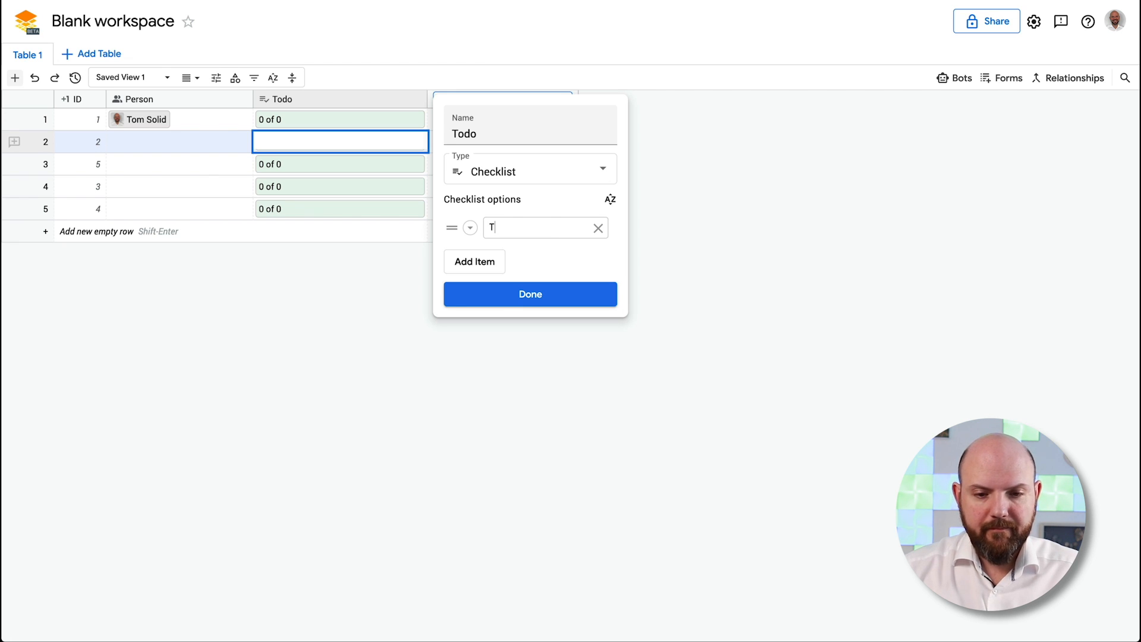
type("1")
key("Return")
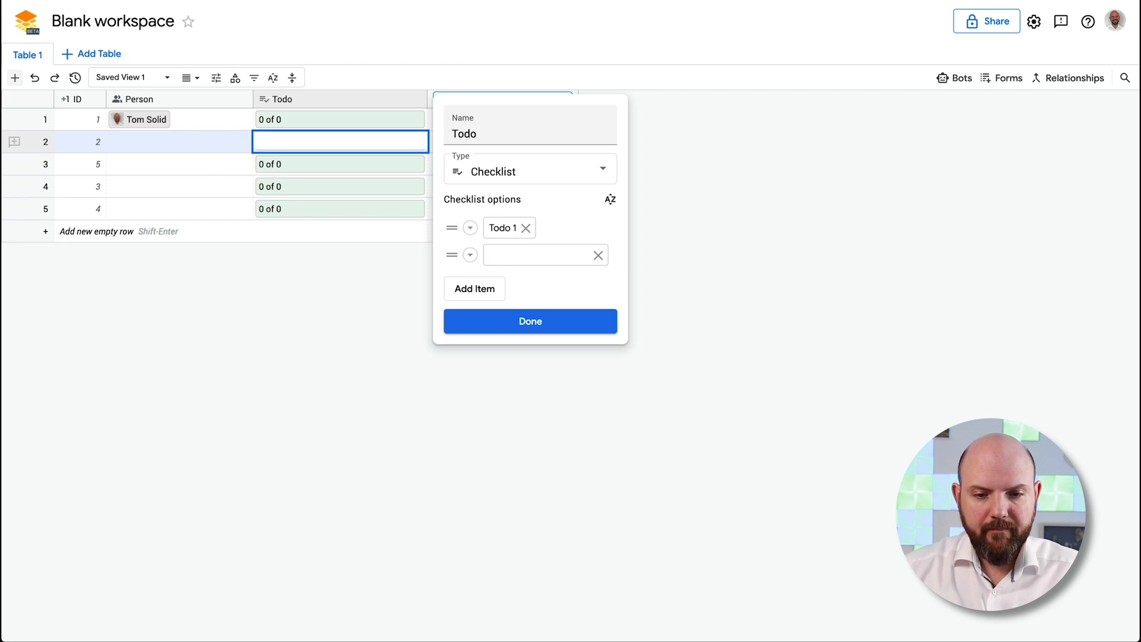
type("Todo 2")
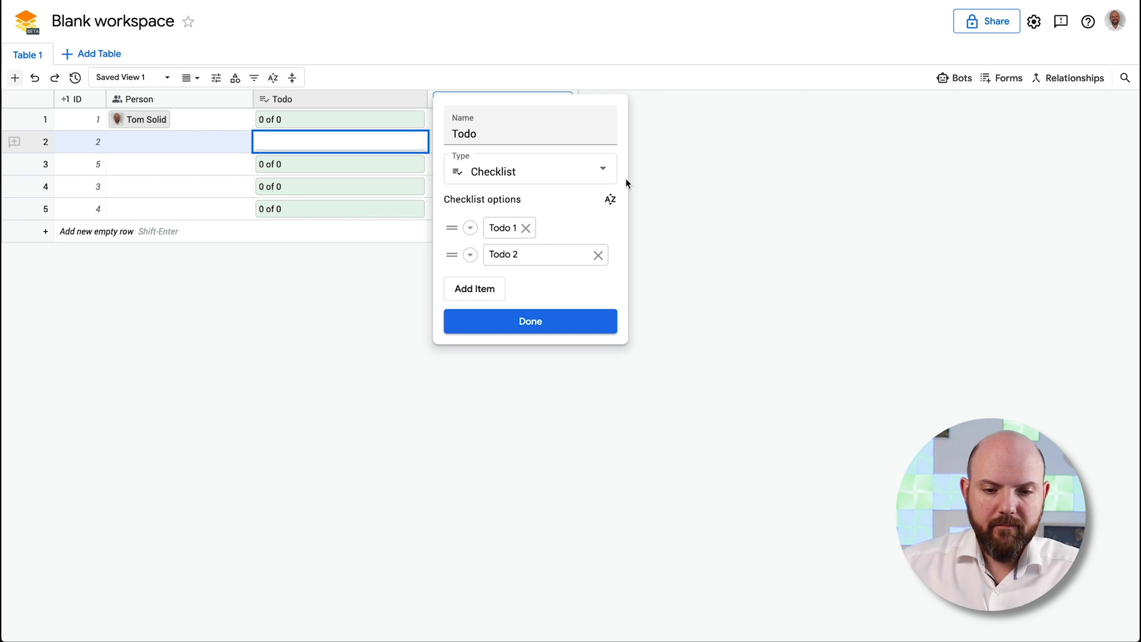
left_click(498, 286)
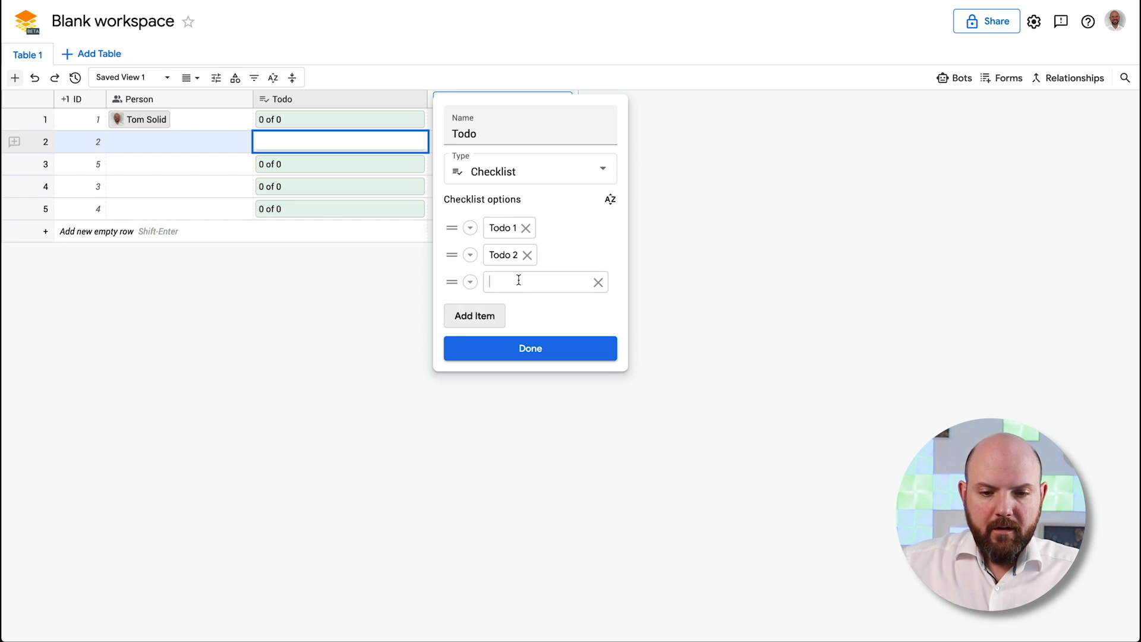
type("Todo")
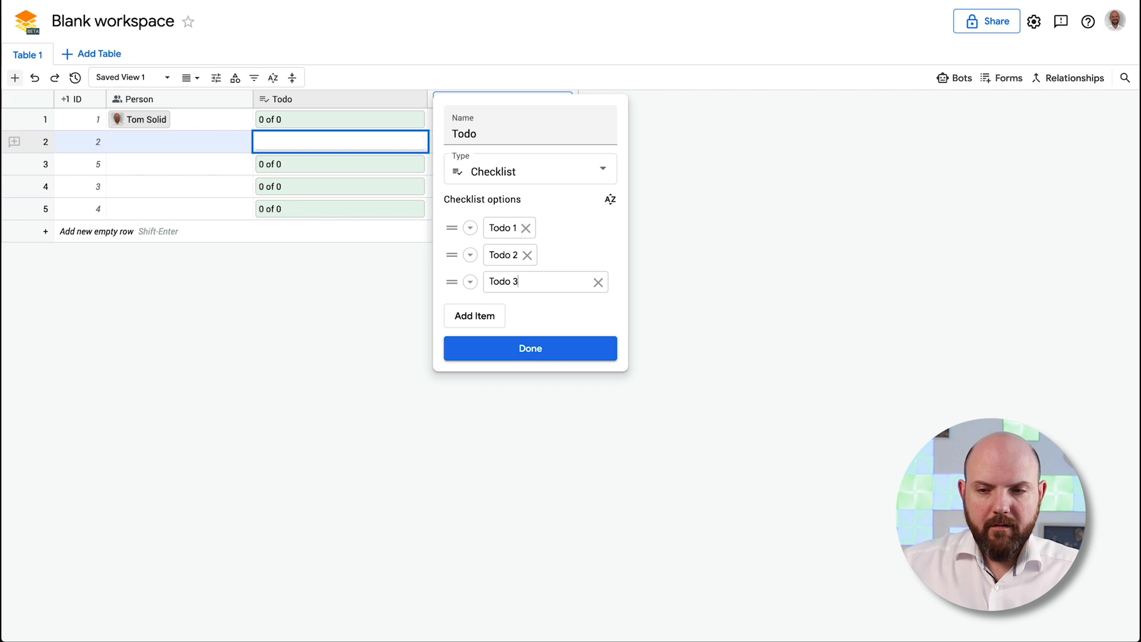
type(" 3")
left_click(553, 355)
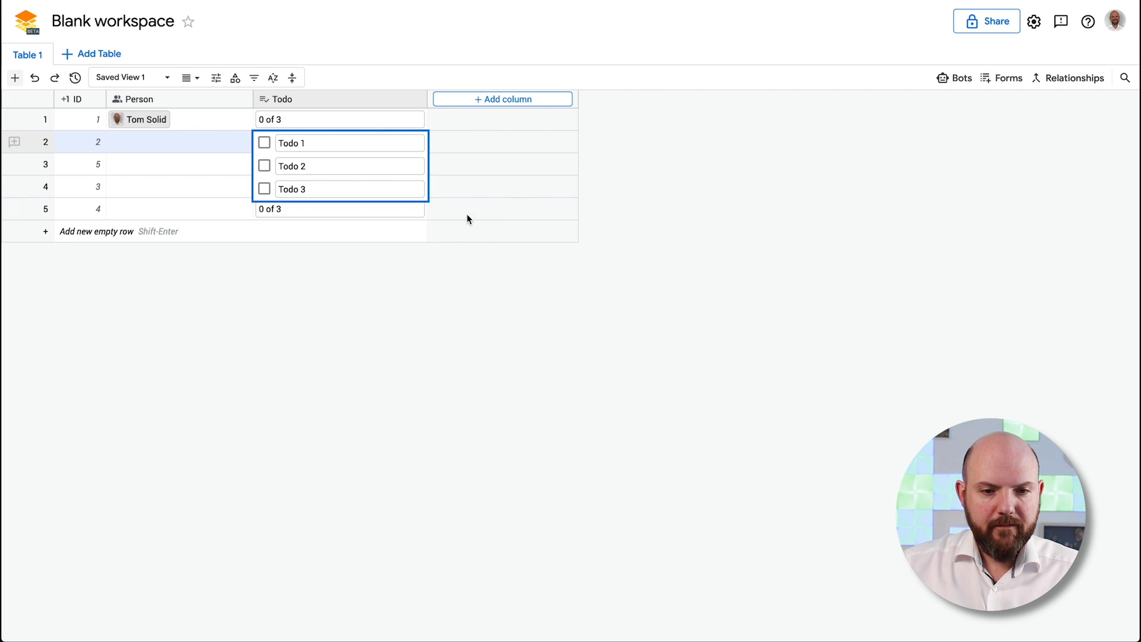
Assign the same person to row 2 and tick Todo 1 and Todo 2 in its checklist
left_click(186, 141)
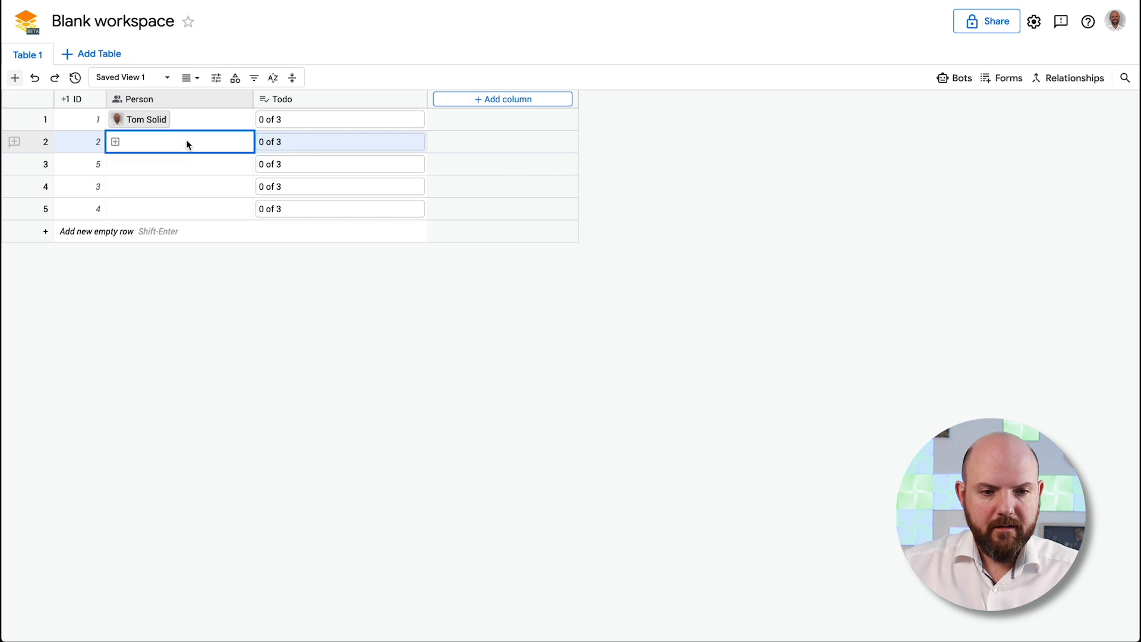
left_click(116, 141)
left_click(140, 208)
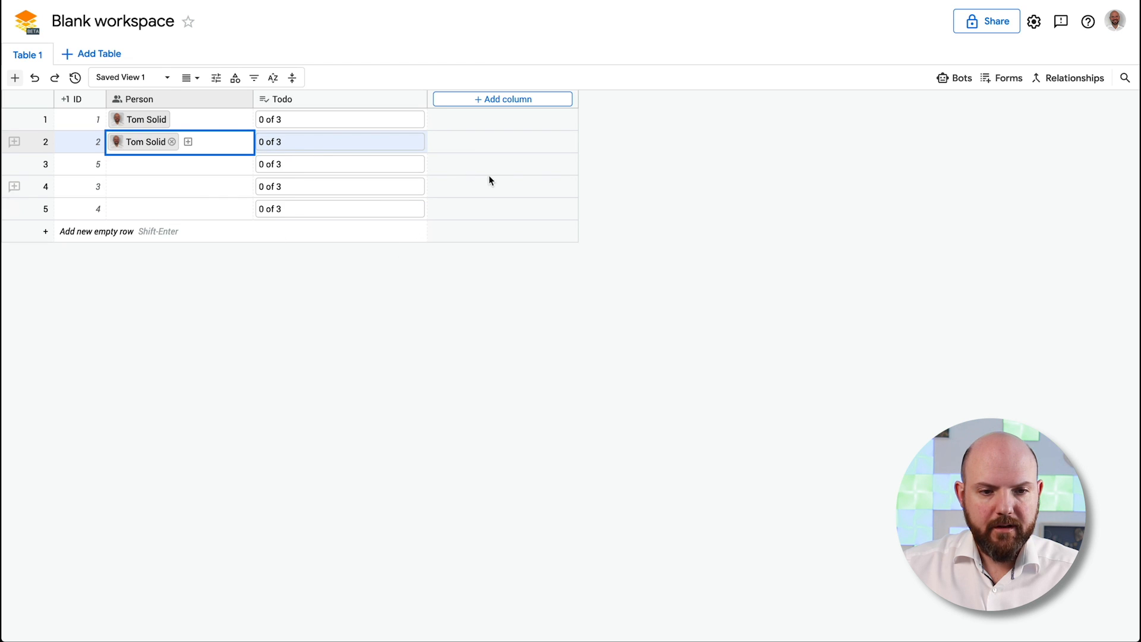
left_click(285, 142)
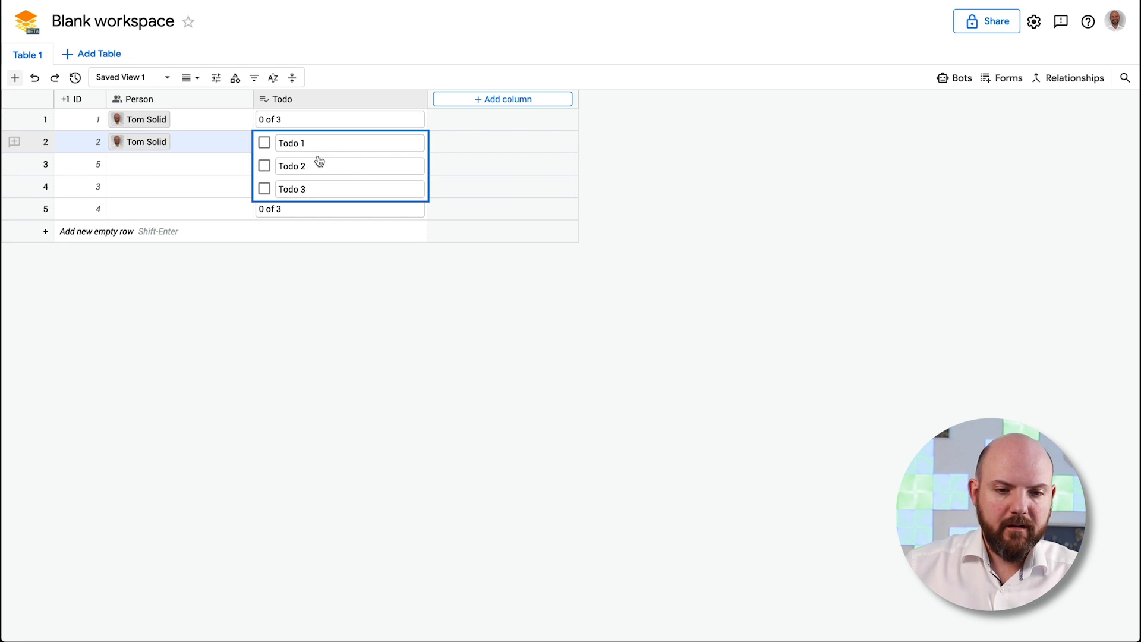
left_click(265, 165)
left_click(217, 143)
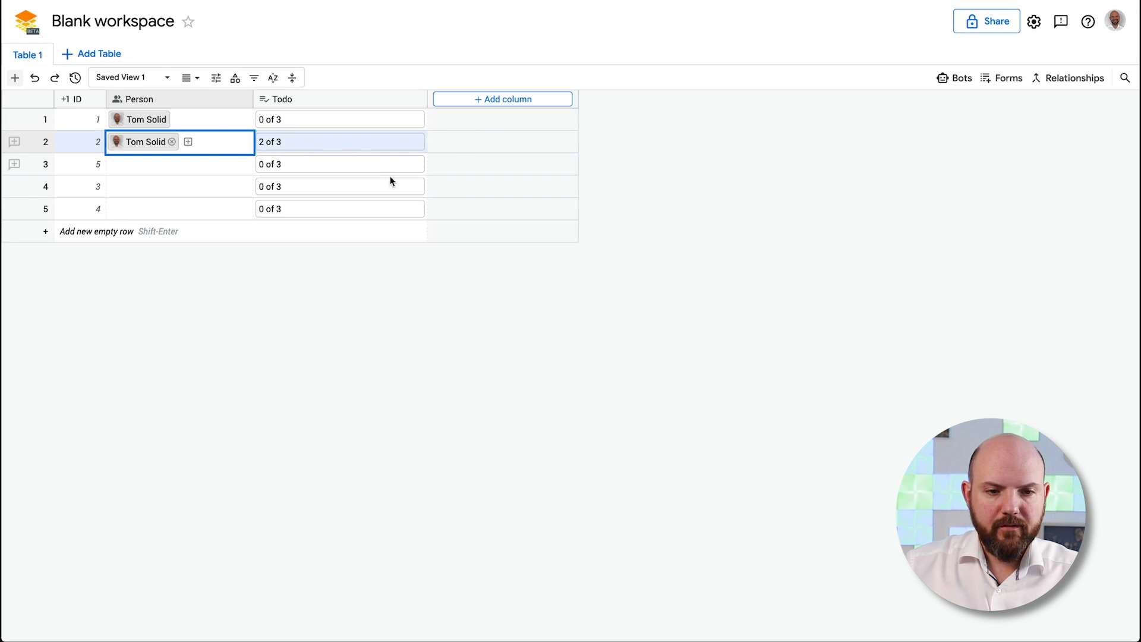
Add a Text column named Description
left_click(499, 100)
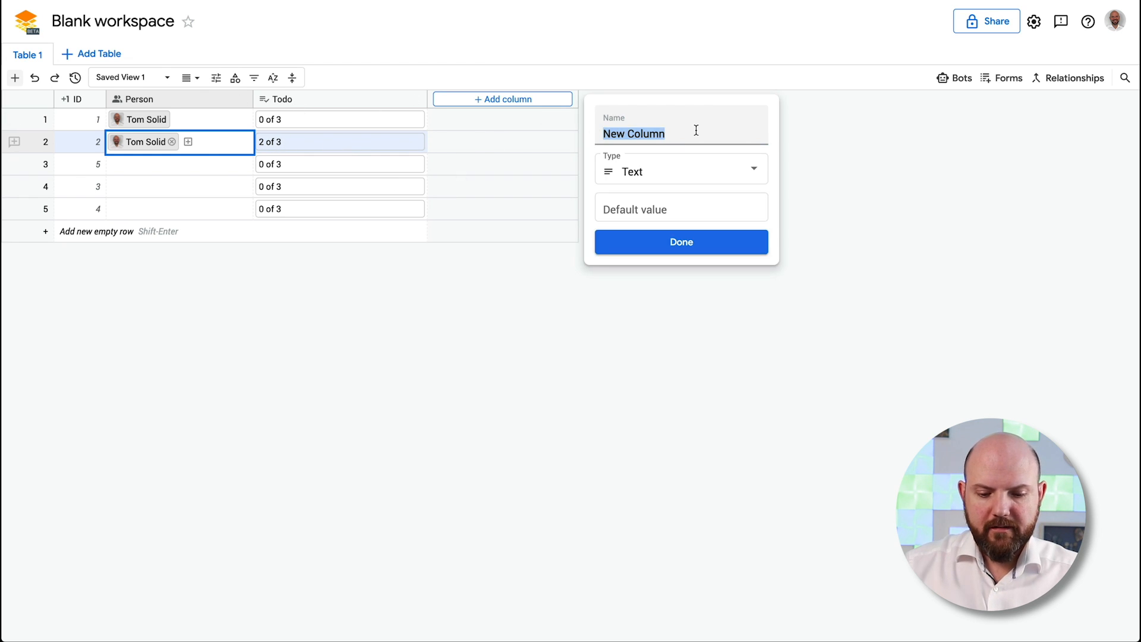
type("Des")
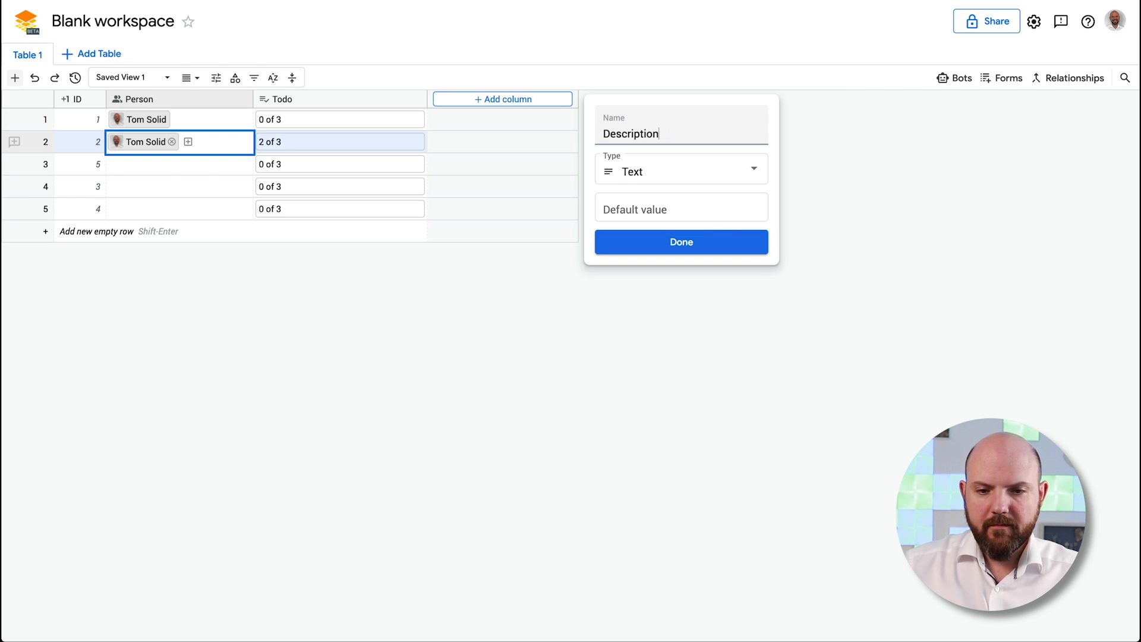
type("cription")
left_click(706, 244)
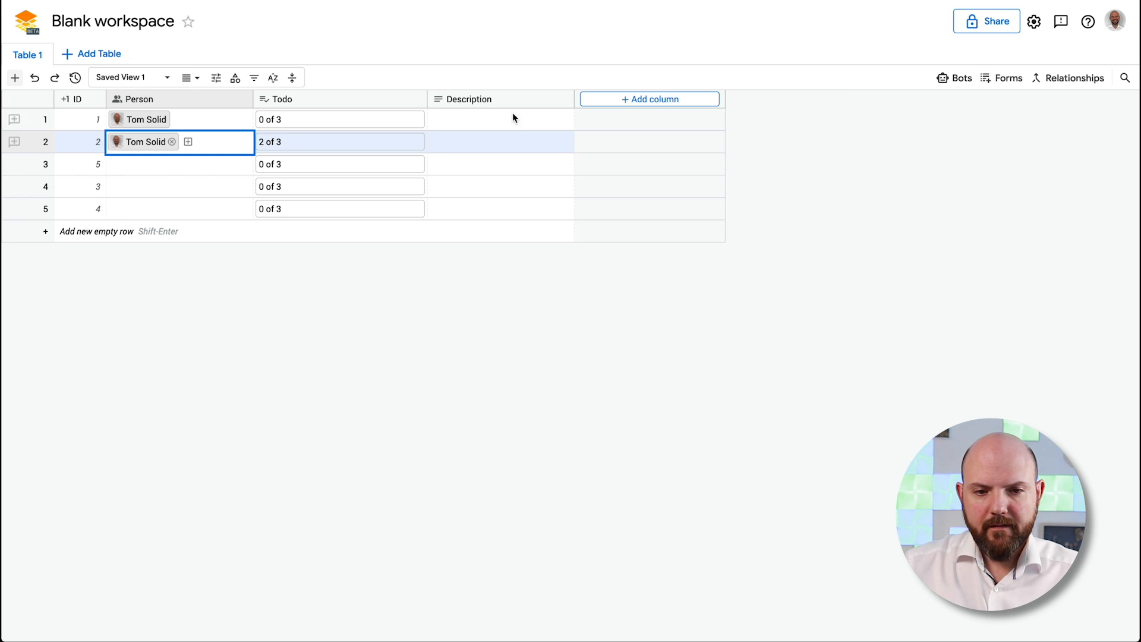
Create a new form and title it First Form Ever
left_click(1003, 80)
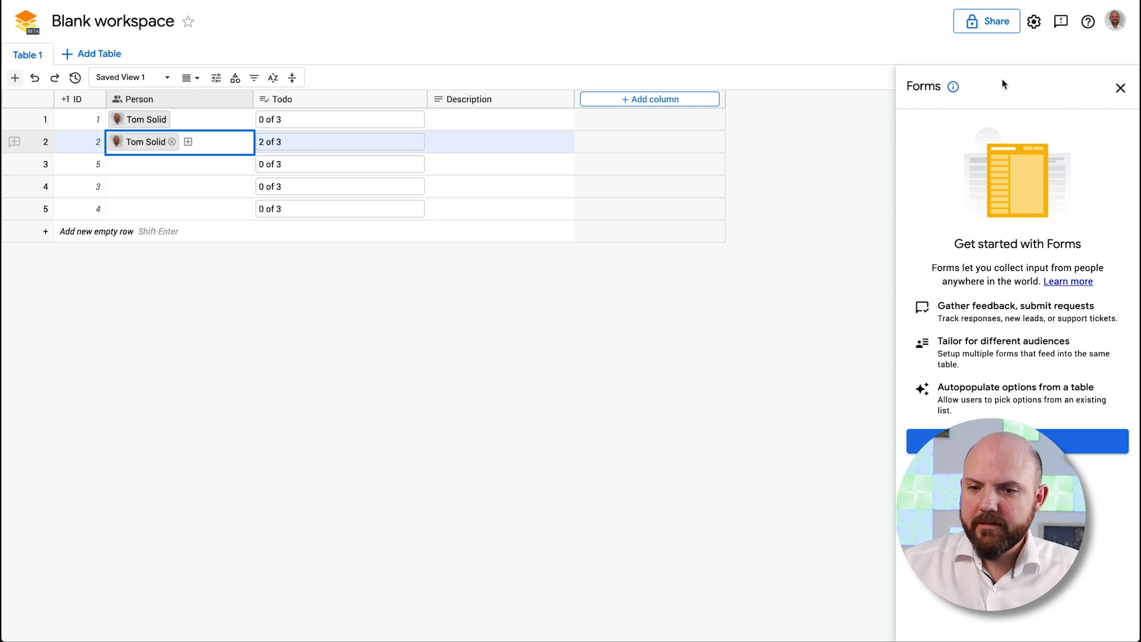
left_click(1070, 441)
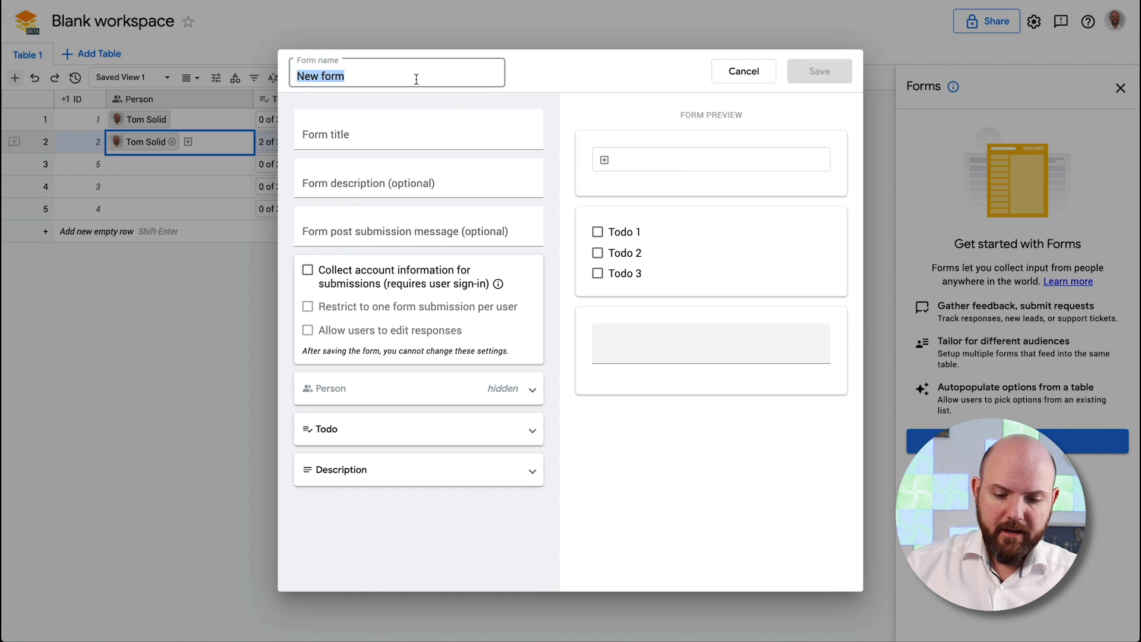
left_click(359, 138)
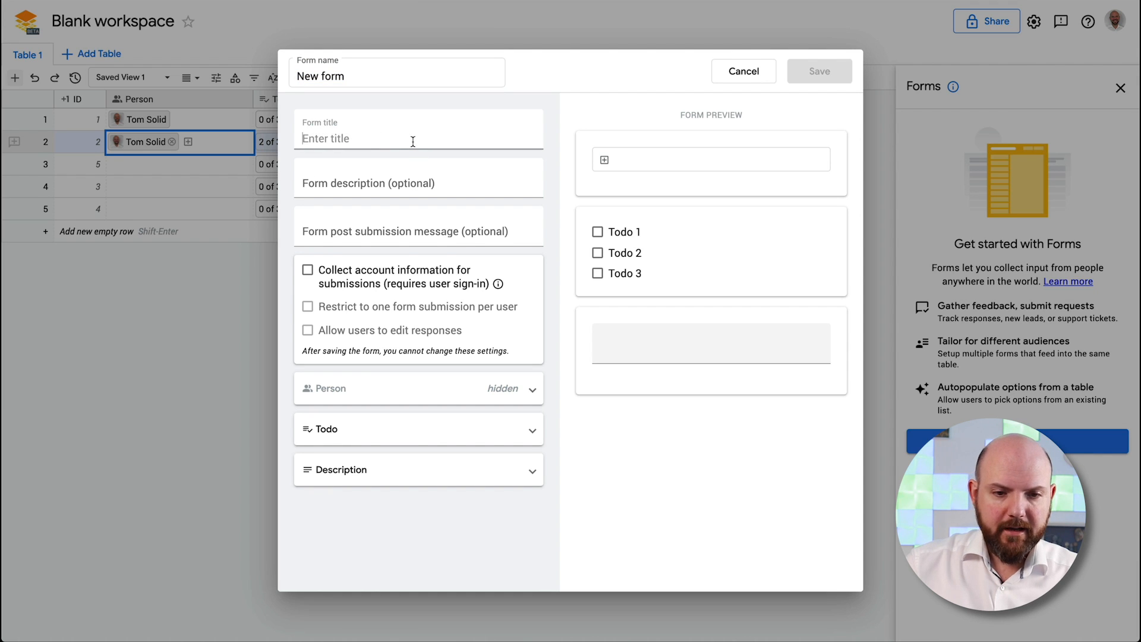
left_click(395, 181)
left_click(378, 150)
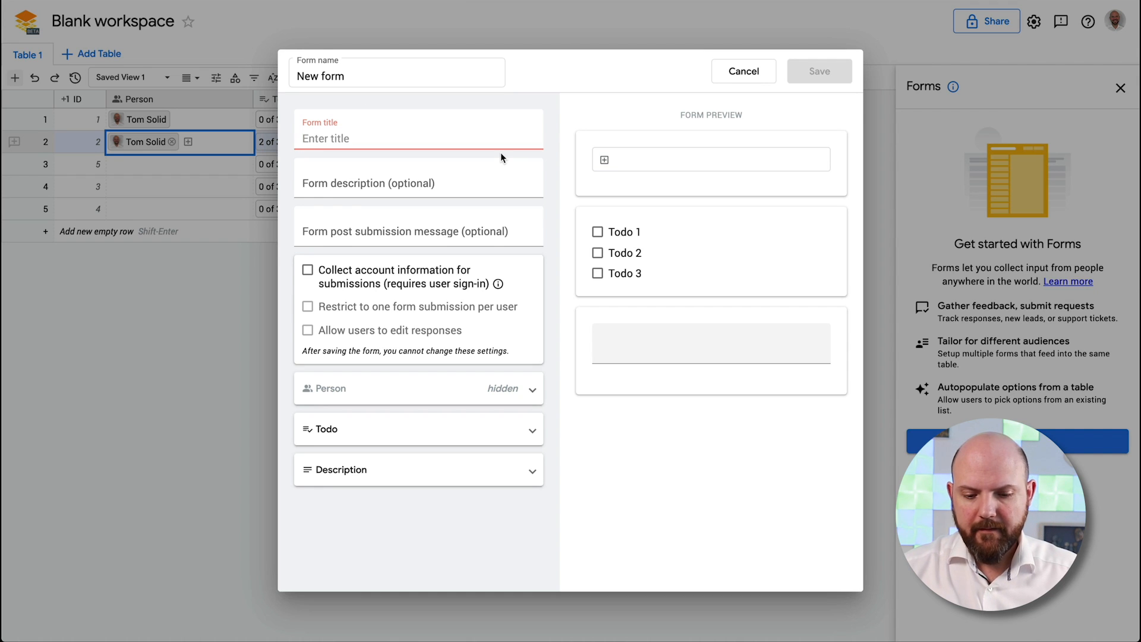
type("First Form Ever")
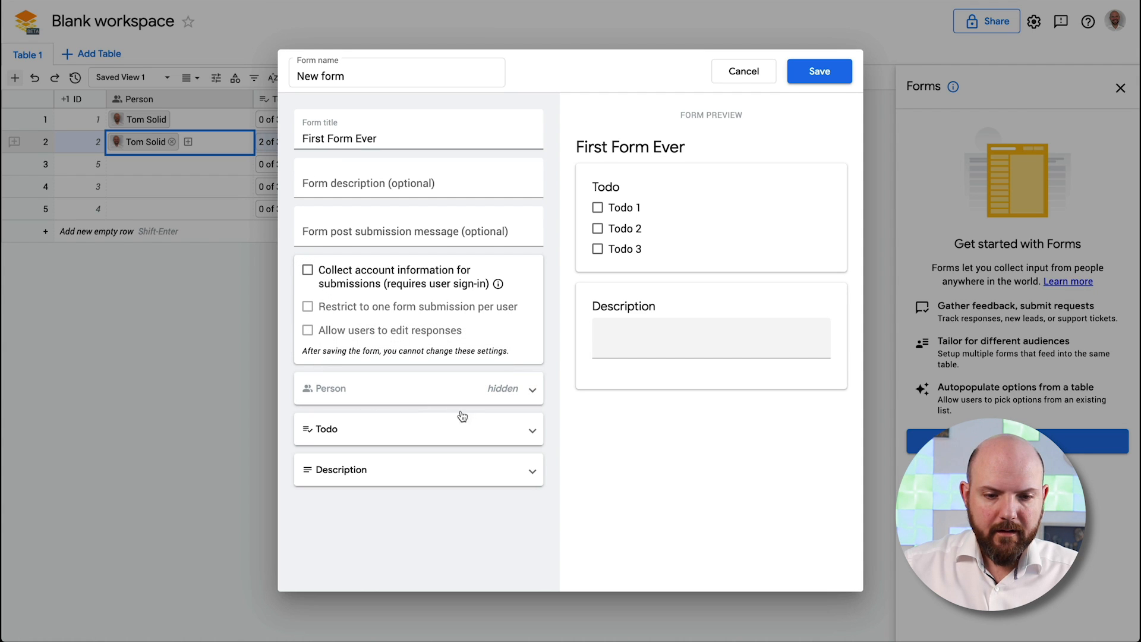
Expand the Person field's settings to review its Hidden setting
left_click(507, 390)
left_click(511, 392)
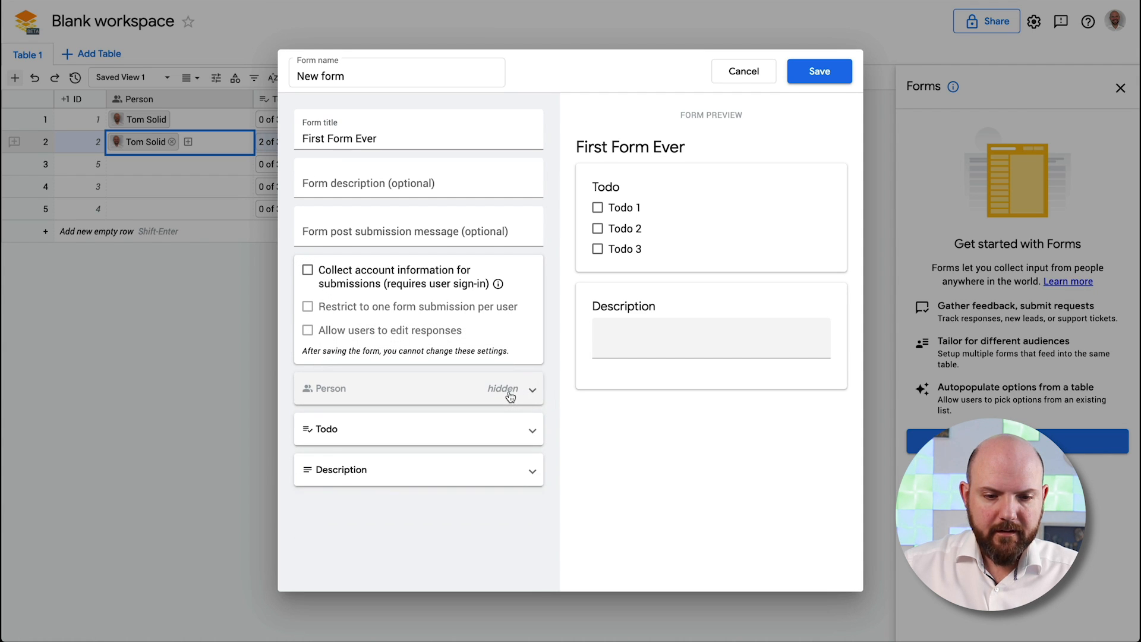
left_click(510, 394)
scroll(505, 404, "down", 1)
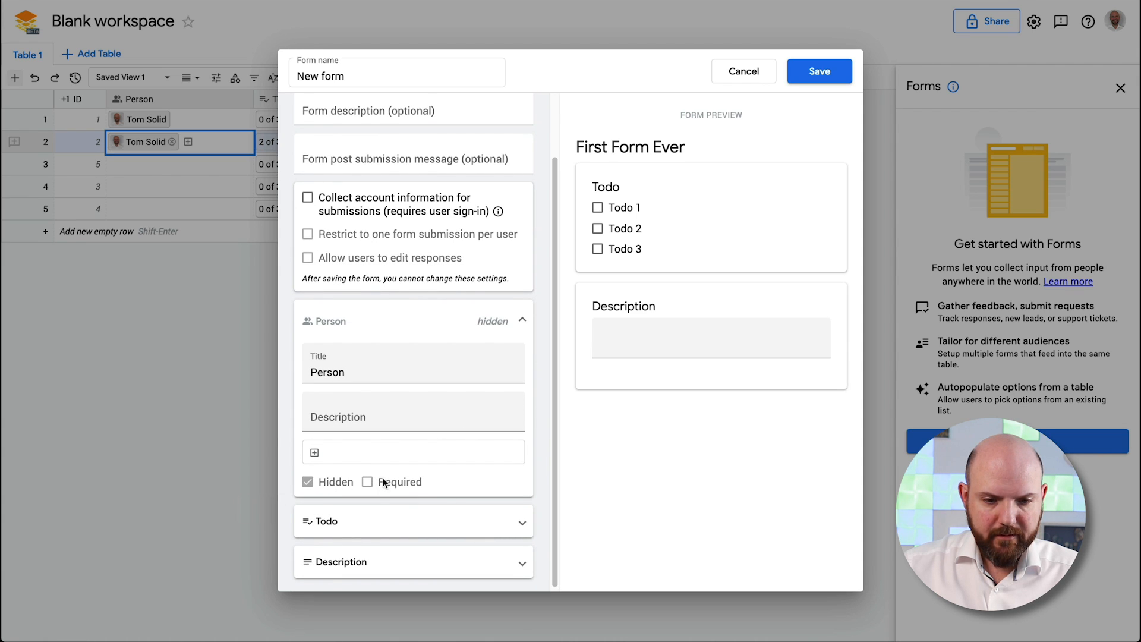
left_click(516, 321)
Save the First Form Ever form, then submit a response with Todo 2 and Todo 3 ticked and description 'dfhowehfw'
left_click(828, 73)
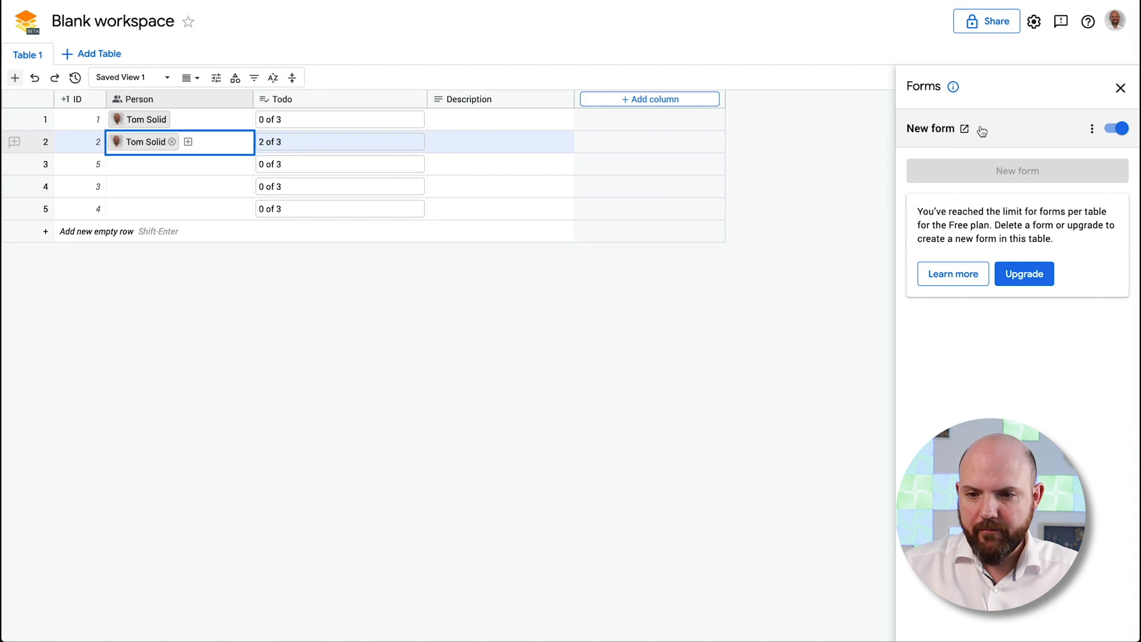
left_click(964, 130)
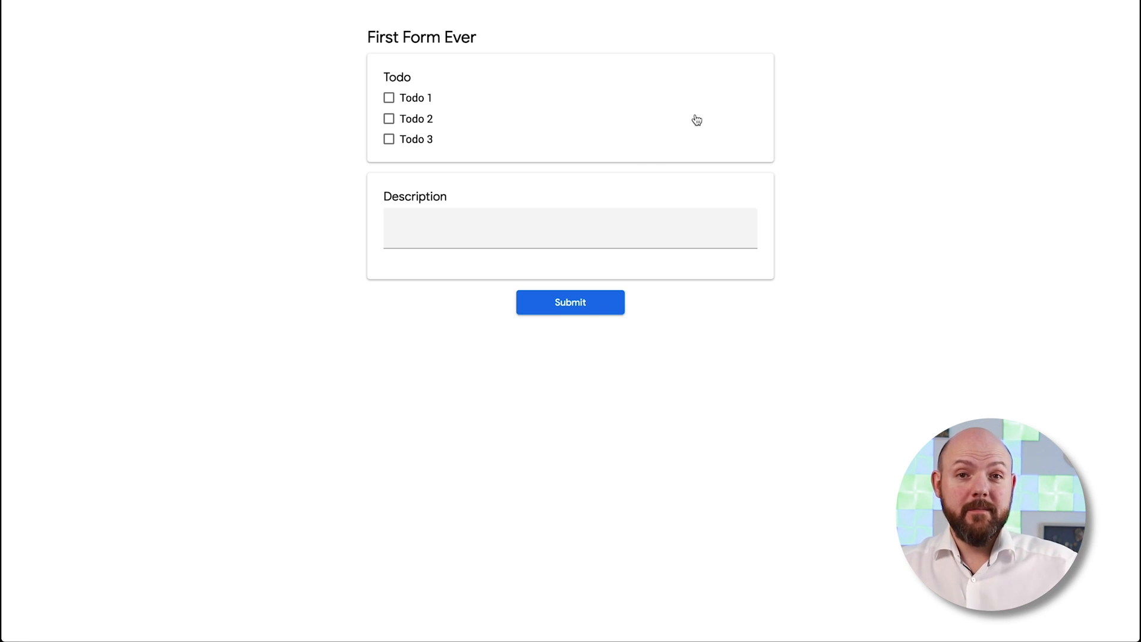
left_click(390, 139)
left_click(561, 215)
type("dfhowehfw")
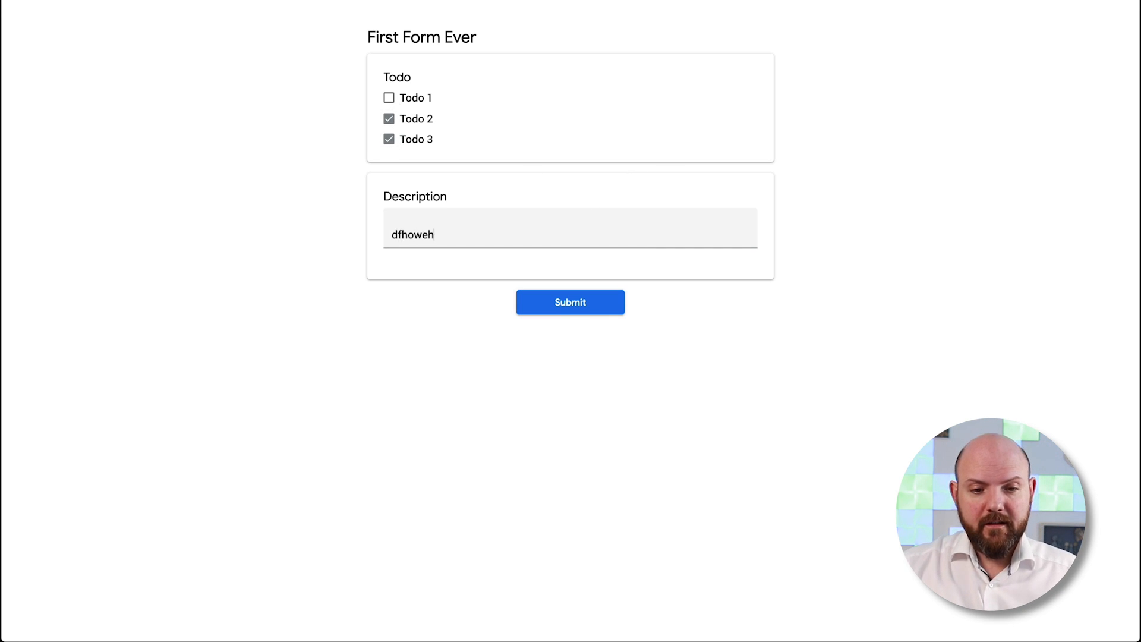
left_click(613, 302)
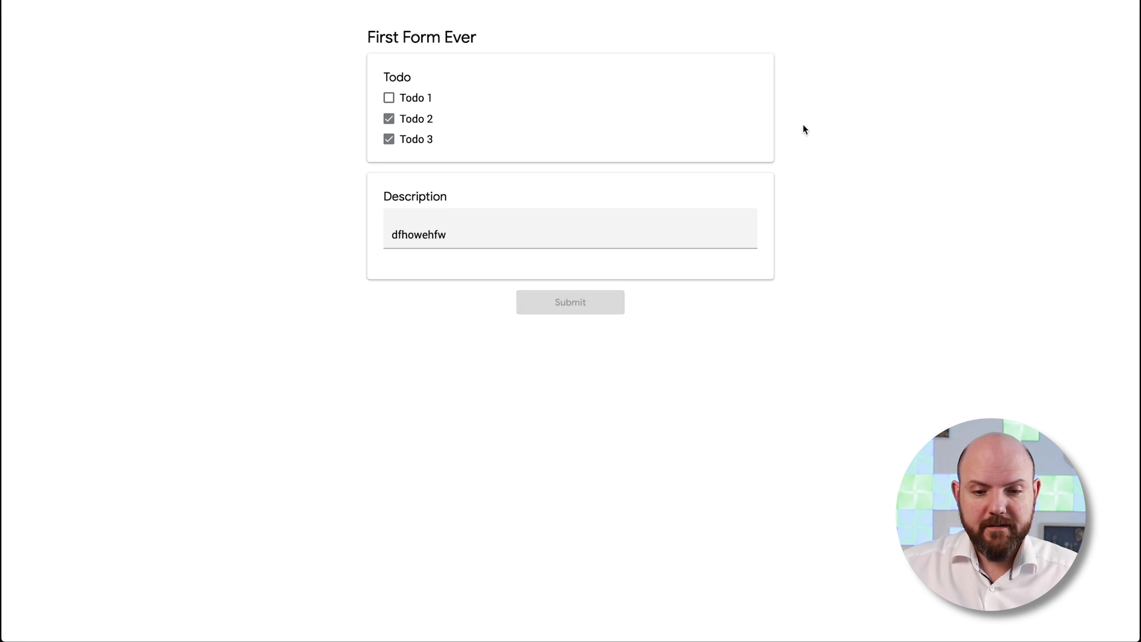
Back in the workspace table, check row 6's Todo checklist and select its Person and Description cells
left_click(619, 1)
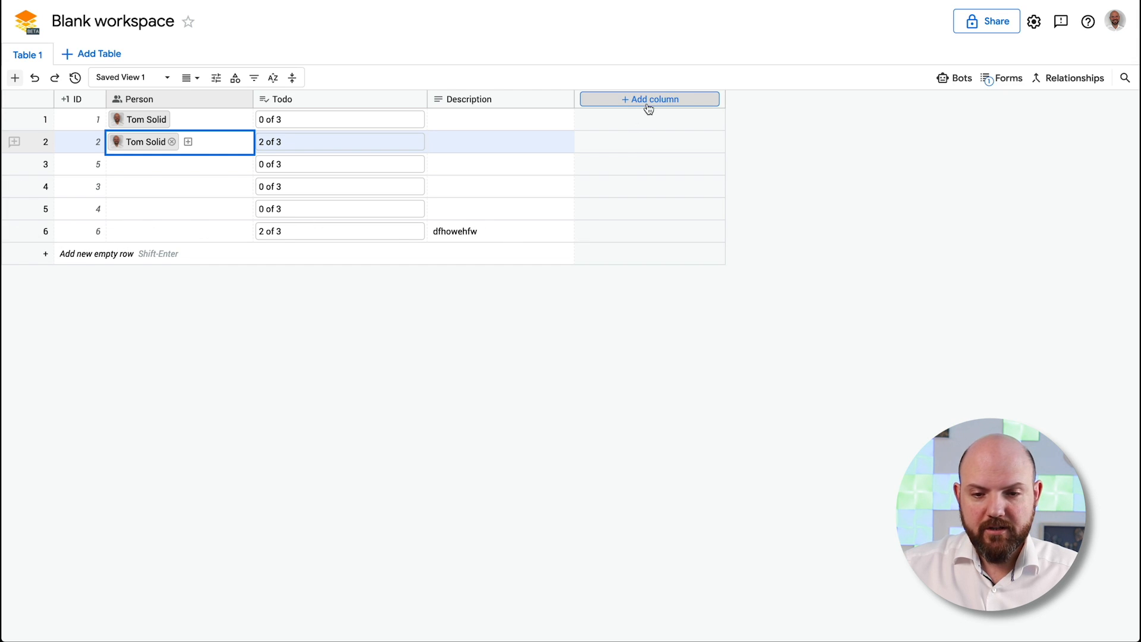
left_click(269, 232)
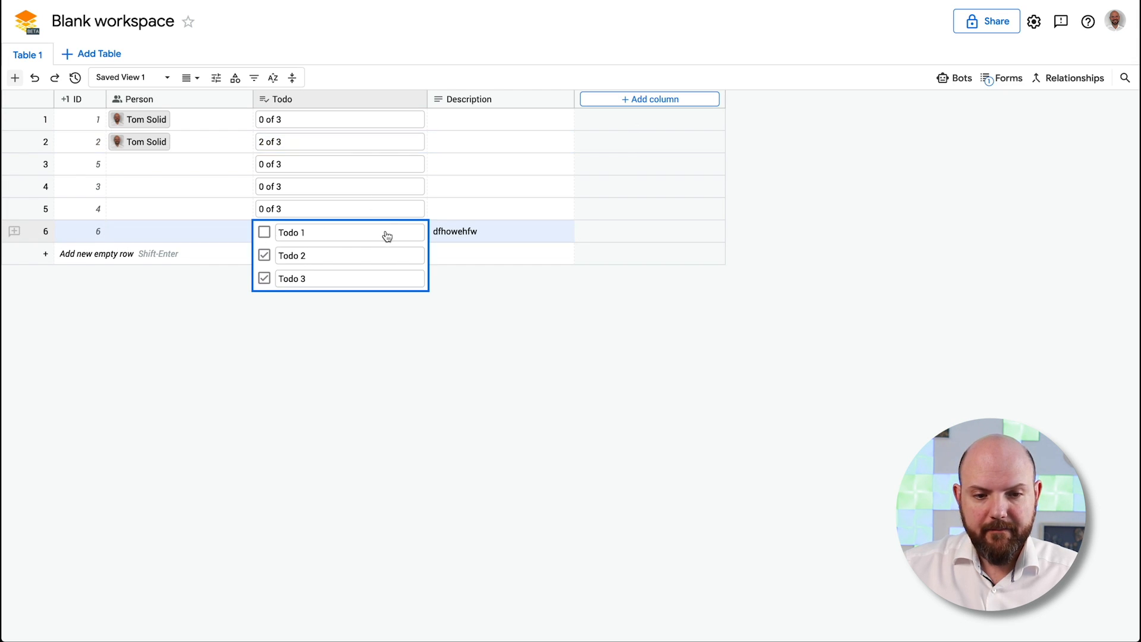
left_click(284, 258)
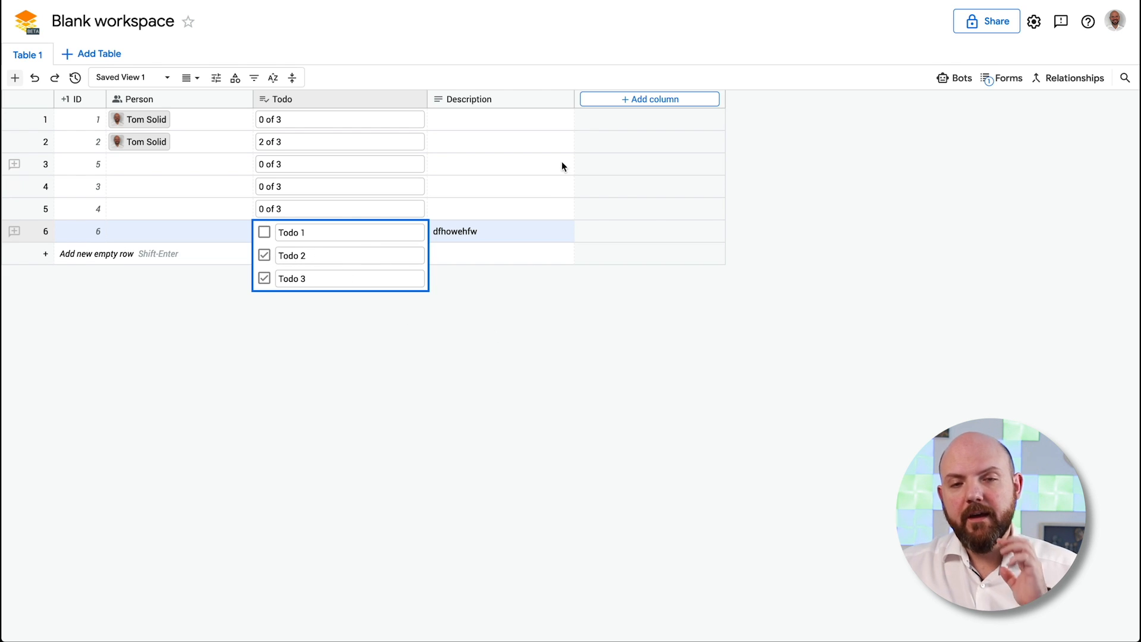
left_click(212, 226)
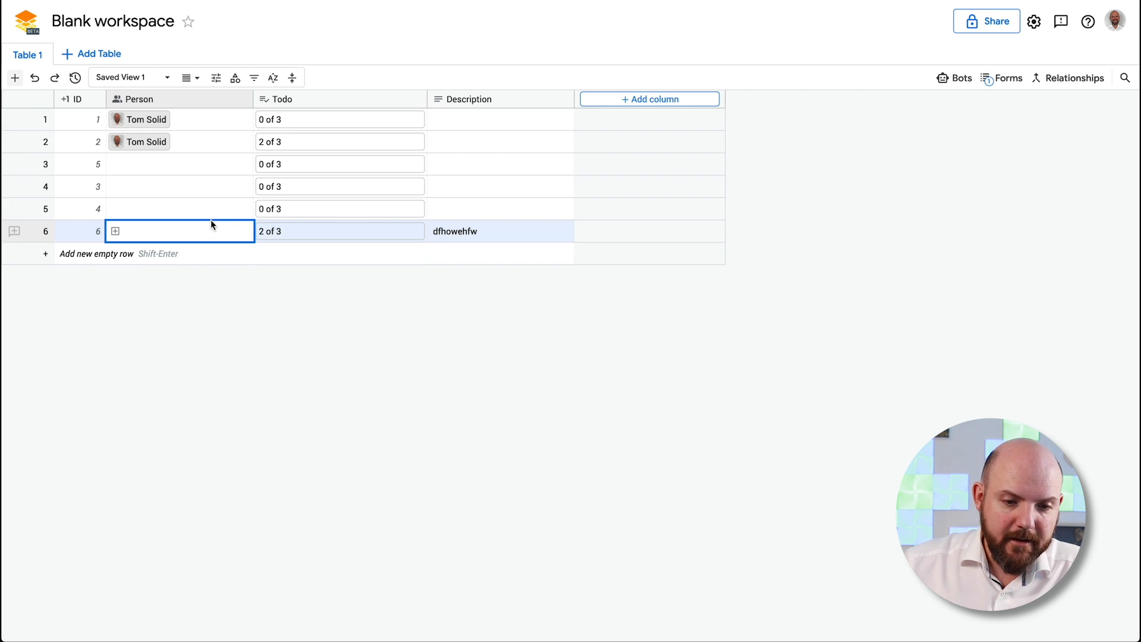
left_click(500, 233)
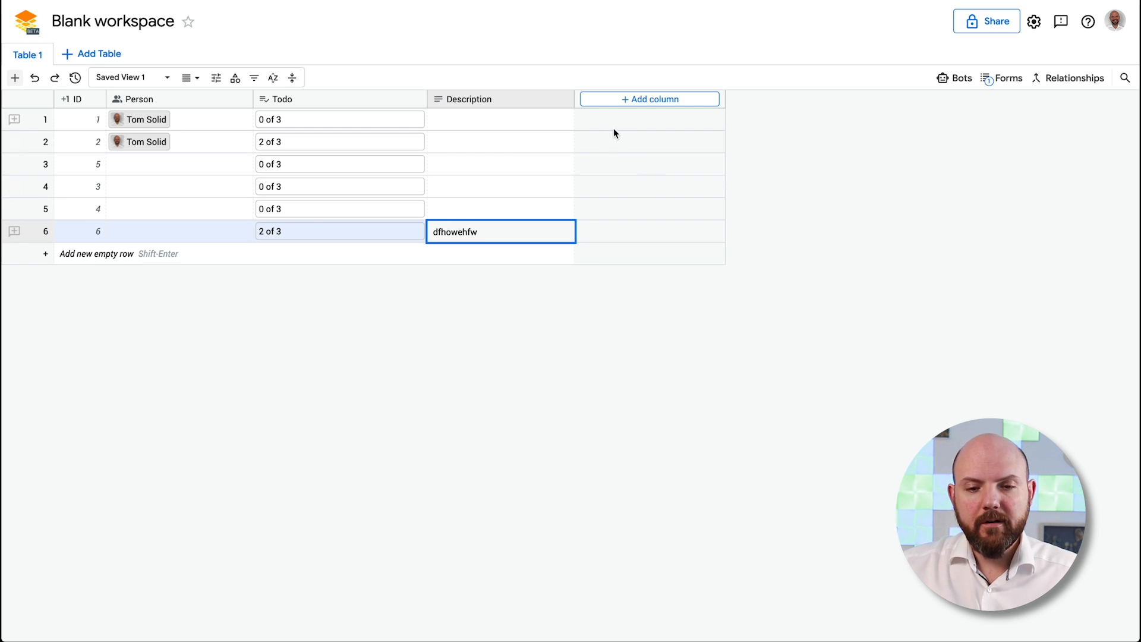
Add a date column and rename it to Date
left_click(641, 101)
left_click(861, 178)
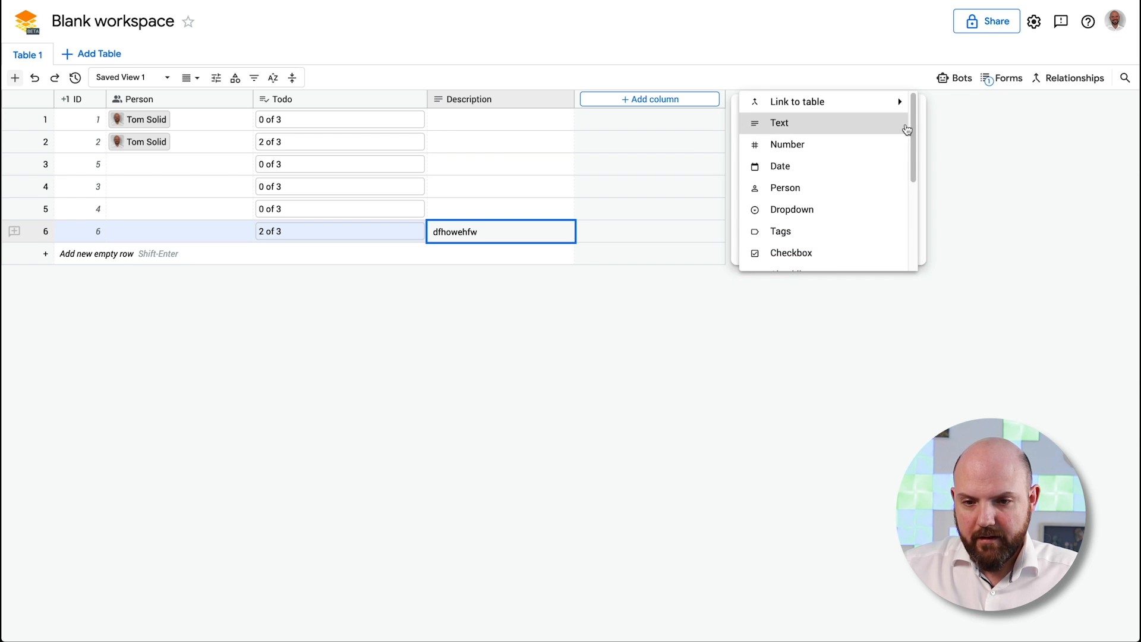
left_click(861, 167)
left_click(788, 218)
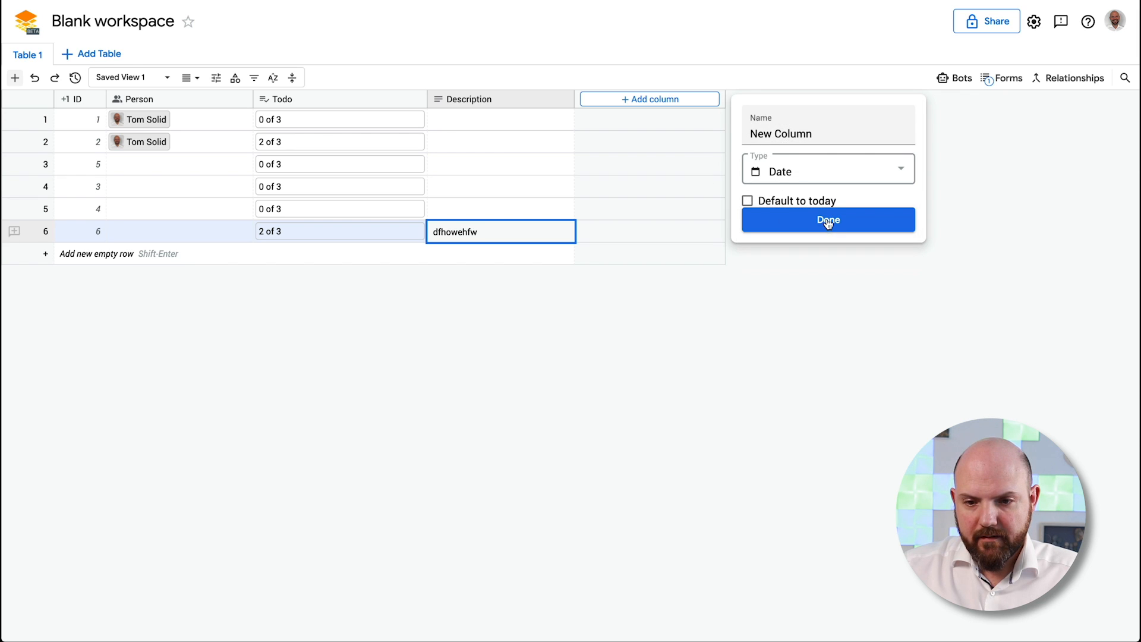
left_click(756, 98)
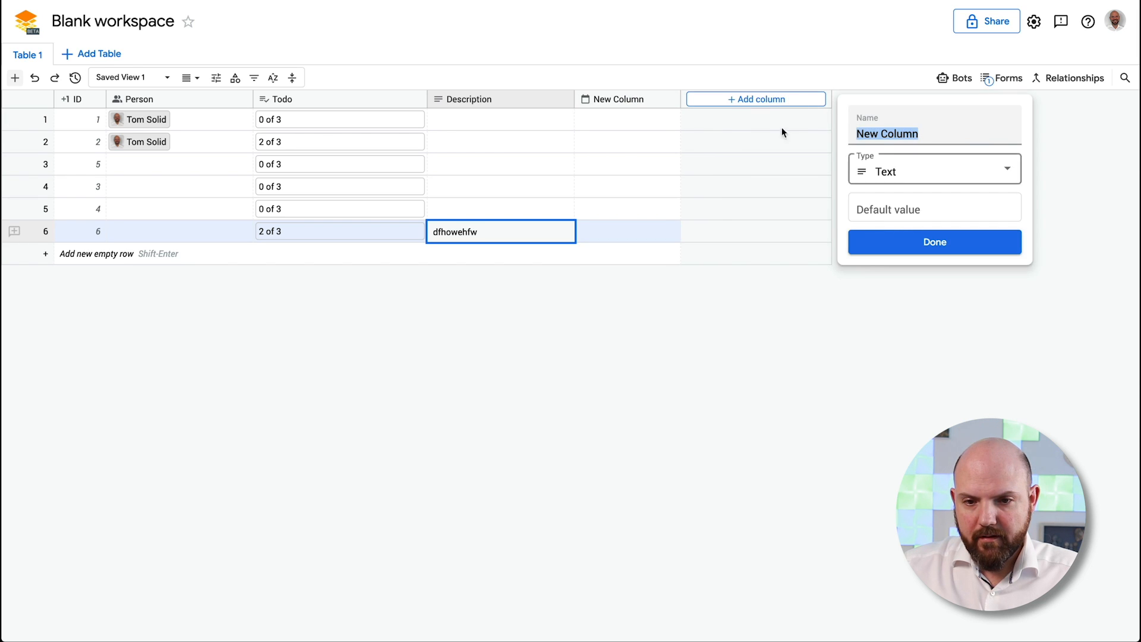
left_click(629, 102)
left_click(631, 102)
type("Date")
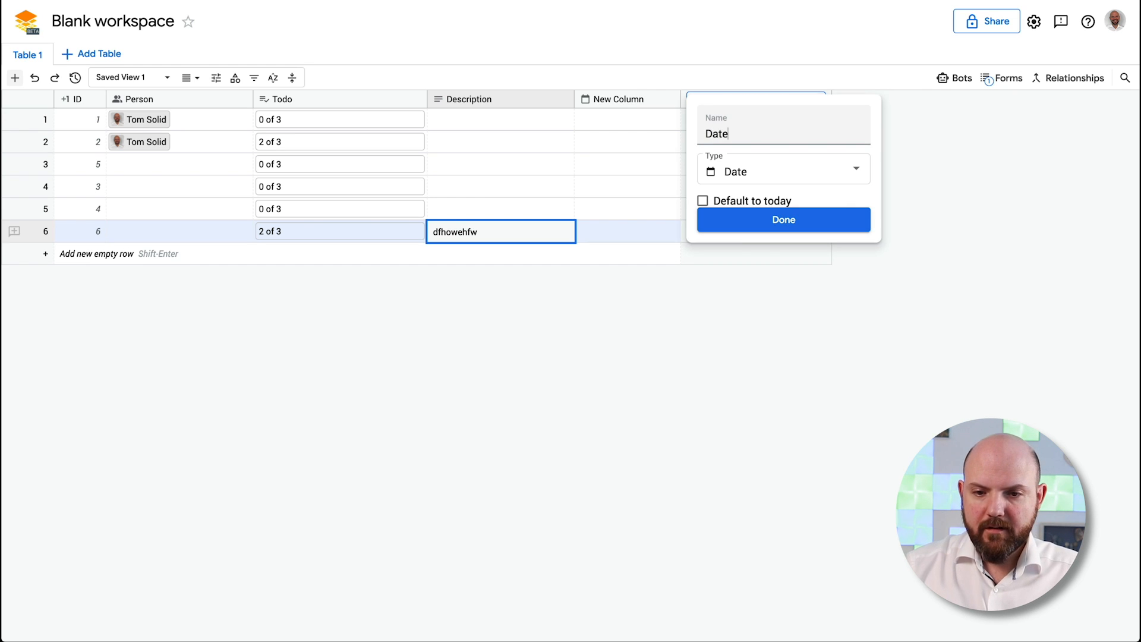
key("Return")
Add a tags-type column and name it Tags
left_click(797, 101)
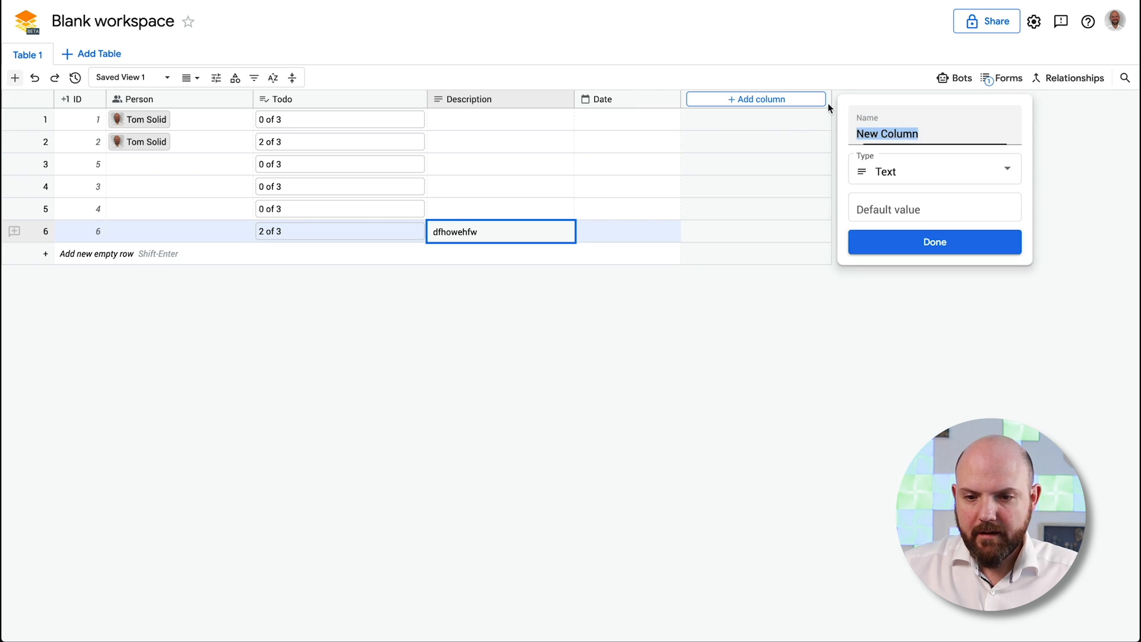
left_click(958, 161)
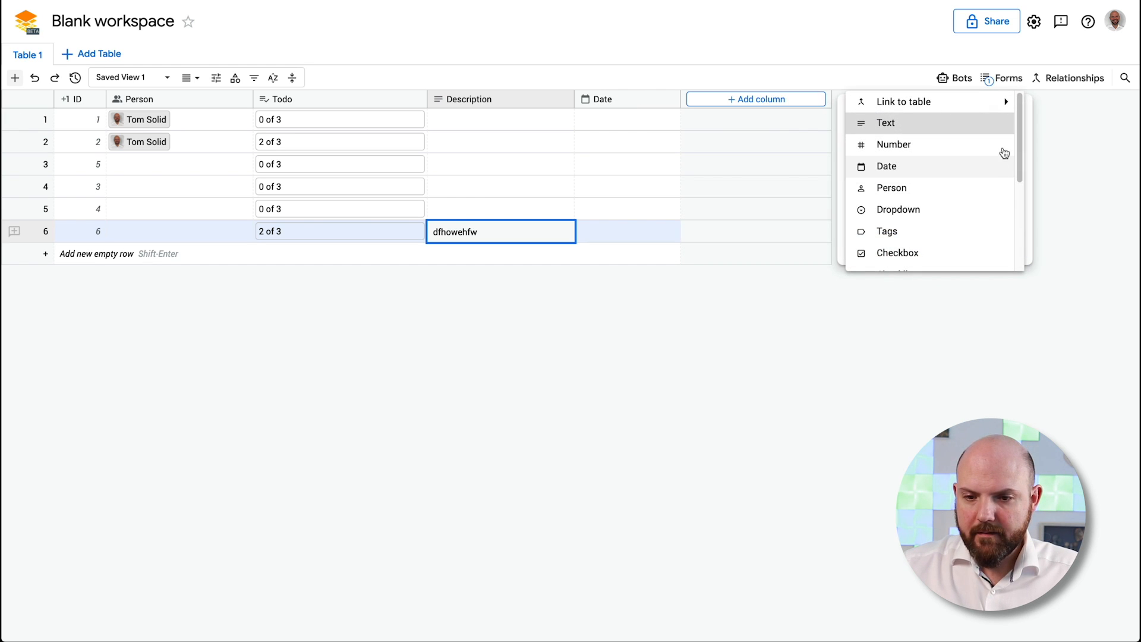
left_click(958, 231)
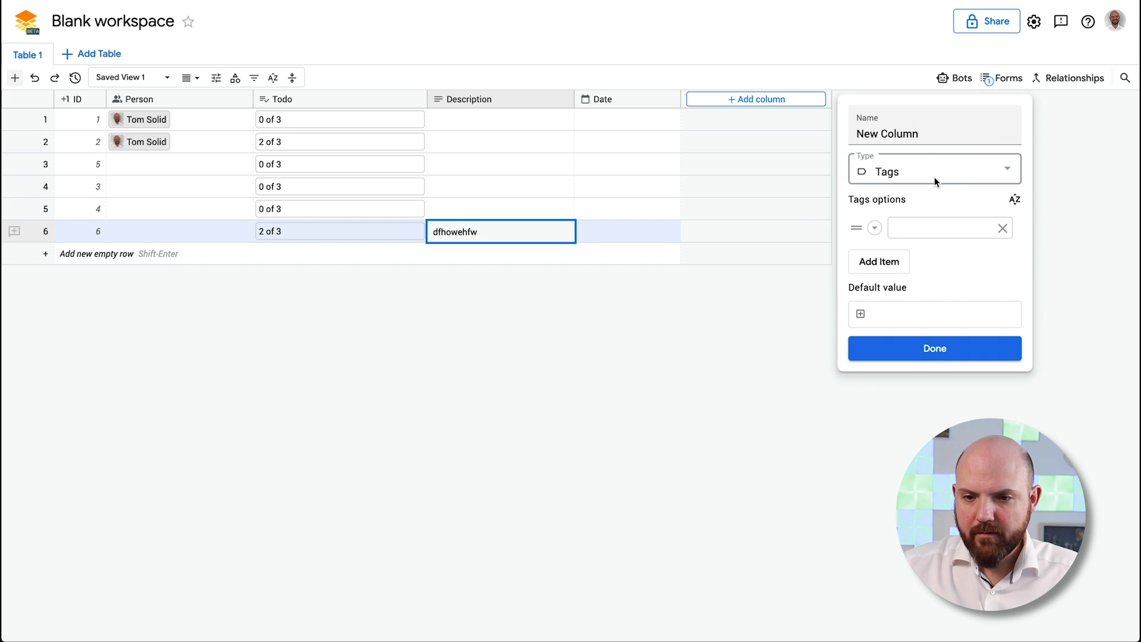
left_click(951, 233)
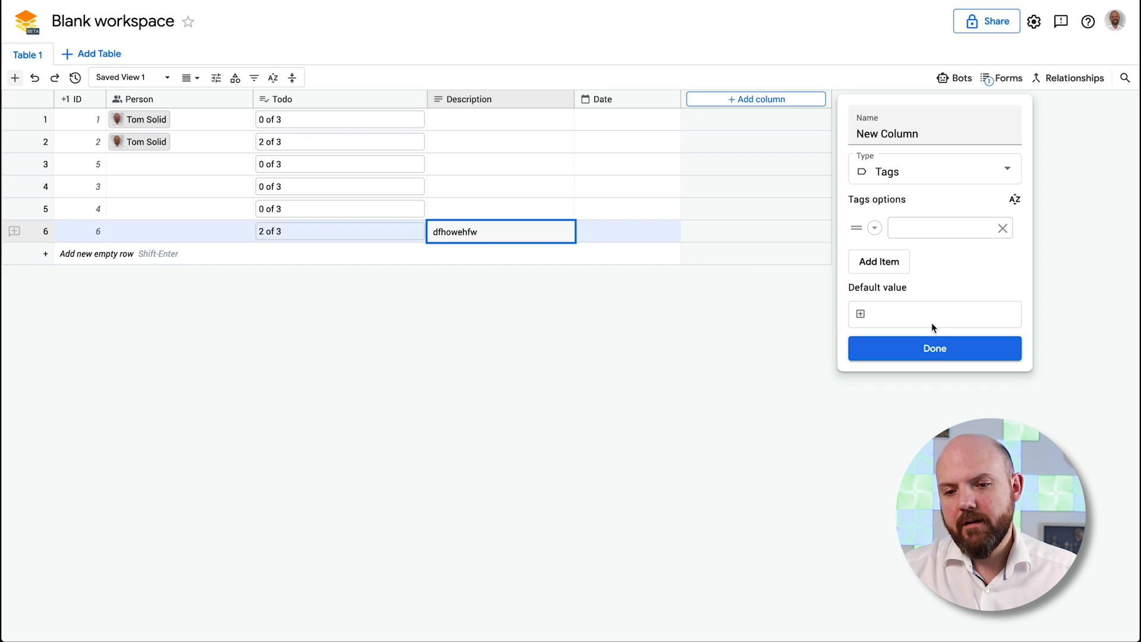
left_click(923, 353)
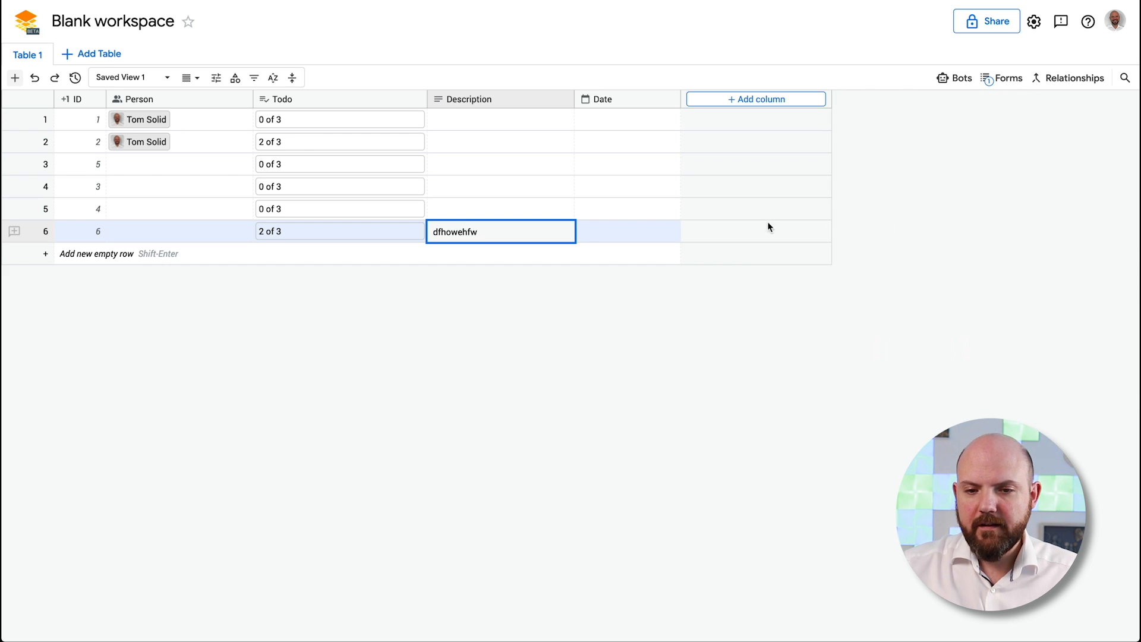
left_click(723, 99)
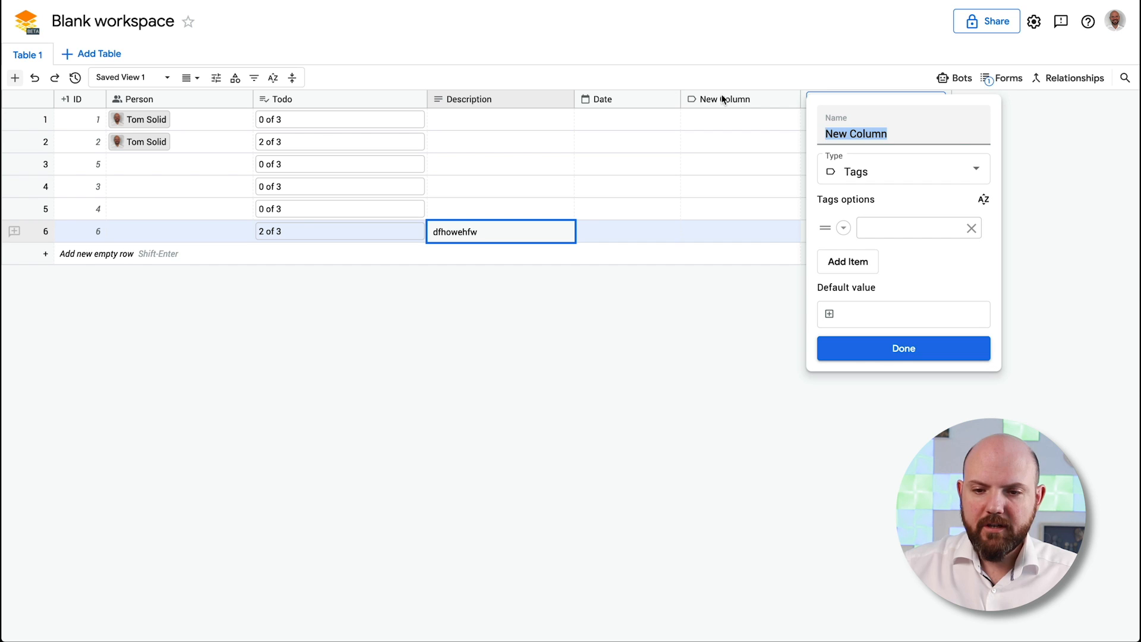
type("Tags")
key("Return")
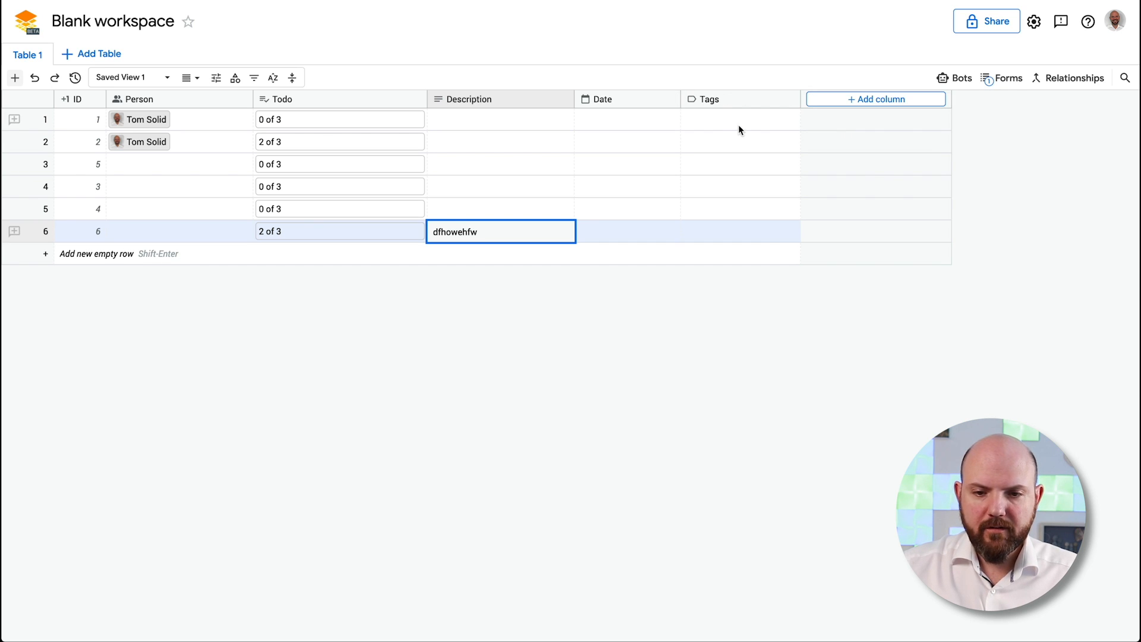
Create the new tag 'Tag 1' in row 6's Tags cell
left_click(730, 230)
left_click(730, 232)
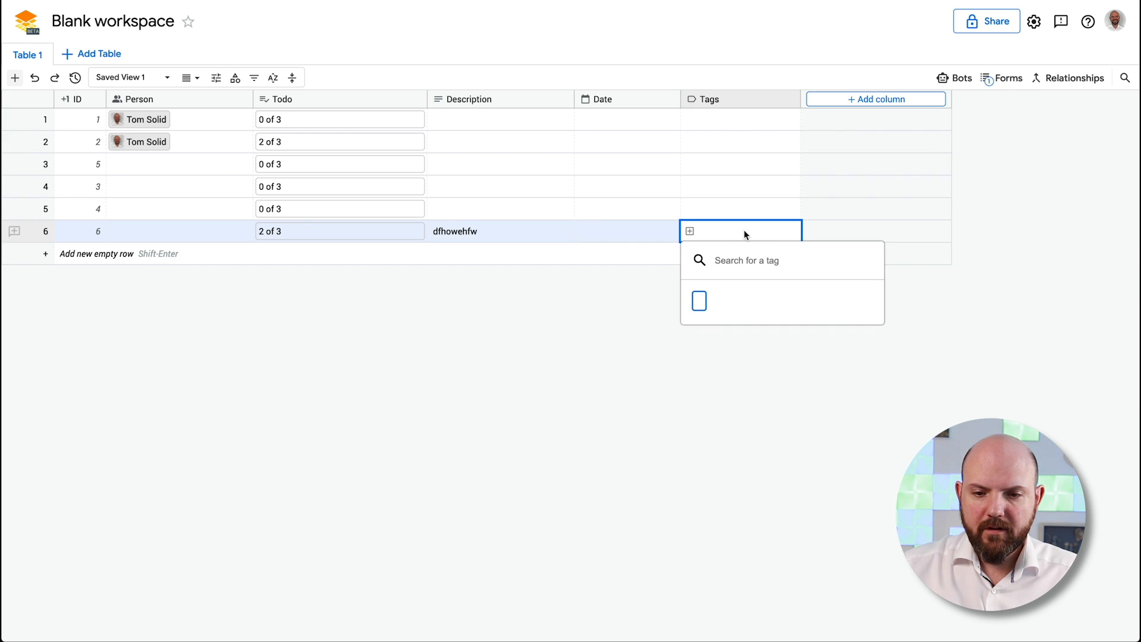
type("Tag 1")
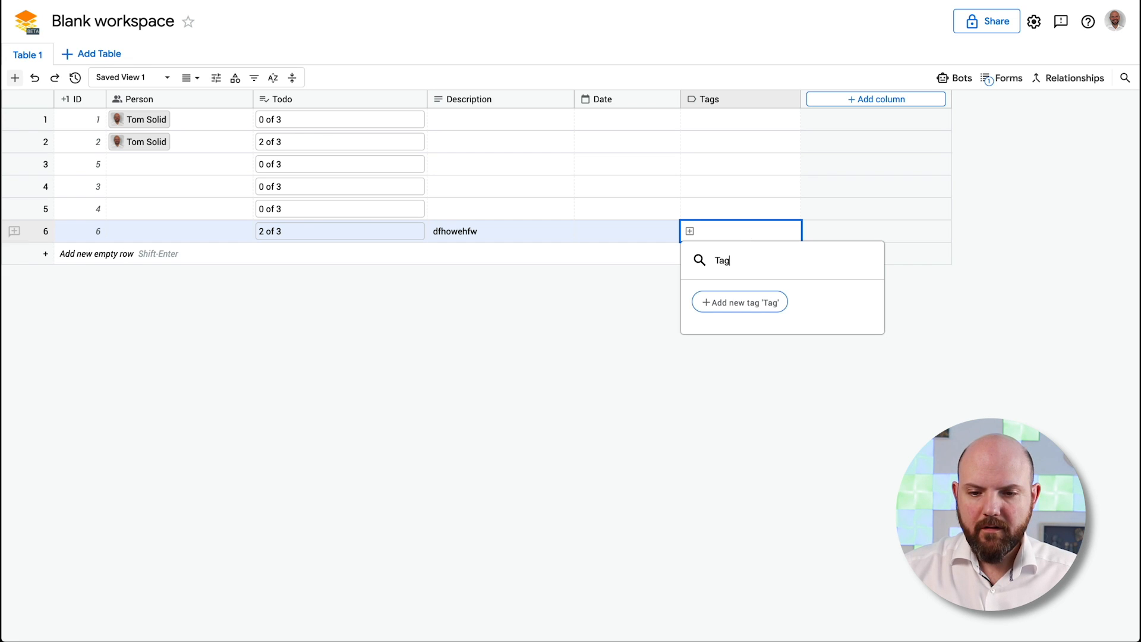
left_click(739, 305)
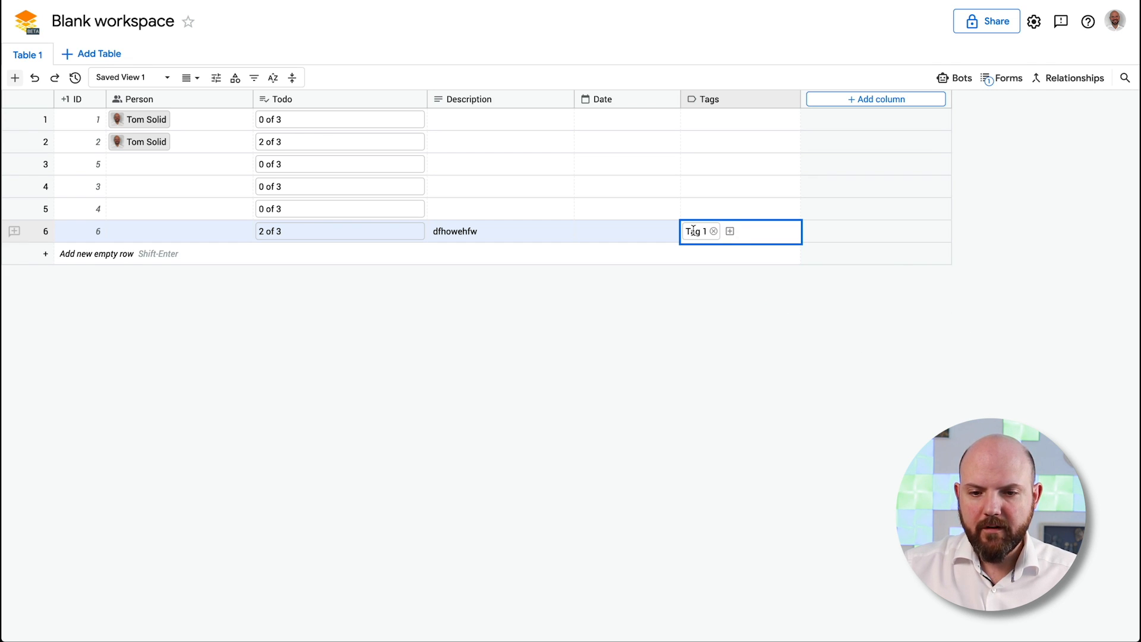
right_click(693, 230)
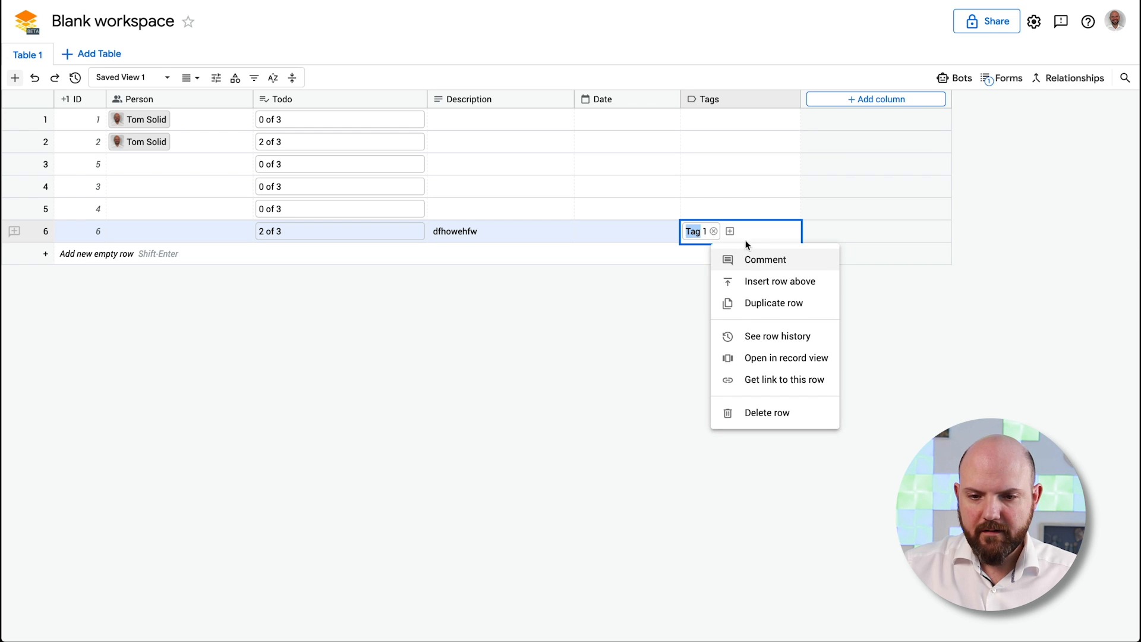
Add a comment thread reading 'Test comment' to row 6 and close the comments window
left_click(765, 260)
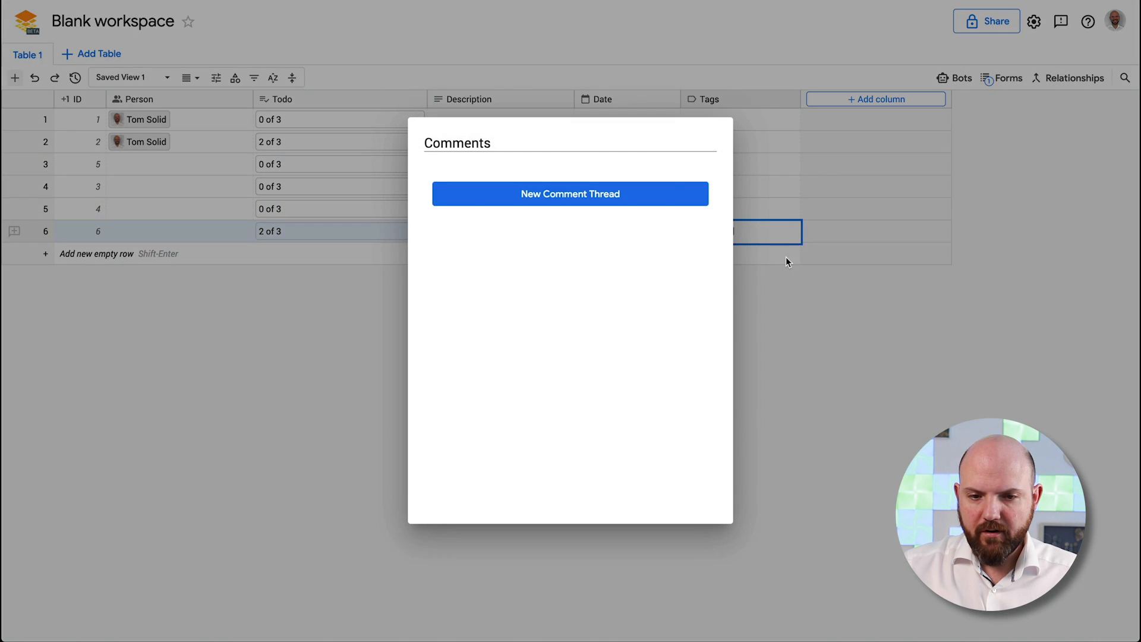
left_click(622, 200)
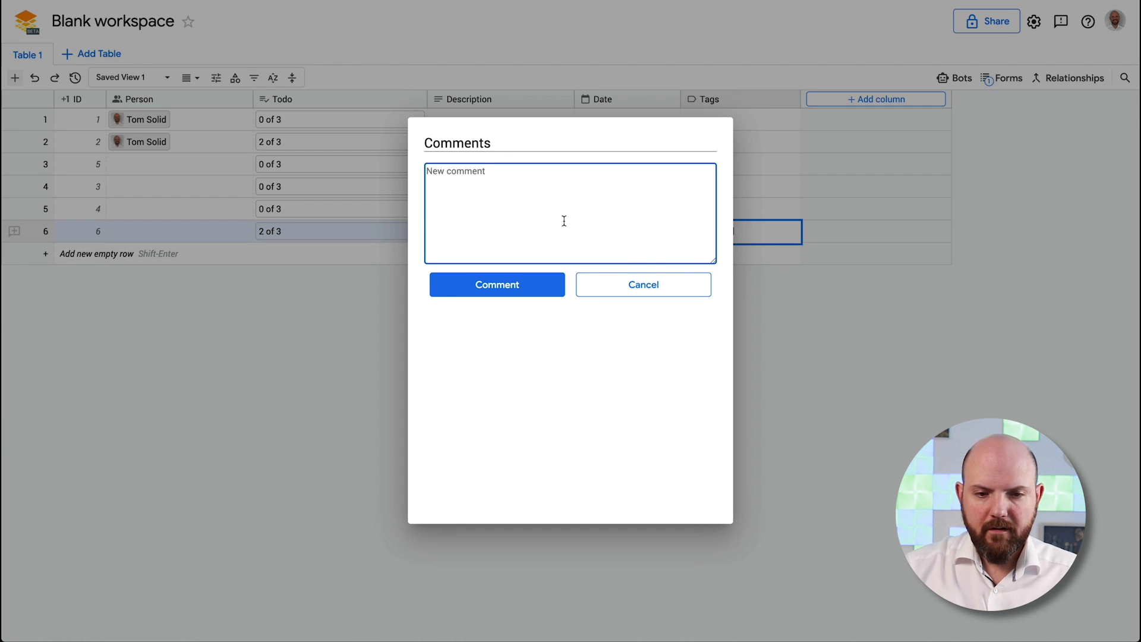
type("Test comment")
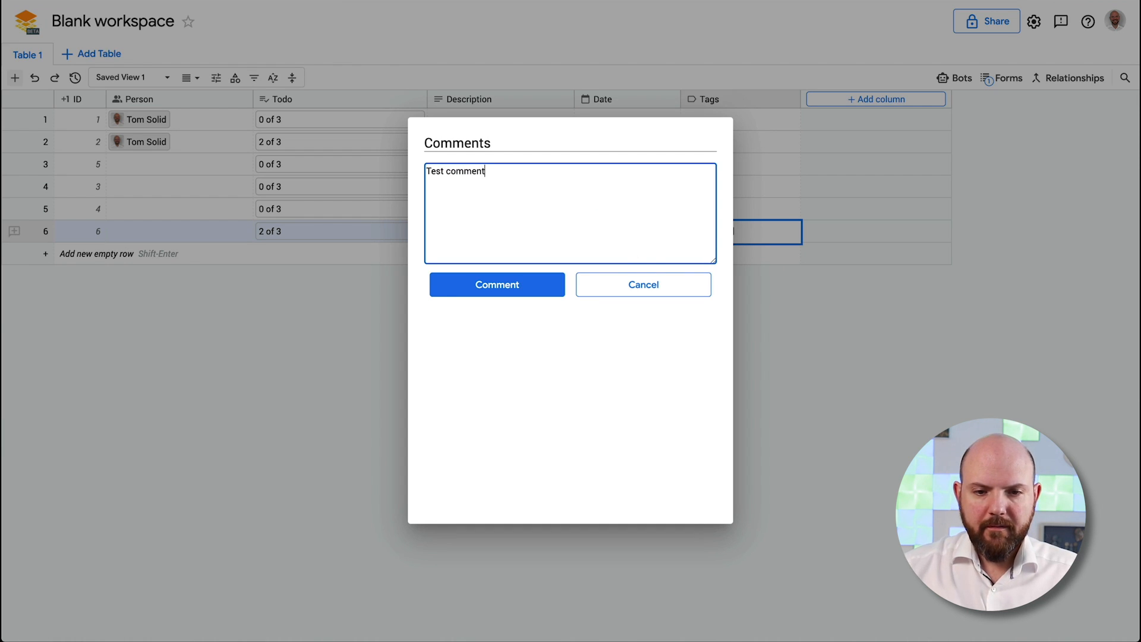
left_click(520, 288)
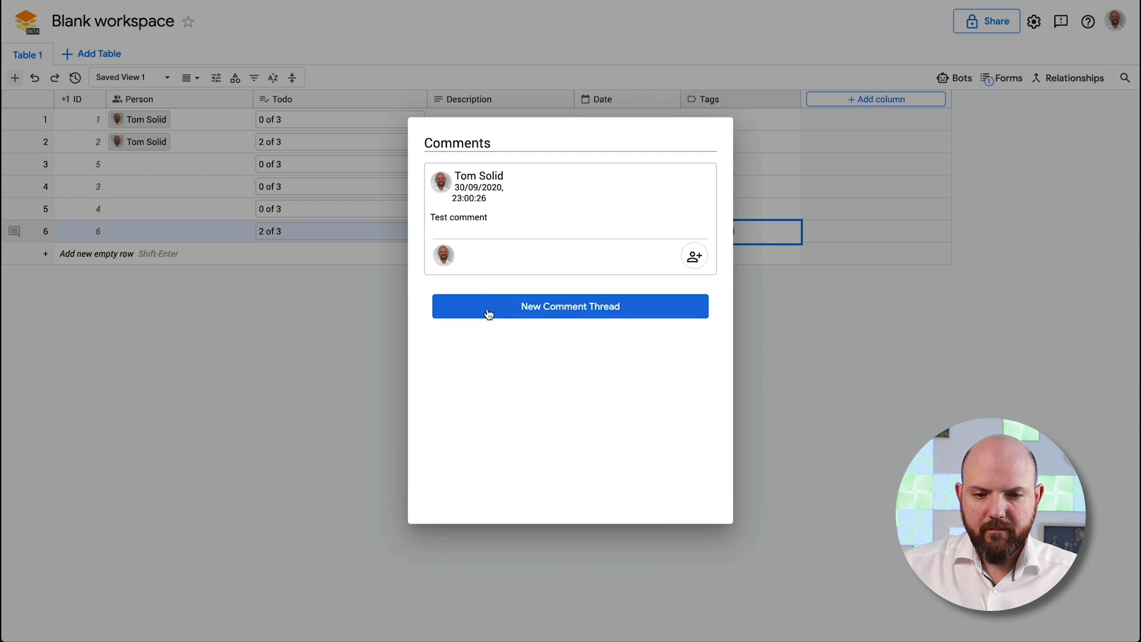
left_click(756, 356)
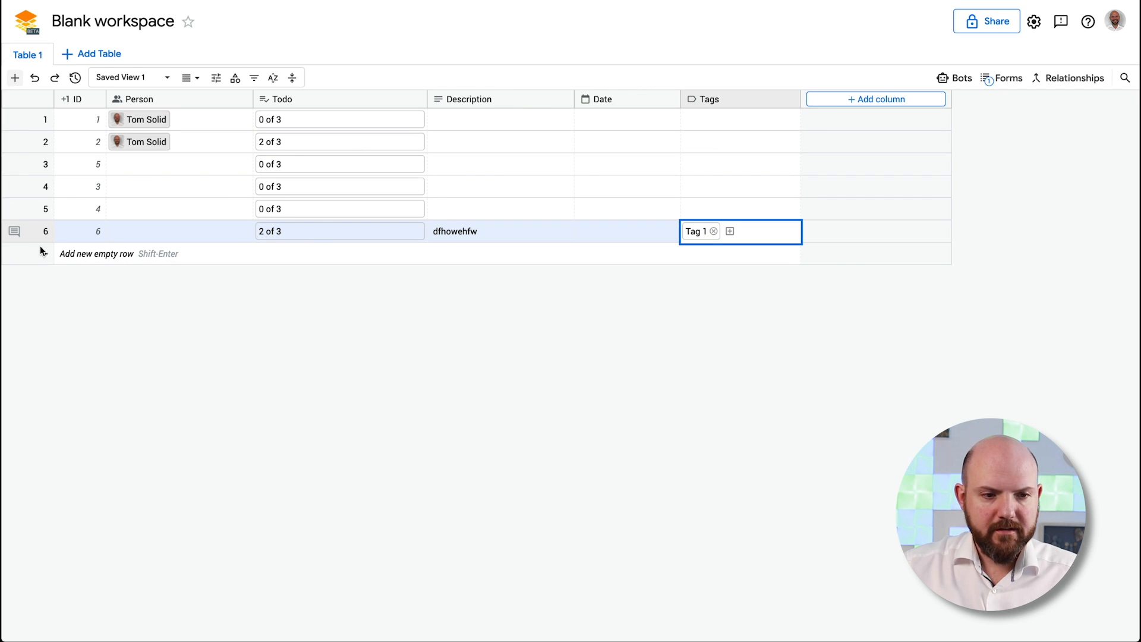
Reopen row 6's comments, go through the comment's options including delete, and close the window
left_click(75, 211)
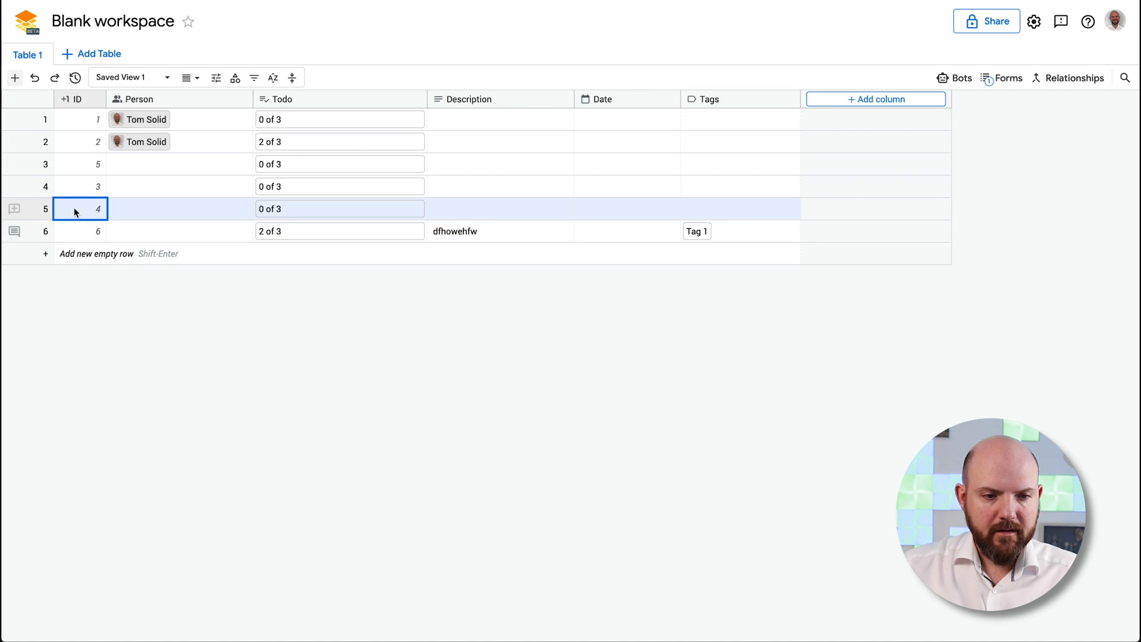
left_click(17, 236)
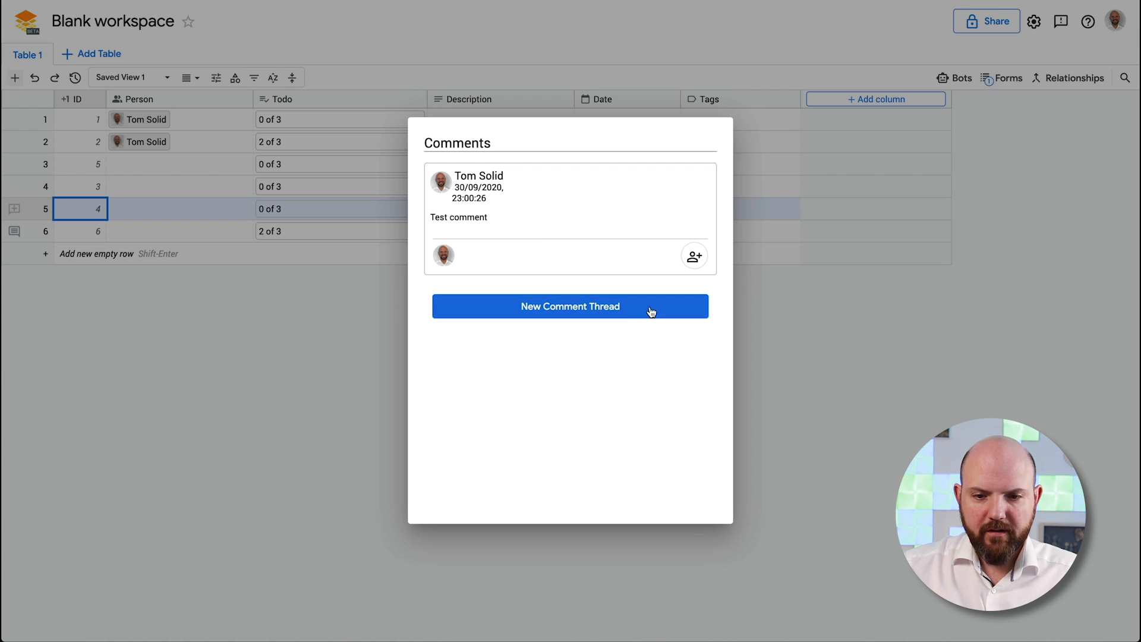
mouse_move(637, 197)
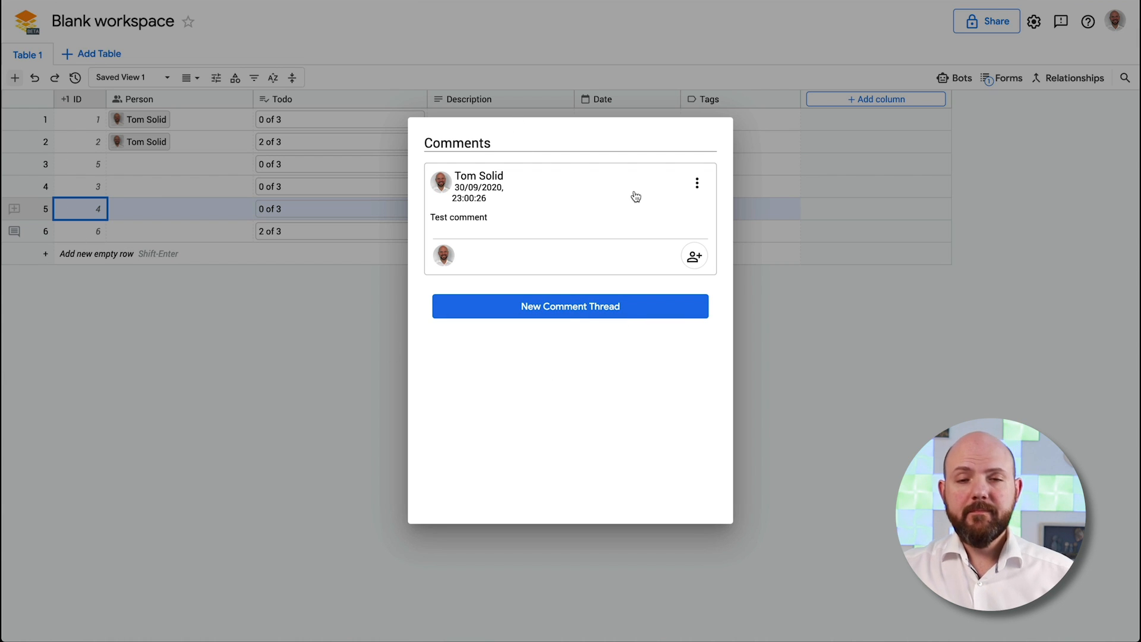
key("Escape")
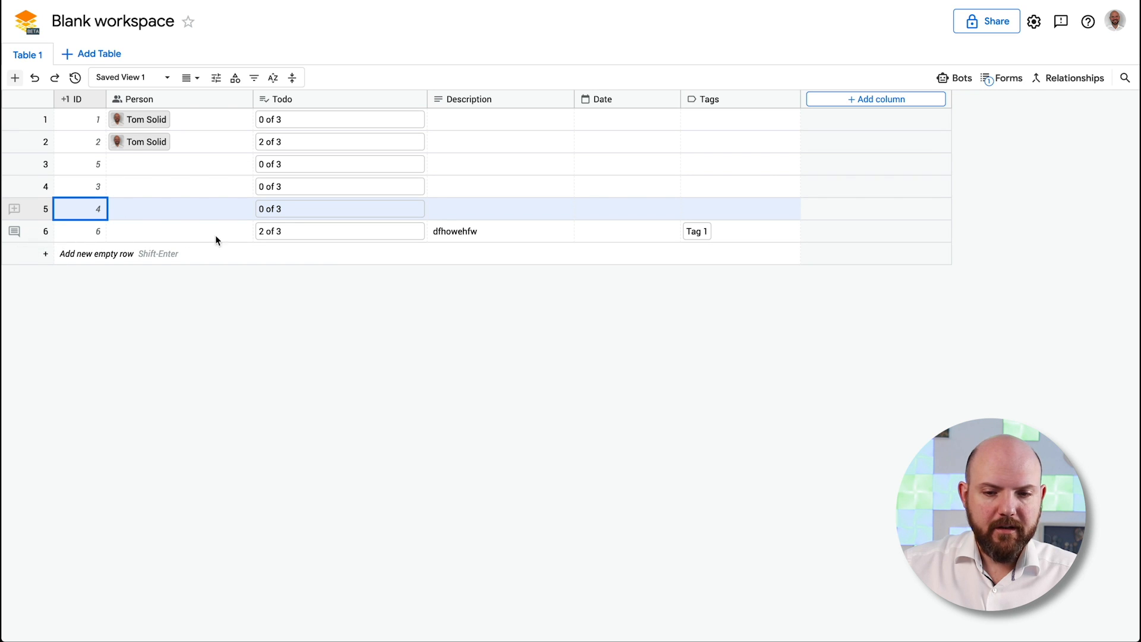
left_click(14, 232)
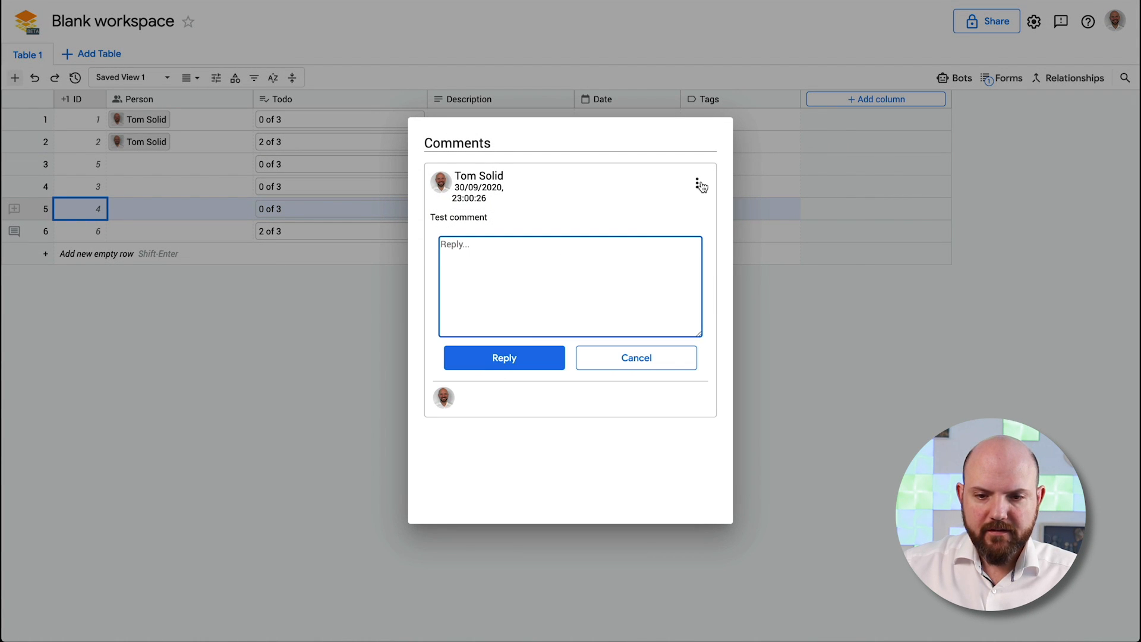
left_click(697, 183)
left_click(561, 310)
left_click(623, 358)
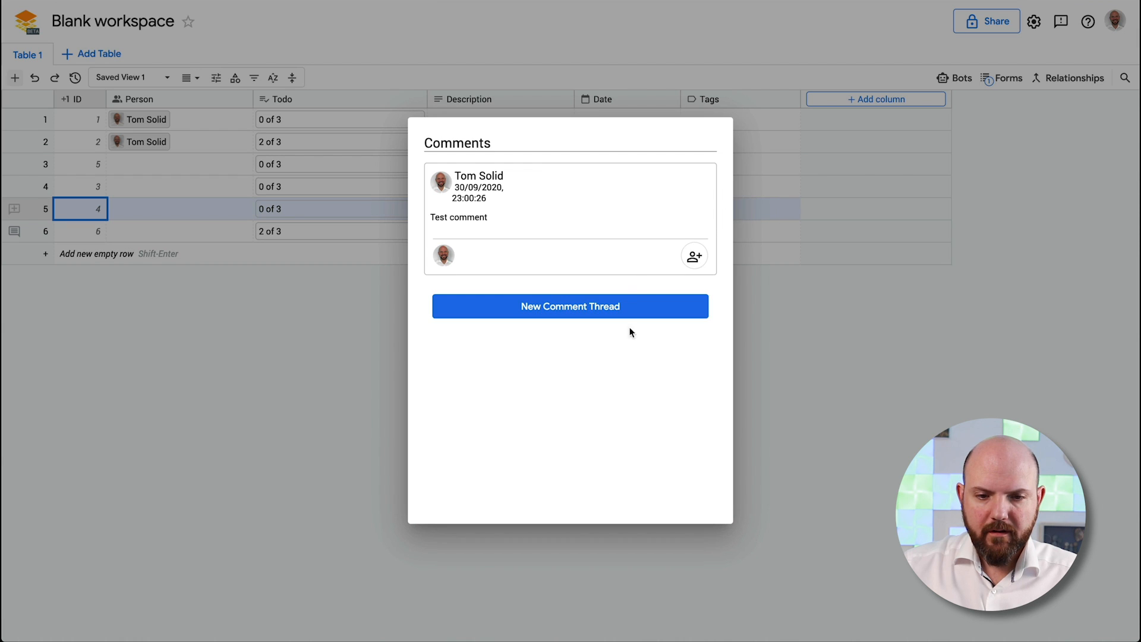
left_click(699, 262)
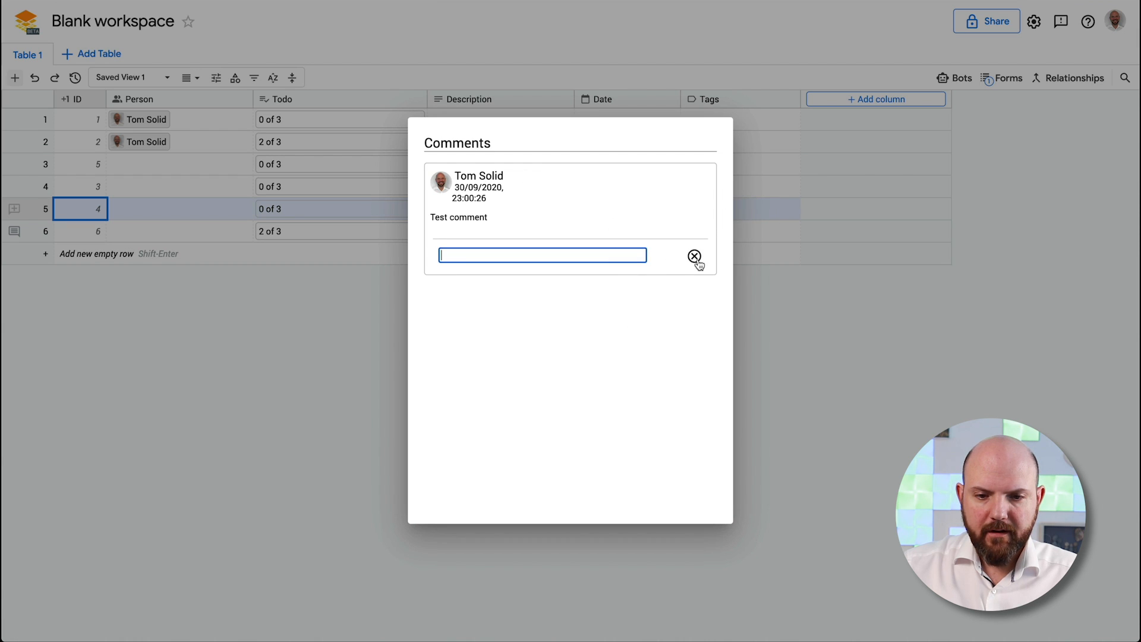
left_click(697, 260)
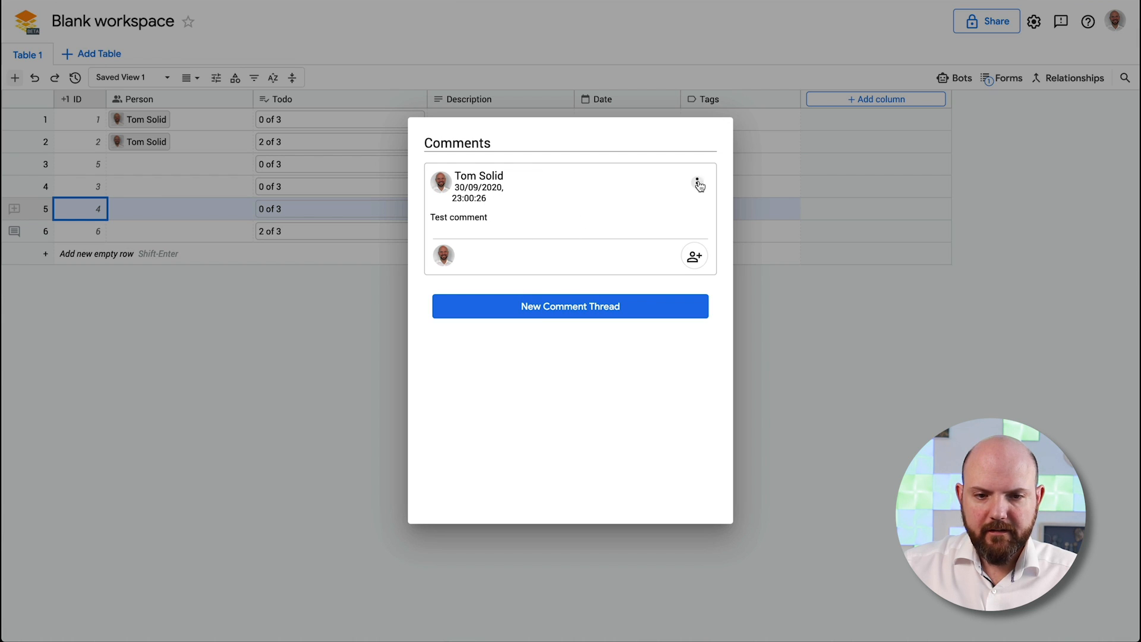
left_click(696, 183)
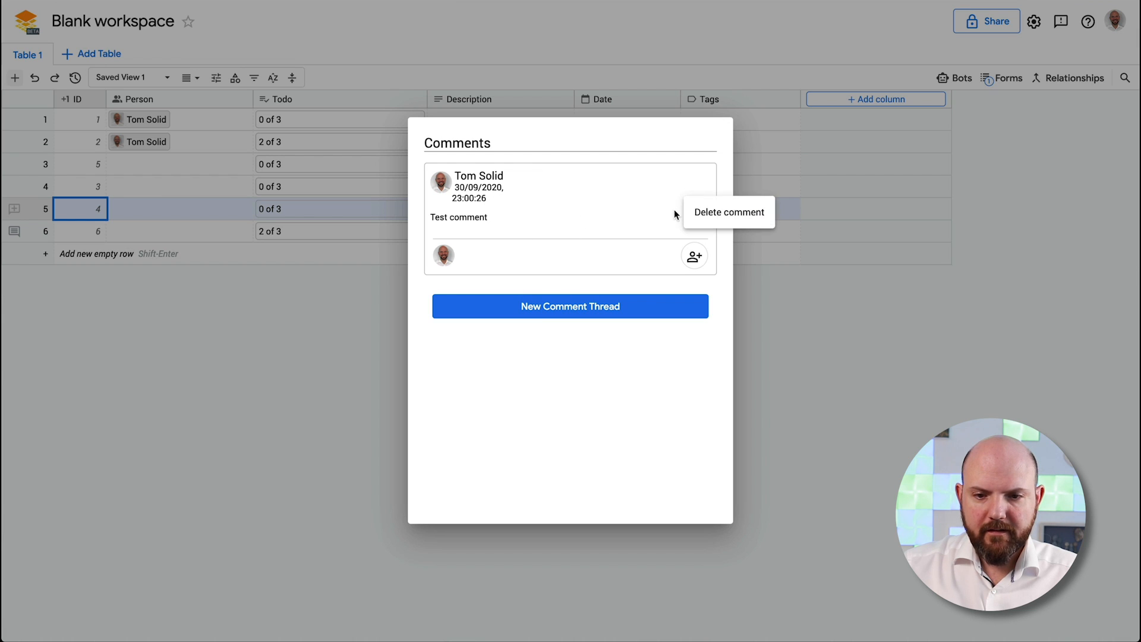
left_click(822, 293)
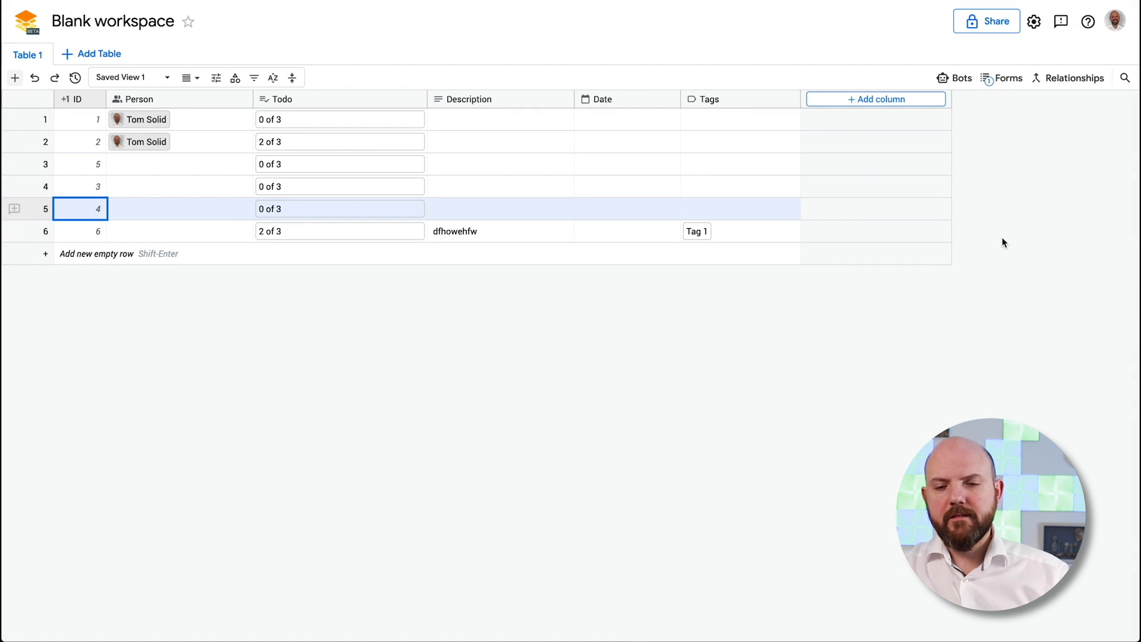
Add a Checkbox column after Tags and tick the box for row 4
left_click(869, 99)
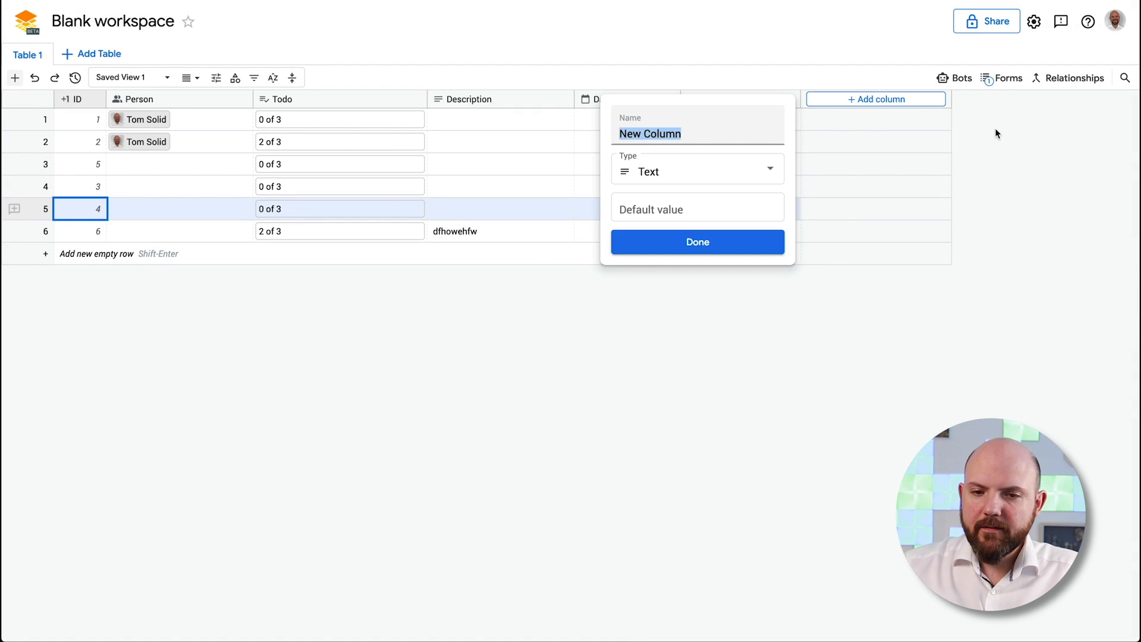
left_click(726, 171)
scroll(739, 225, "down", 1)
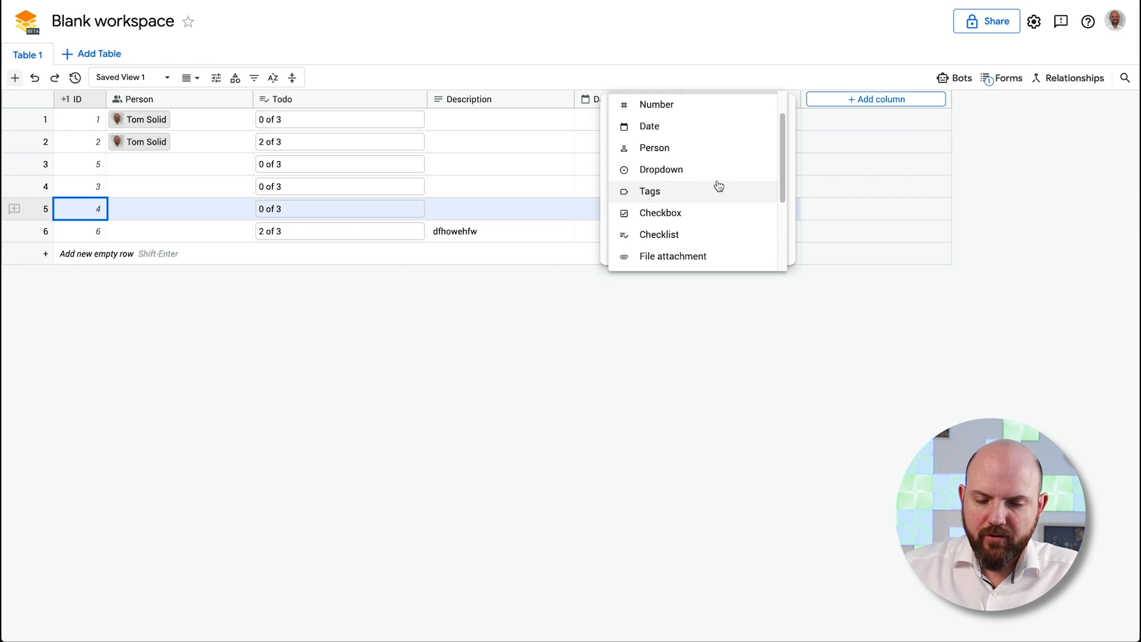
scroll(716, 247, "down", 1)
left_click(705, 204)
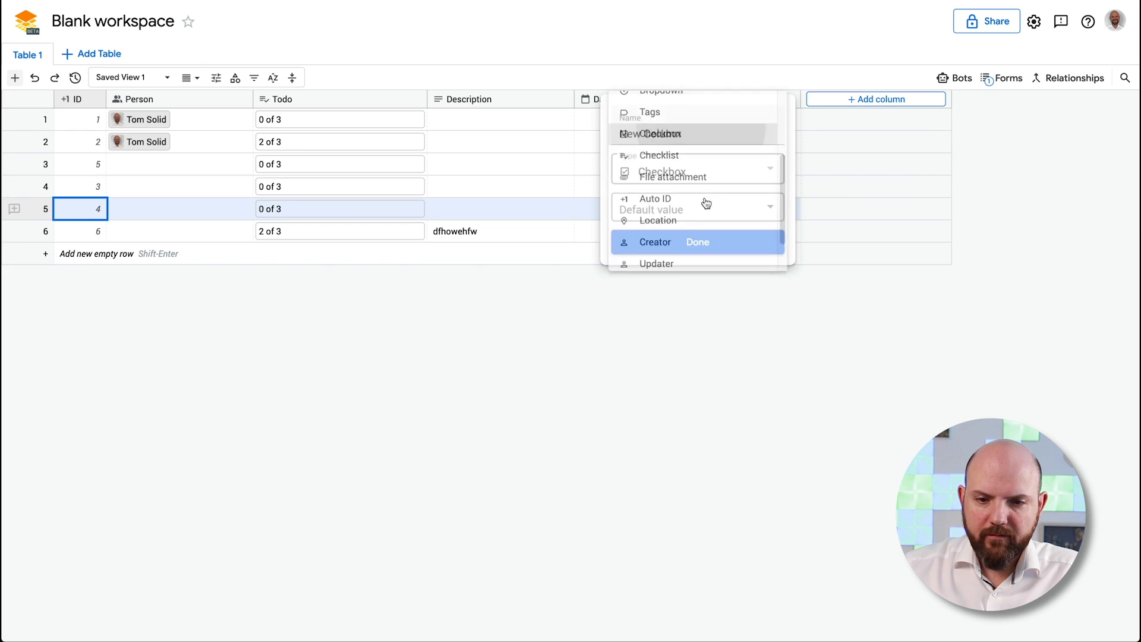
left_click(726, 241)
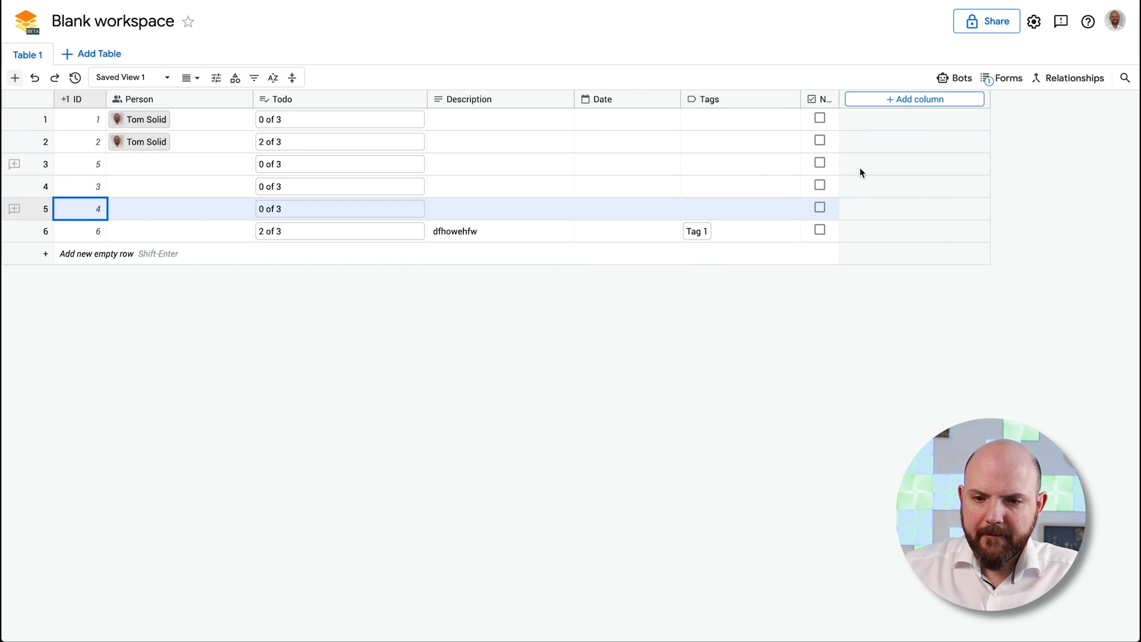
left_click(814, 125)
left_click(820, 191)
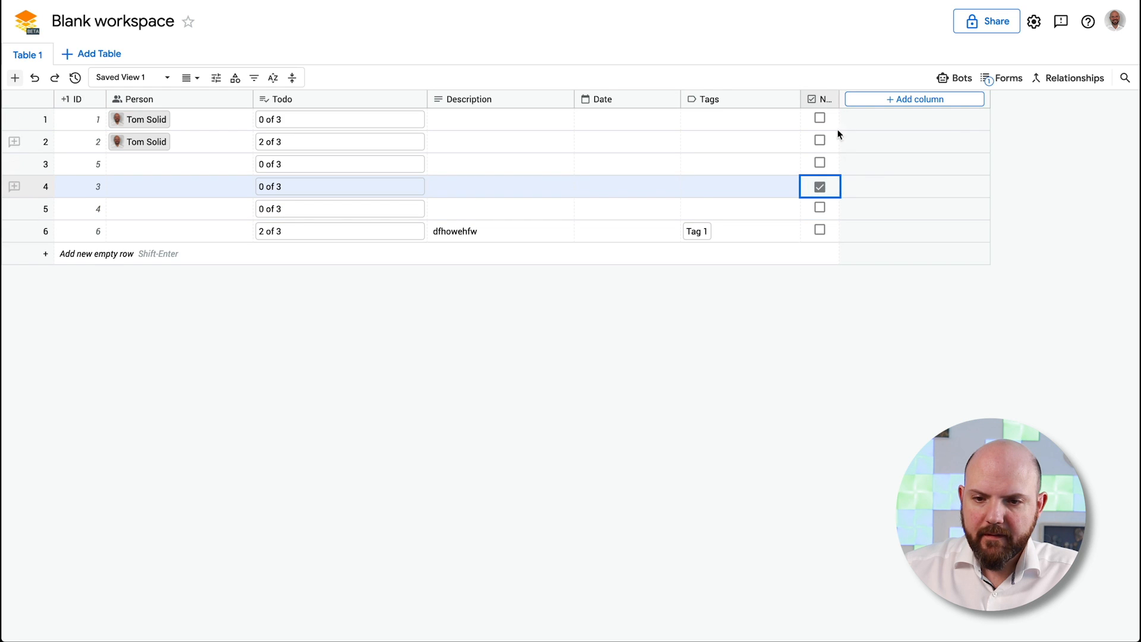
Browse the column types for another new column, then cancel it
left_click(916, 99)
left_click(757, 168)
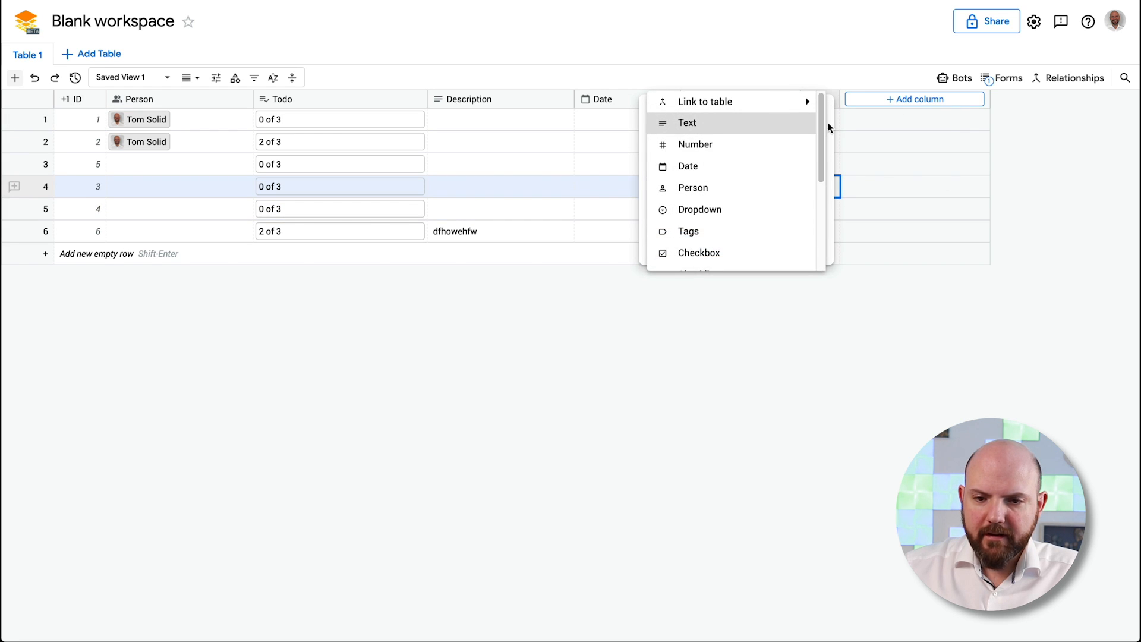
left_click_drag(825, 121, 828, 215)
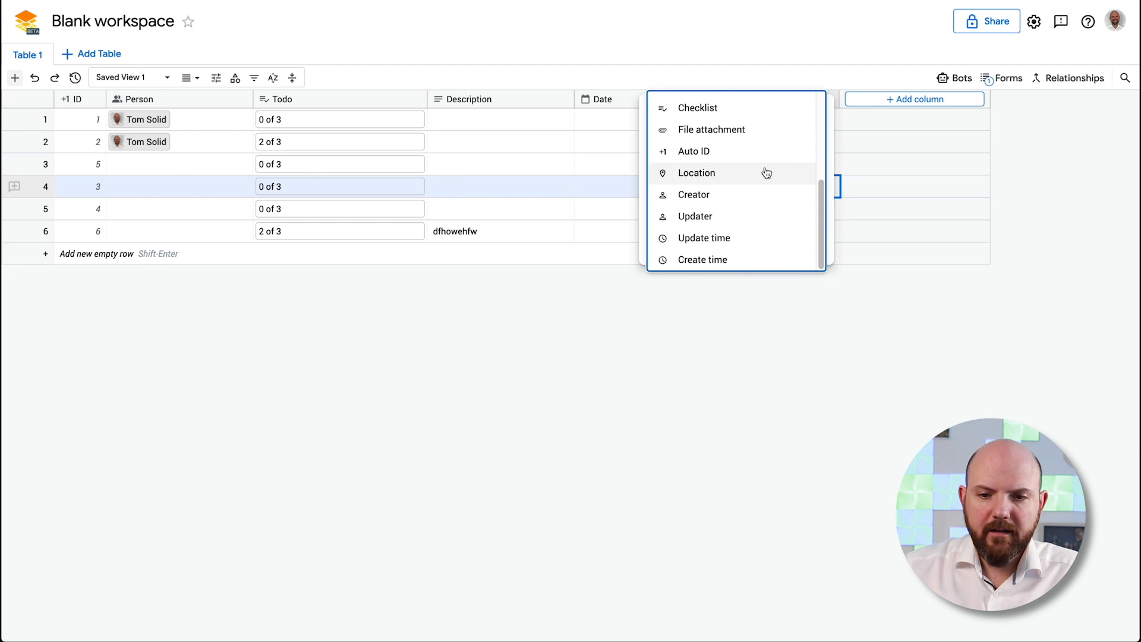
left_click_drag(817, 201, 822, 99)
left_click(918, 263)
left_click(747, 291)
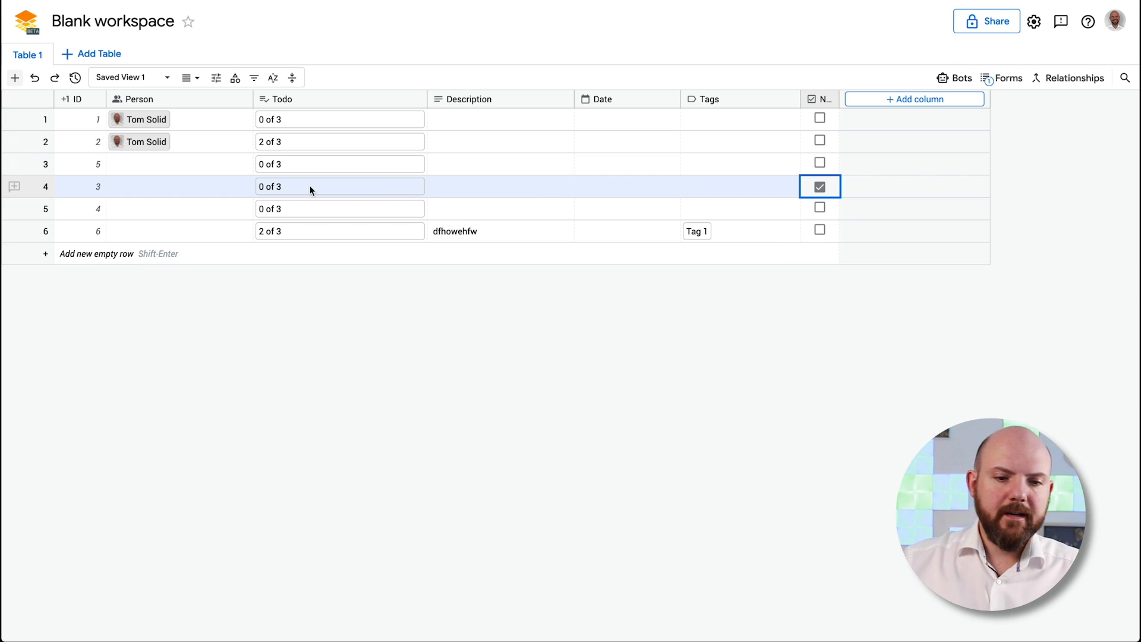
left_click(336, 185)
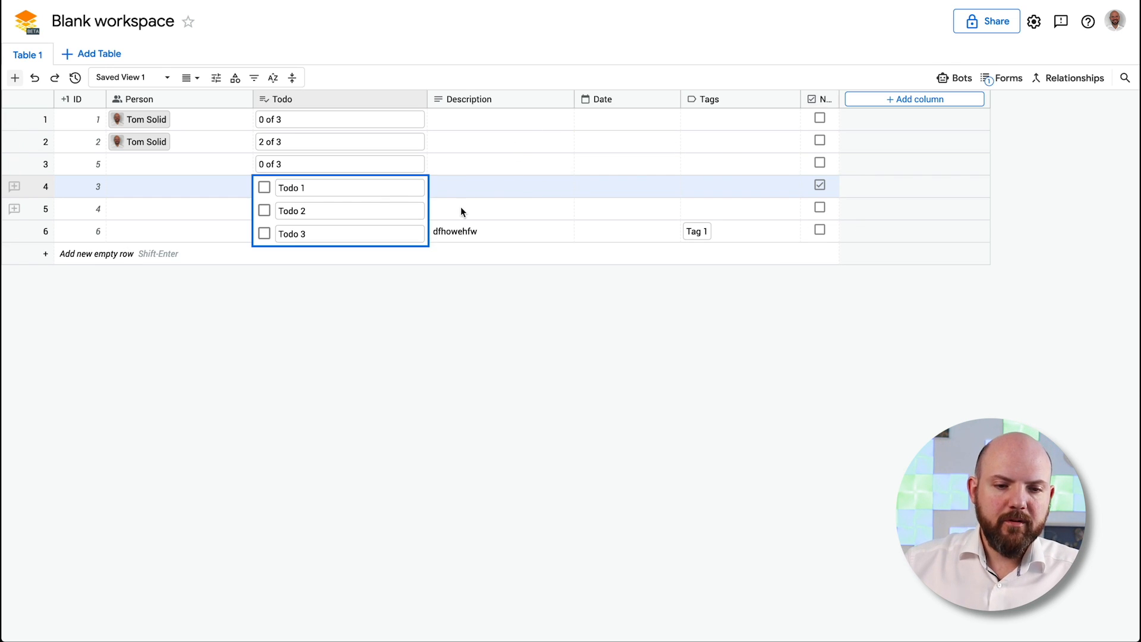
right_click(40, 187)
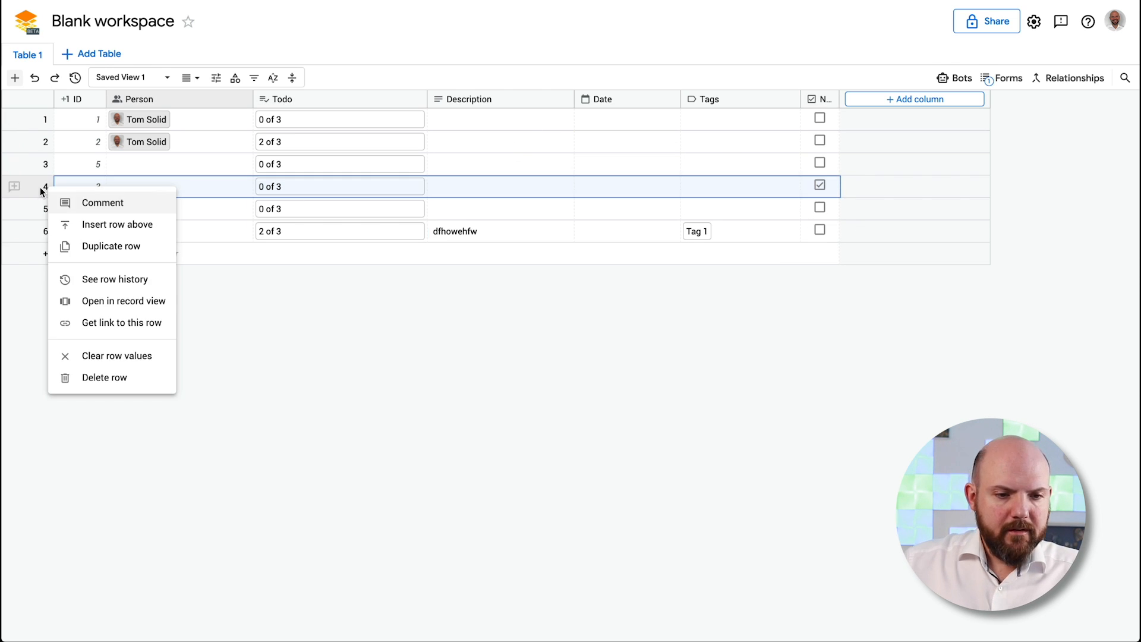
left_click(153, 301)
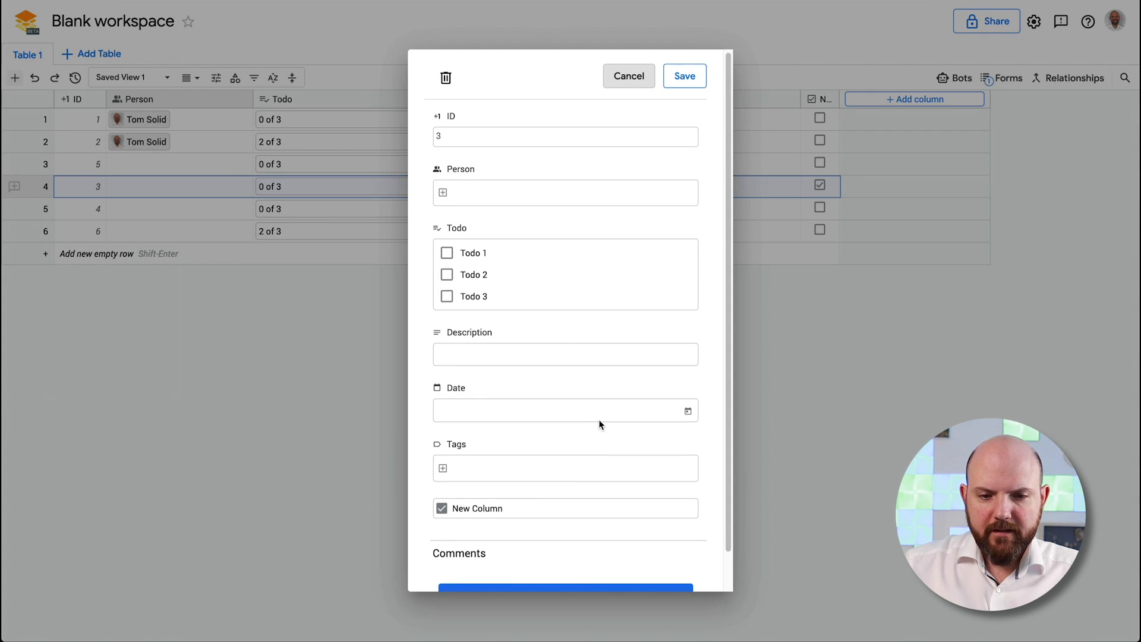
scroll(598, 419, "down", 1)
scroll(598, 419, "up", 1)
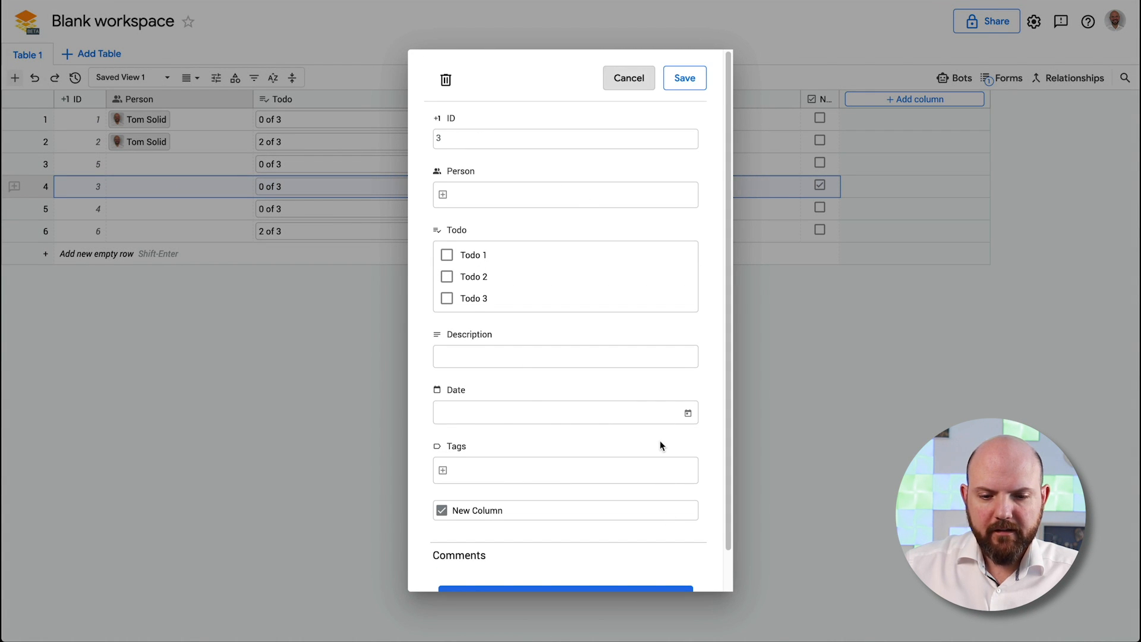
scroll(714, 501, "down", 1)
scroll(713, 501, "up", 1)
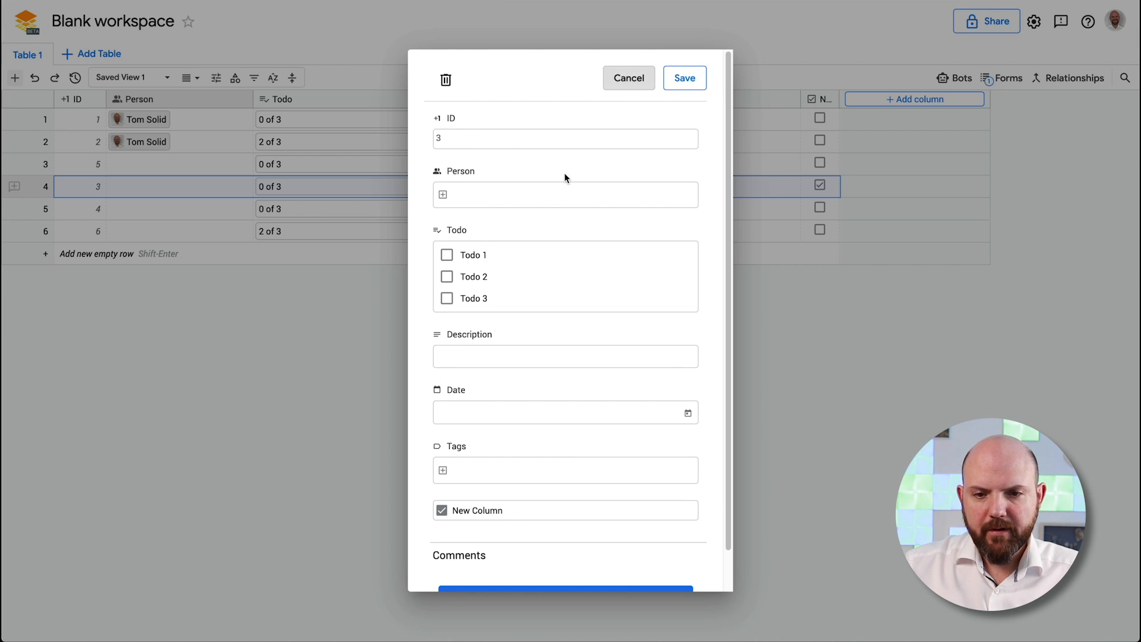
left_click(632, 79)
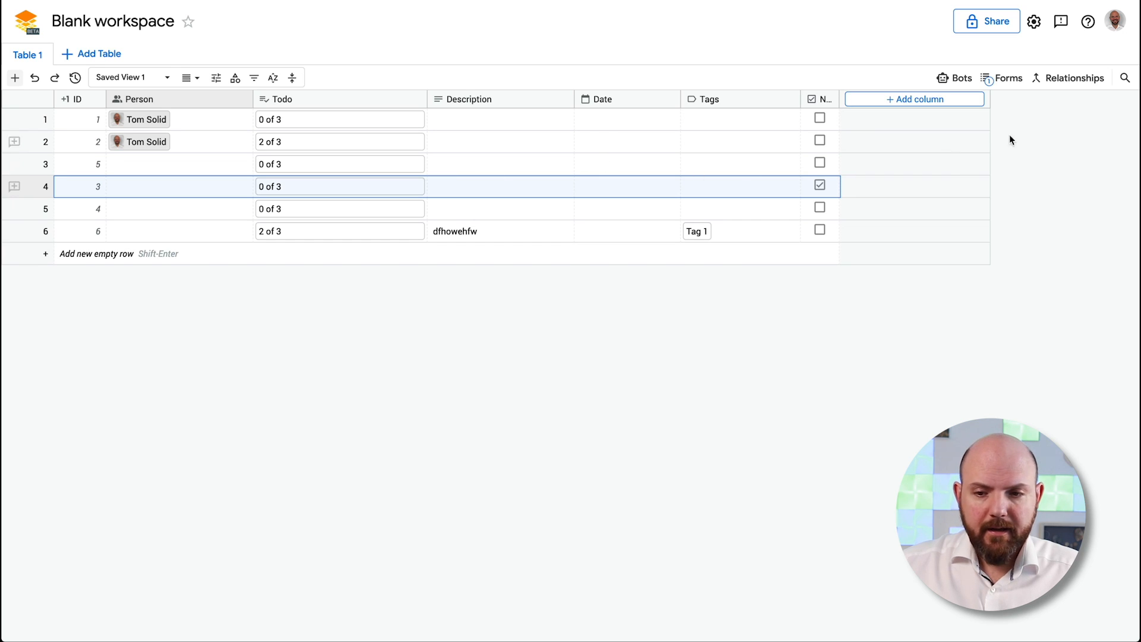
Add a Location-type column named Location
left_click(941, 101)
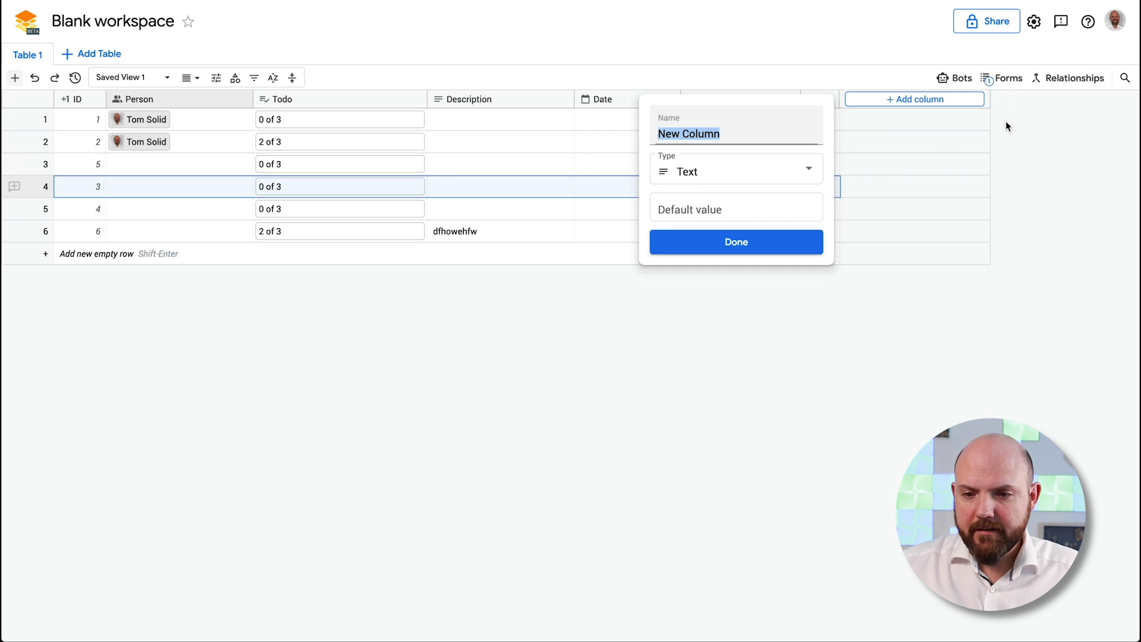
left_click(794, 169)
scroll(773, 191, "down", 3)
scroll(774, 192, "down", 2)
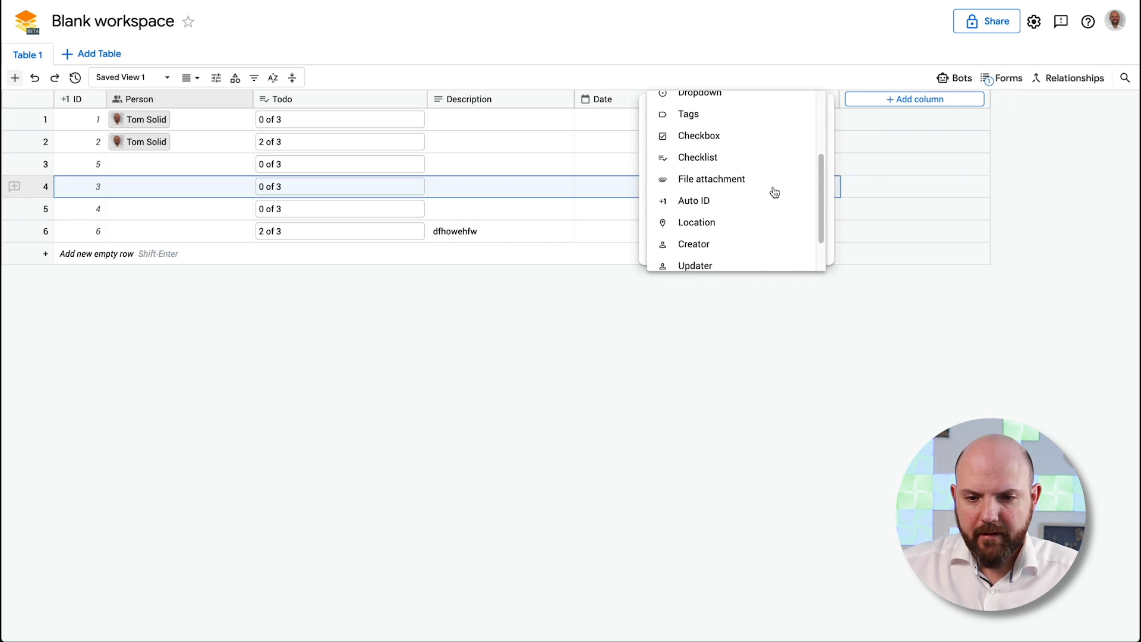
left_click(726, 214)
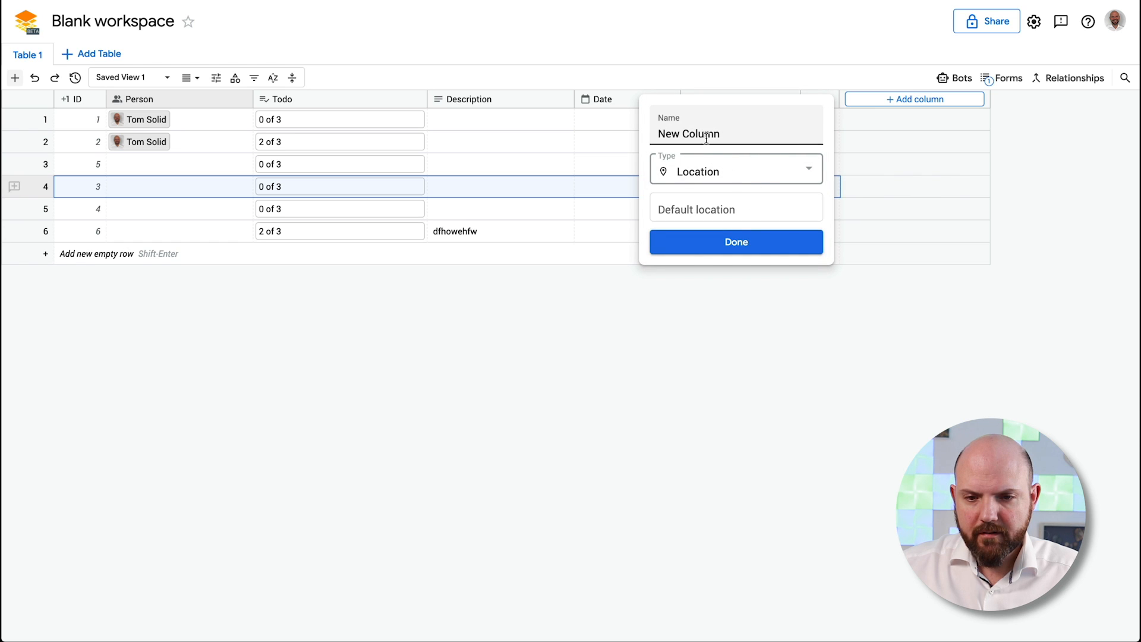
type("Location")
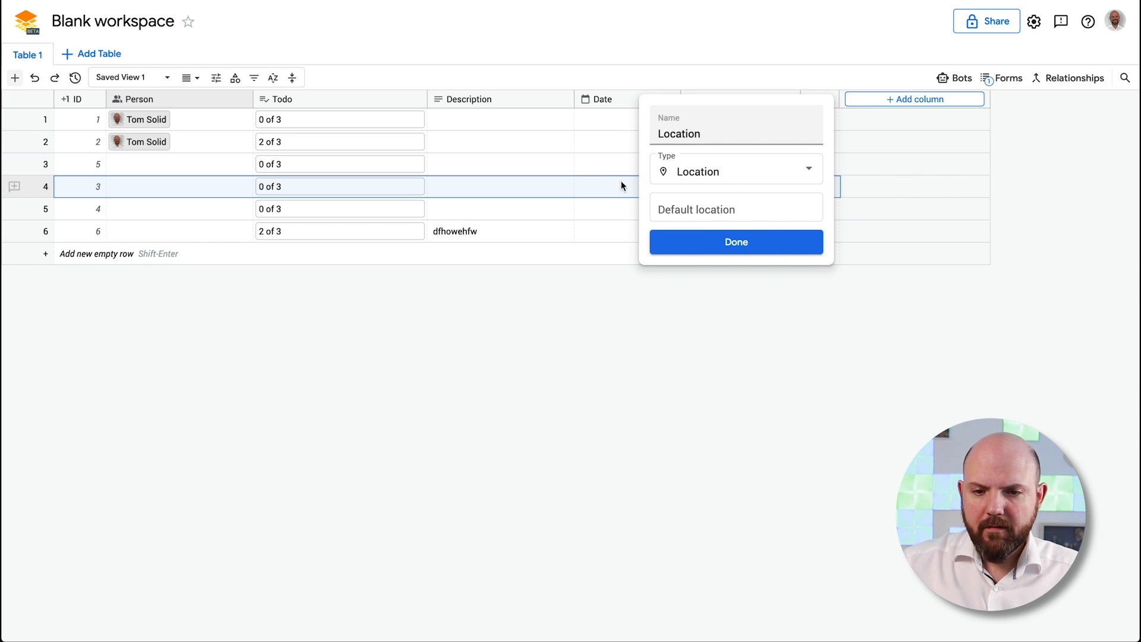
left_click(664, 242)
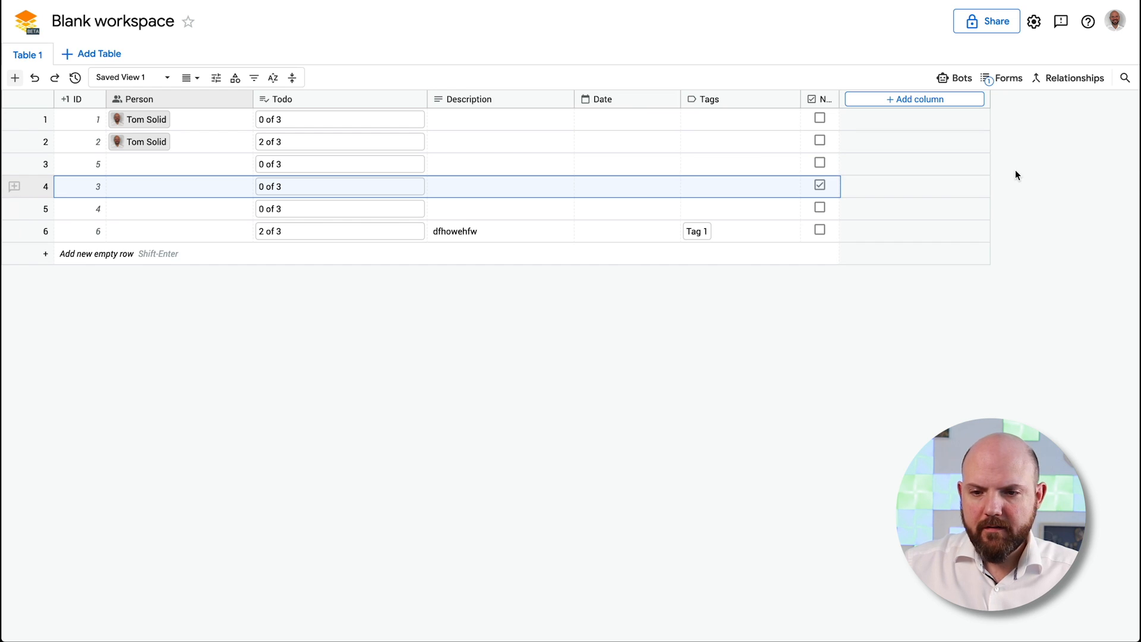
Set row 4's location to Germany, stored as Deutschland
left_click(918, 126)
left_click(923, 170)
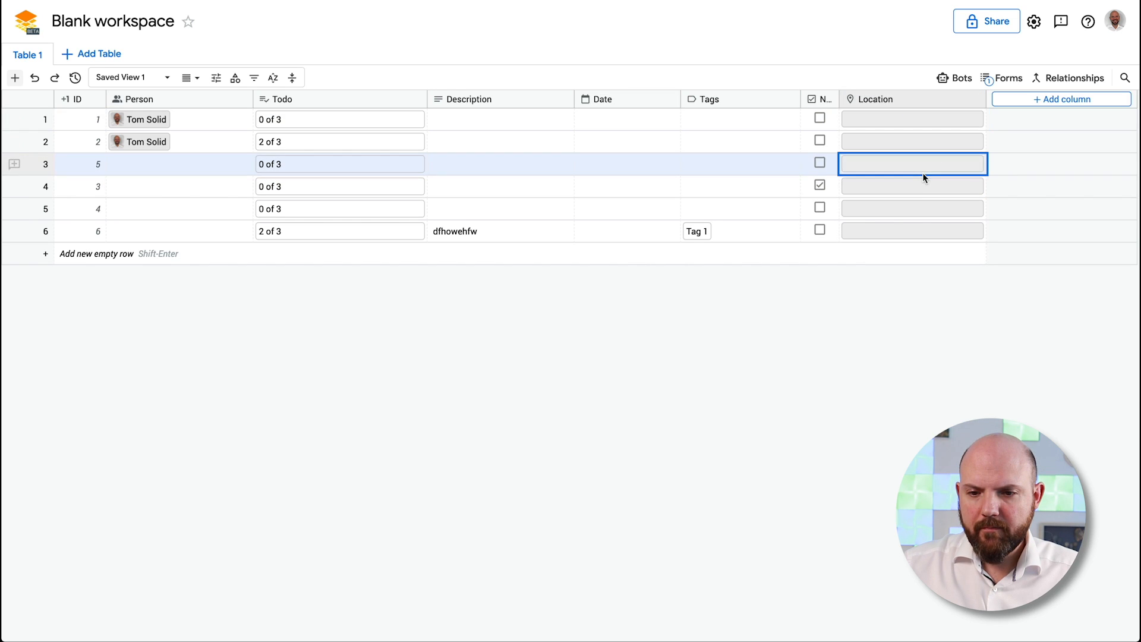
left_click(921, 183)
left_click(924, 180)
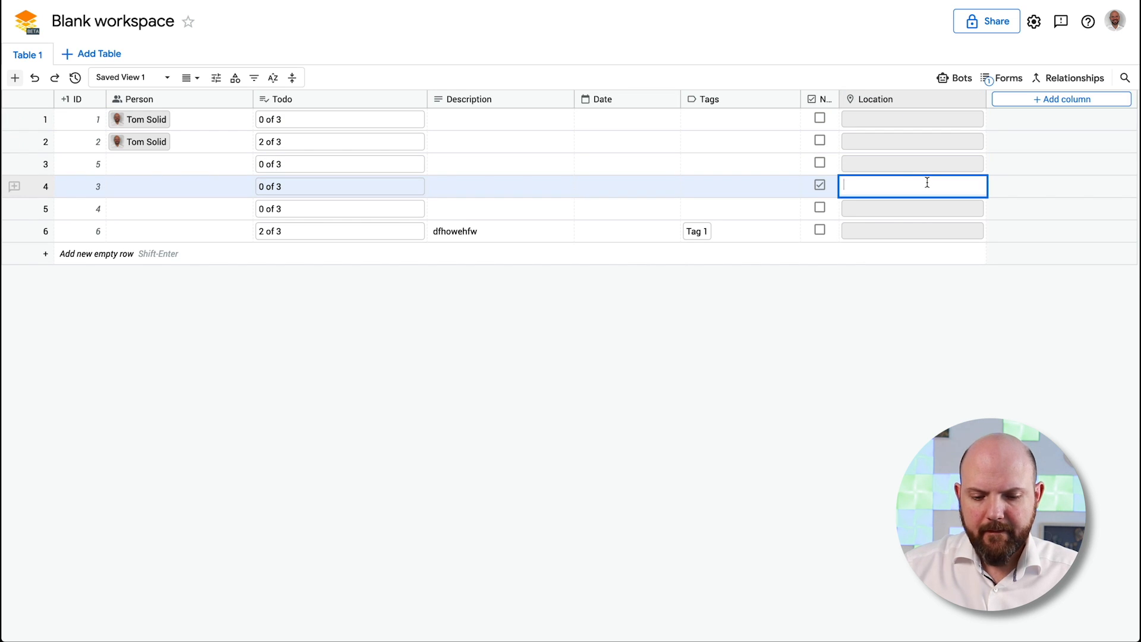
type("Germany")
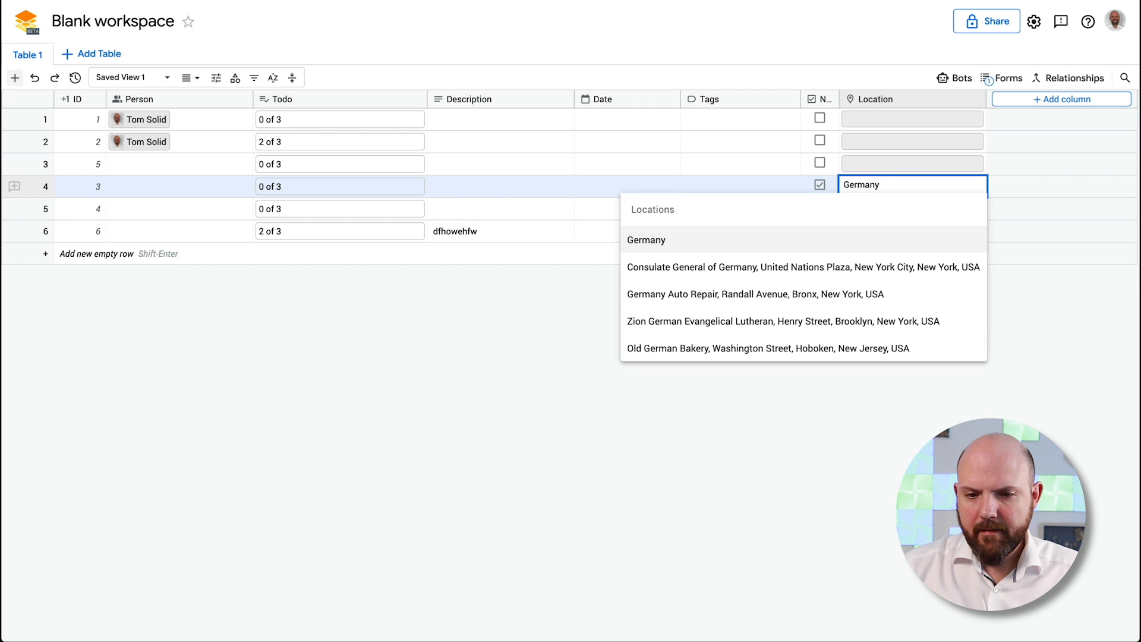
left_click(763, 234)
key("Return")
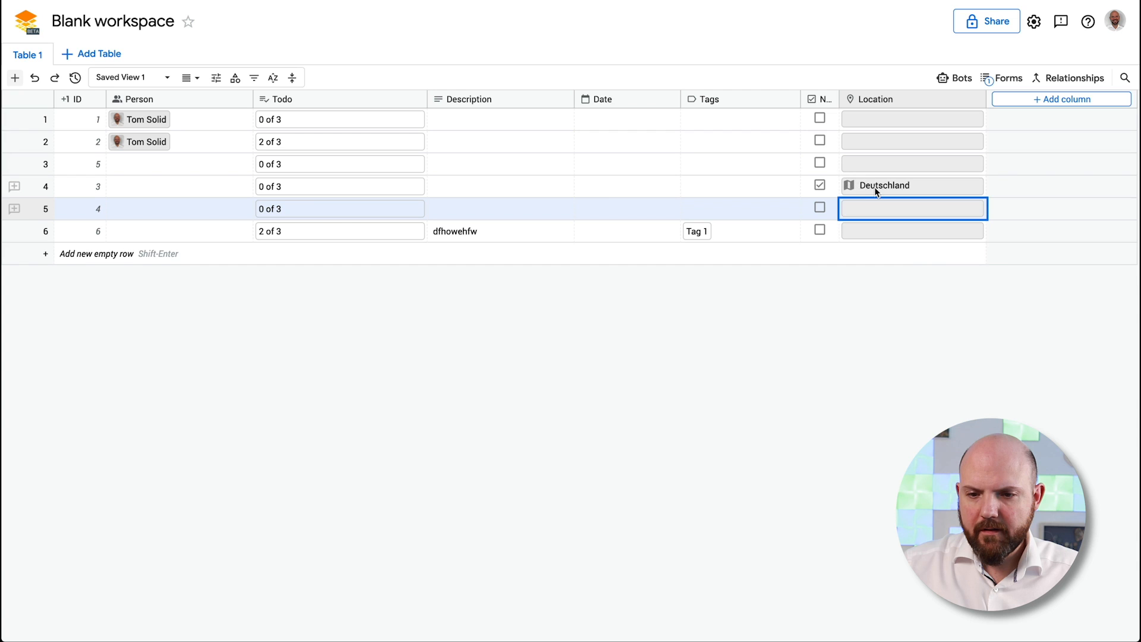
left_click(910, 186)
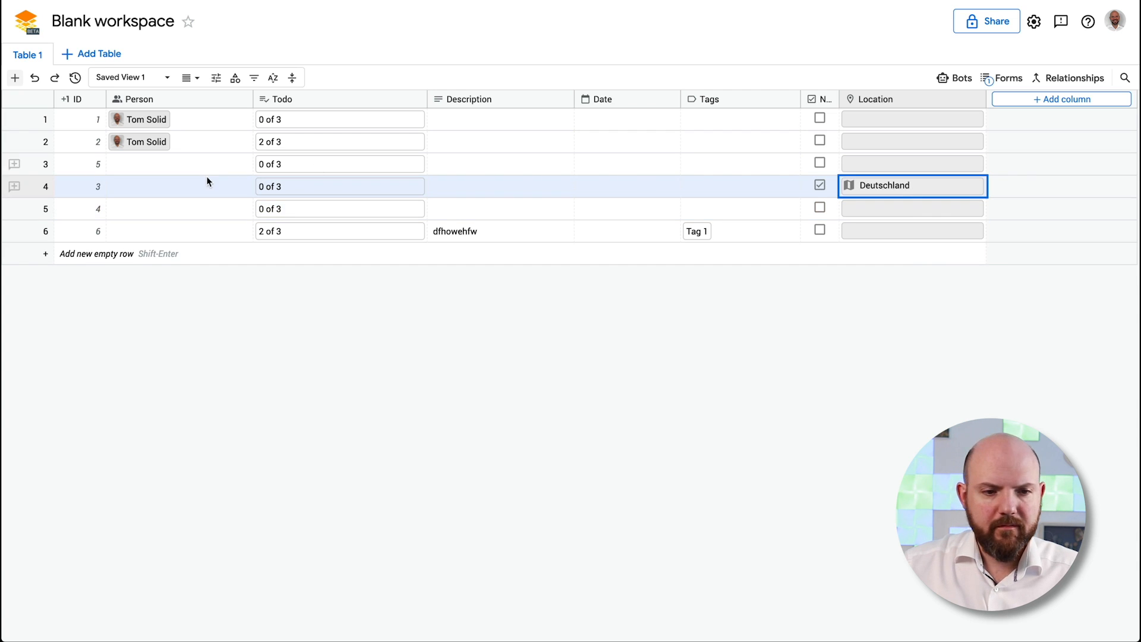
Switch to Map Layout, zoom to Germany, and view the record behind row 4's marker
left_click(190, 78)
left_click(291, 245)
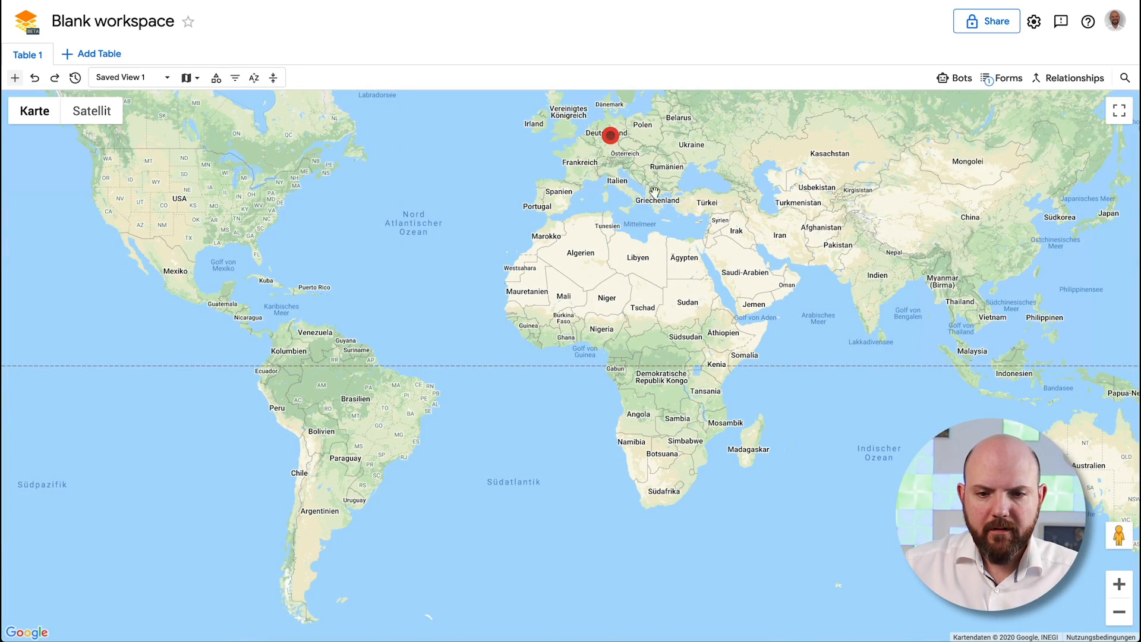
left_click_drag(662, 178, 624, 369)
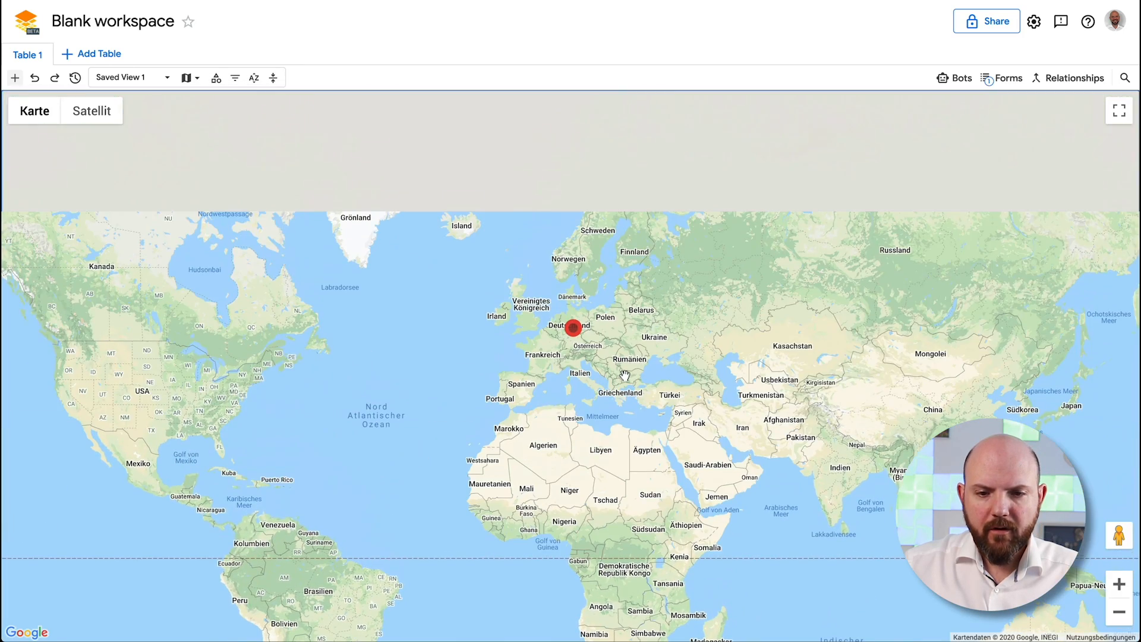
scroll(596, 334, "up", 3)
scroll(558, 337, "down", 5)
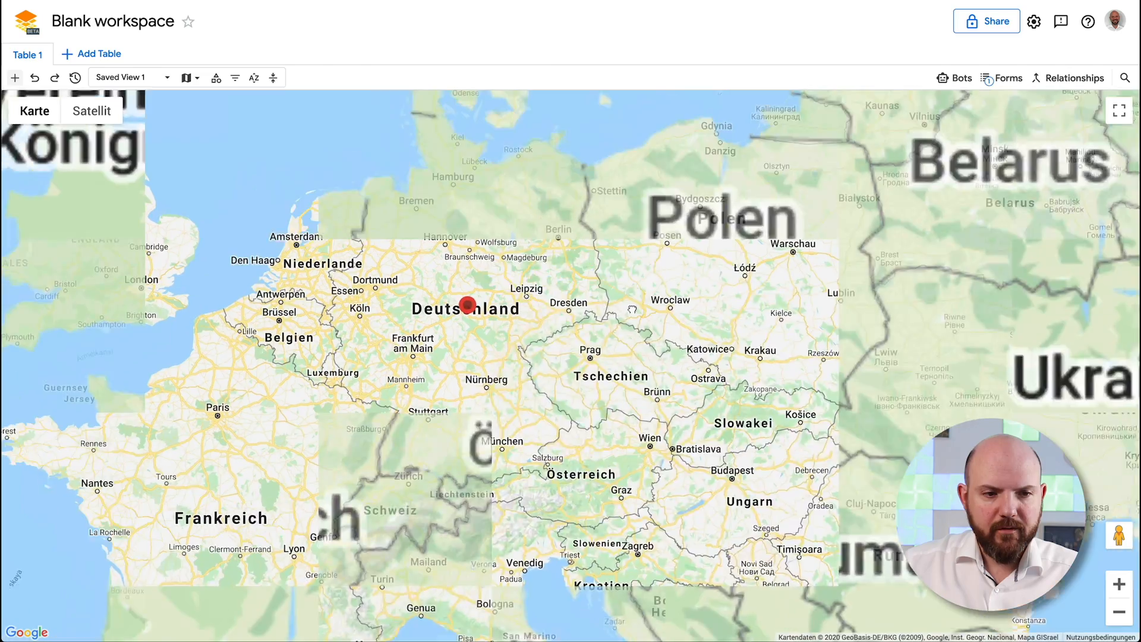
scroll(595, 413, "up", 3)
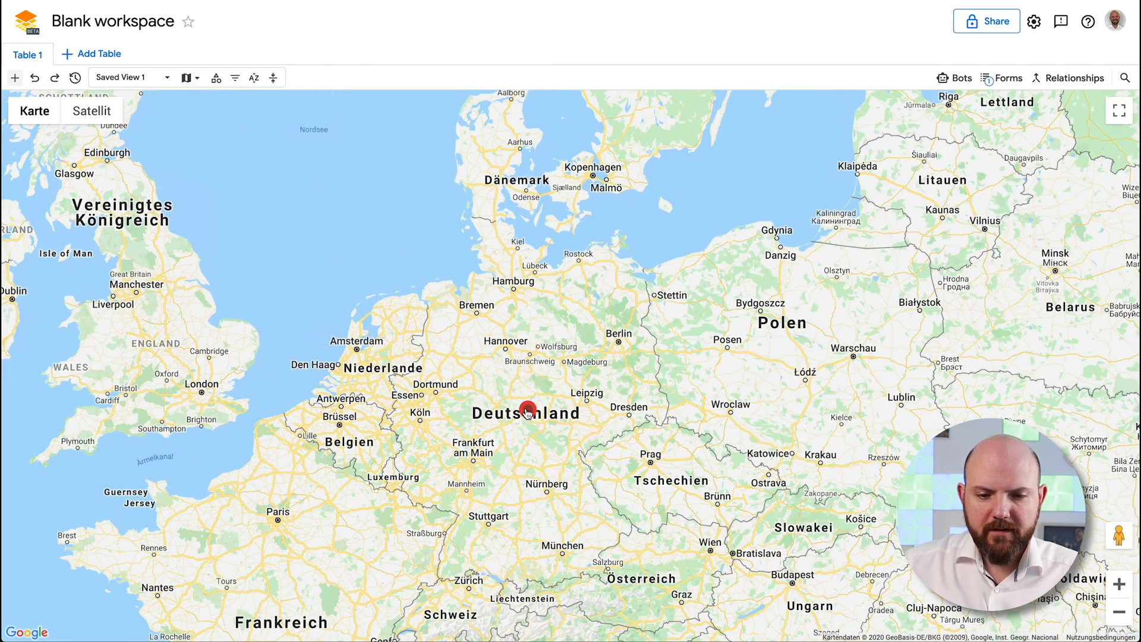
left_click(528, 411)
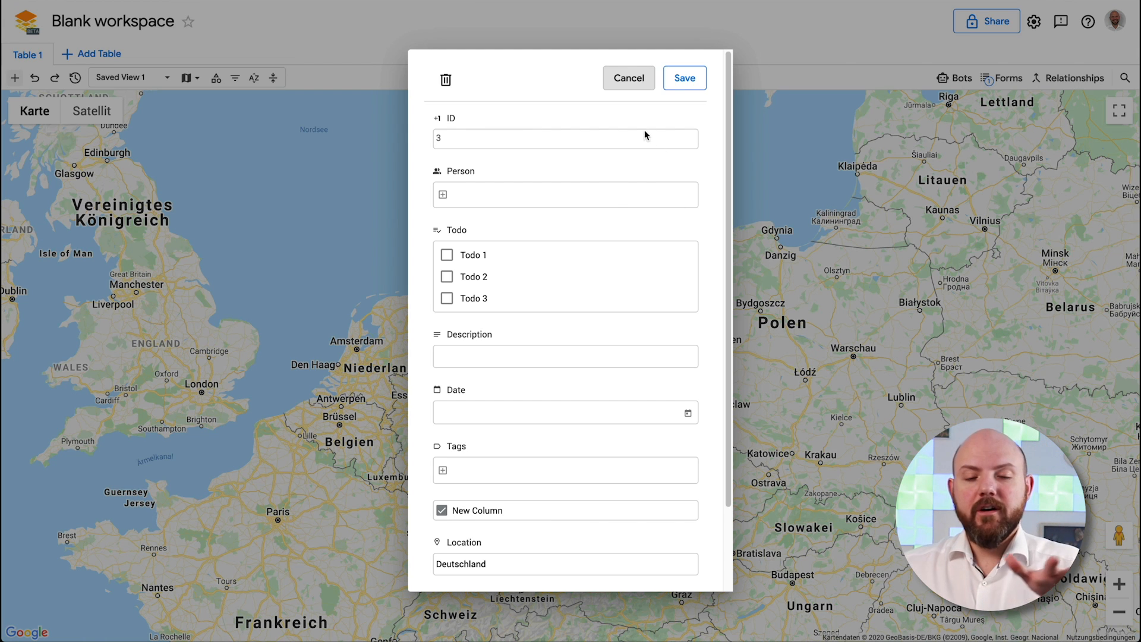
left_click(629, 78)
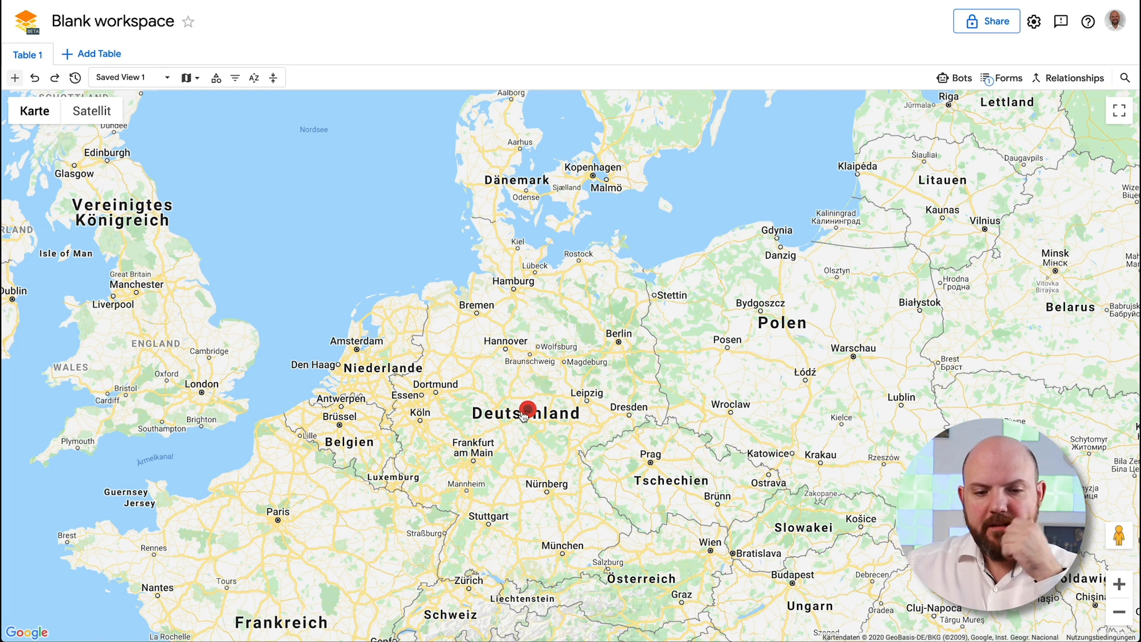
left_click(189, 78)
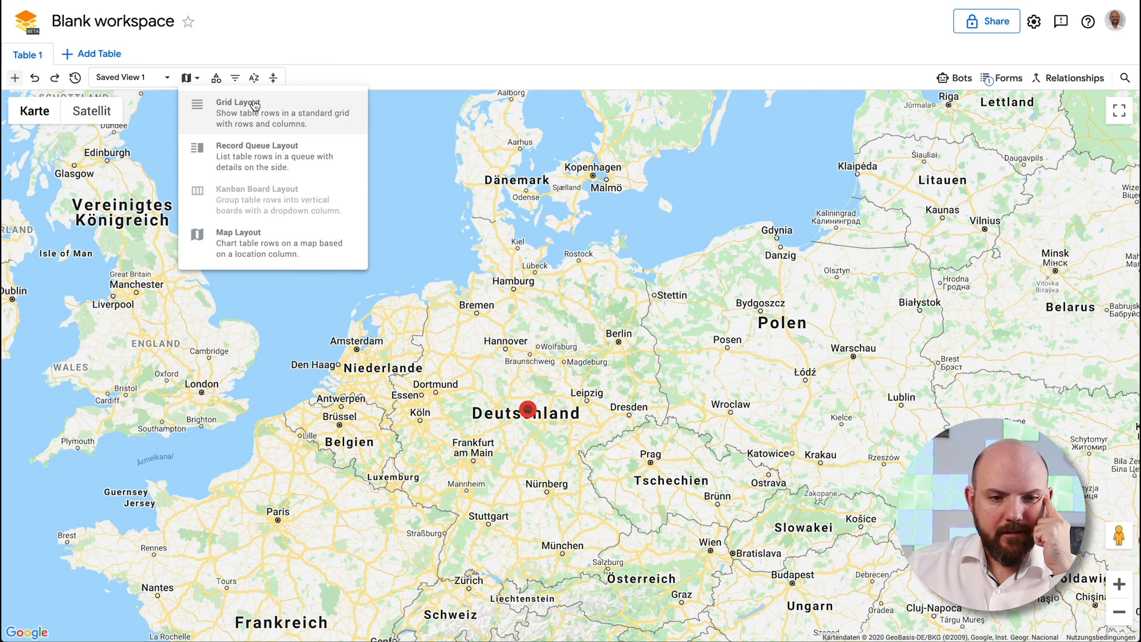
Return to Grid Layout and group the rows by Person
left_click(215, 113)
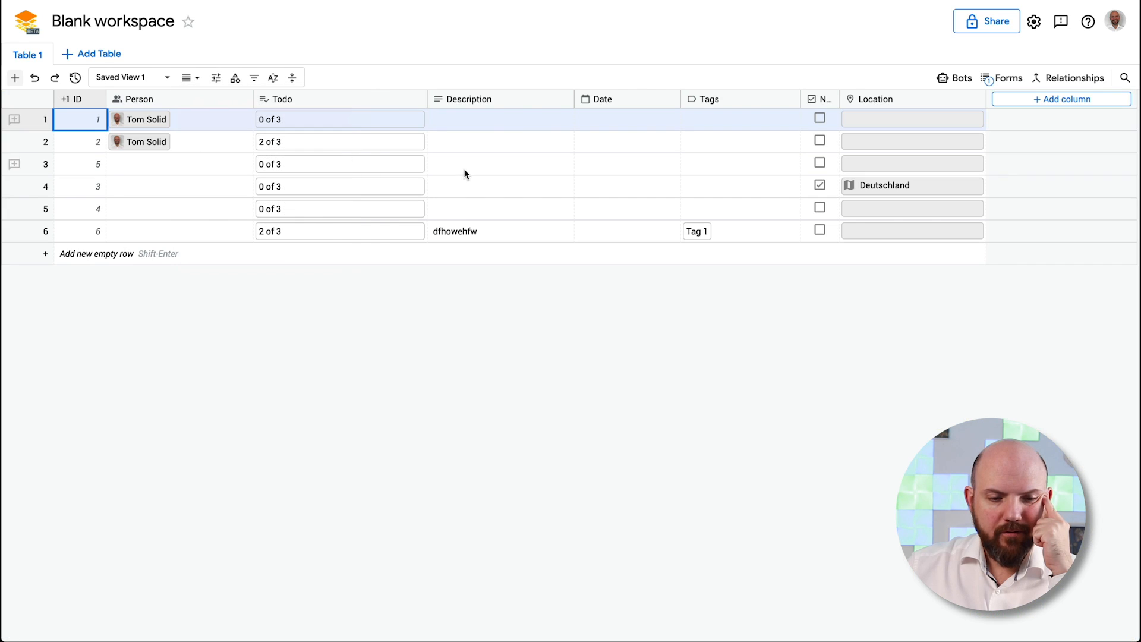
left_click(237, 80)
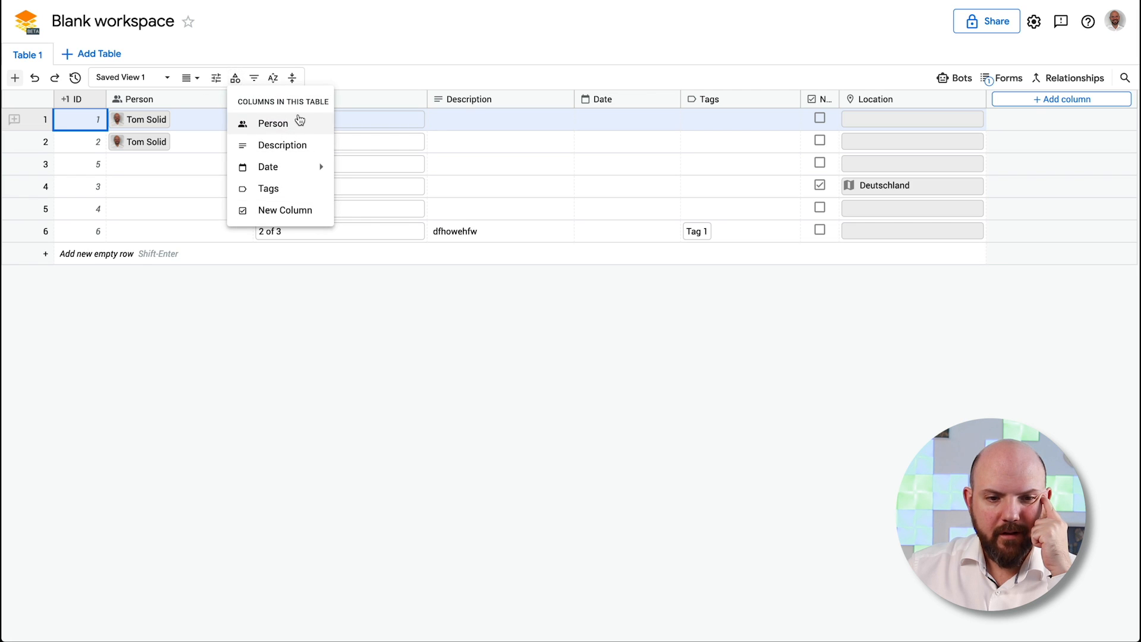
mouse_move(302, 175)
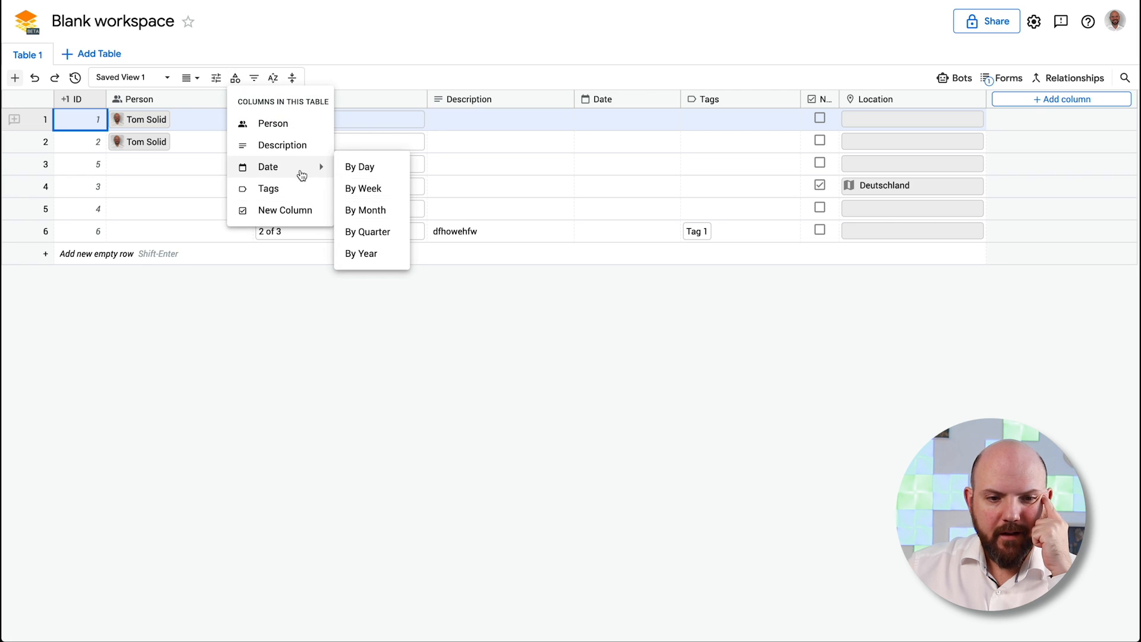
left_click(297, 127)
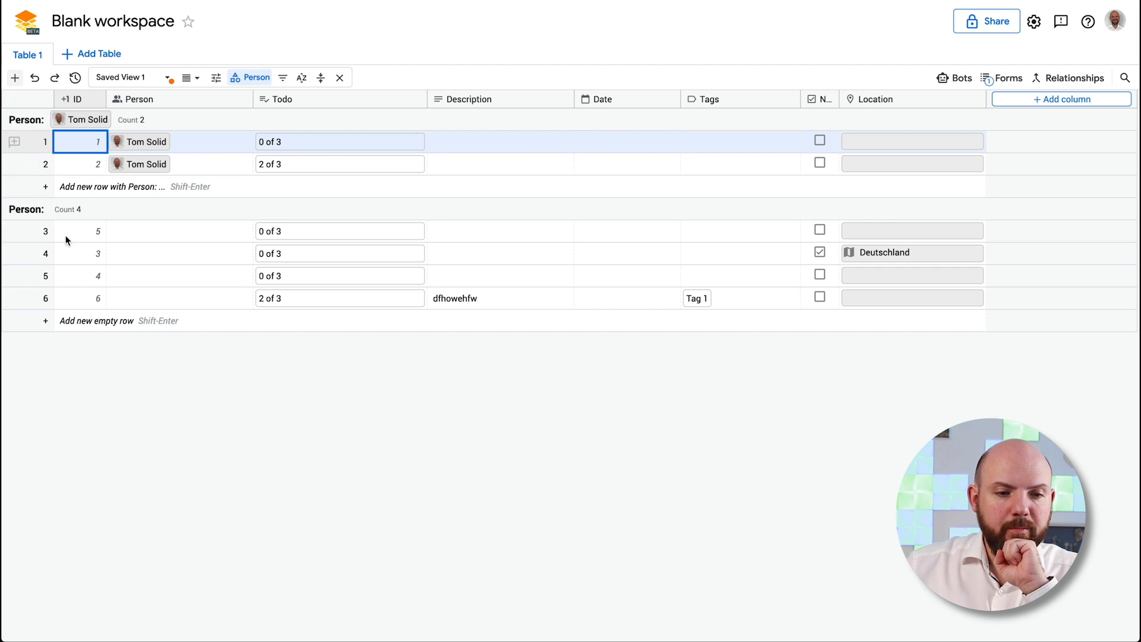
Add a new Dropdown column named Progress
left_click(1044, 100)
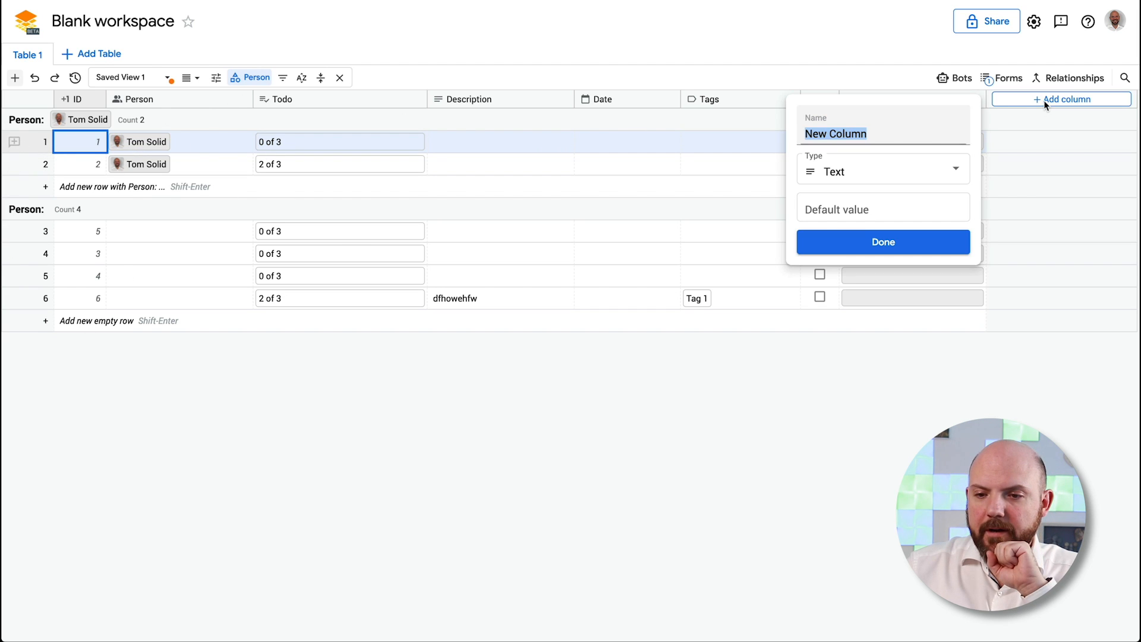
left_click(823, 173)
left_click(884, 217)
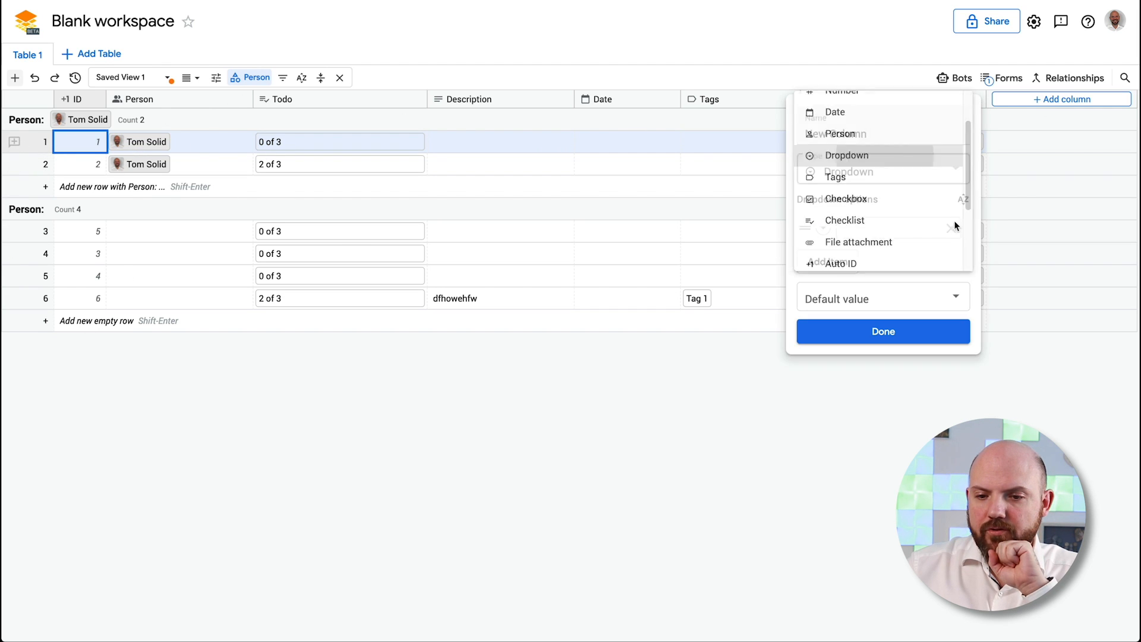
left_click(912, 225)
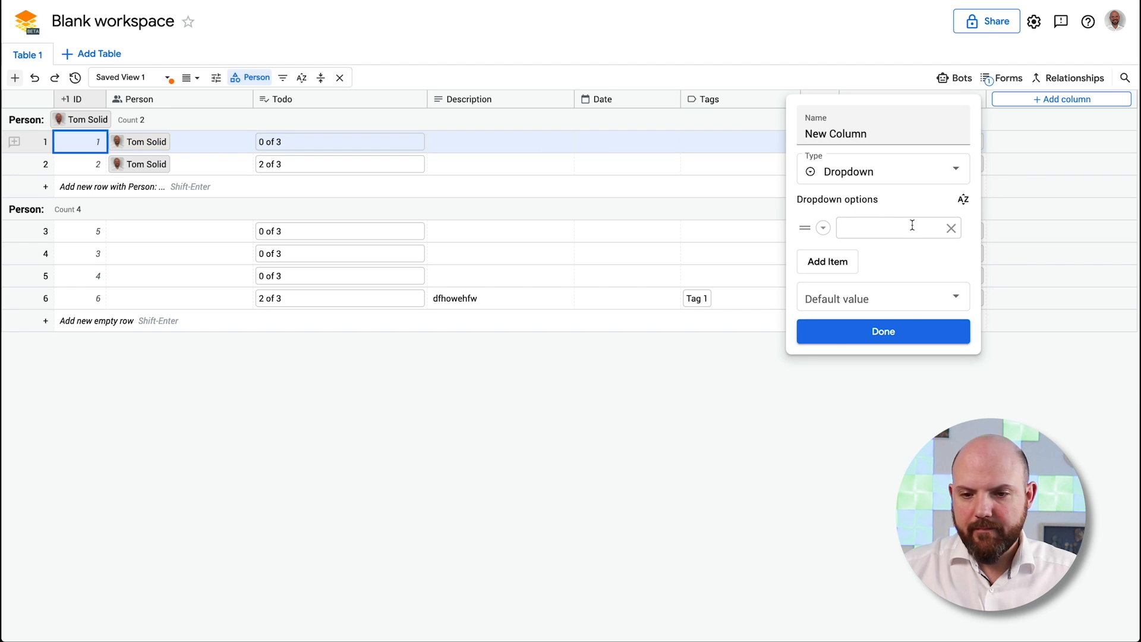
left_click(911, 140)
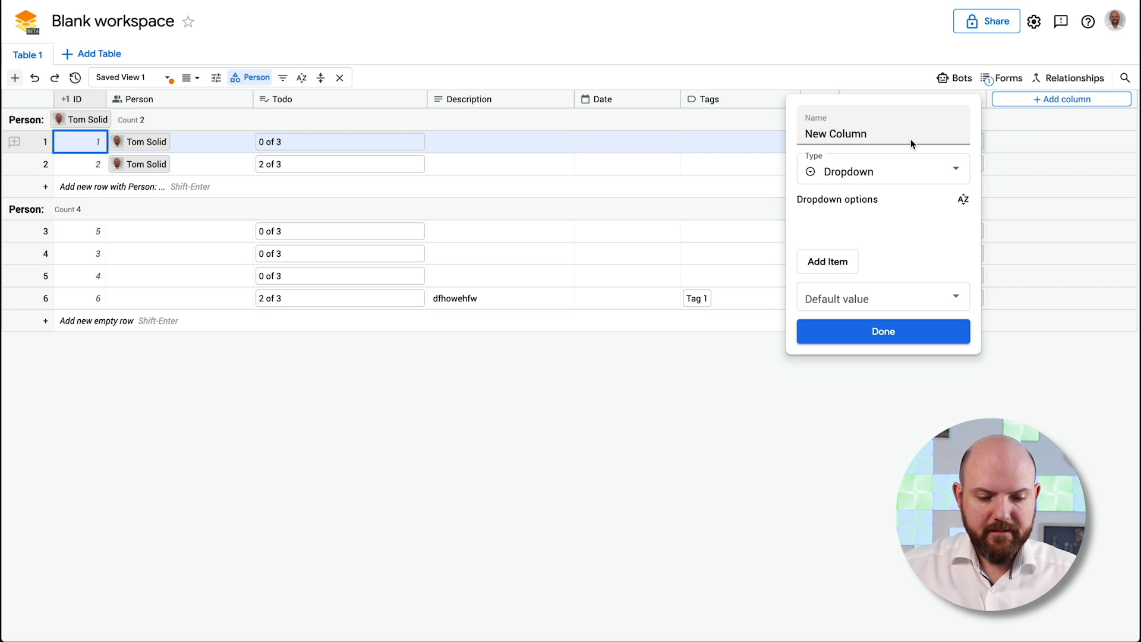
key("super+a")
type("Stu")
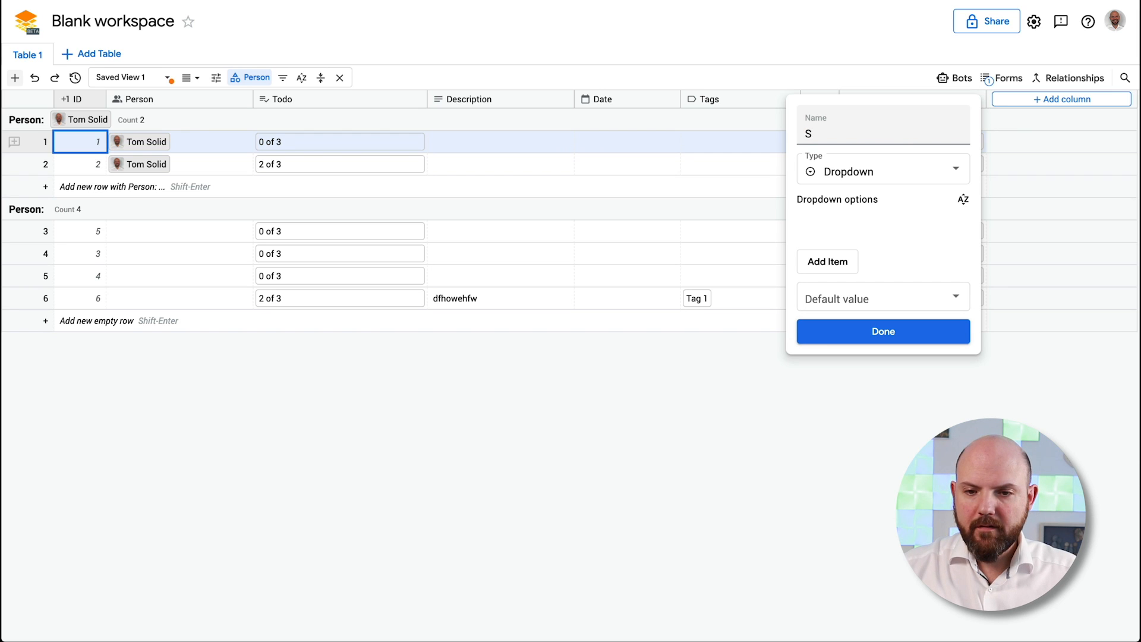
key("BackSpace")
type("Progress")
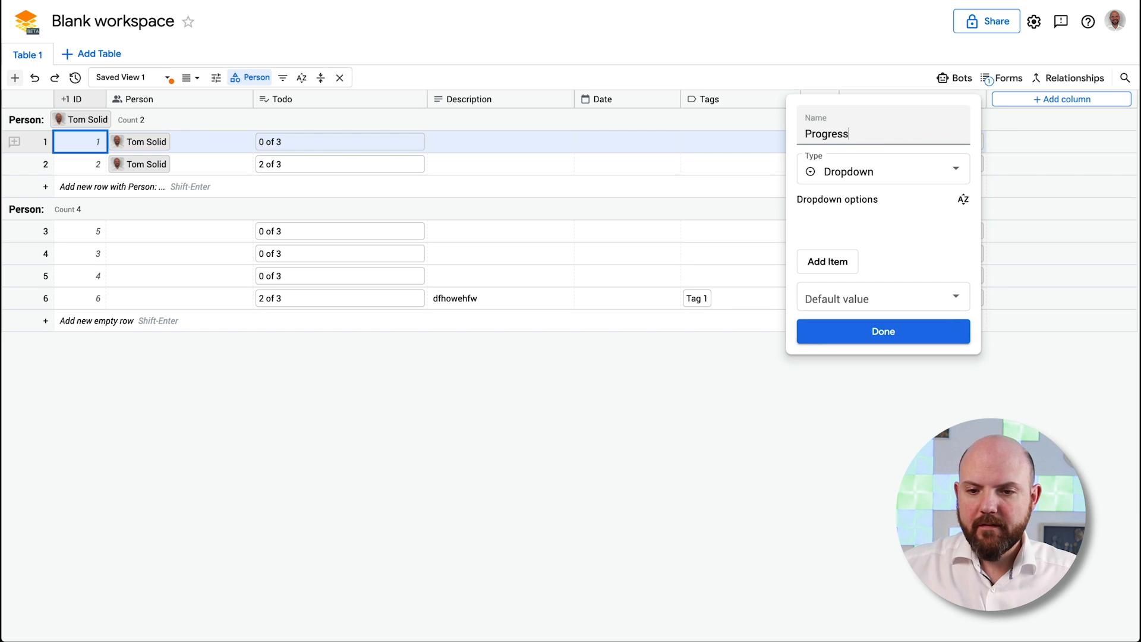
left_click(879, 180)
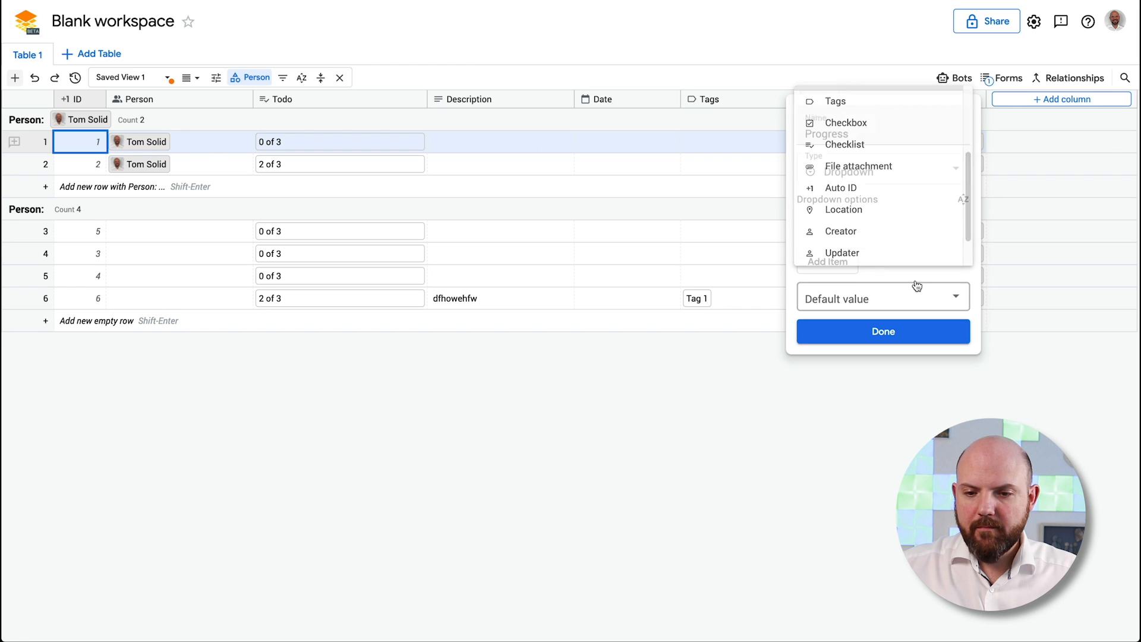
Give the Progress dropdown the options Not Started, In Progress and Completed
left_click(844, 261)
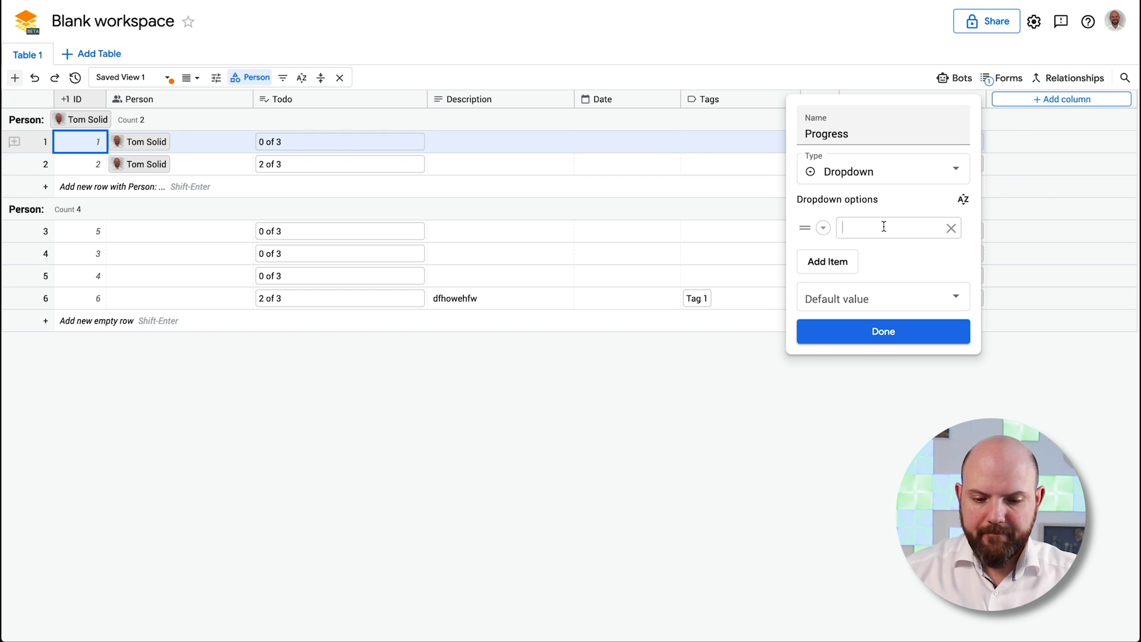
type("Not Start")
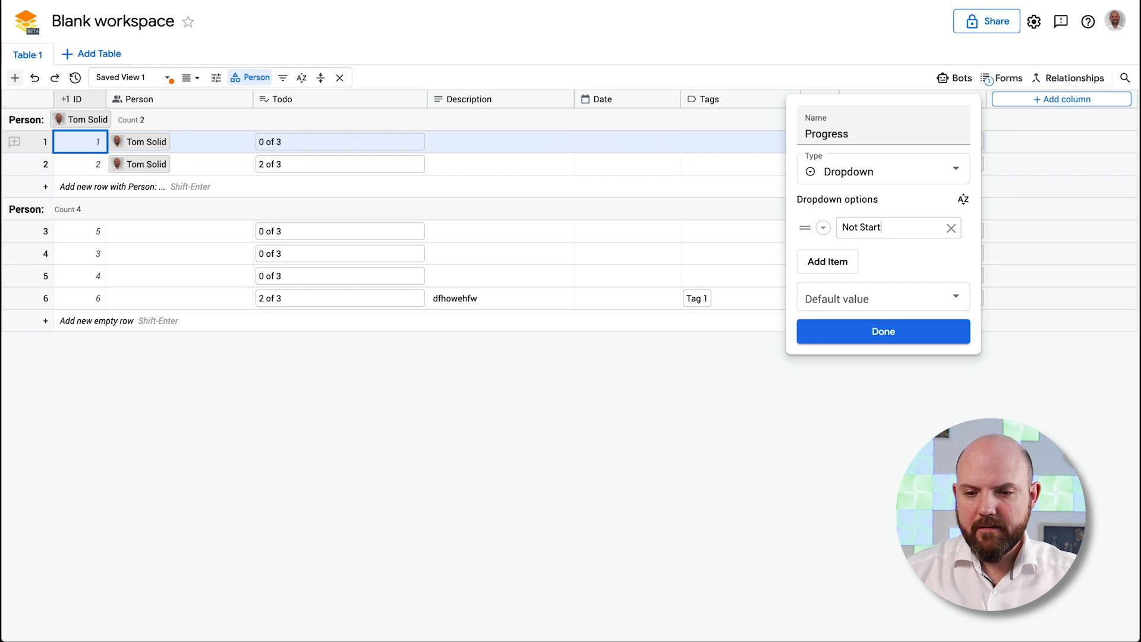
type("ed")
left_click(848, 261)
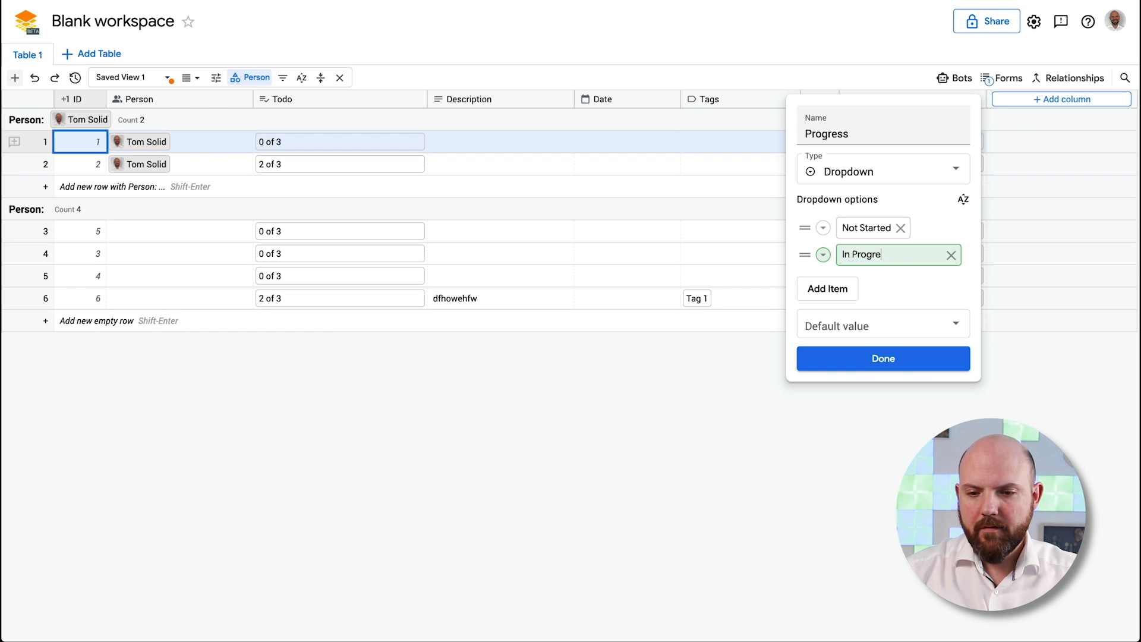
left_click(827, 288)
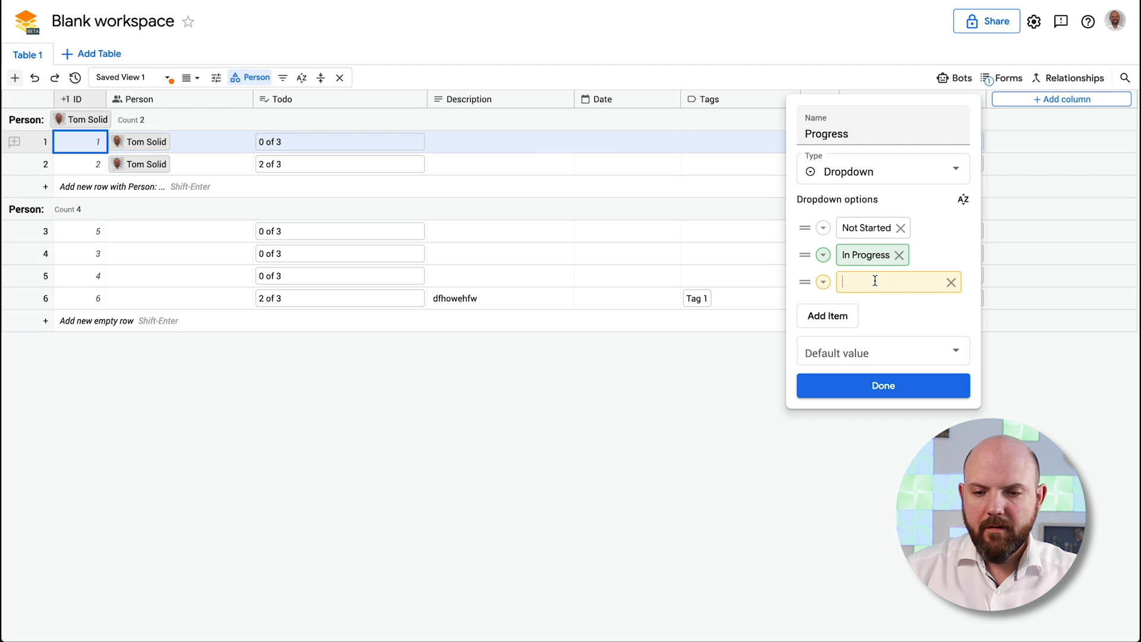
type("Co")
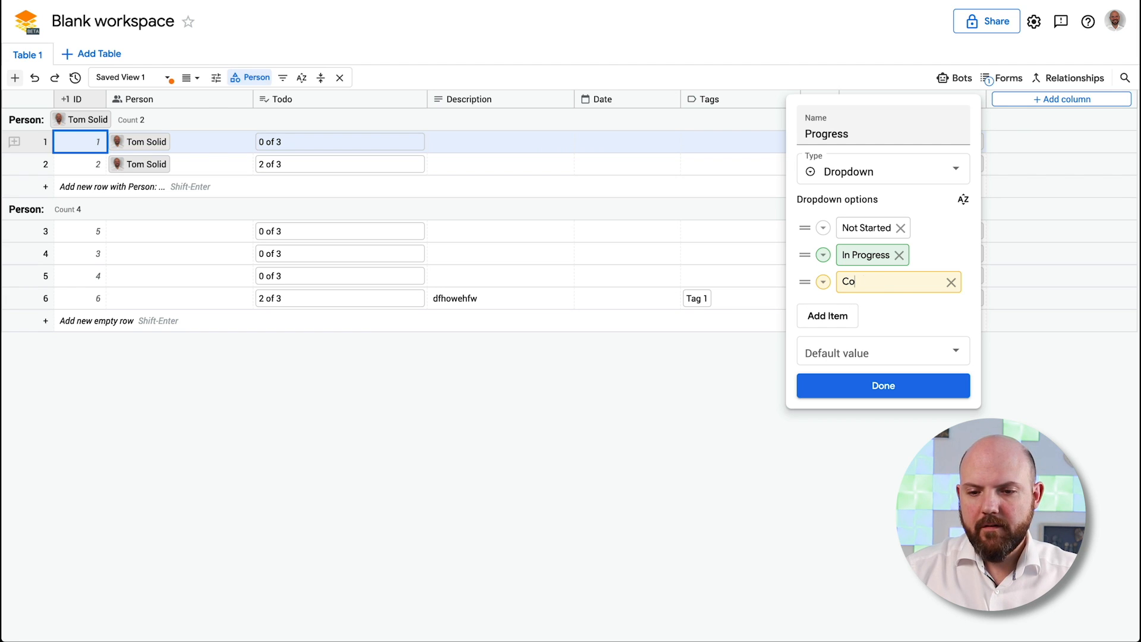
type("nmplempleted")
Colour Completed green, In Progress purple and Not Started grey, and finish the column
left_click(823, 281)
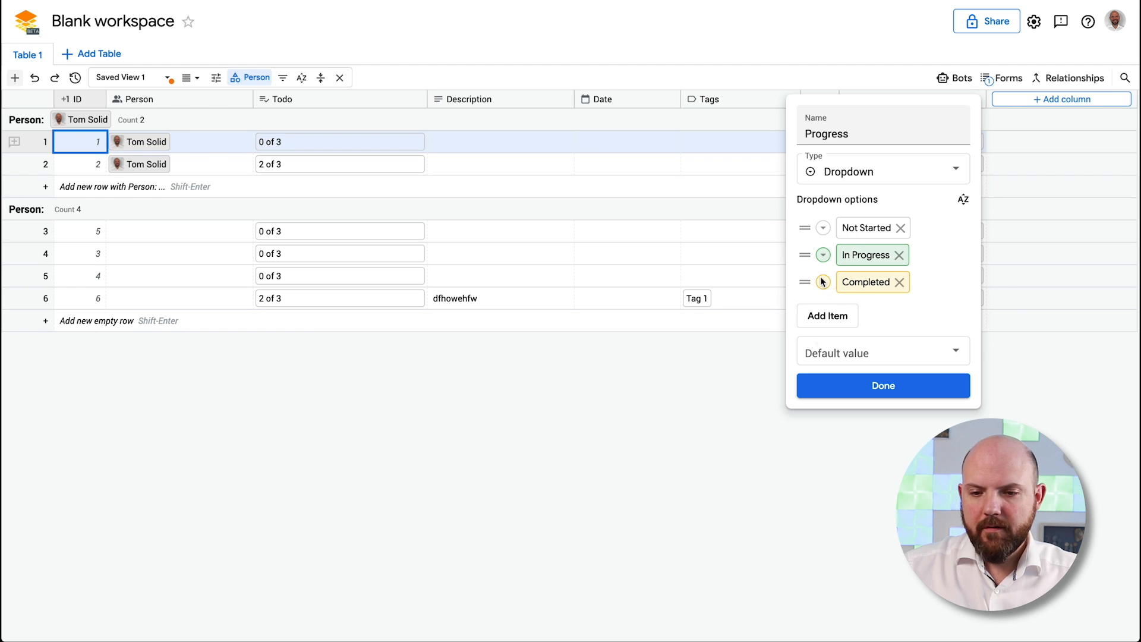
left_click(853, 304)
left_click(819, 253)
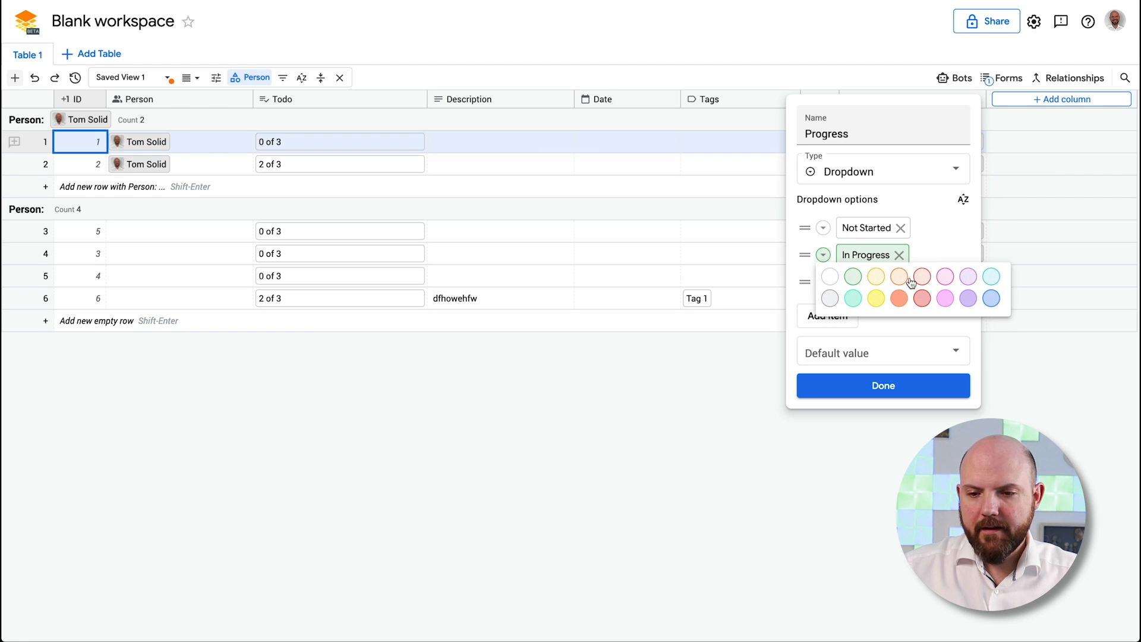
left_click(899, 277)
left_click(823, 254)
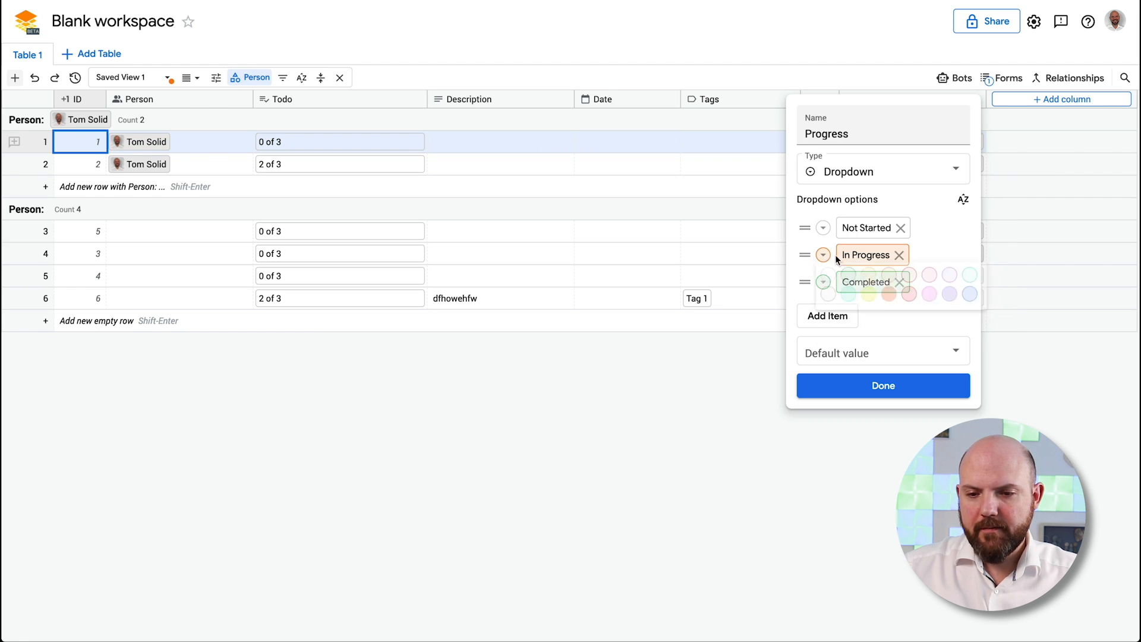
left_click(895, 299)
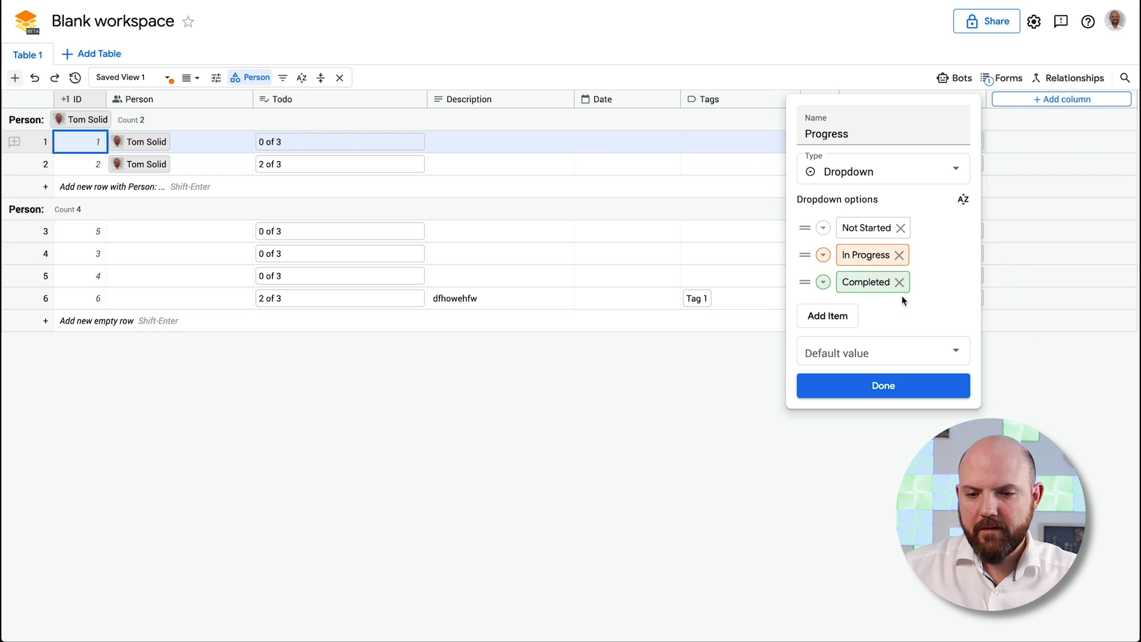
left_click(823, 256)
left_click(902, 302)
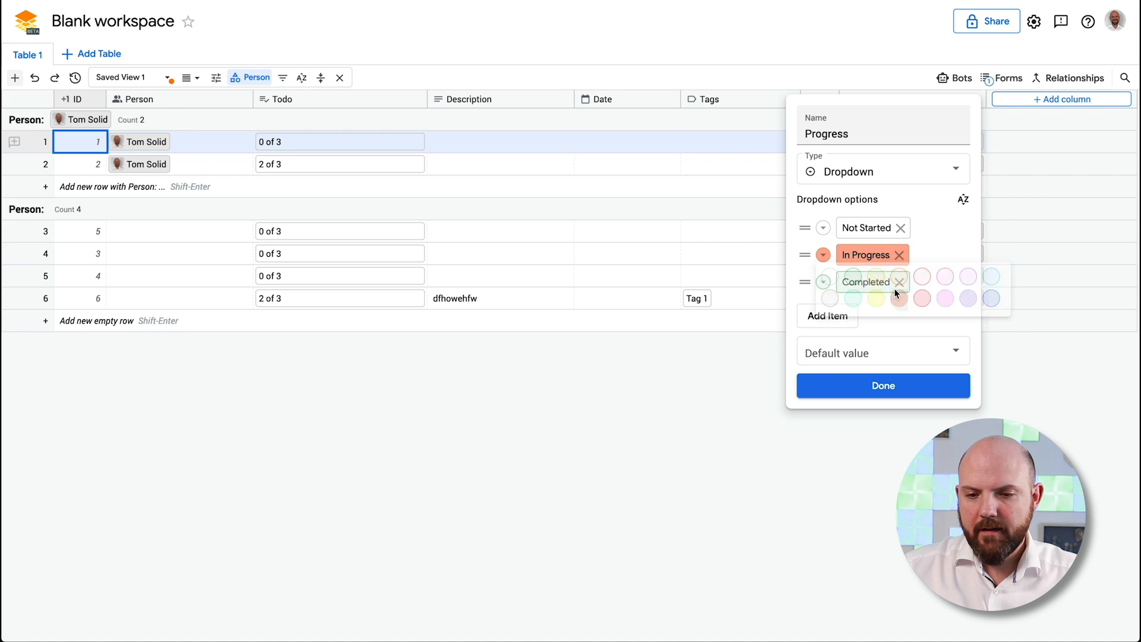
left_click(823, 256)
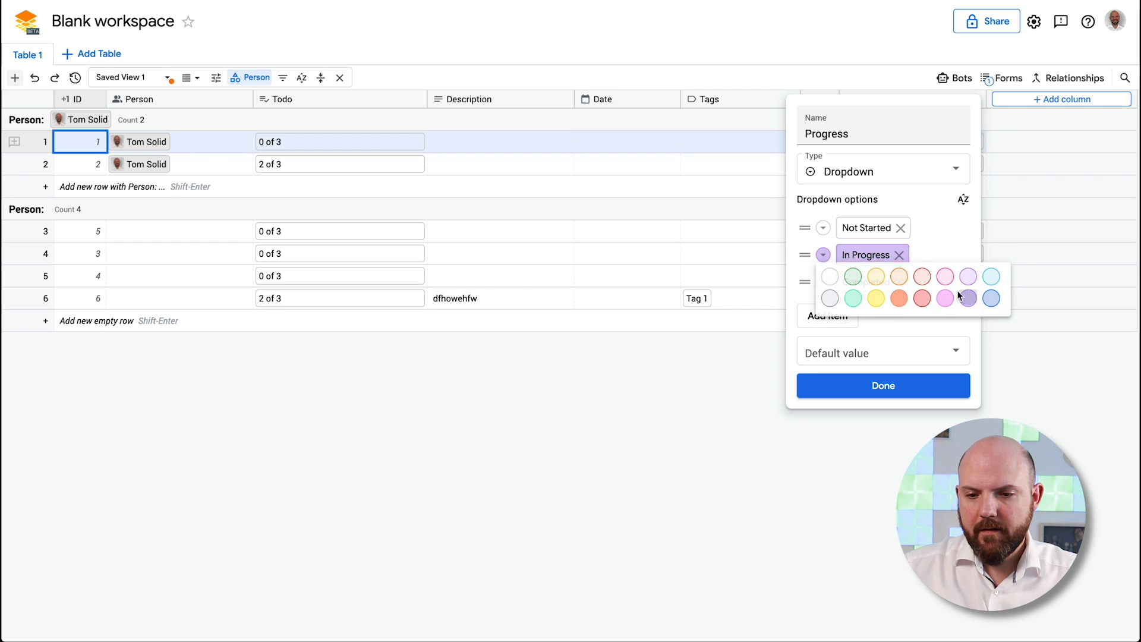
left_click(967, 299)
left_click(823, 228)
left_click(834, 267)
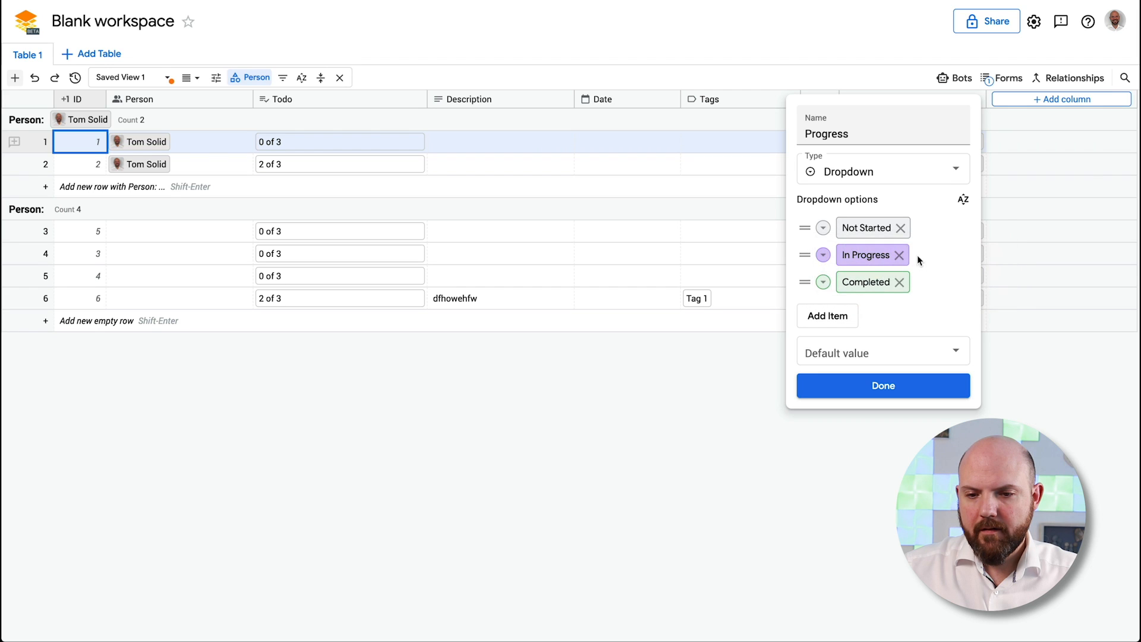
left_click(906, 381)
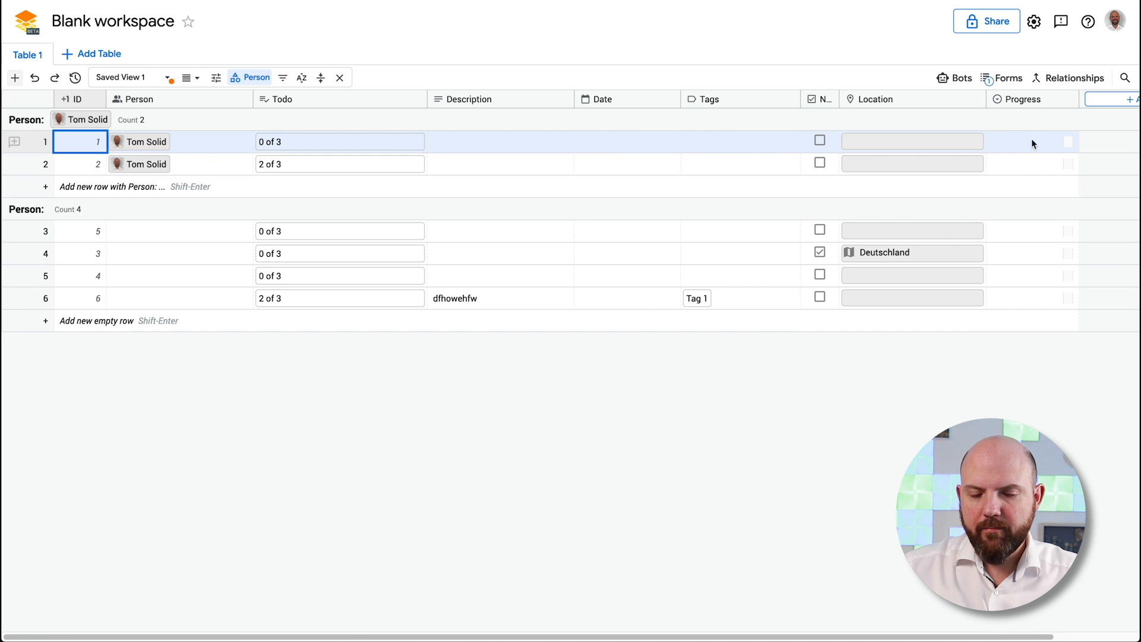
left_click(189, 78)
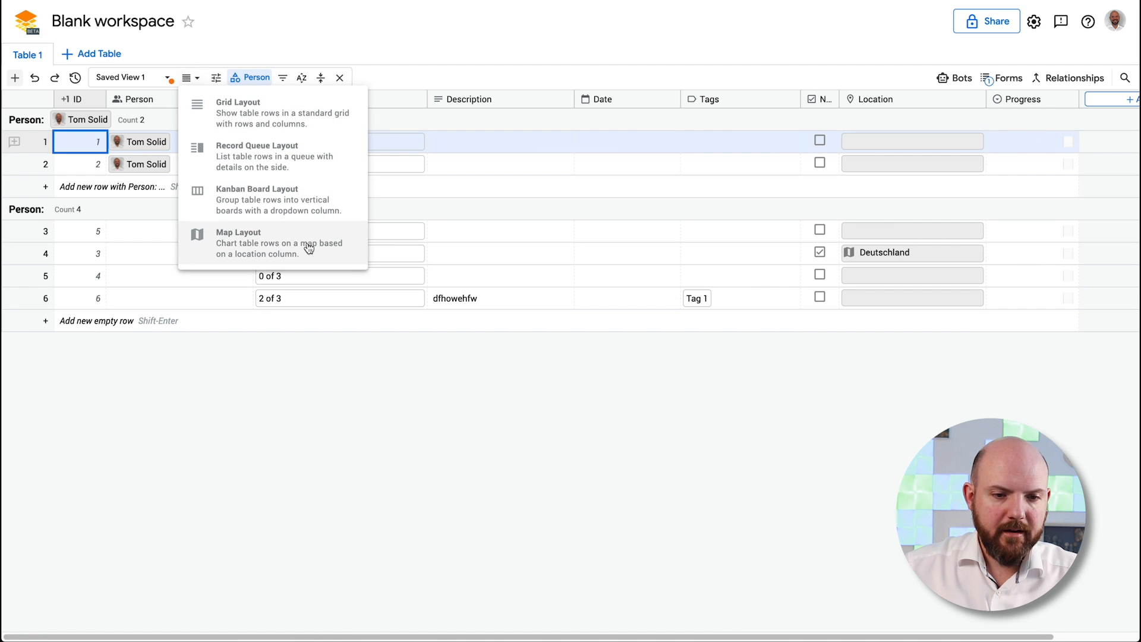
Switch to Kanban Board Layout and add Location to the card fields
left_click(300, 204)
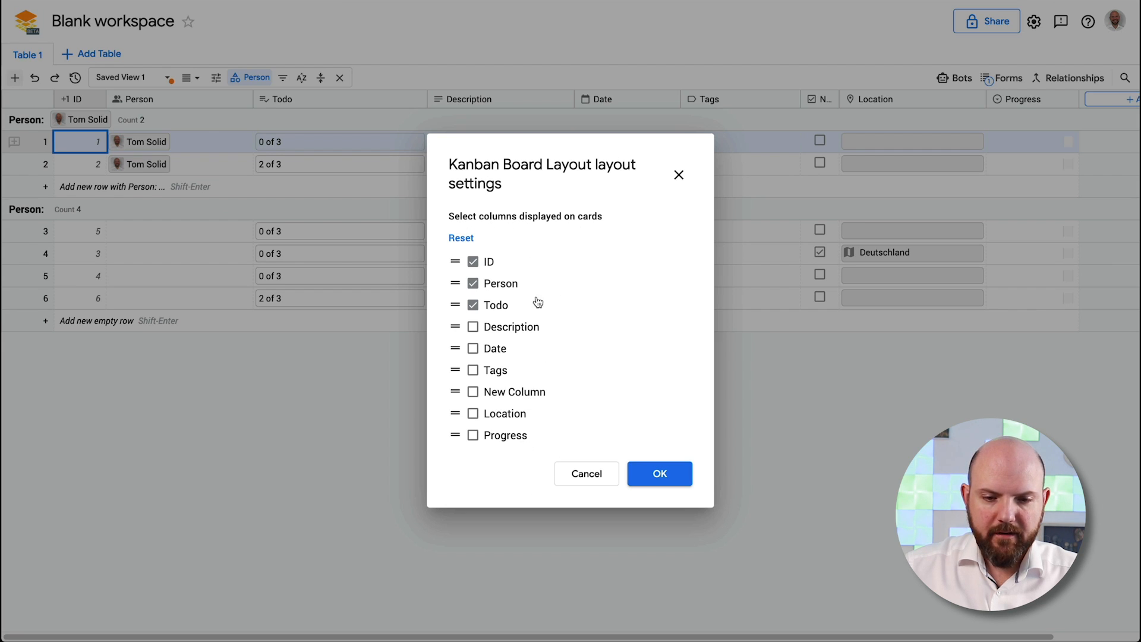
left_click(473, 414)
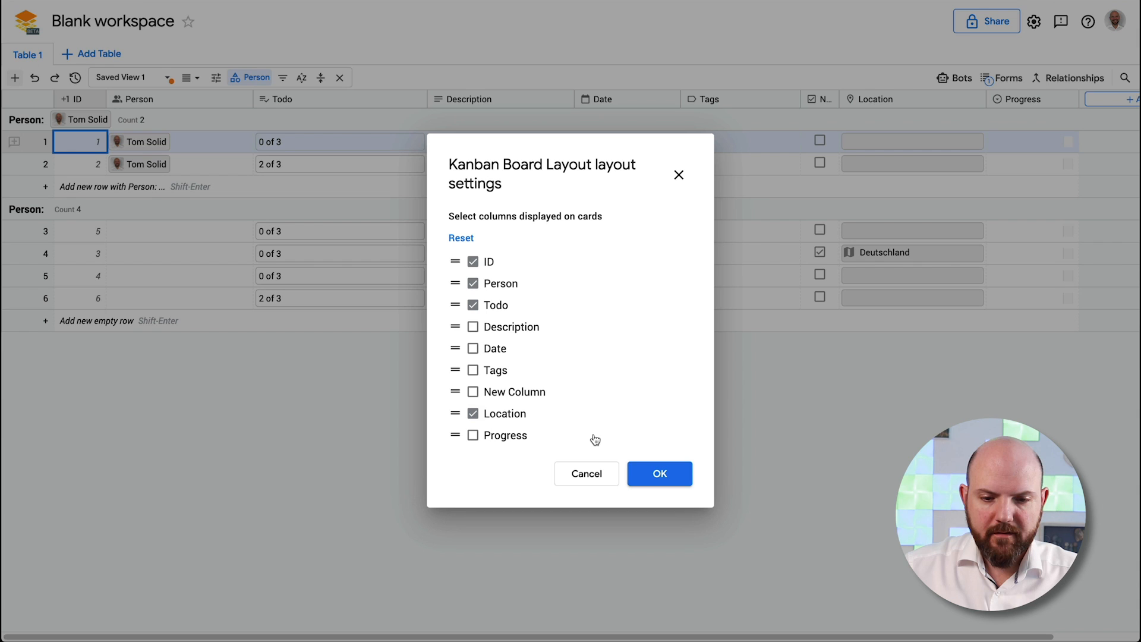
left_click(658, 474)
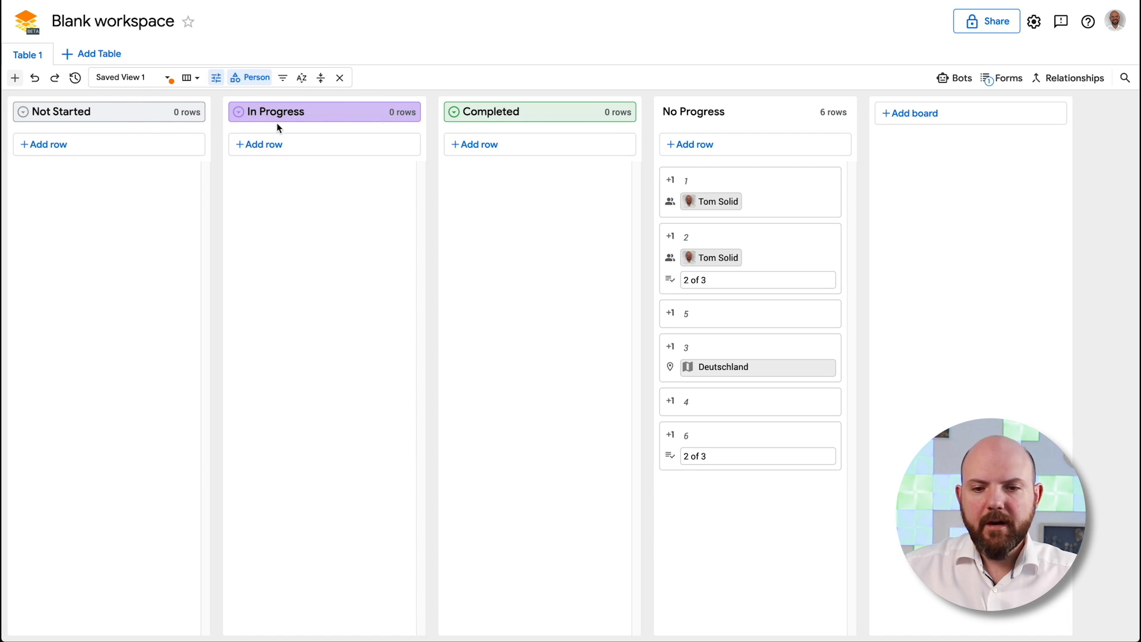
Put cards 1 and 2 in Not Started, 6 in In Progress, 3 and 5 in Completed, then open Bots
left_click_drag(759, 173, 133, 145)
left_click_drag(484, 188, 369, 176)
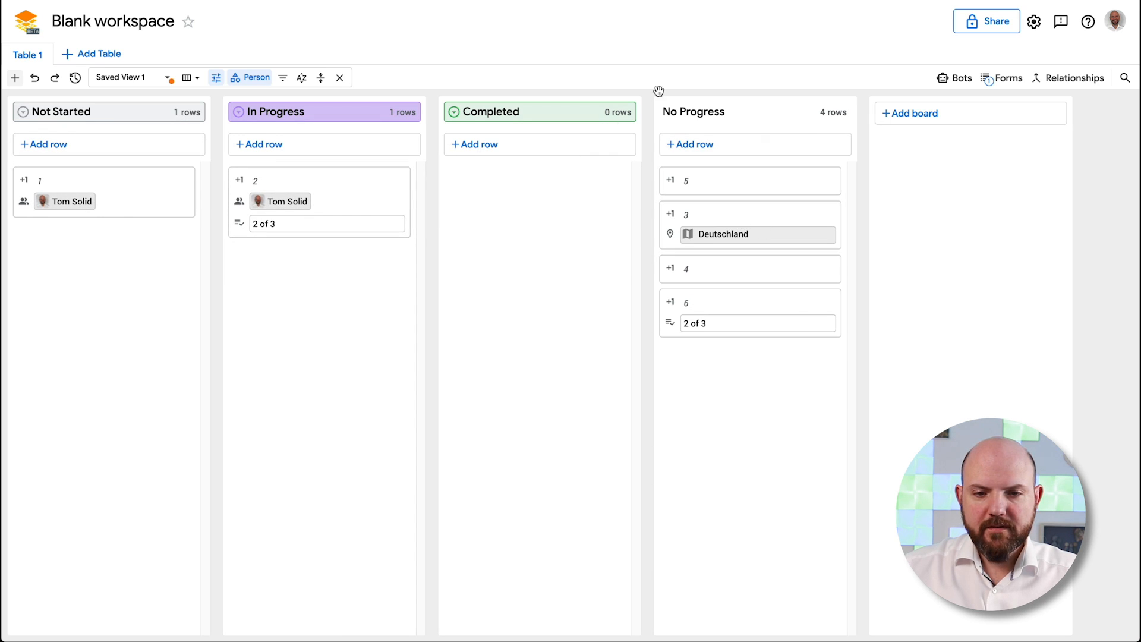
left_click_drag(739, 205, 547, 183)
left_click_drag(716, 184, 535, 184)
left_click_drag(739, 234, 342, 323)
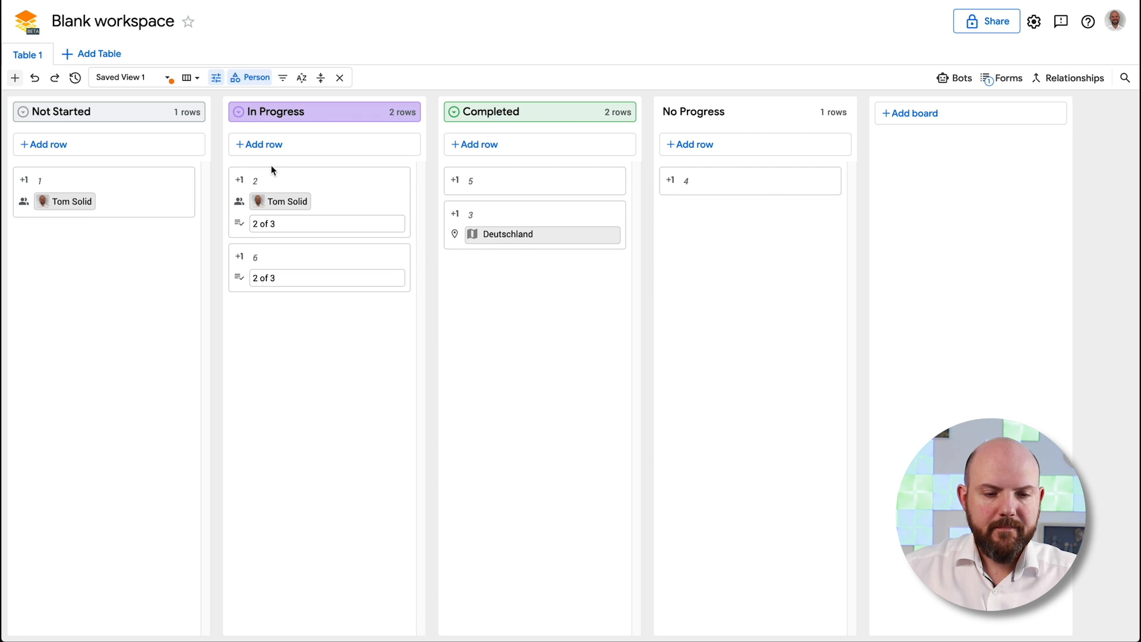
left_click_drag(336, 187, 278, 119)
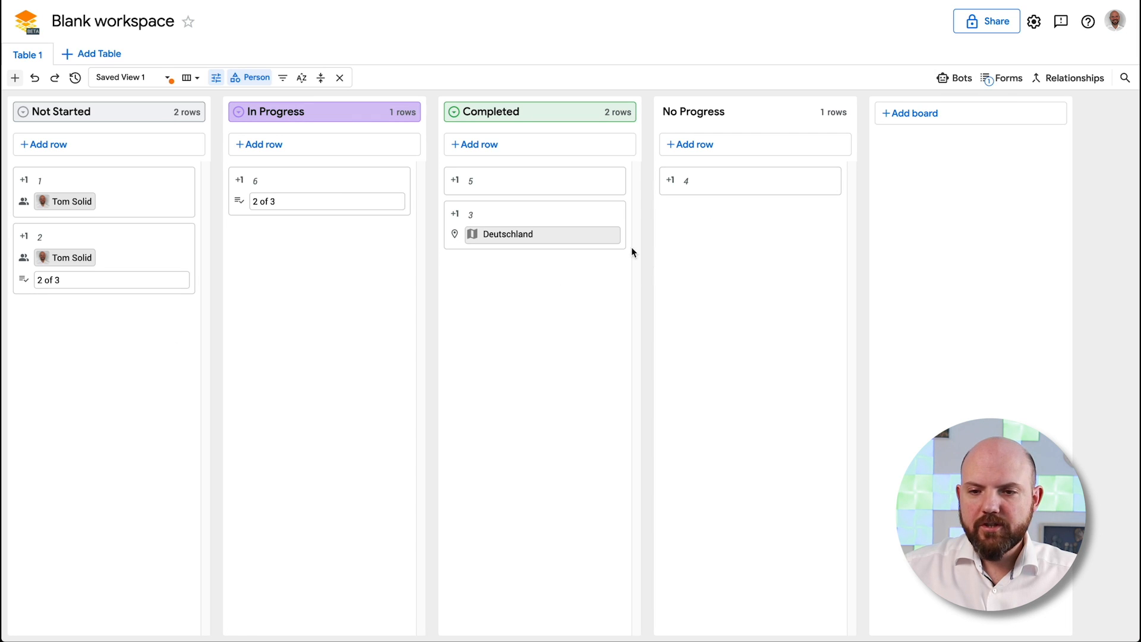
left_click(953, 78)
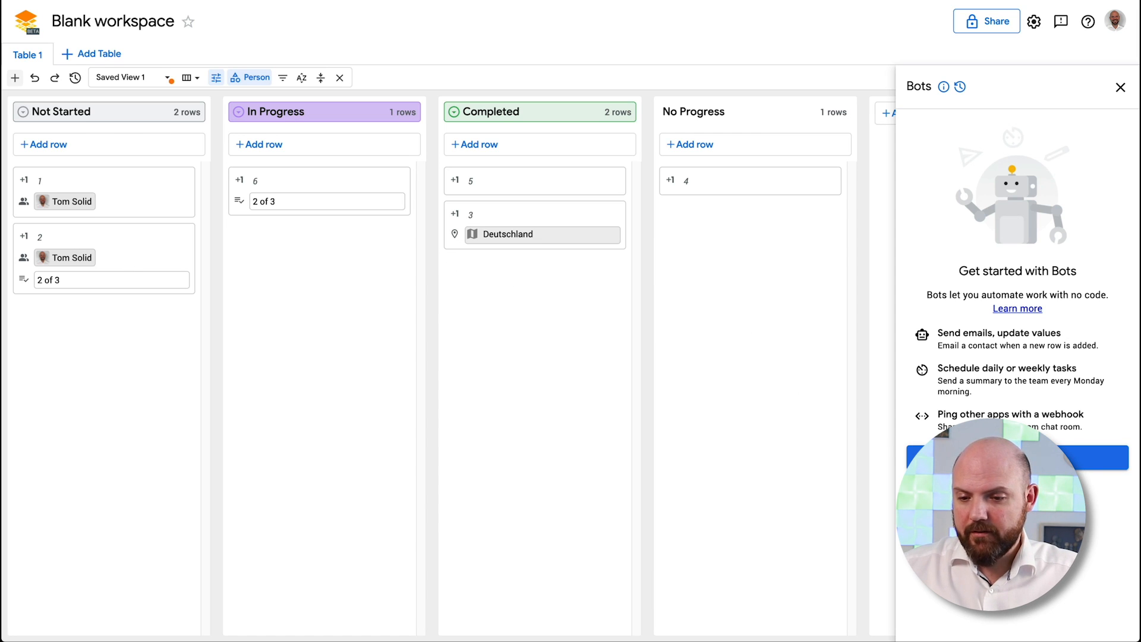
Create a new bot named 'Switch assignee' and bring up its trigger choices
left_click(1011, 458)
type("h")
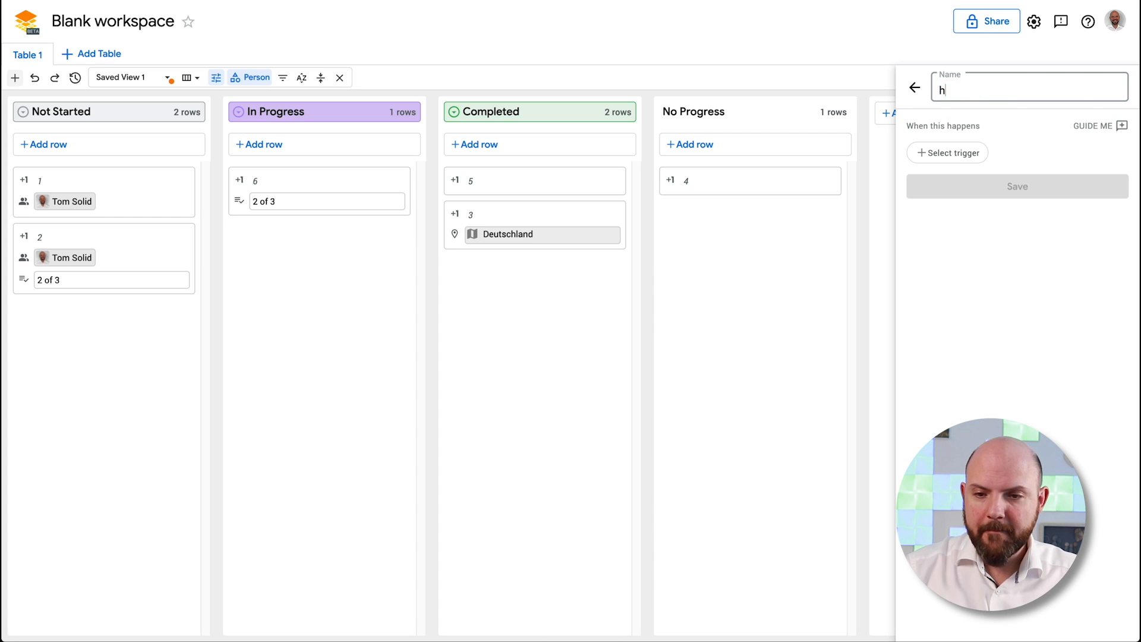
key("BackSpace")
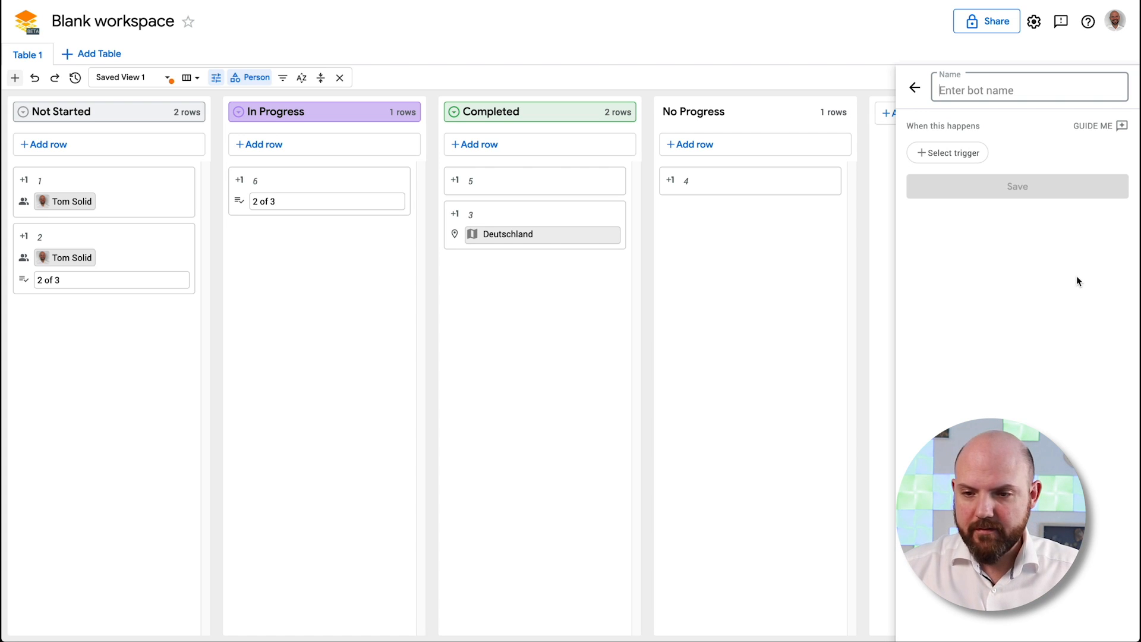
type("Switch assignee")
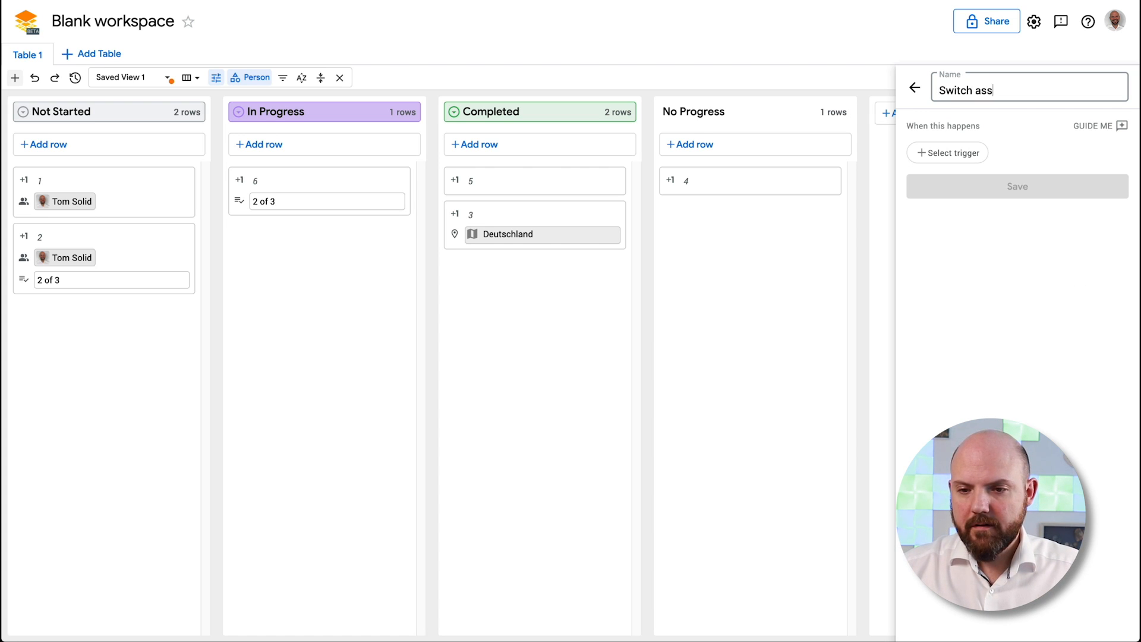
left_click(958, 153)
mouse_move(985, 205)
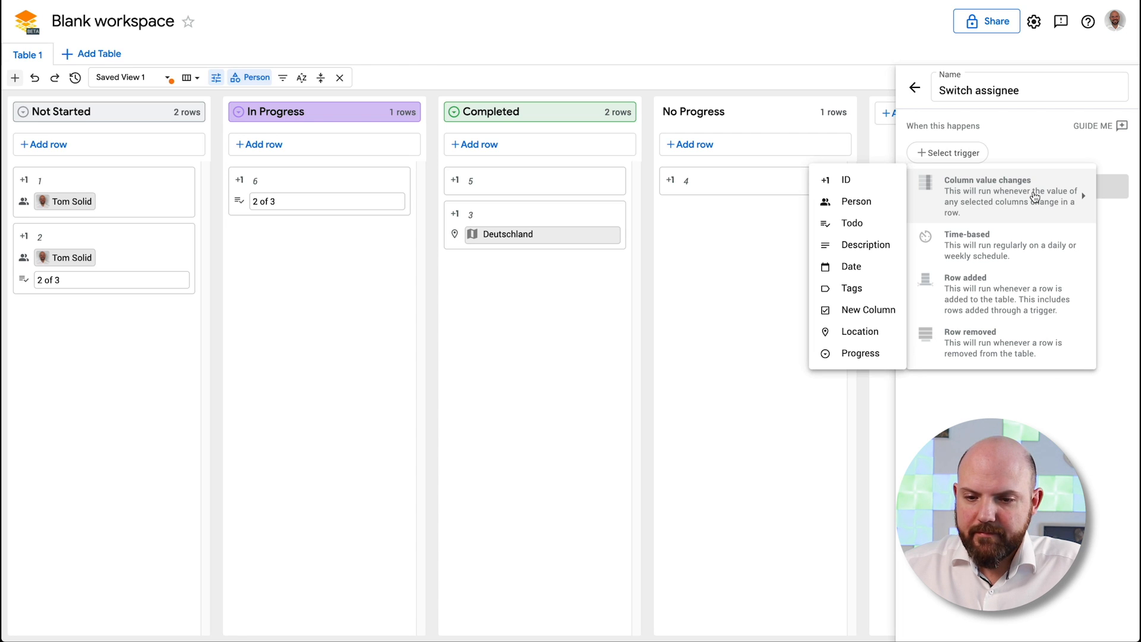
Trigger the bot on Progress changes, with the condition Progress matches In Progress
left_click(851, 354)
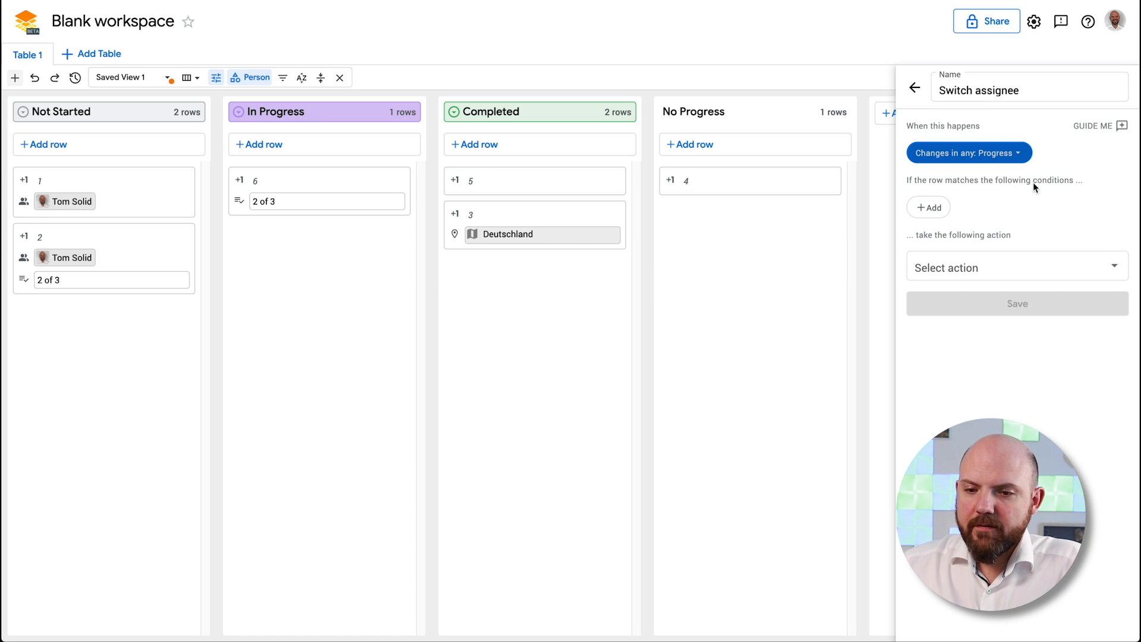
left_click(930, 208)
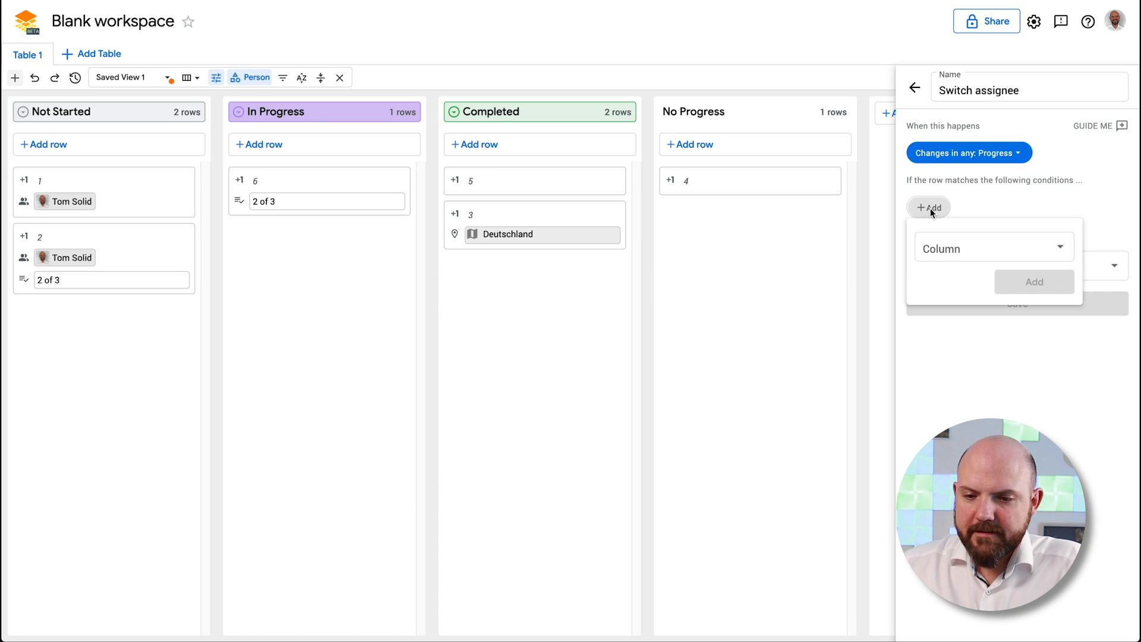
left_click(1012, 249)
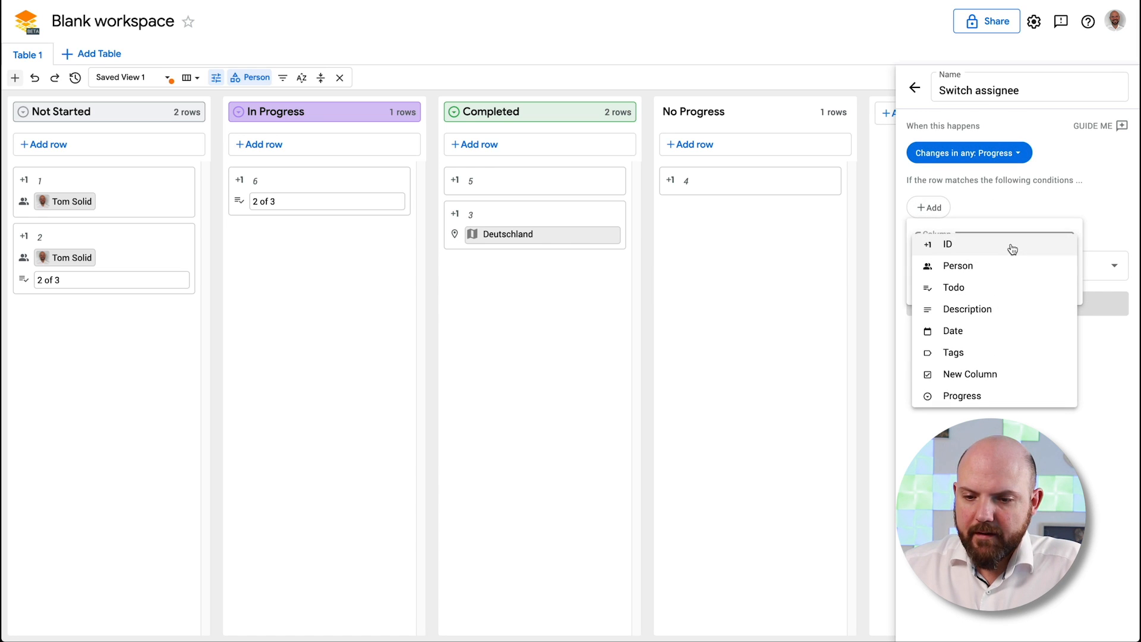
left_click(983, 395)
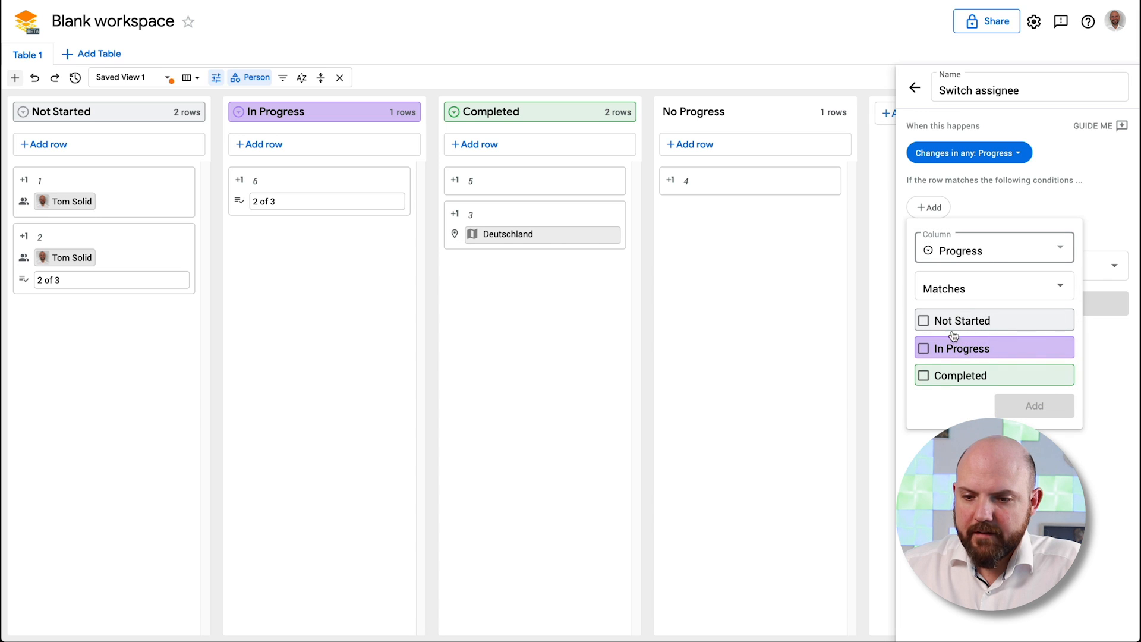
left_click(925, 349)
left_click(1052, 405)
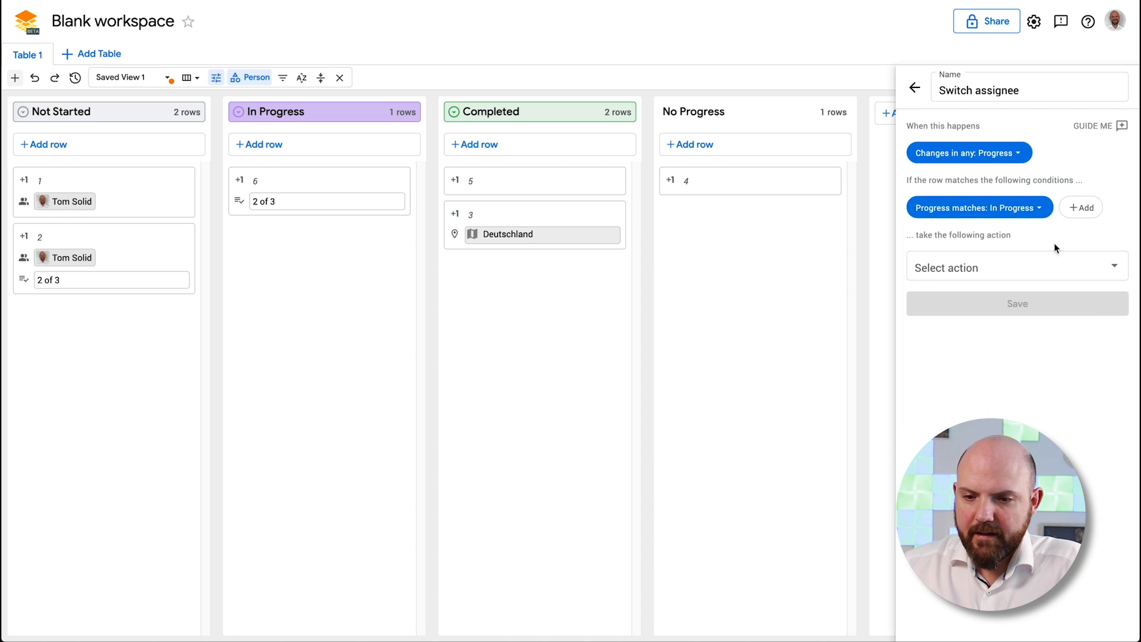
left_click(1018, 273)
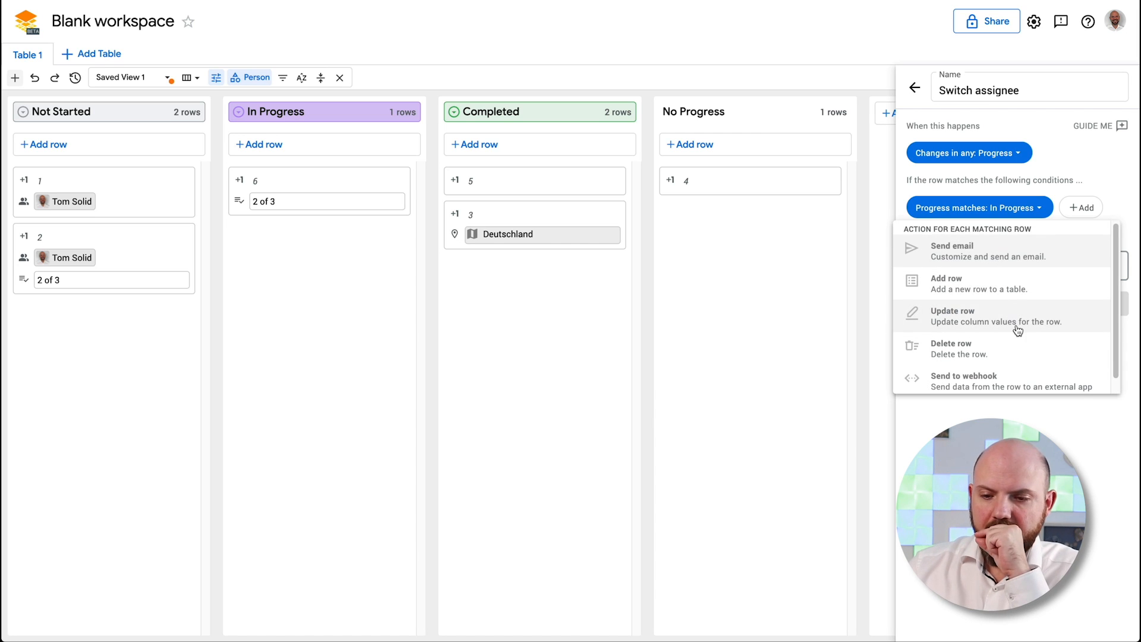
Make the bot update the row's Person to the workspace member, save it, and close Bots
scroll(987, 381, "down", 1)
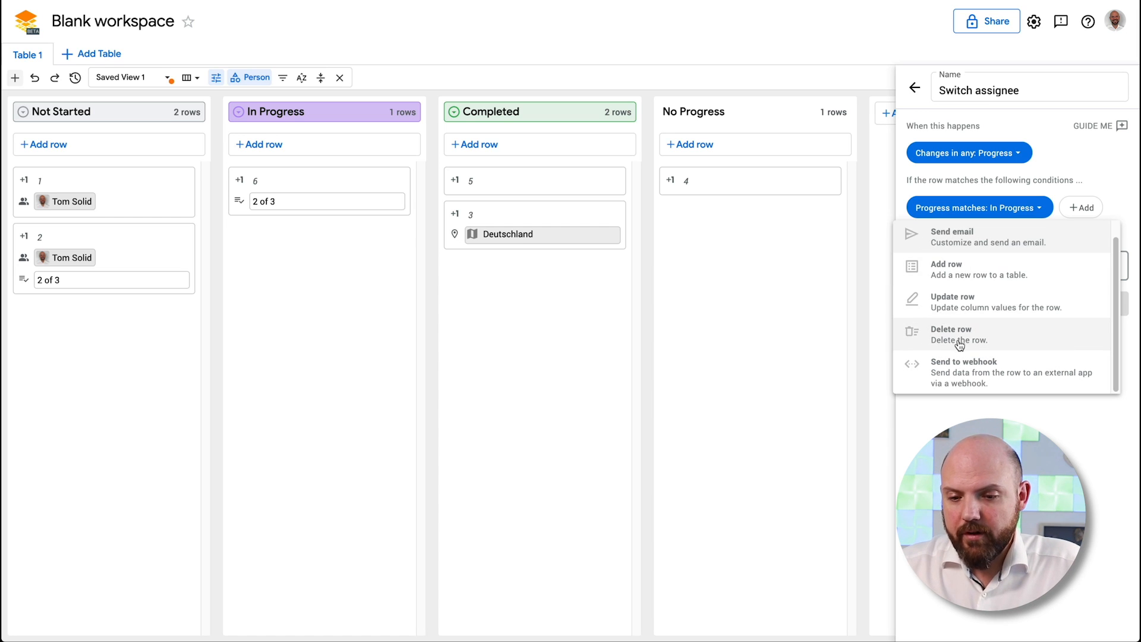
left_click(1023, 300)
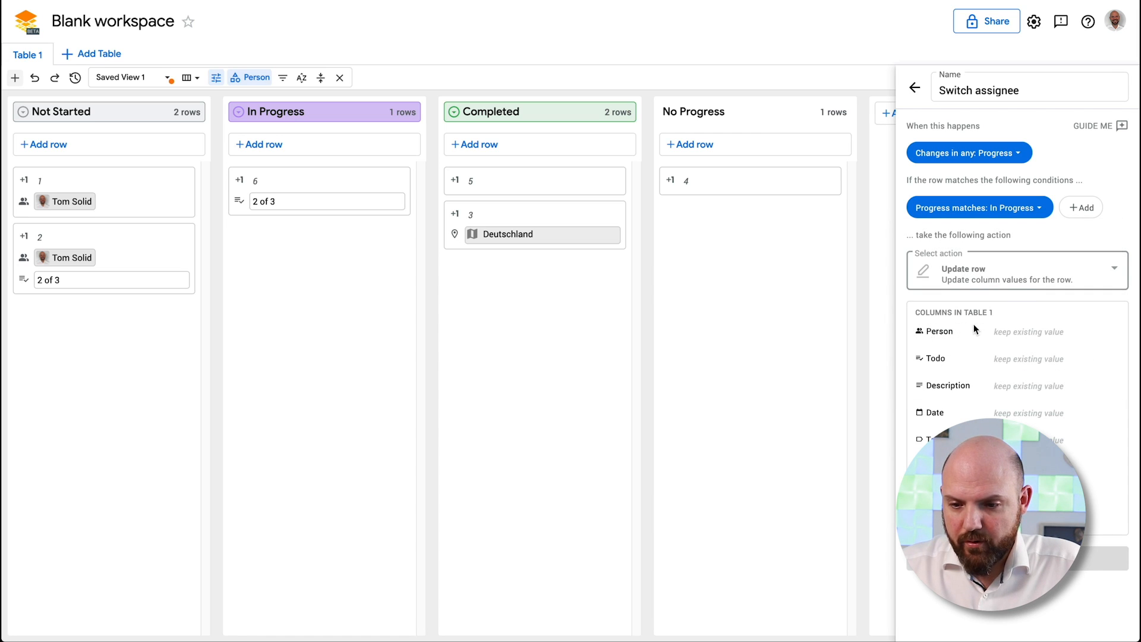
left_click(1030, 332)
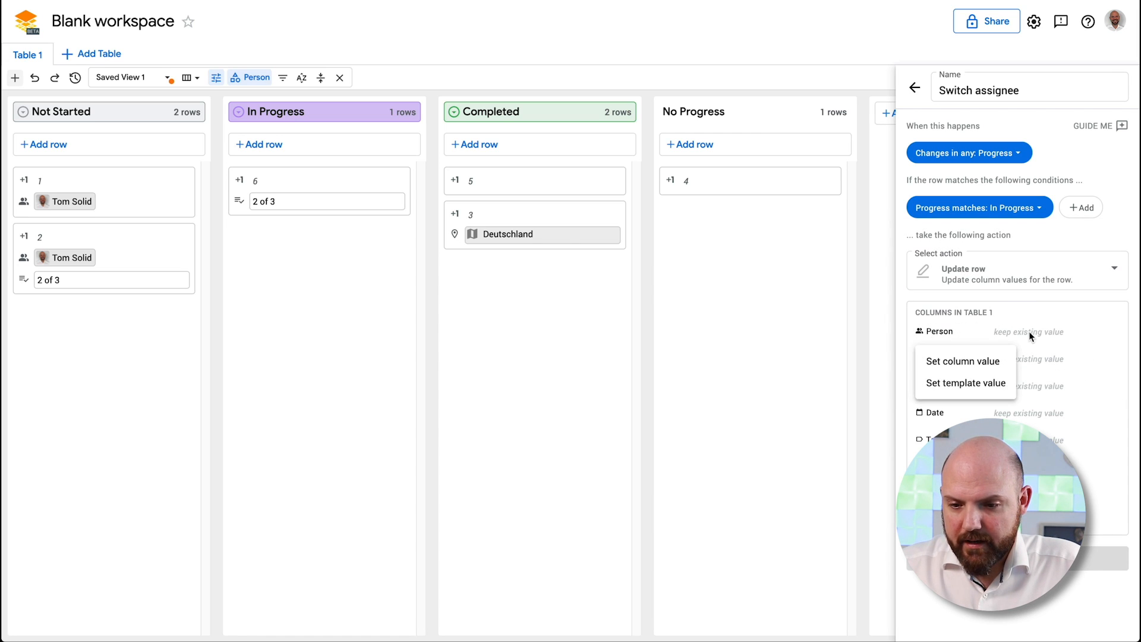
left_click(1009, 363)
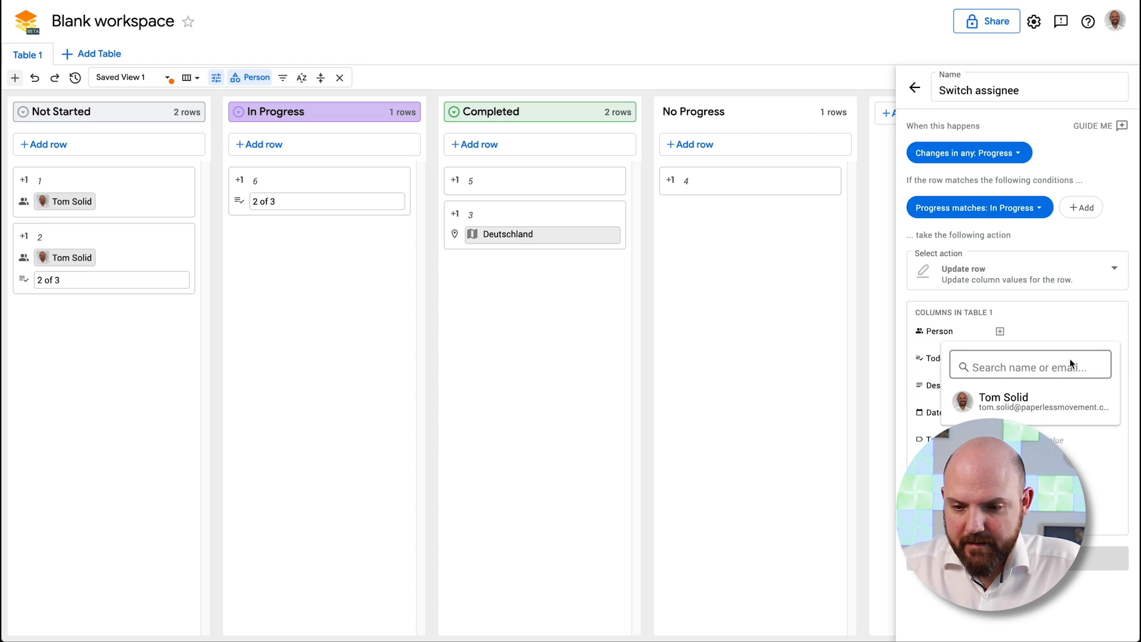
left_click(1010, 399)
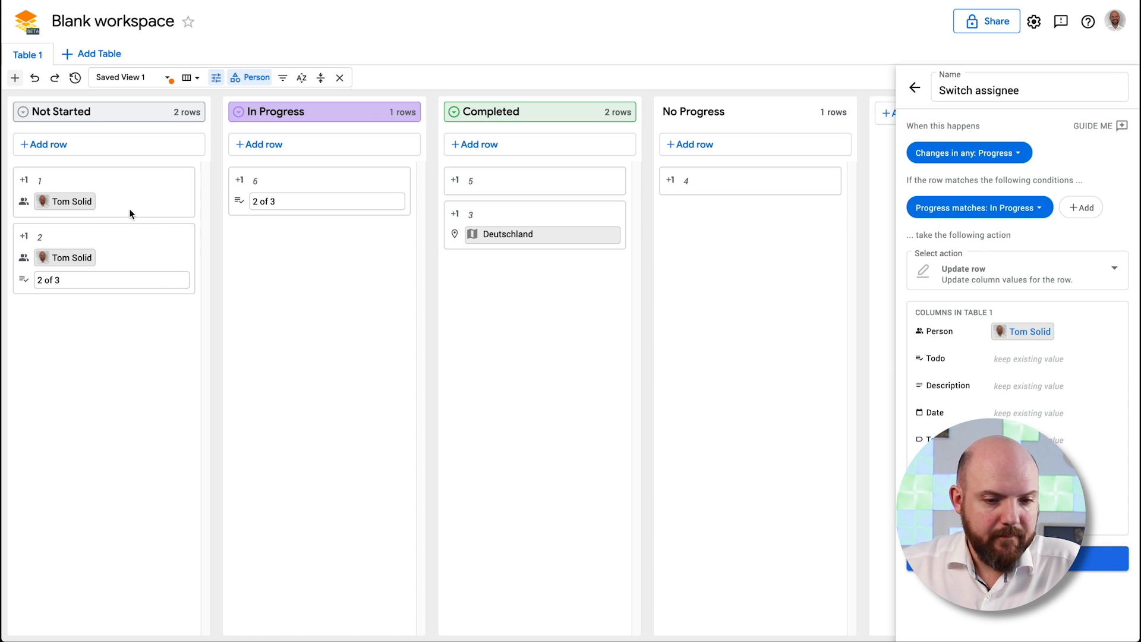
left_click(1107, 558)
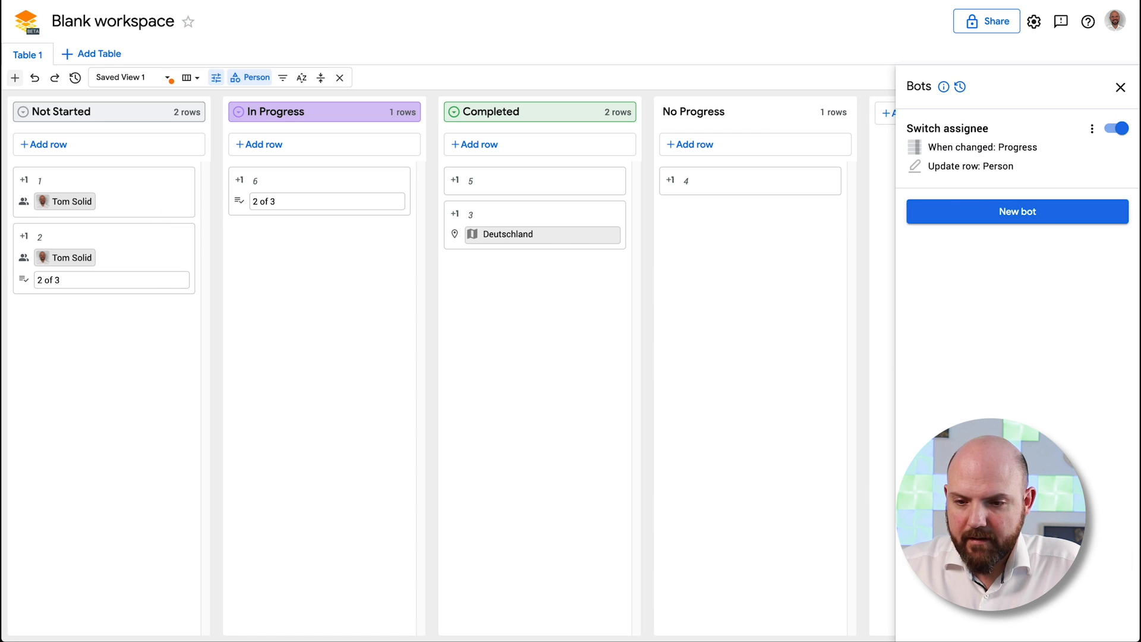
left_click(103, 197)
Remove the assignee from cards 1 and 2 and save each
left_click(94, 191)
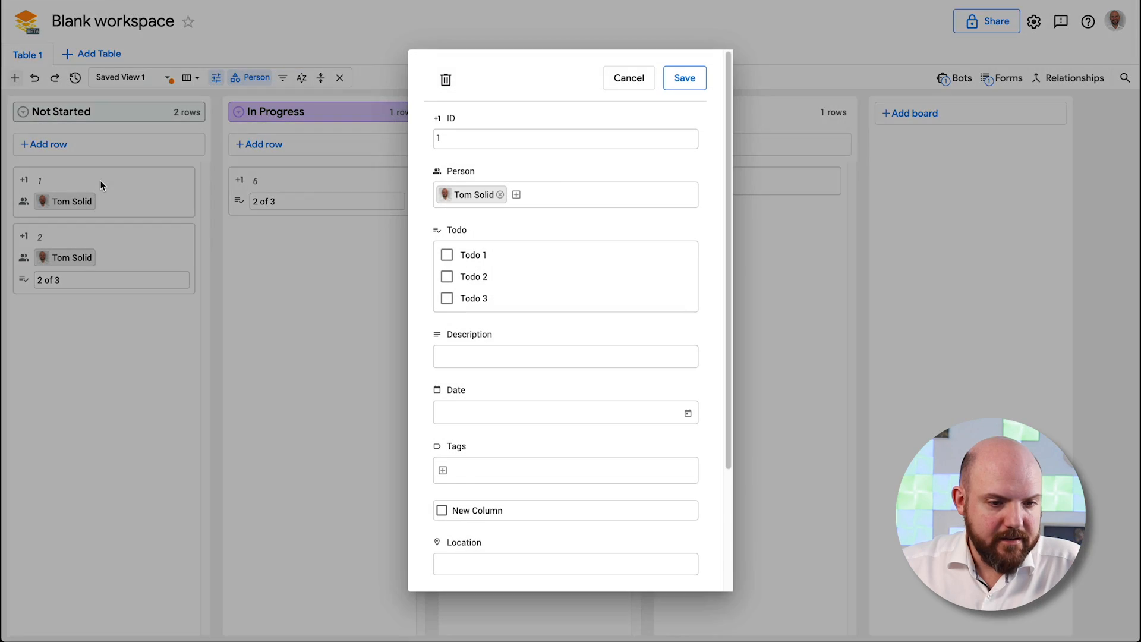
left_click(502, 197)
left_click(685, 78)
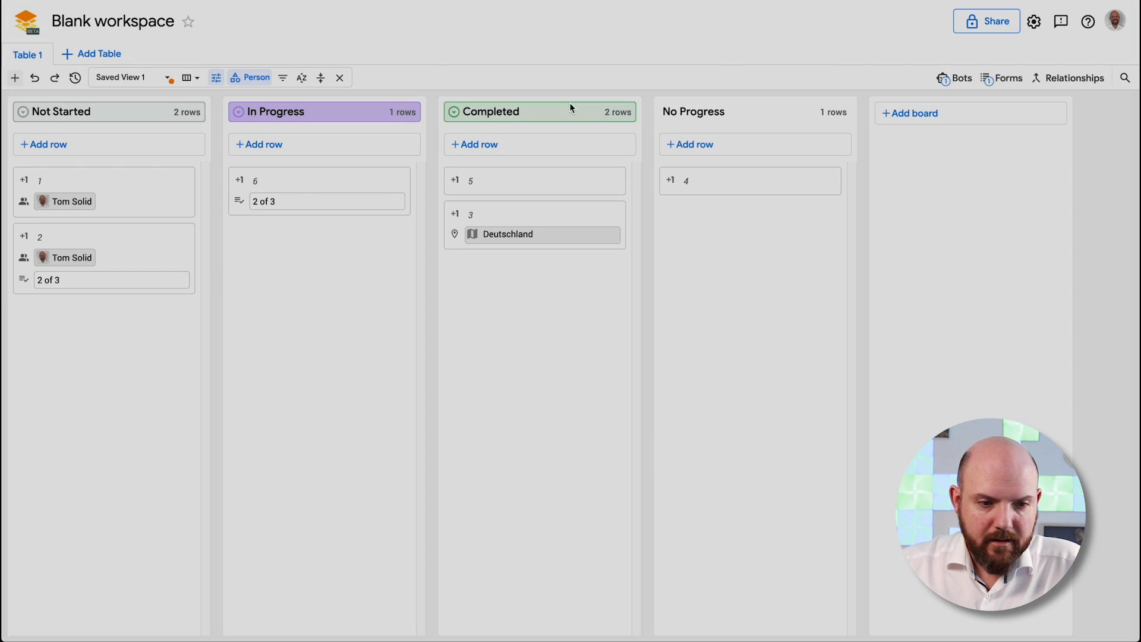
left_click(119, 254)
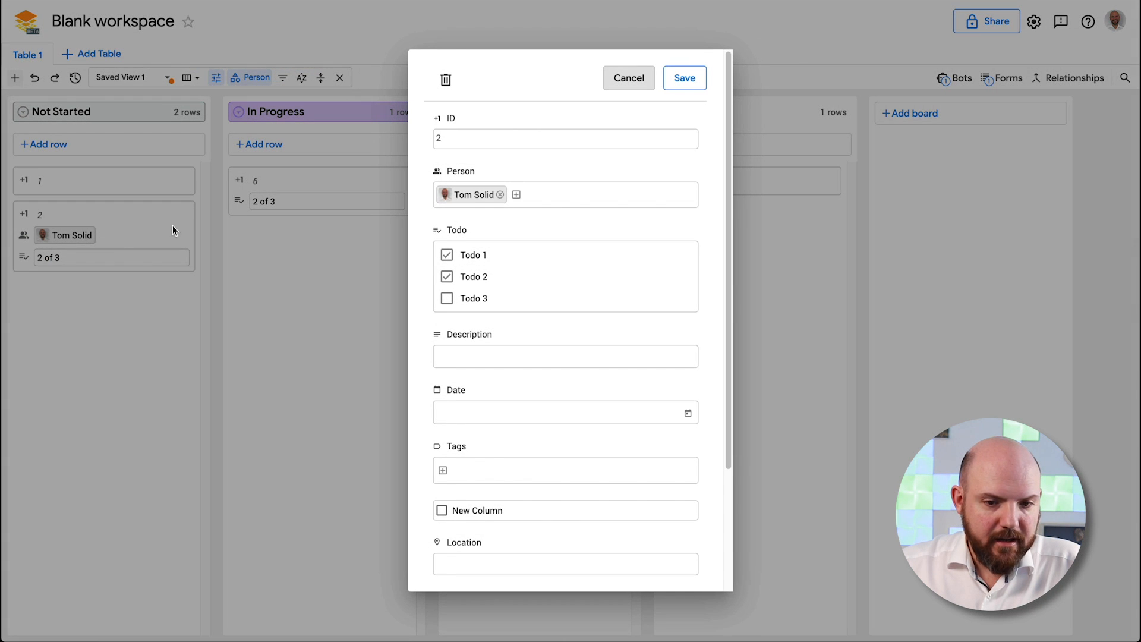
left_click(502, 196)
left_click(685, 78)
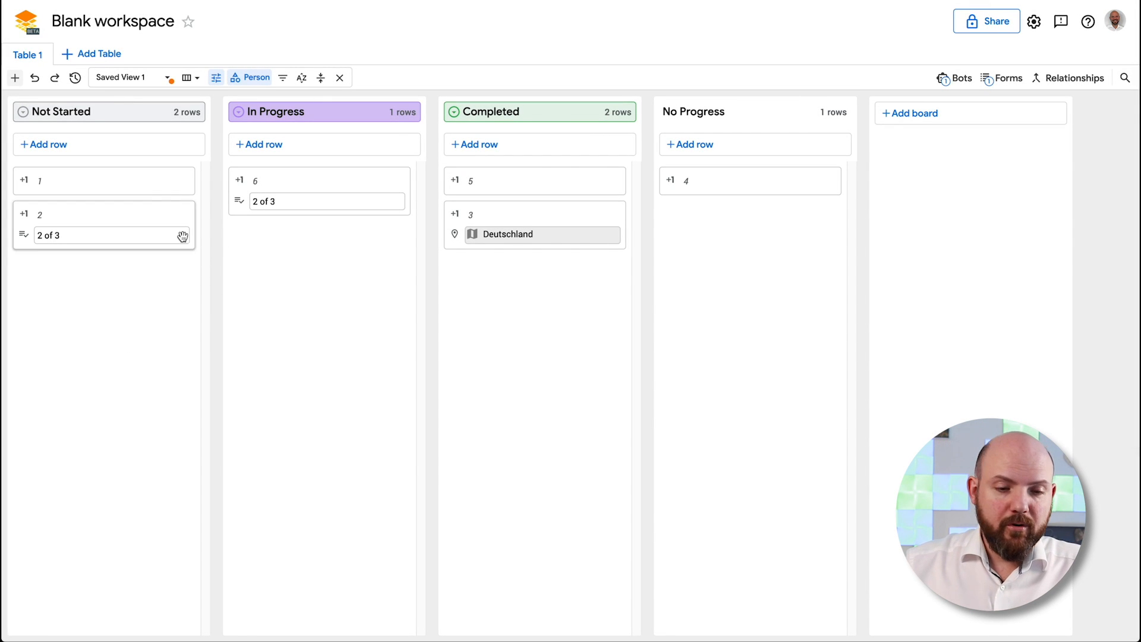
Move cards 1 and 2 into In Progress, then open the Switch assignee bot's settings
left_click_drag(87, 189, 301, 284)
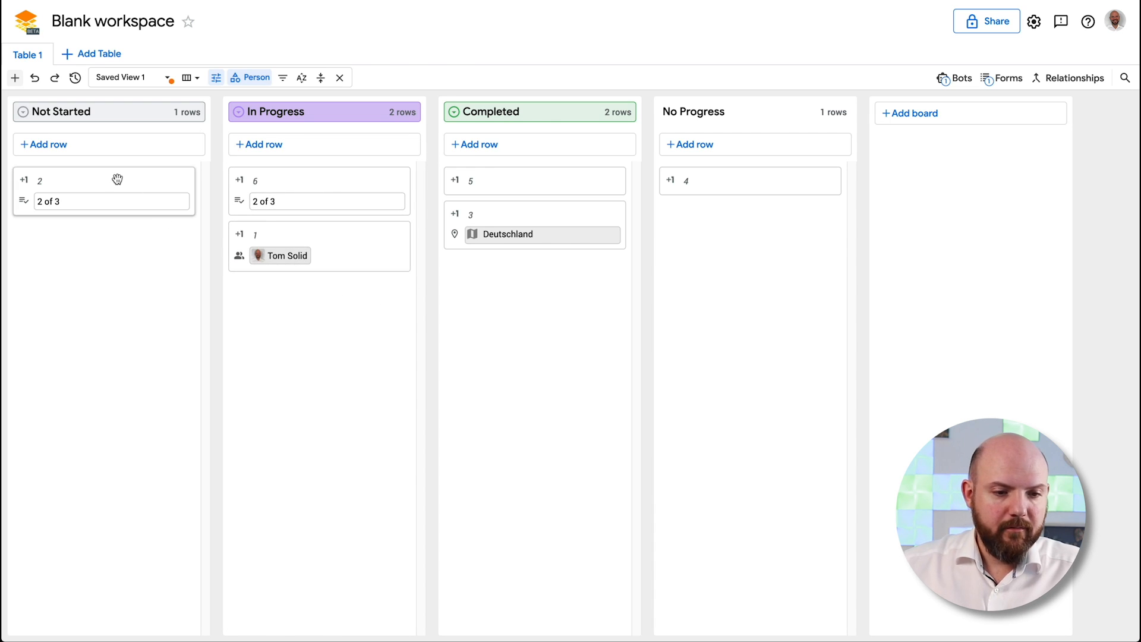
left_click_drag(117, 179, 312, 305)
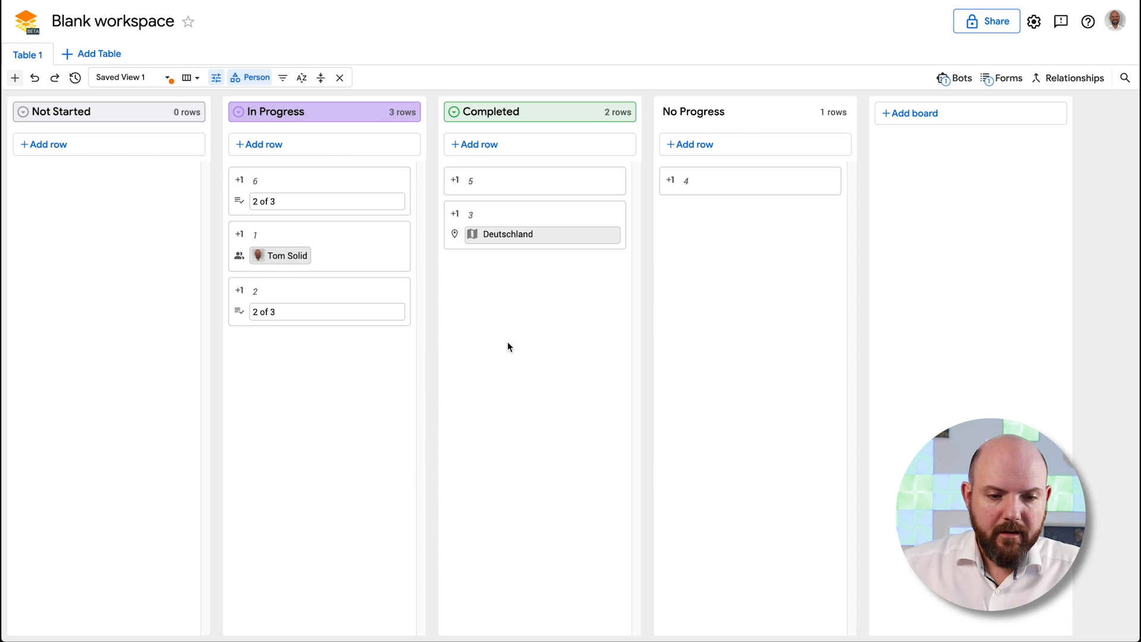
left_click(954, 78)
left_click(1011, 147)
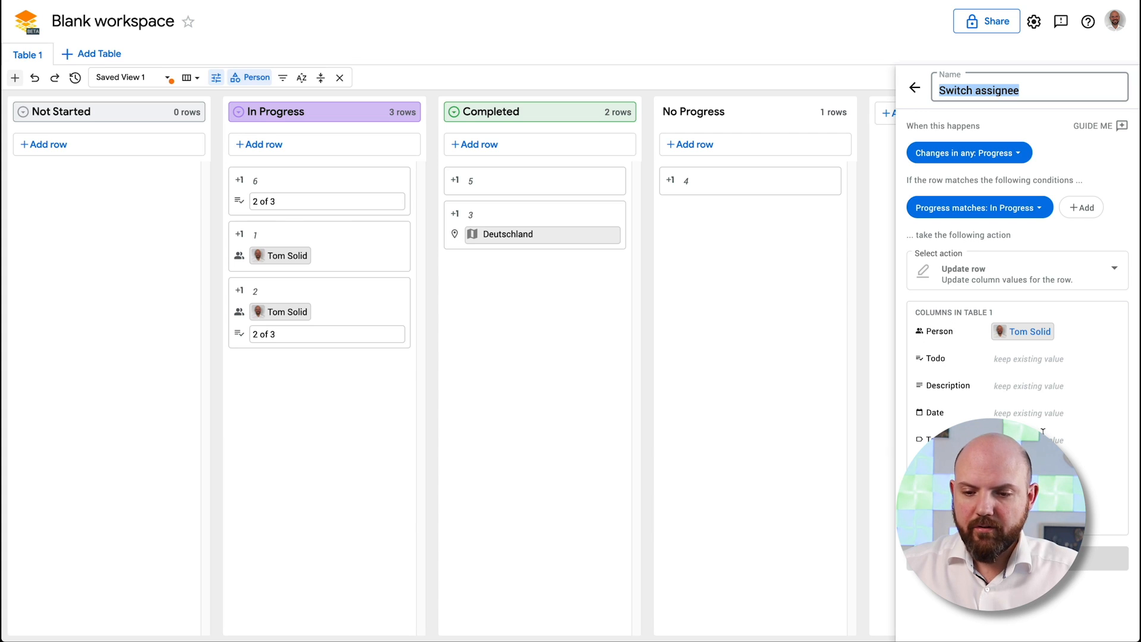
Have the bot also set Todo to a fixed 1 of 3, then save it and close Bots
left_click(1029, 361)
left_click(997, 389)
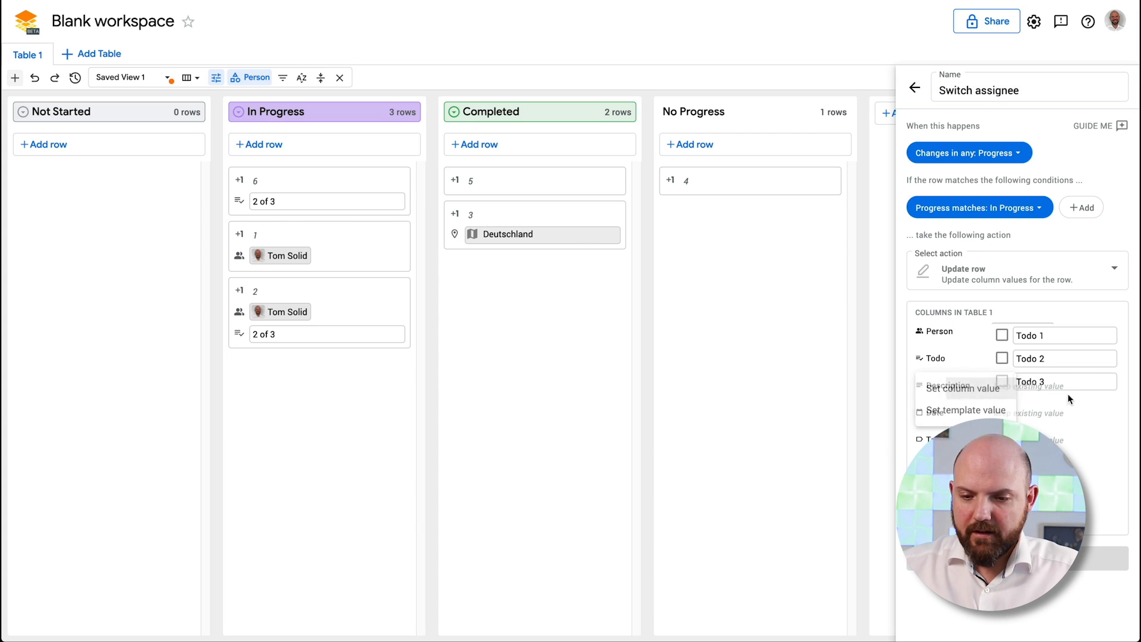
left_click(1004, 359)
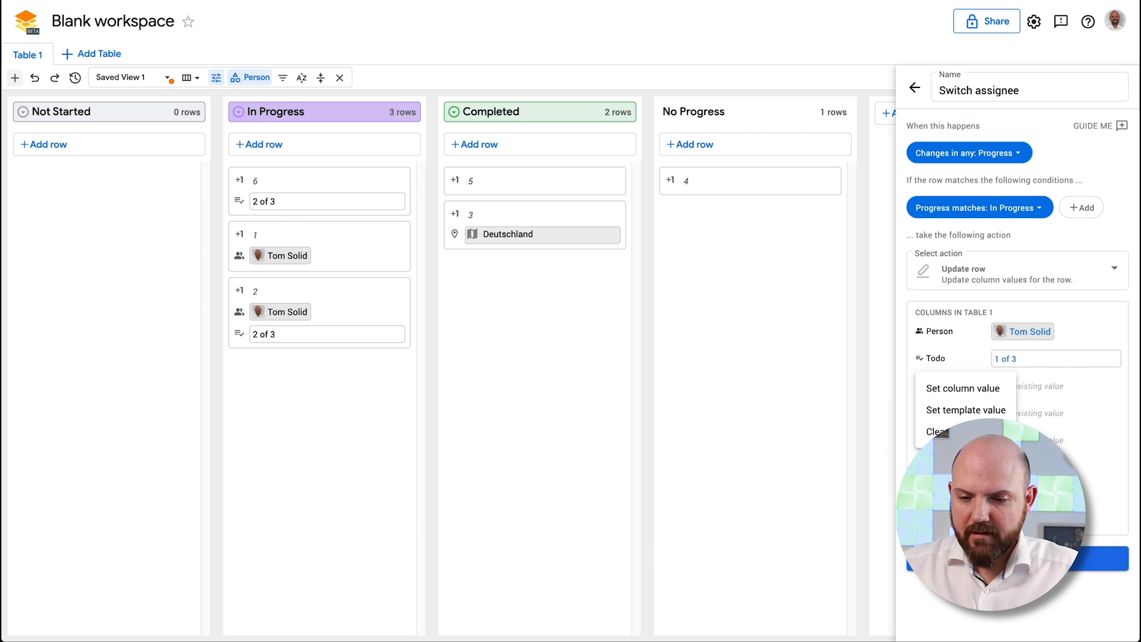
left_click(1024, 505)
left_click(1100, 559)
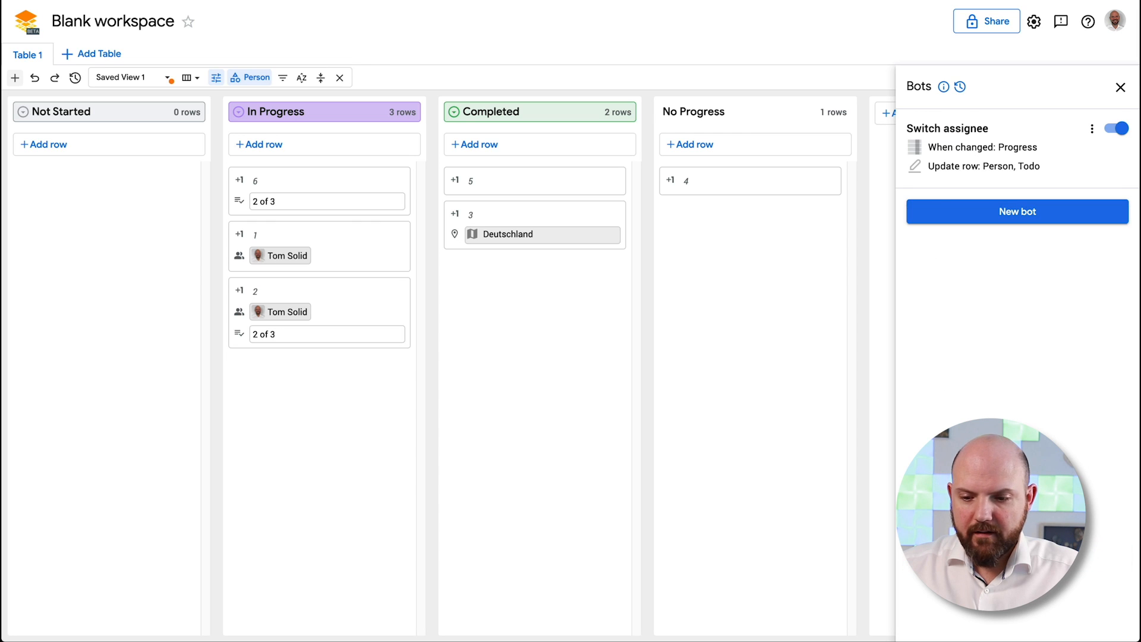
left_click(335, 238)
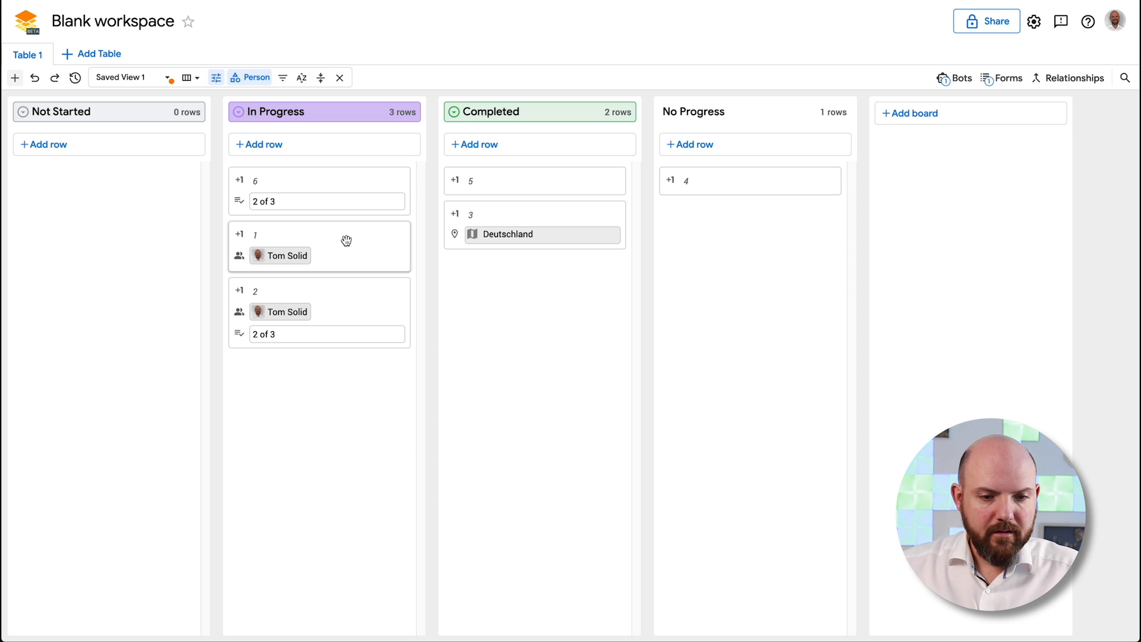
Move card 1 to Not Started, clear its assignee, then drag it back into In Progress
left_click(346, 240)
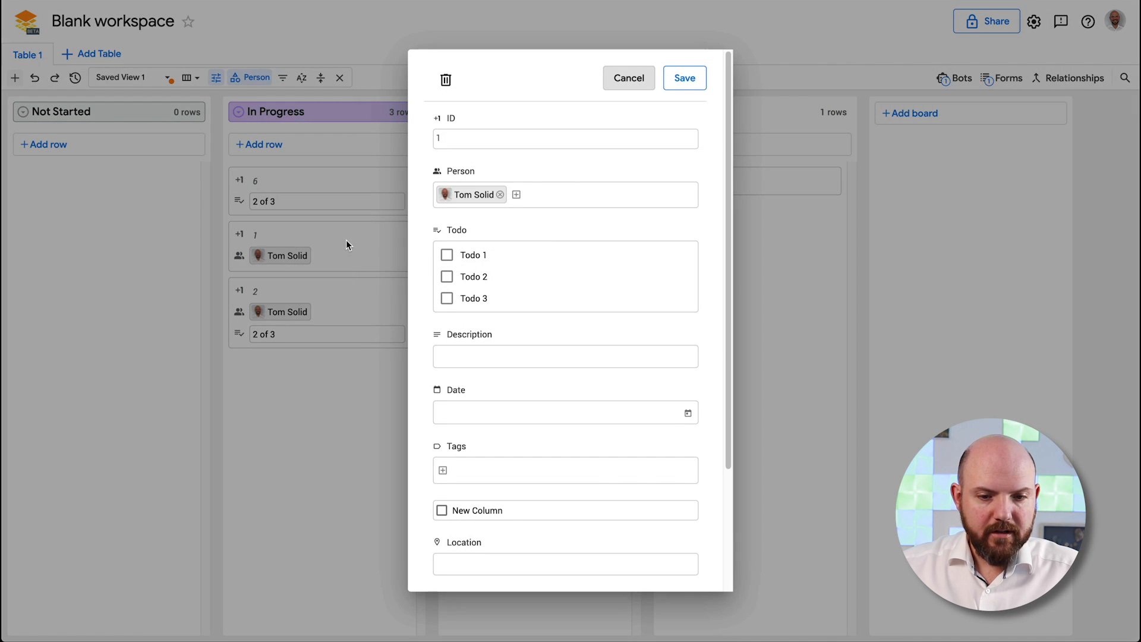
left_click(629, 78)
left_click_drag(359, 244, 155, 208)
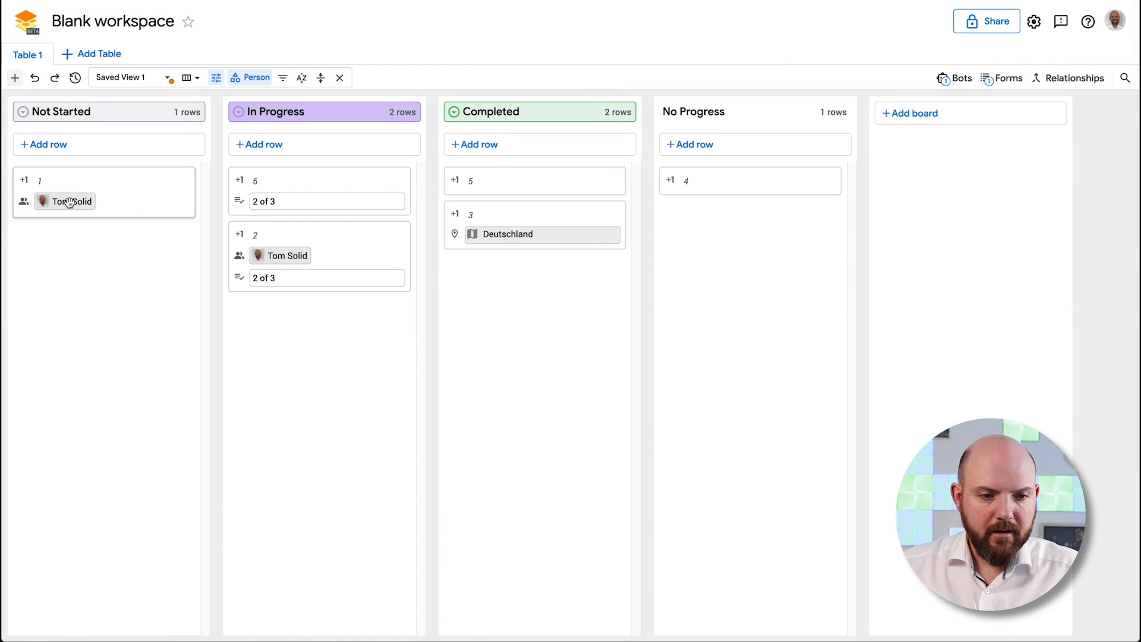
left_click(140, 215)
left_click(503, 195)
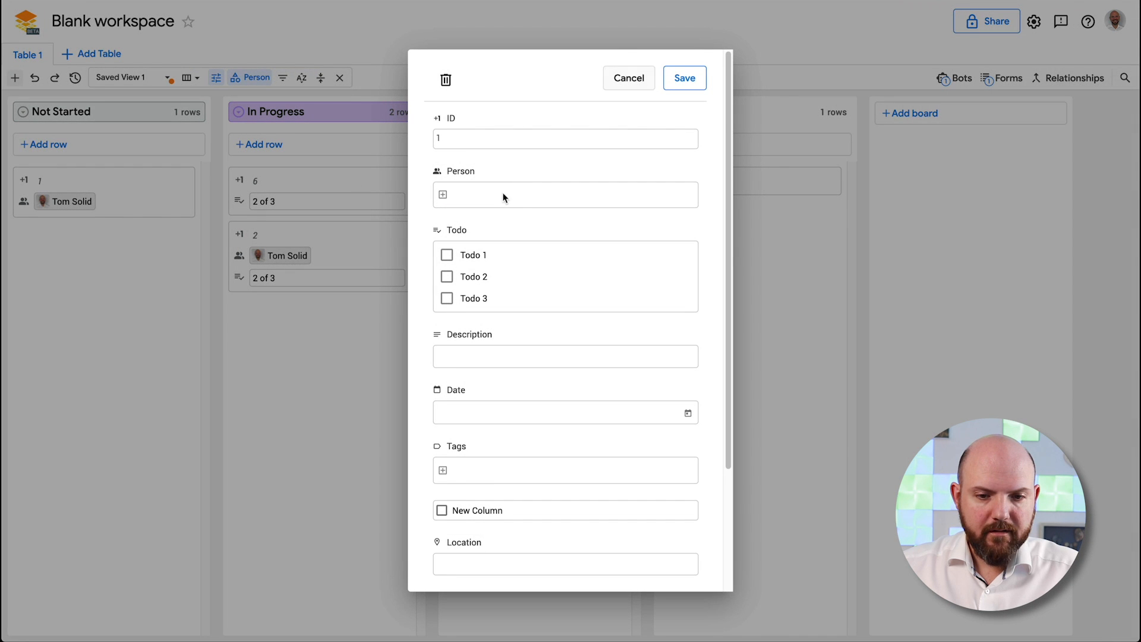
left_click(685, 80)
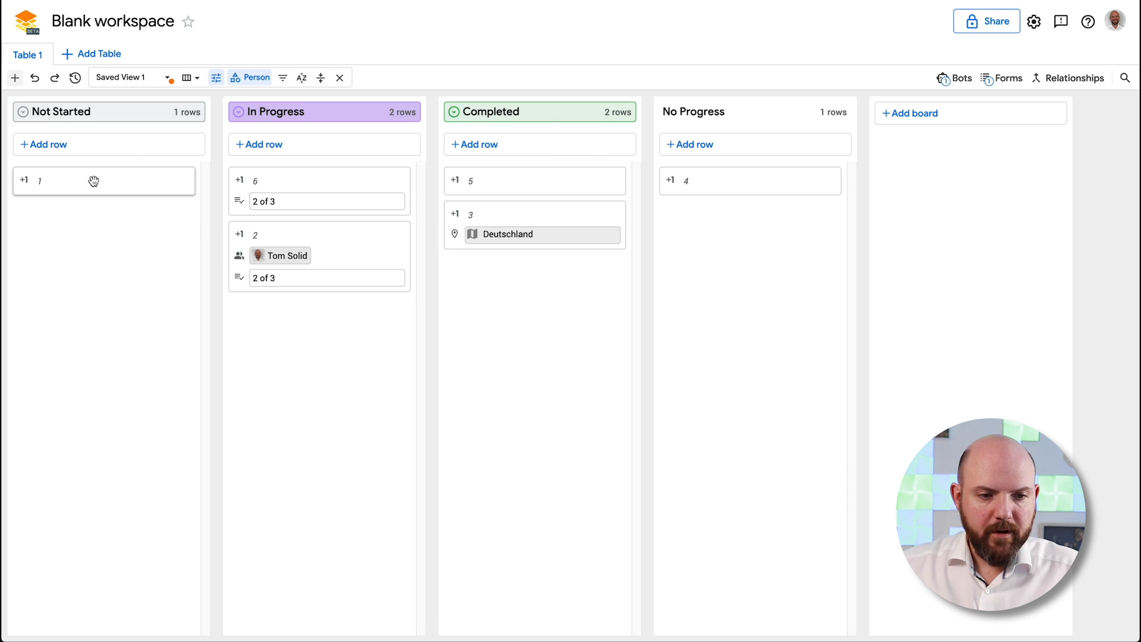
left_click_drag(91, 178, 318, 324)
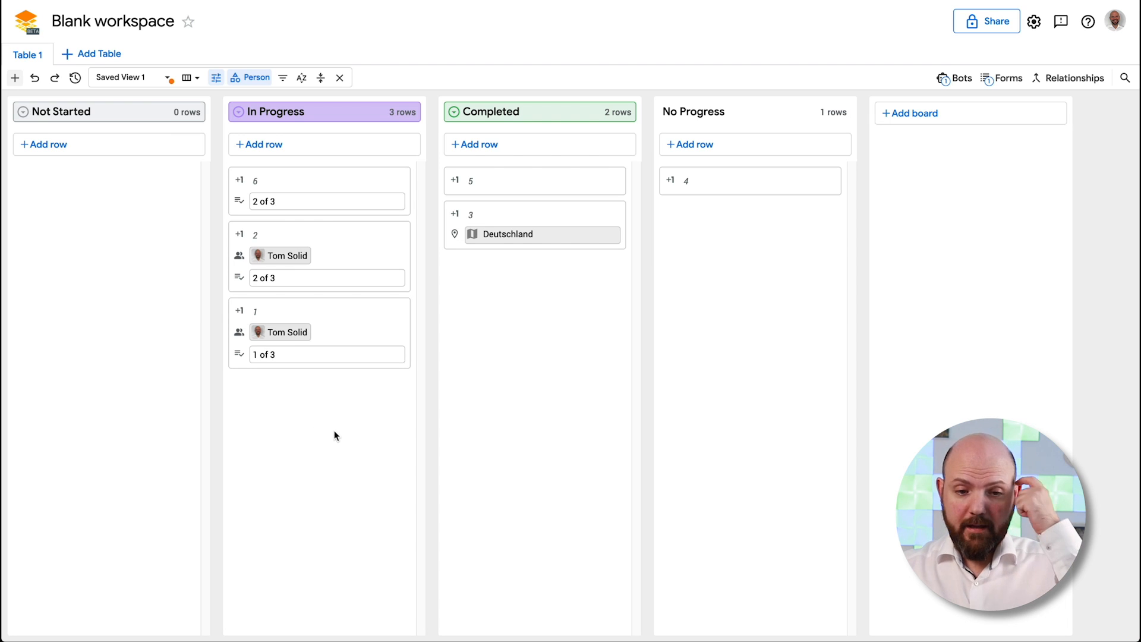
Review the Switch assignee bot's settings, then open the board's card display settings
left_click(955, 78)
left_click(1009, 169)
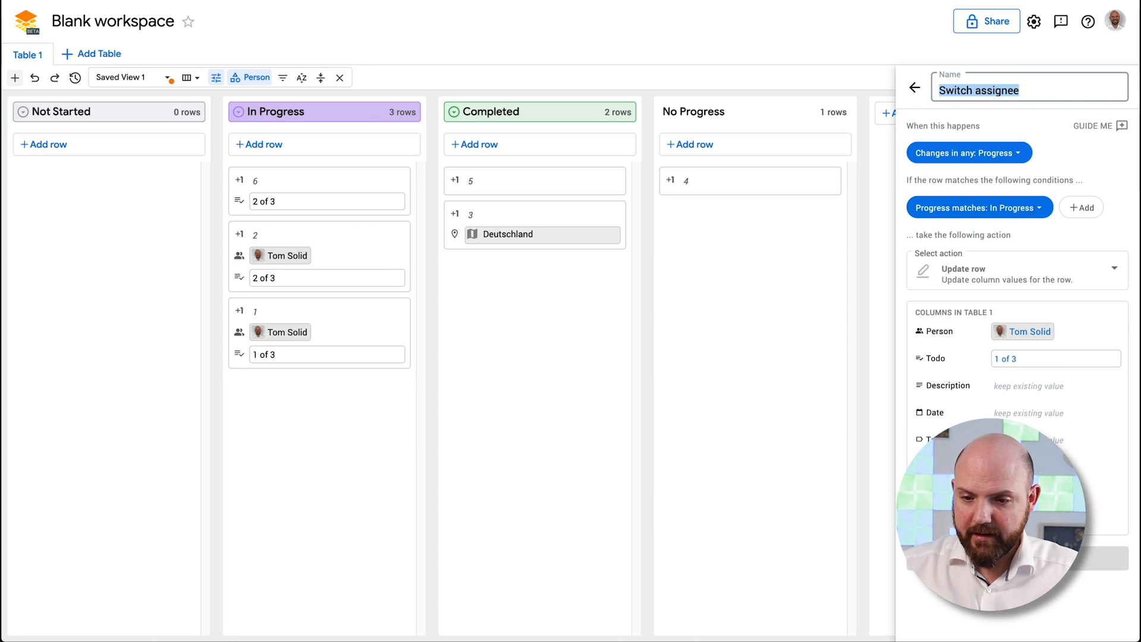
left_click(495, 458)
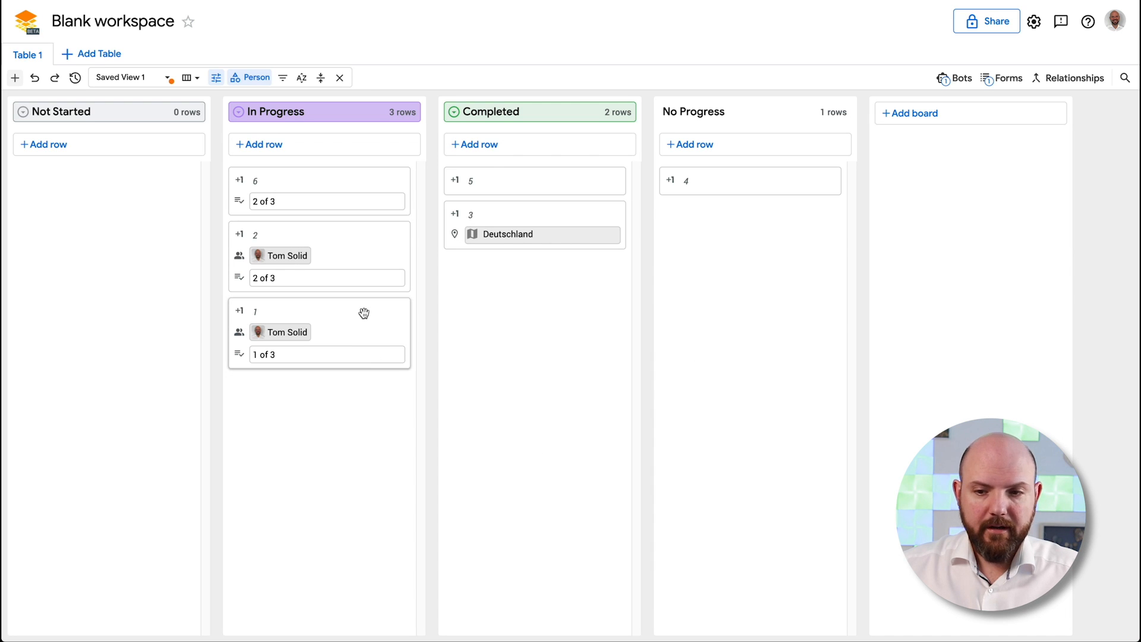
left_click(216, 79)
Close card display settings and view the Relationships window's From other tables tab
left_click(586, 473)
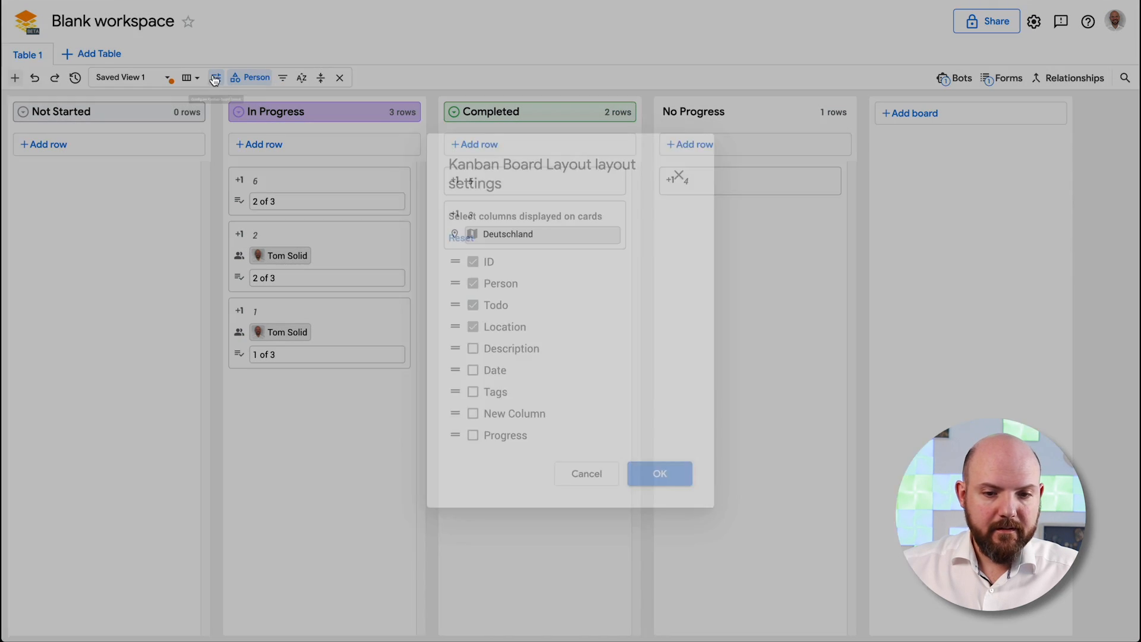
left_click(189, 77)
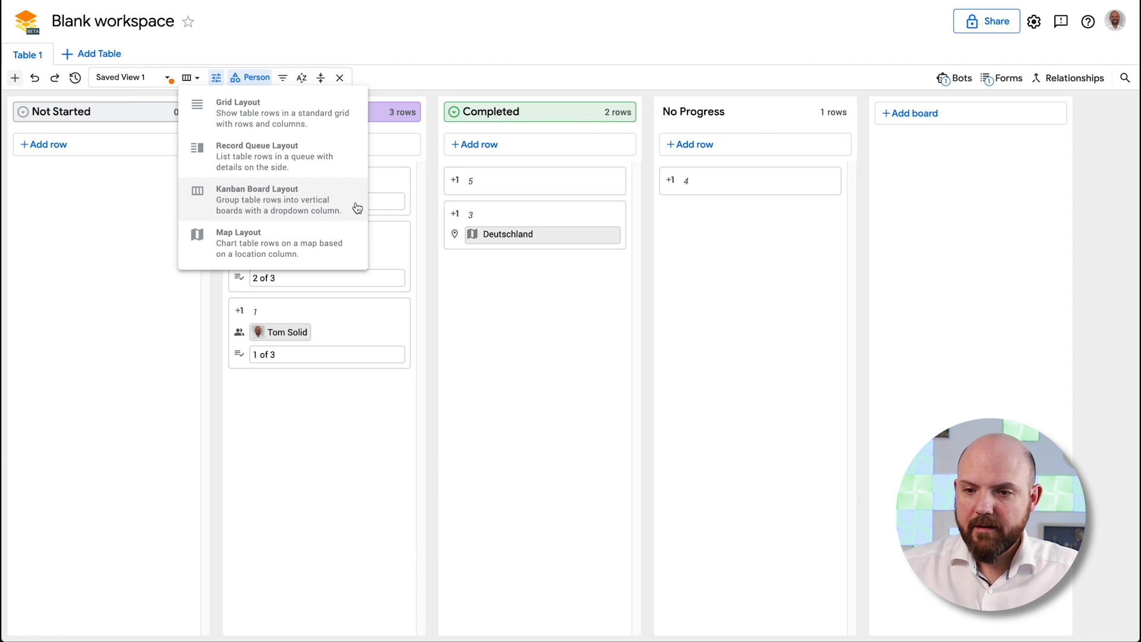
left_click(1080, 78)
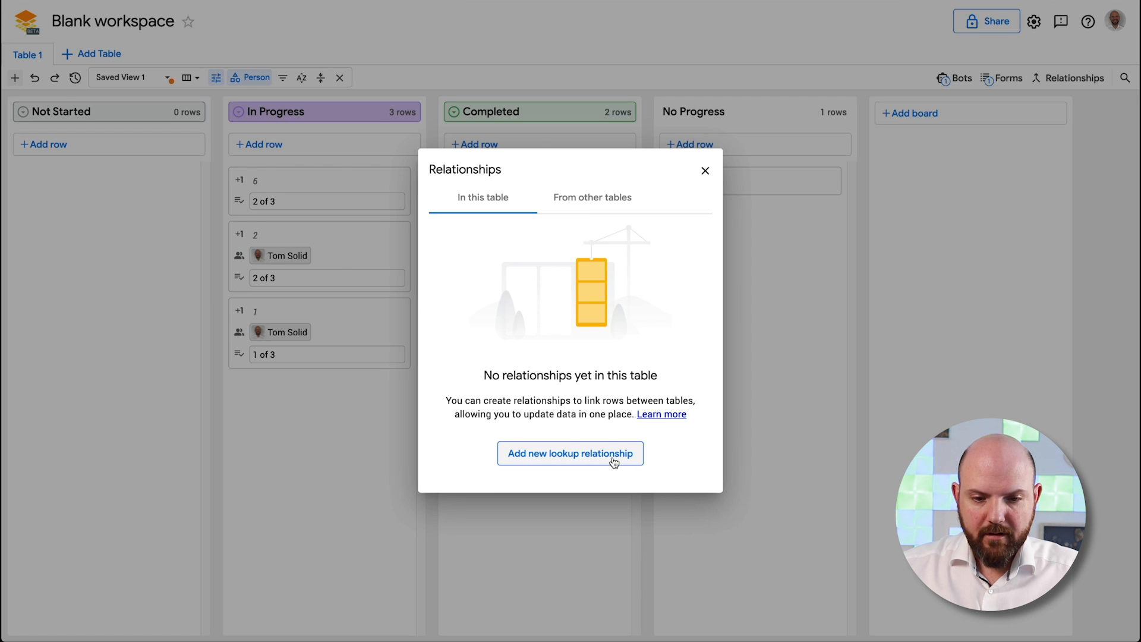
left_click(590, 200)
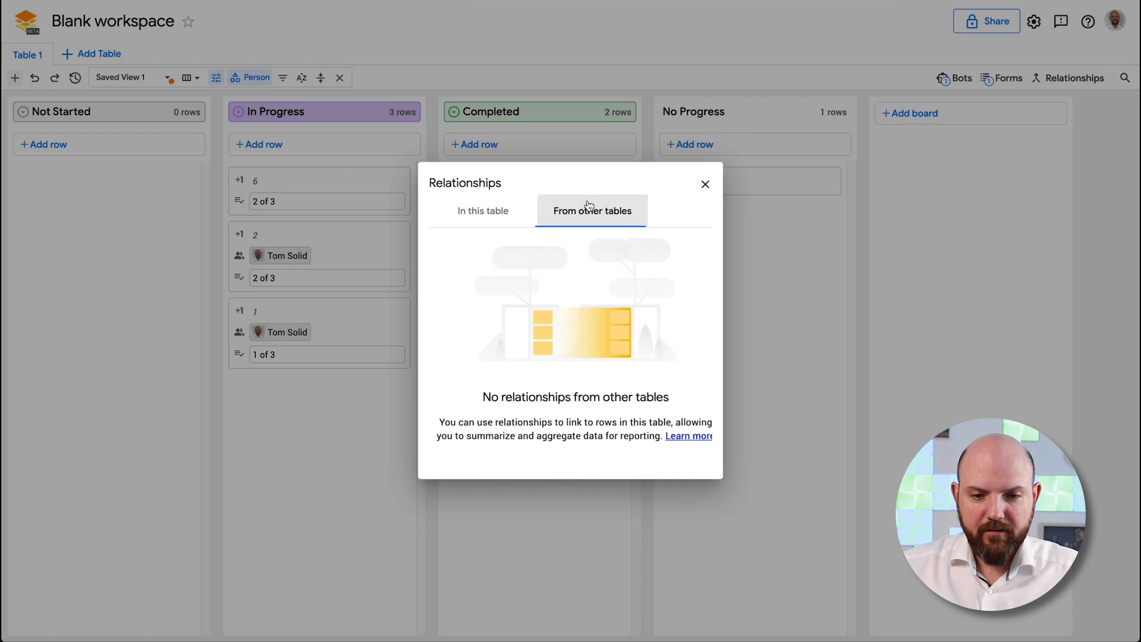
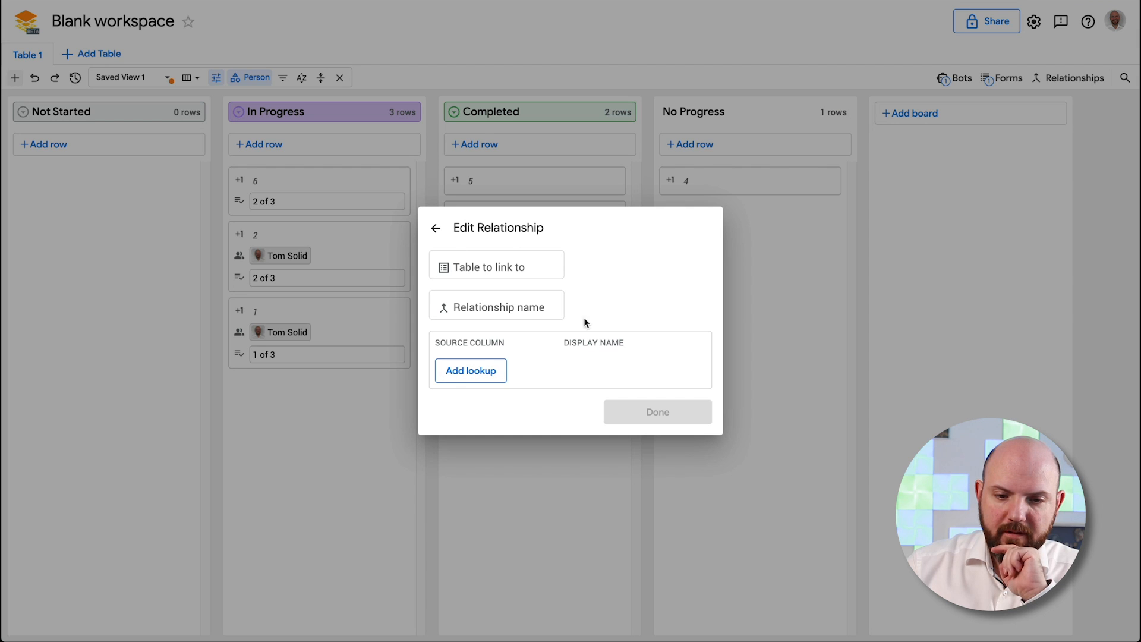
Close the relationship editor, show Table 1 as a Grid, and remove its Person grouping
left_click(641, 411)
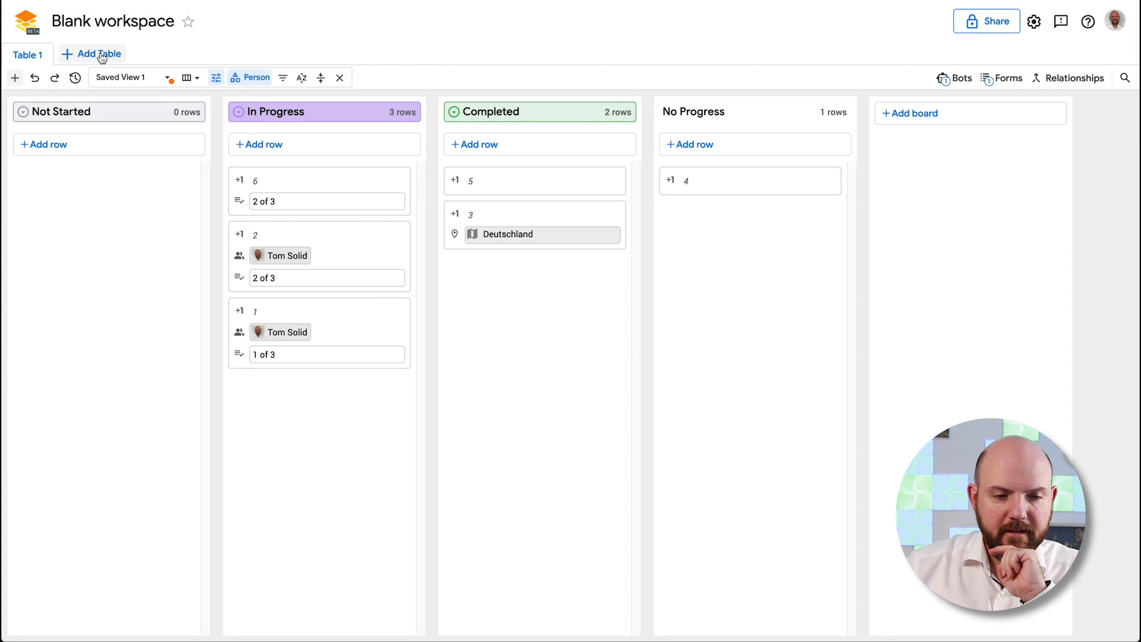
left_click(190, 77)
left_click(232, 103)
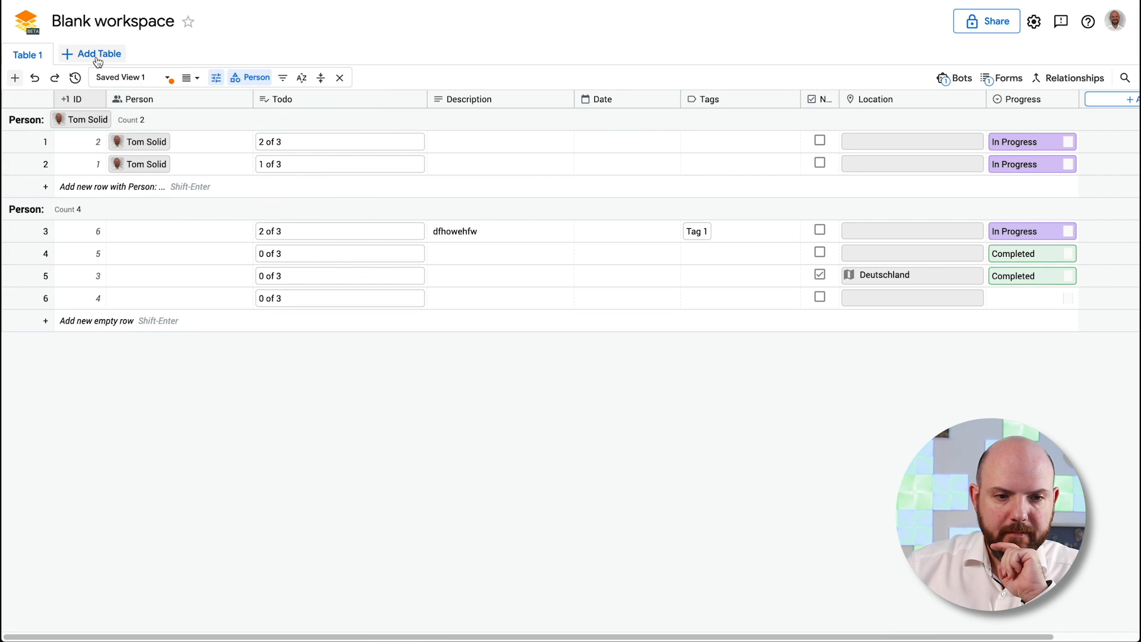
left_click(217, 77)
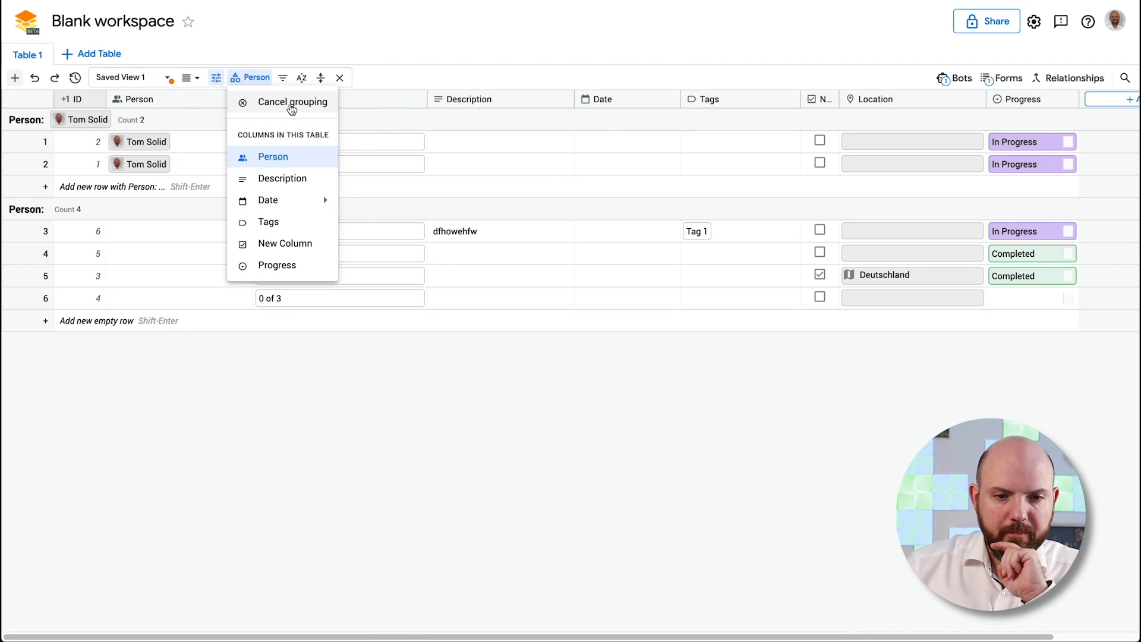
left_click(289, 103)
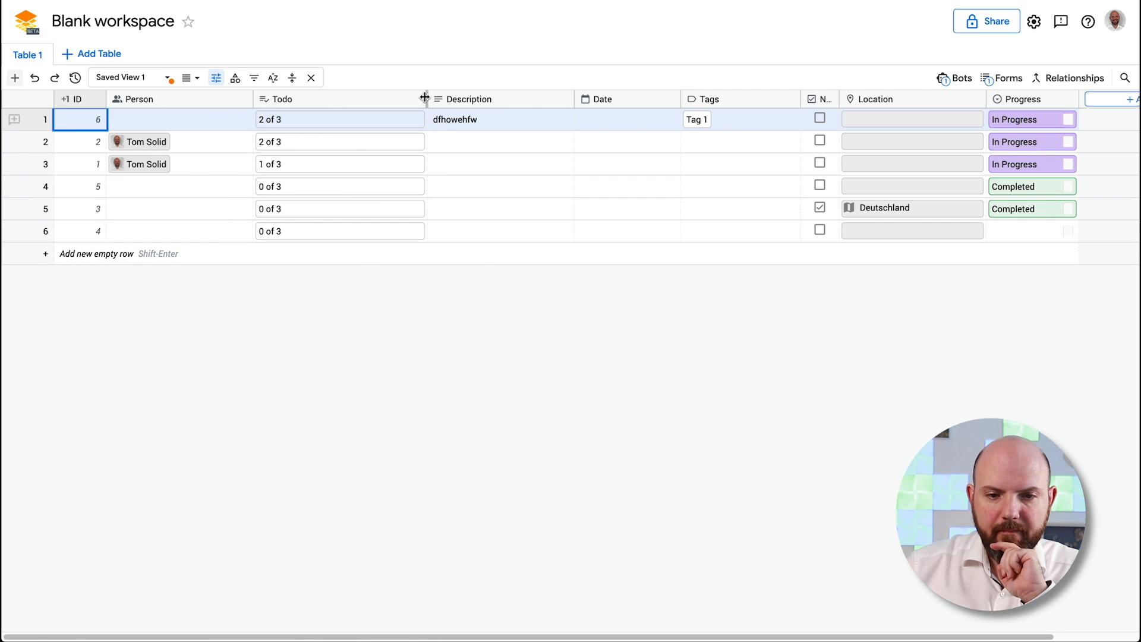
Narrow the Todo column and set row 4's Location to the United Nations Headquarters address
left_click_drag(426, 98, 361, 98)
left_click(820, 188)
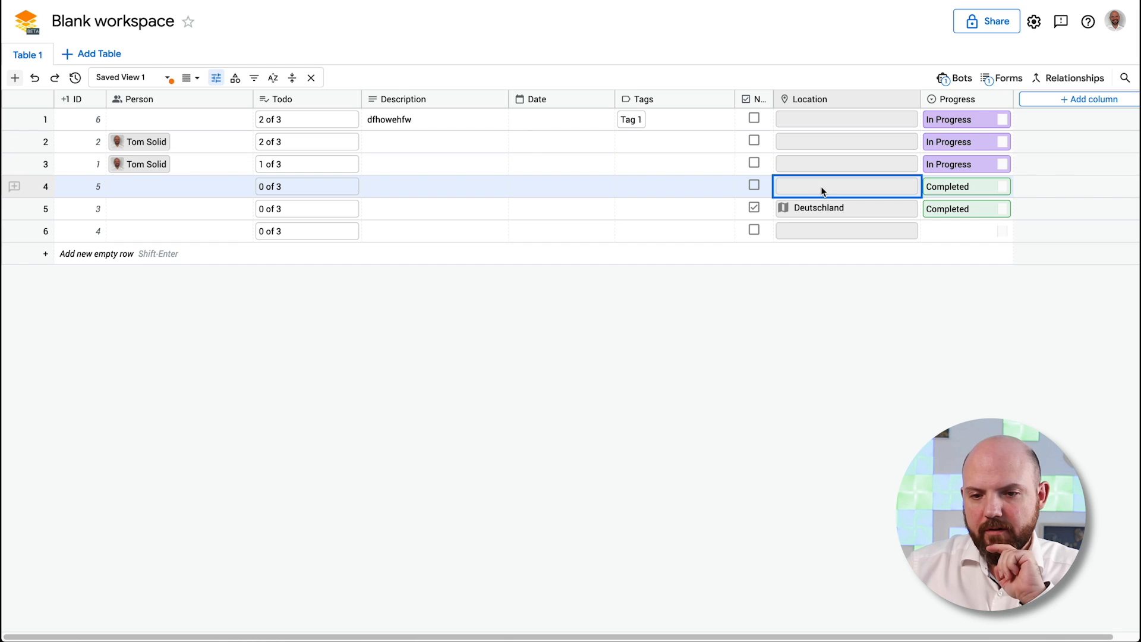
left_click(838, 185)
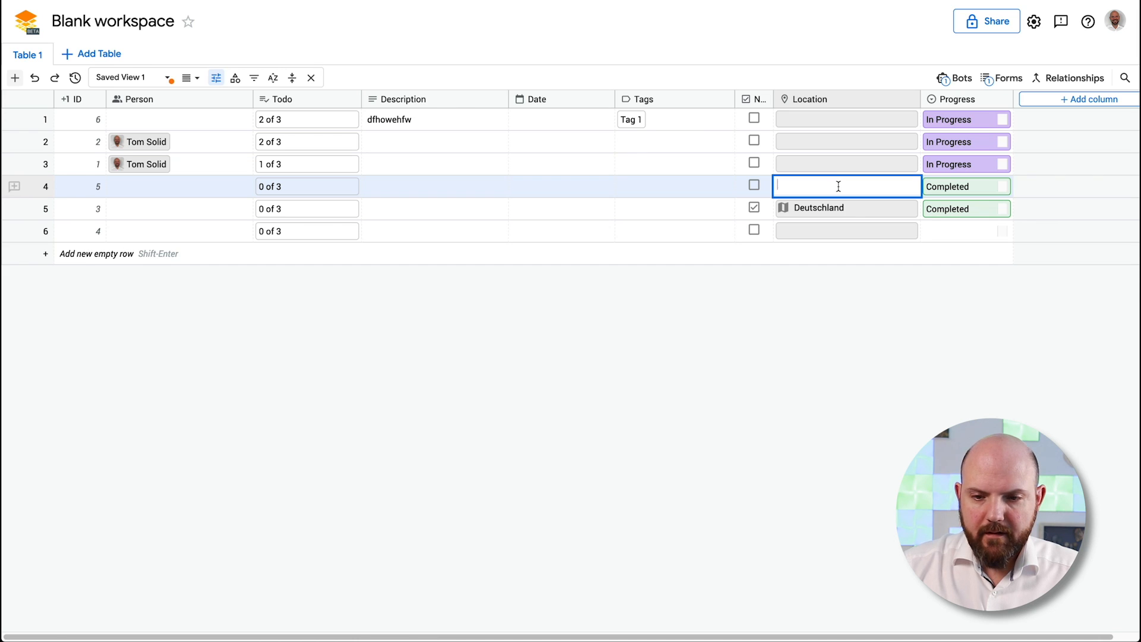
type("Unite")
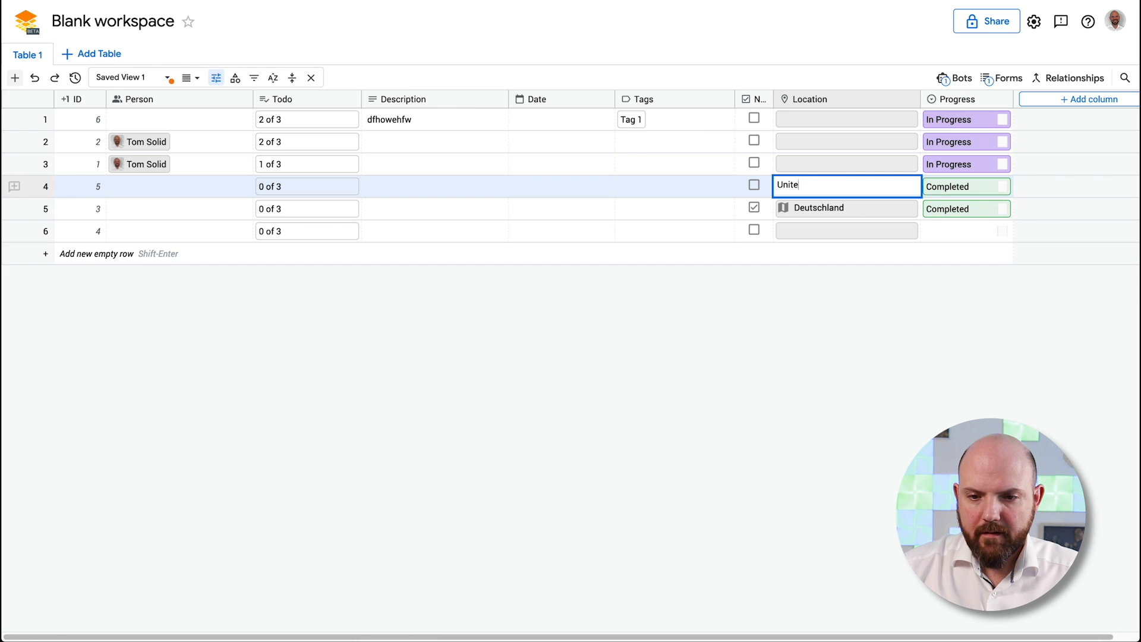
type("d")
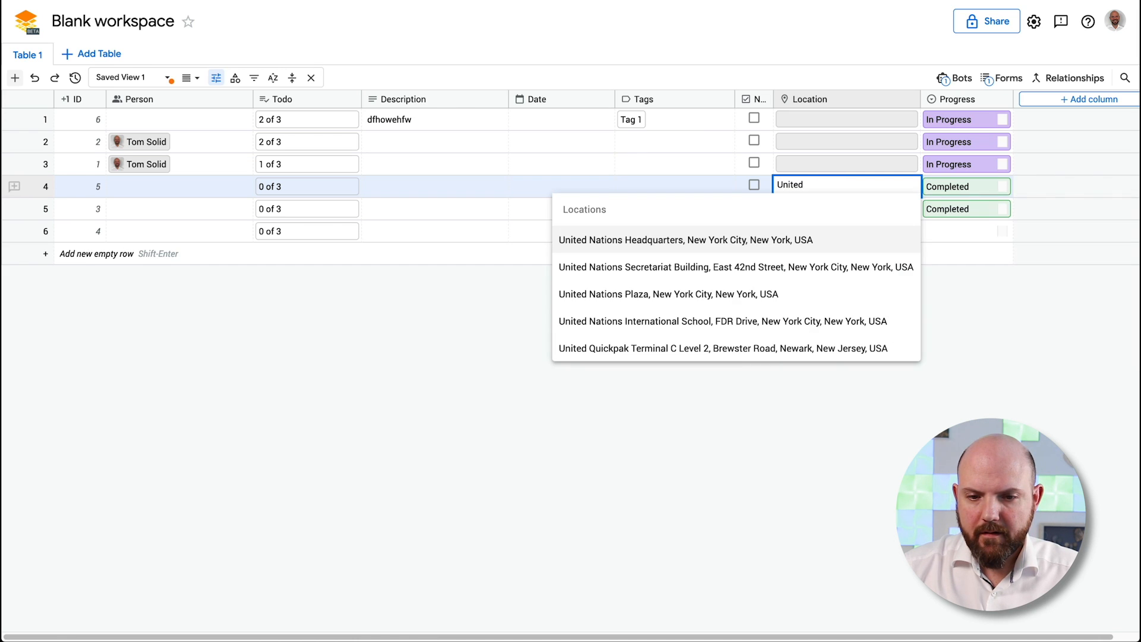
left_click(752, 245)
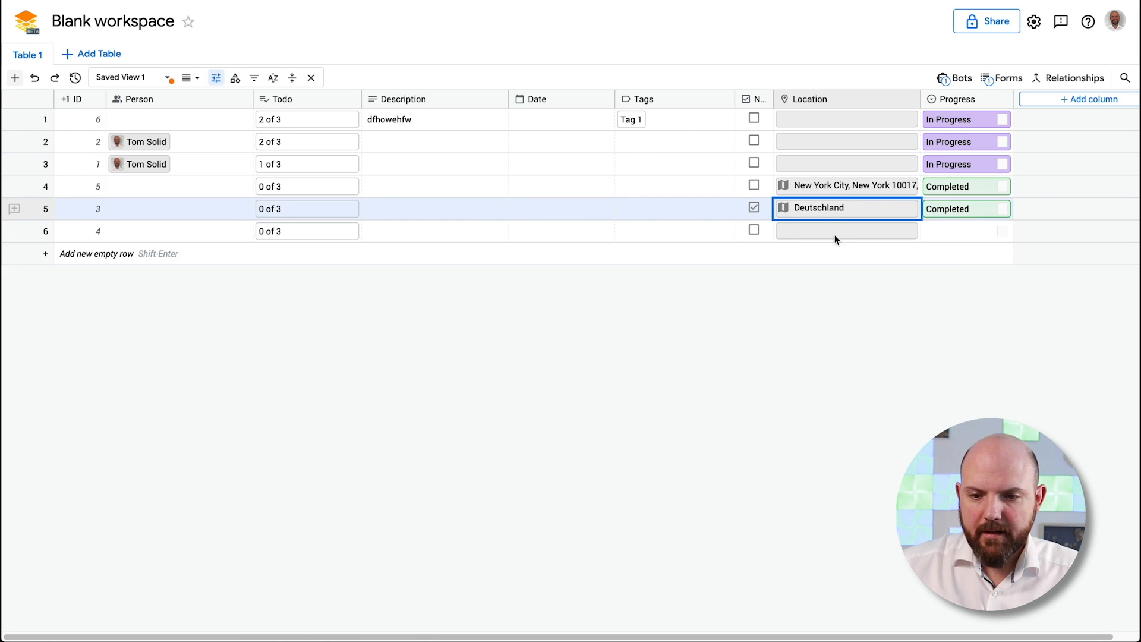
Assign the person to rows 4 and 5
left_click(154, 184)
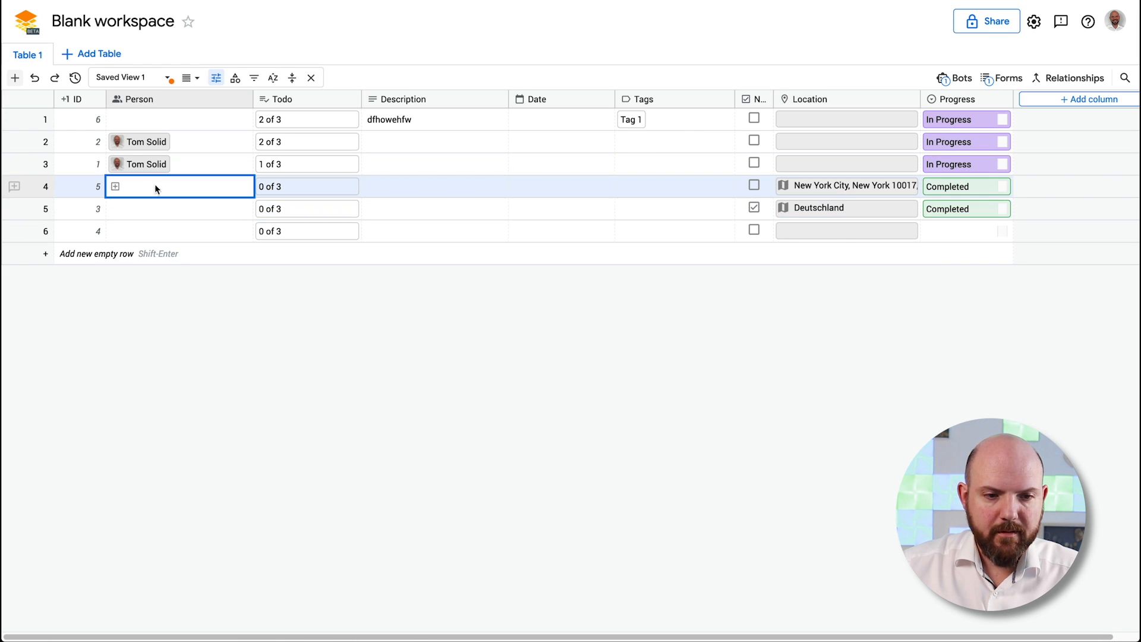
left_click(113, 186)
left_click(153, 253)
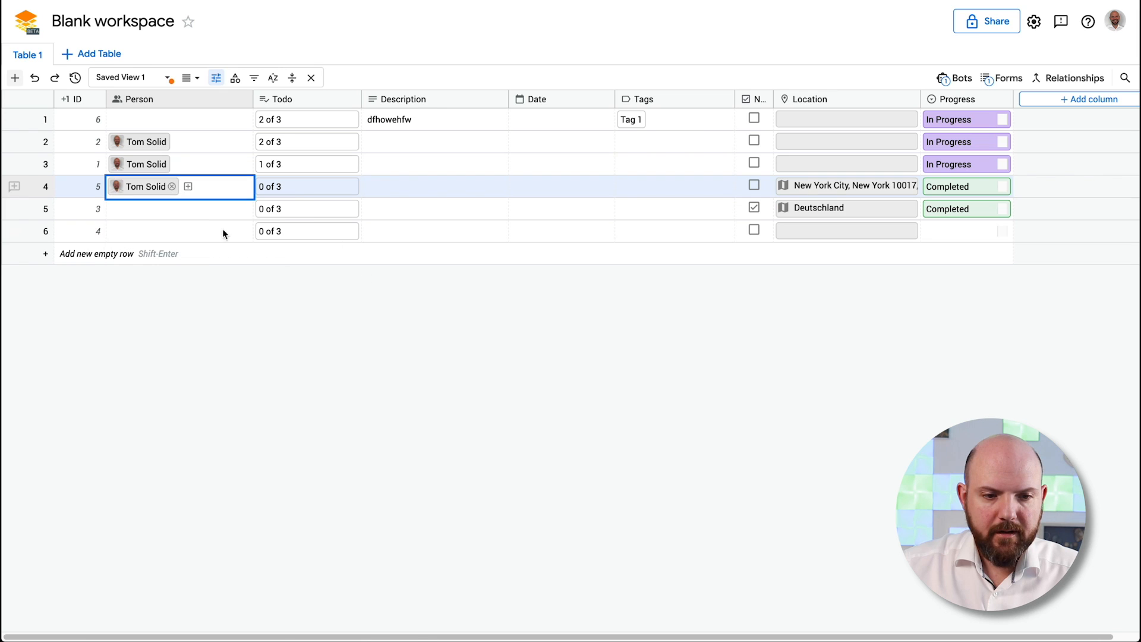
left_click(131, 216)
left_click(116, 210)
left_click(160, 264)
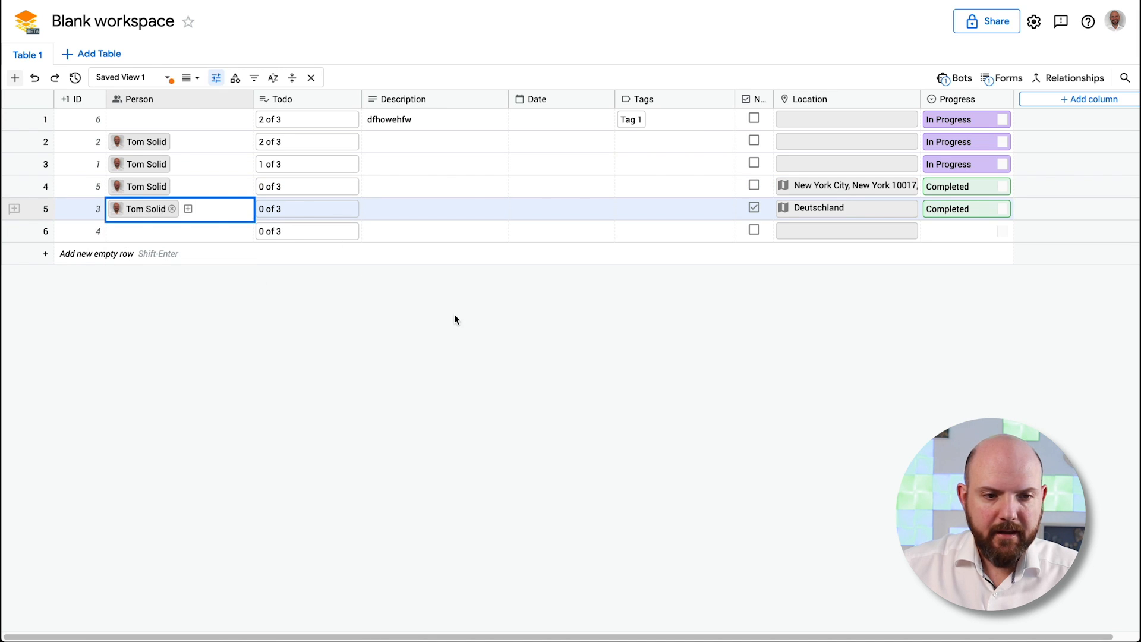
left_click(104, 54)
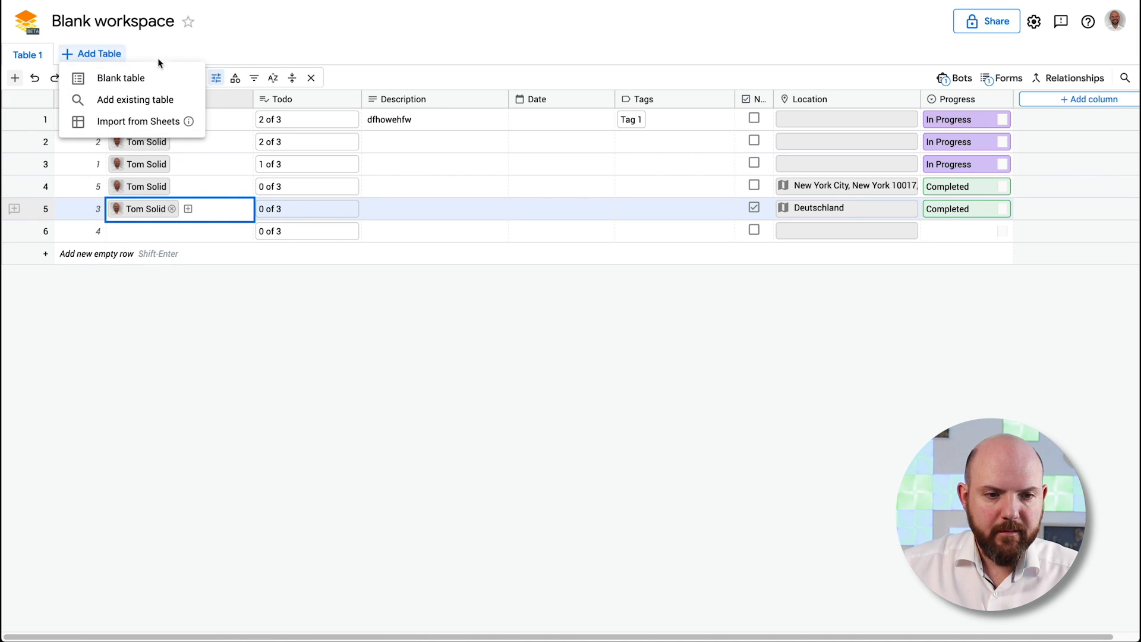
Create a blank Table 2 and make its first column a Job Title dropdown
left_click(137, 81)
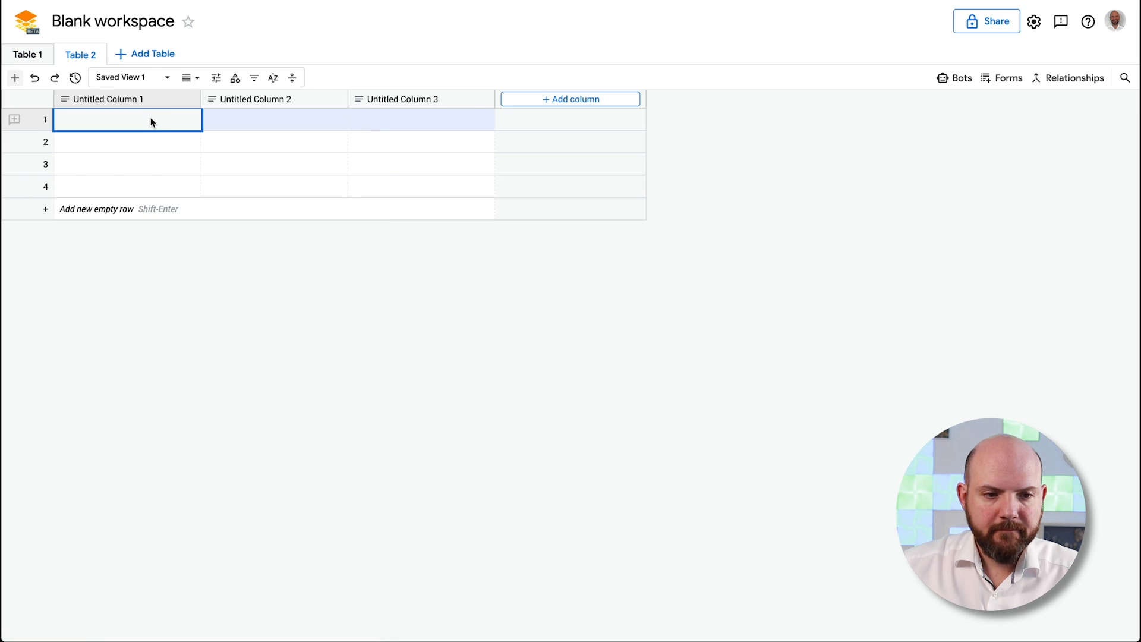
left_click(124, 99)
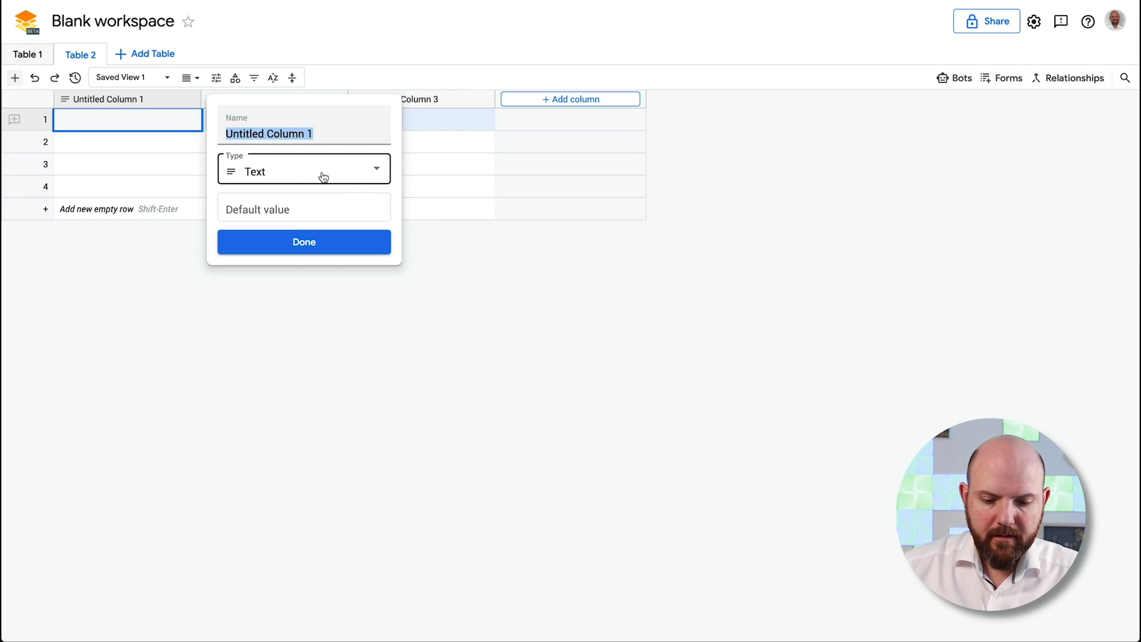
type("Job")
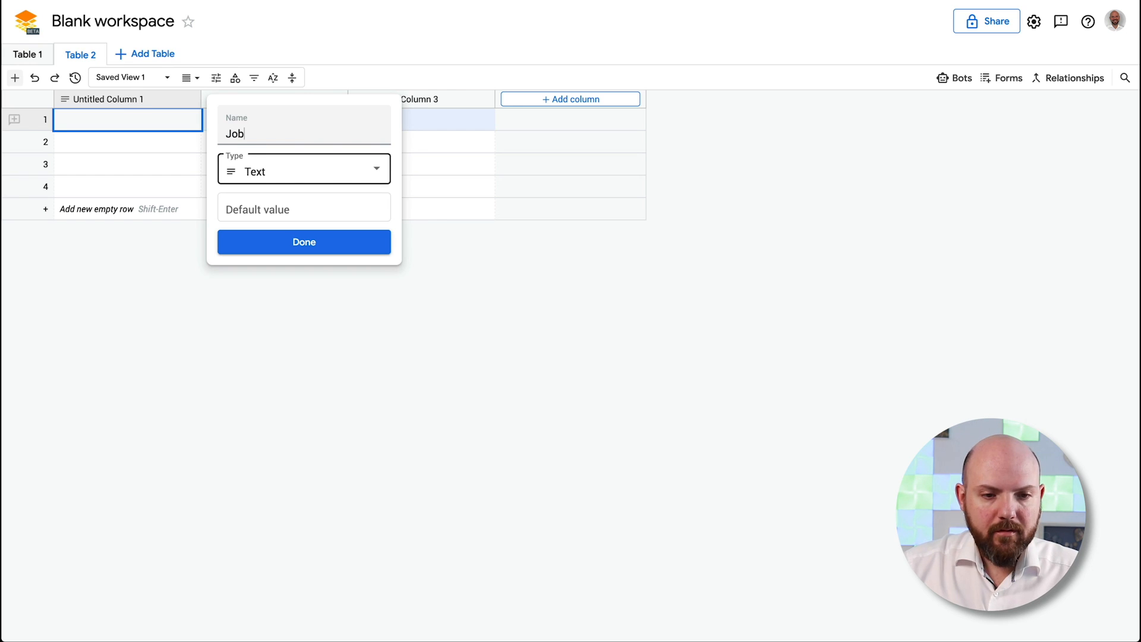
type(" D")
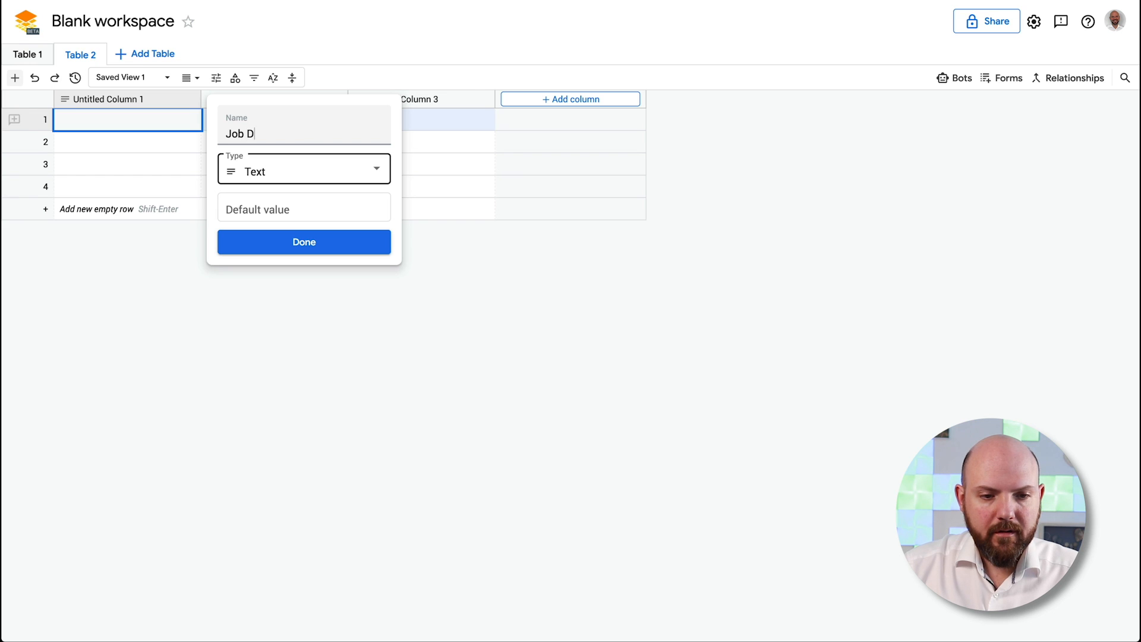
key("BackSpace")
type("Title")
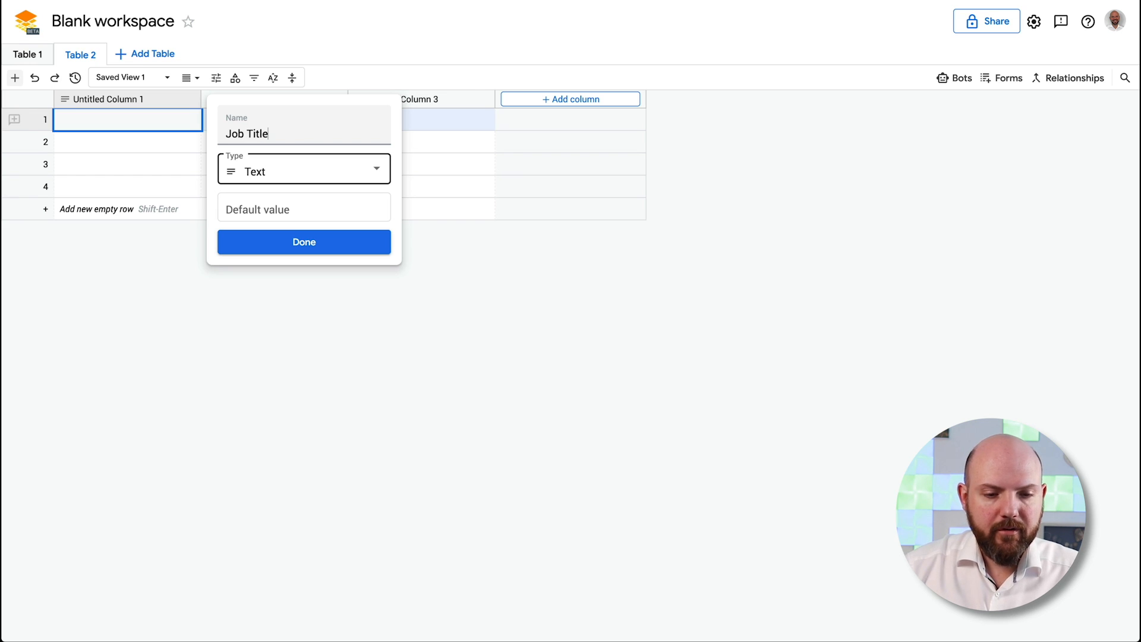
left_click(357, 174)
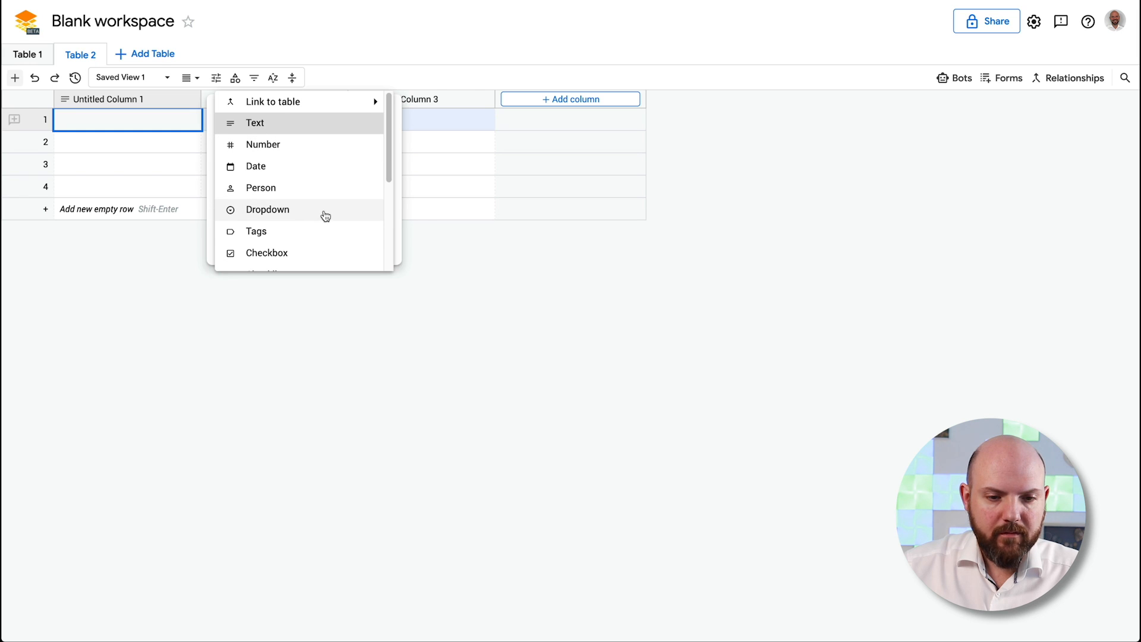
left_click(294, 212)
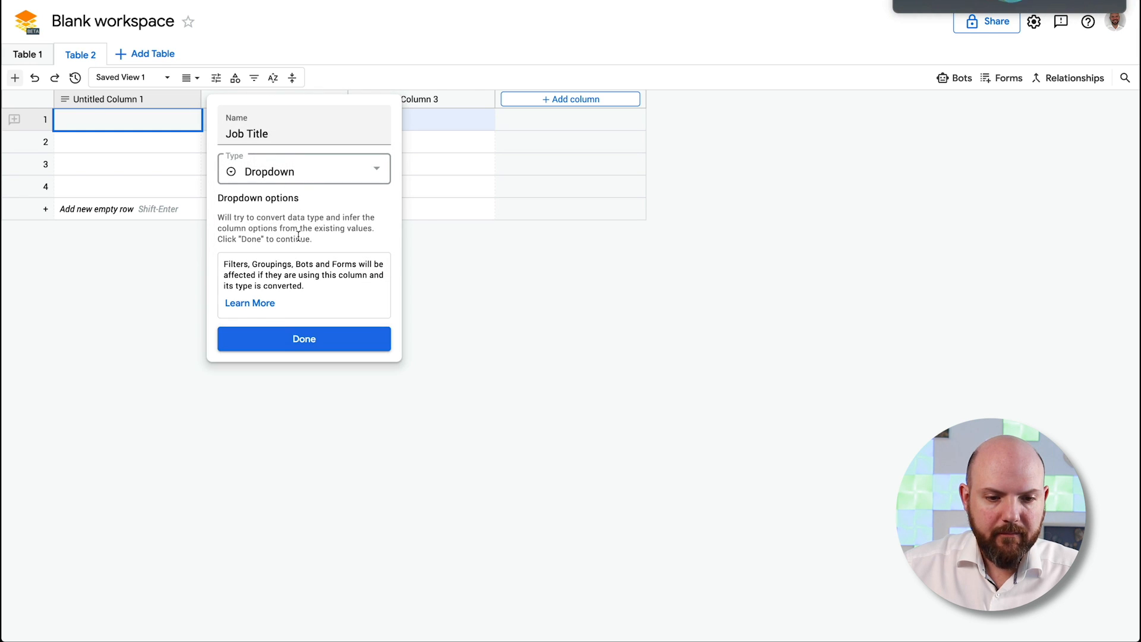
left_click(304, 339)
Add a new productivity option to row 1's Job Title dropdown
left_click(137, 121)
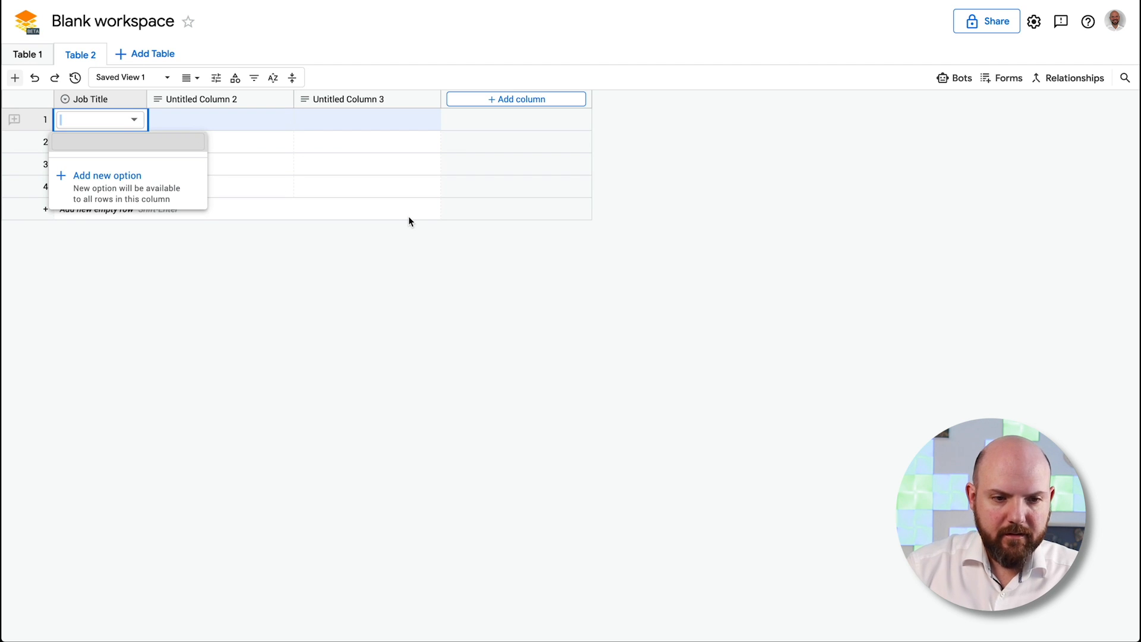
left_click(130, 205)
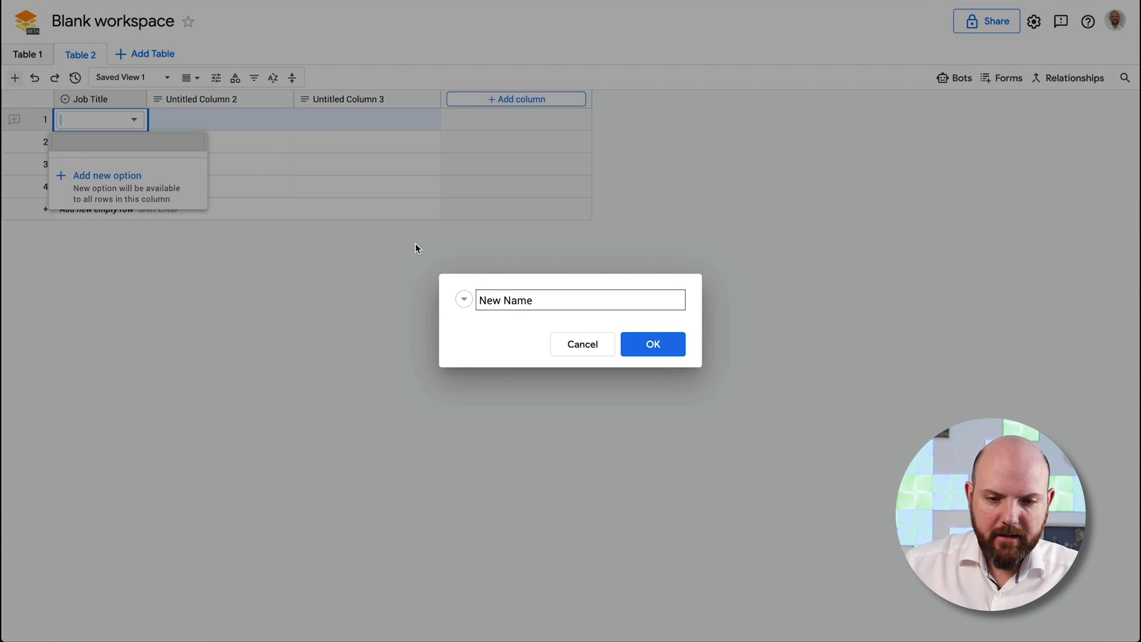
triple_click(562, 297)
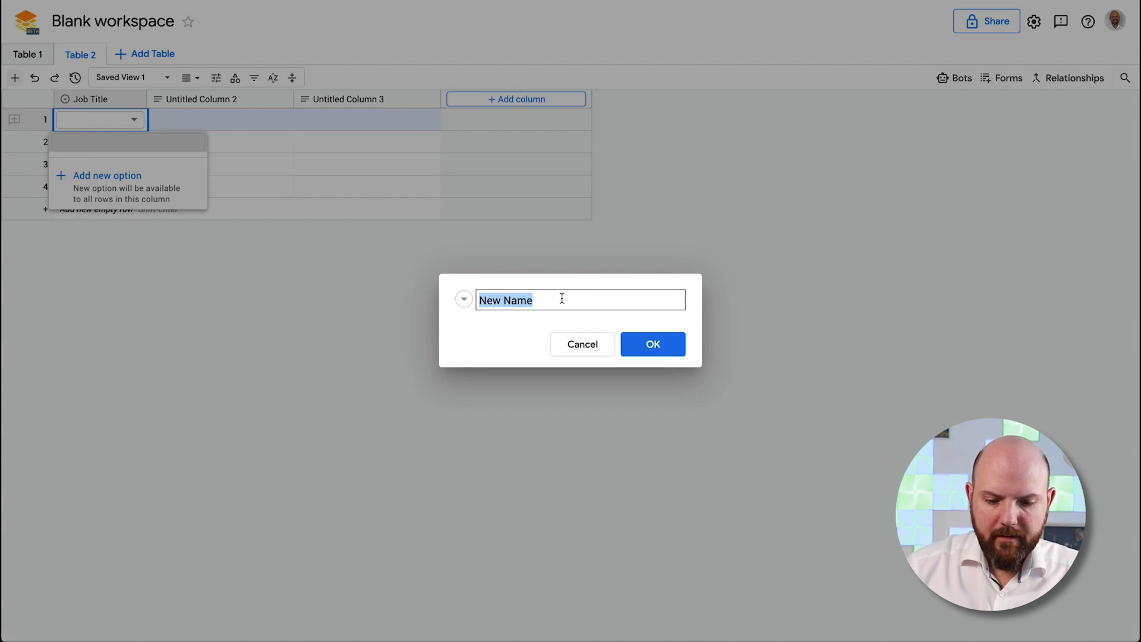
type("Productivity Coach")
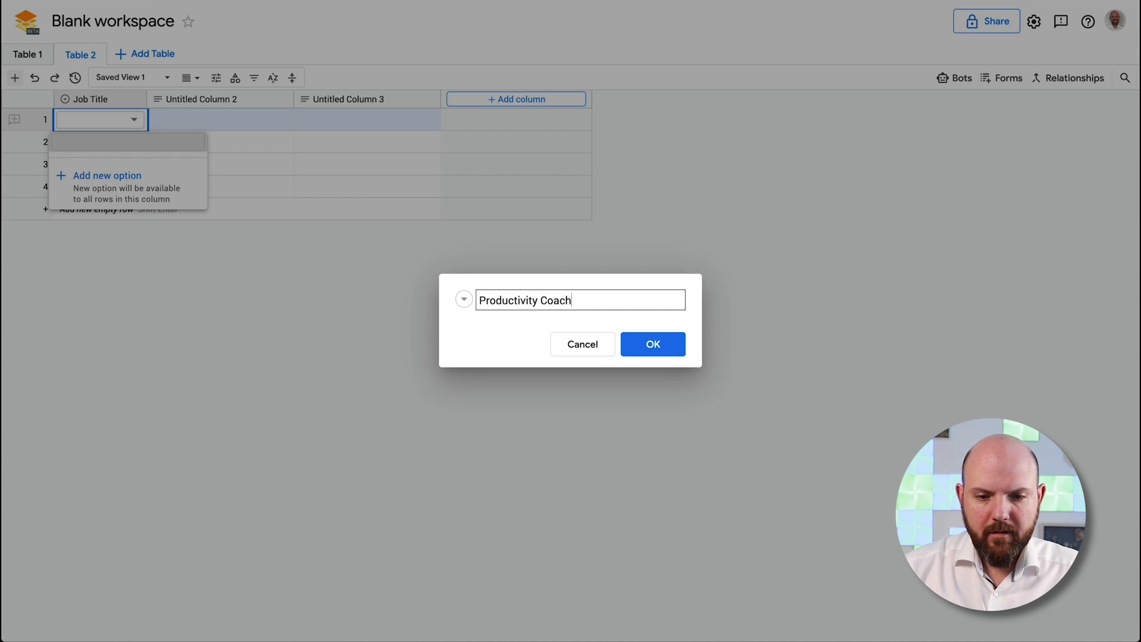
key("Return")
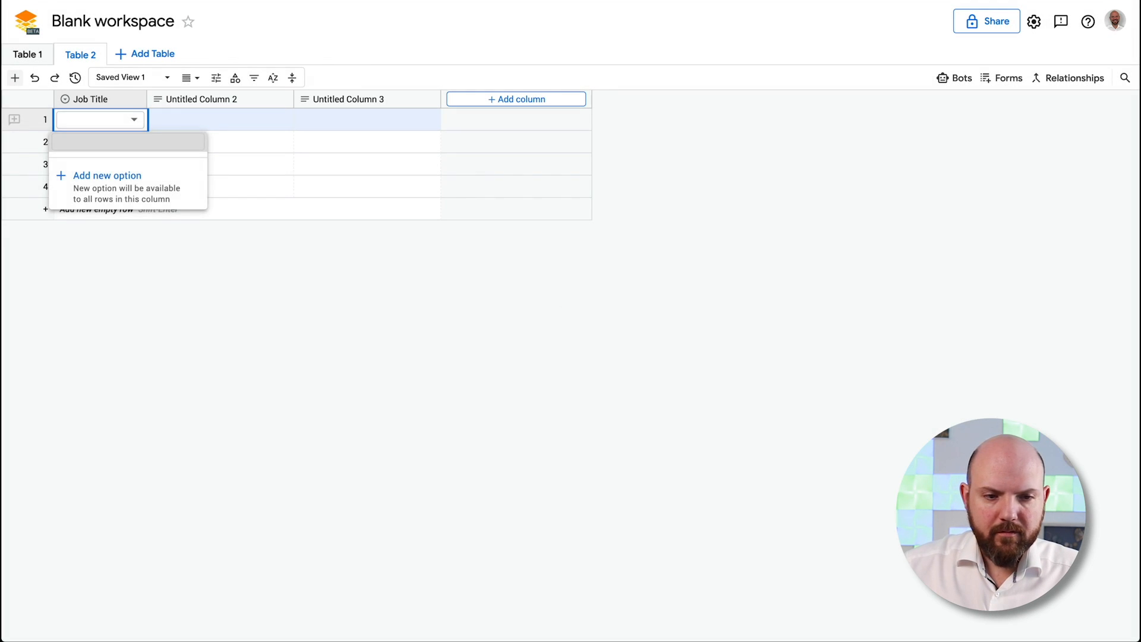
Start a new relationship named Rel1 linking Table 2 to Table 1
left_click(1059, 76)
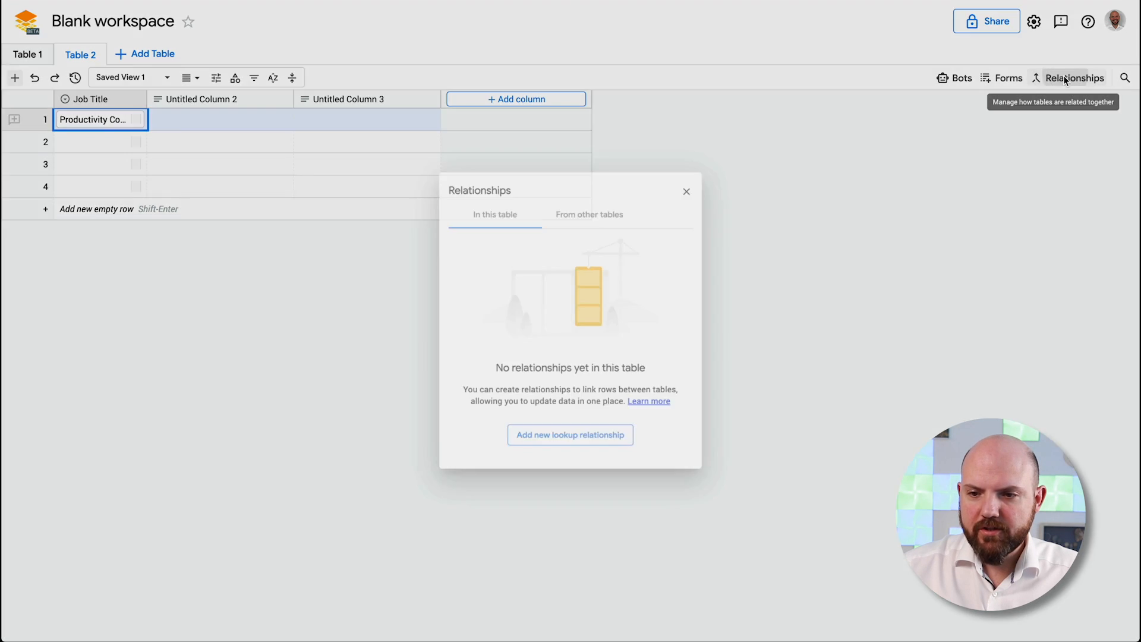
left_click(566, 455)
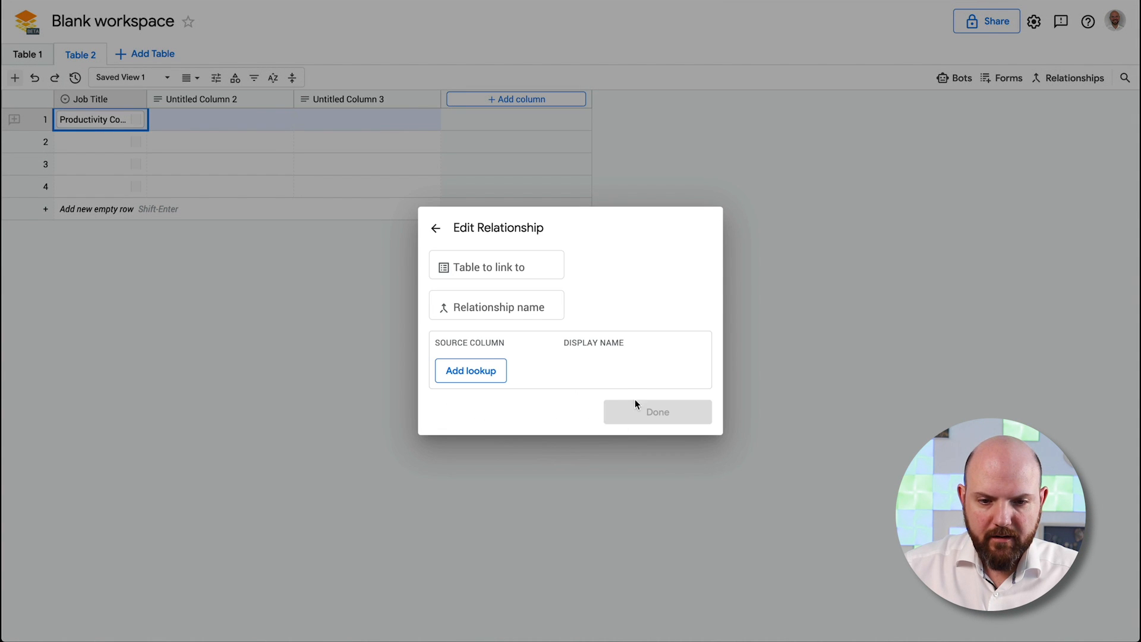
left_click(460, 264)
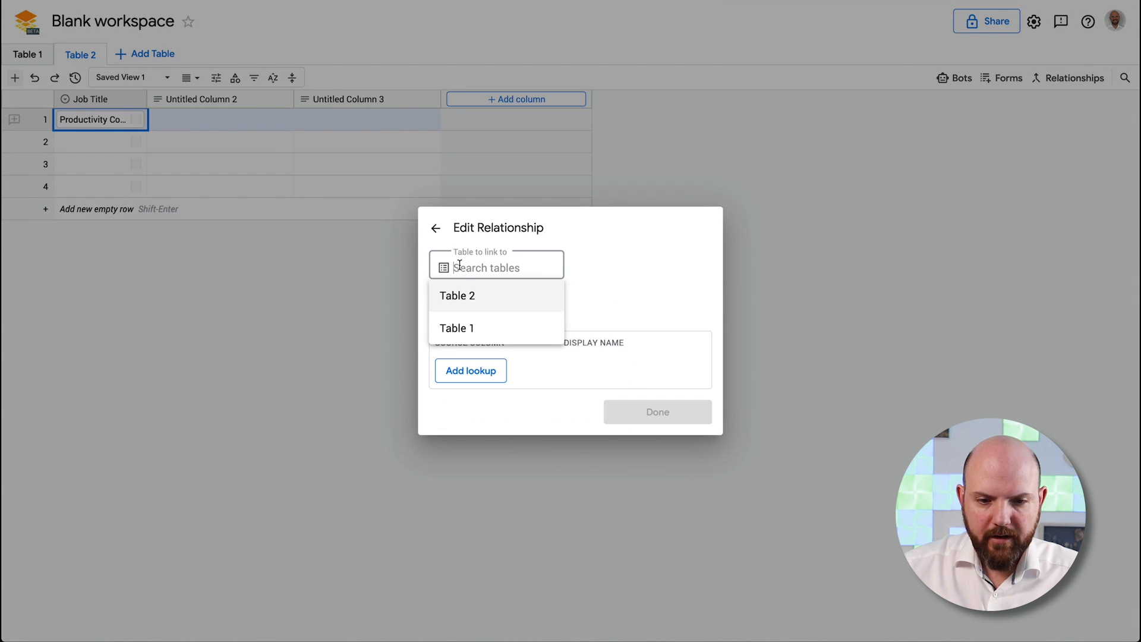
left_click(467, 328)
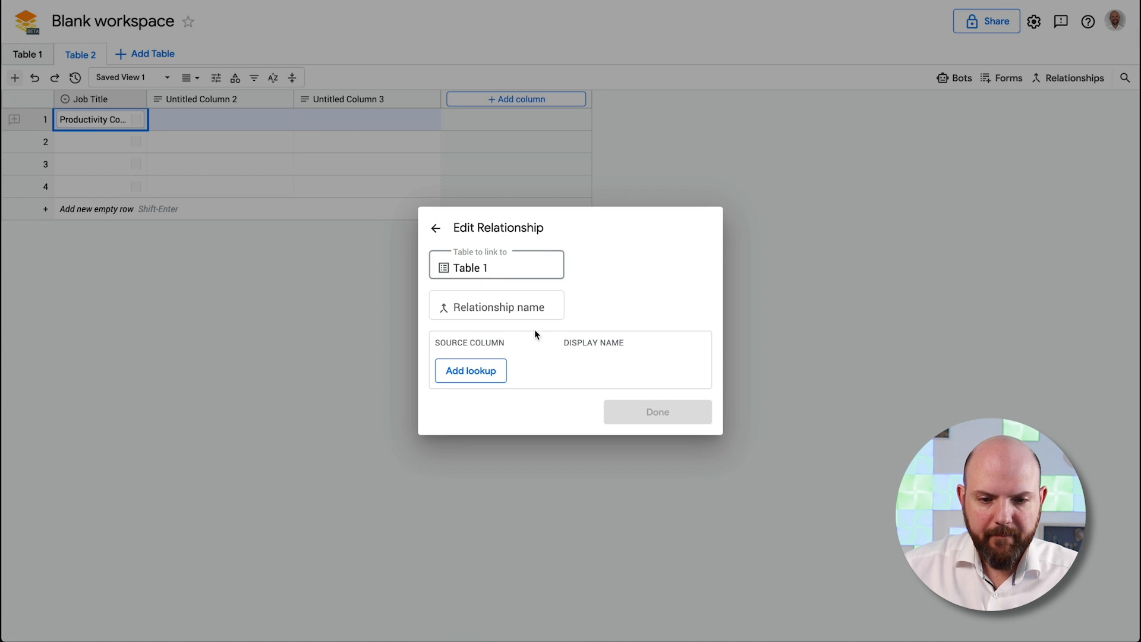
left_click(480, 307)
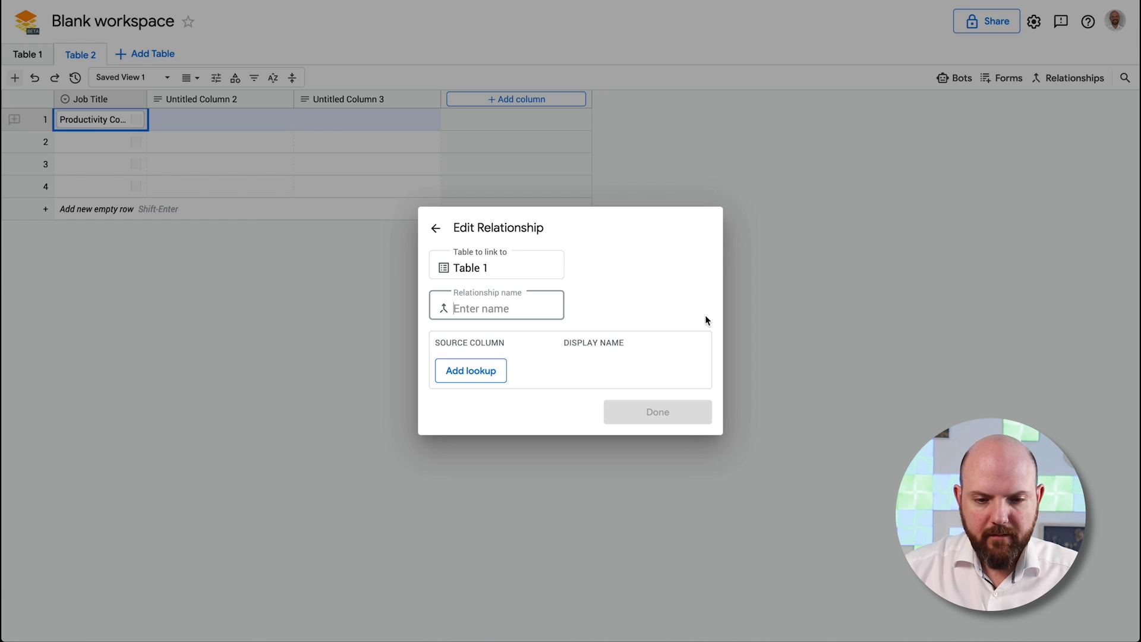
type("Rel1")
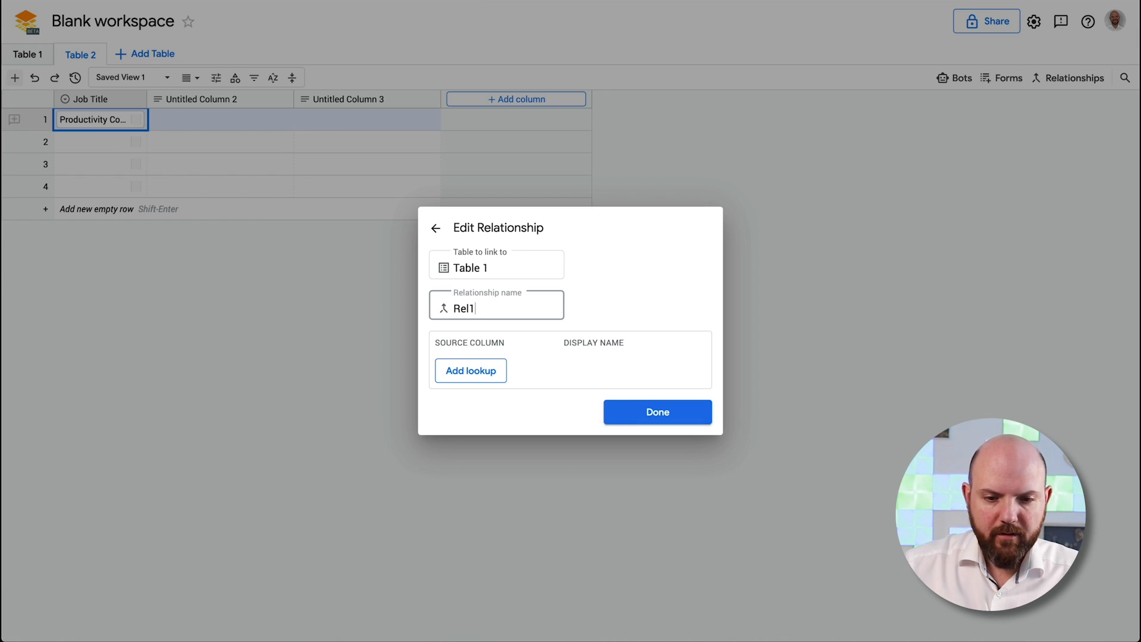
Add a Person lookup to the Rel1 relationship and create it
left_click(474, 378)
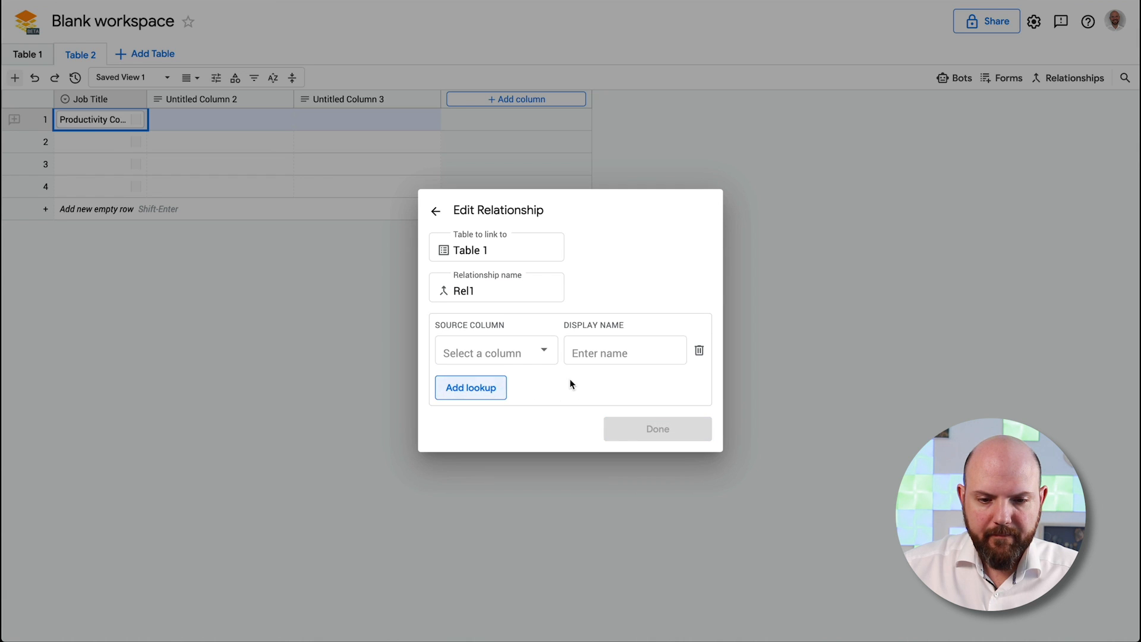
left_click(535, 365)
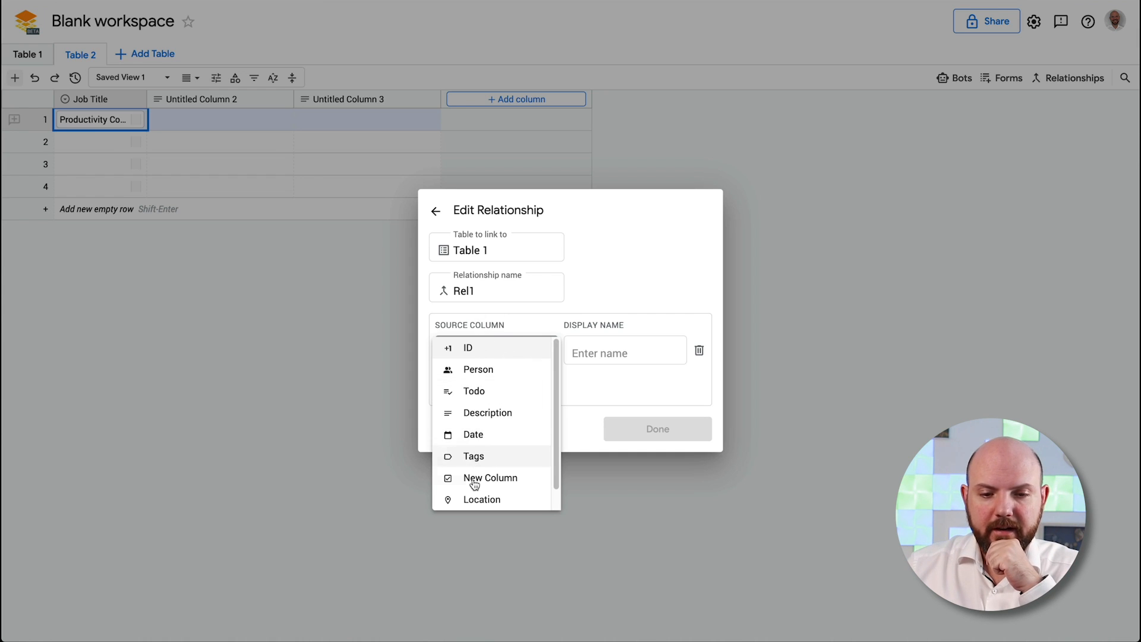
left_click(482, 372)
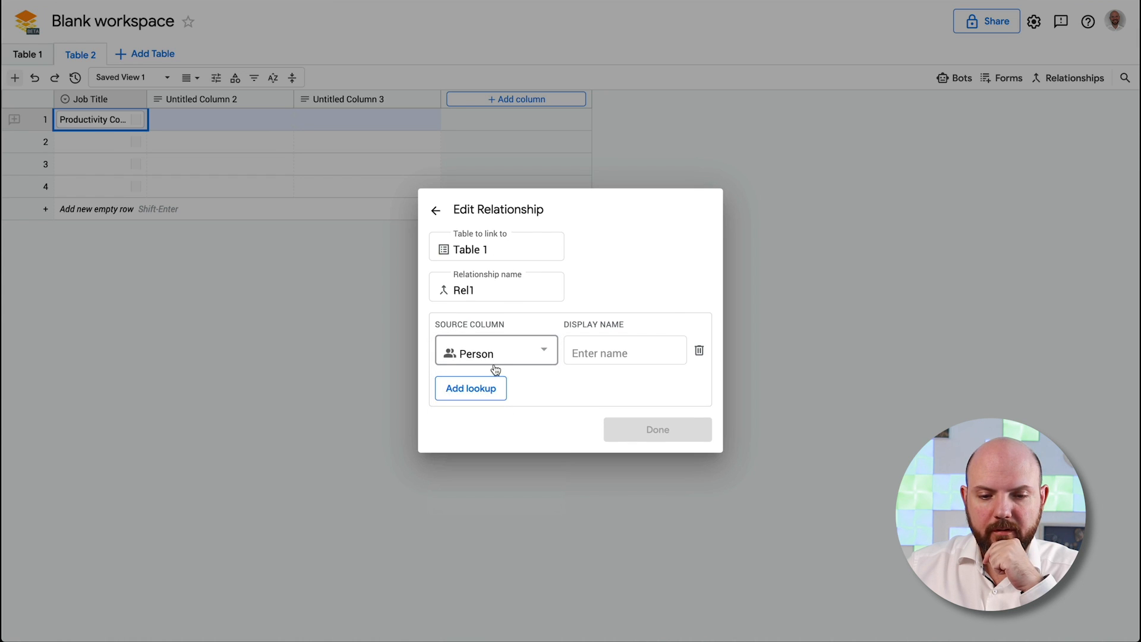
left_click(605, 353)
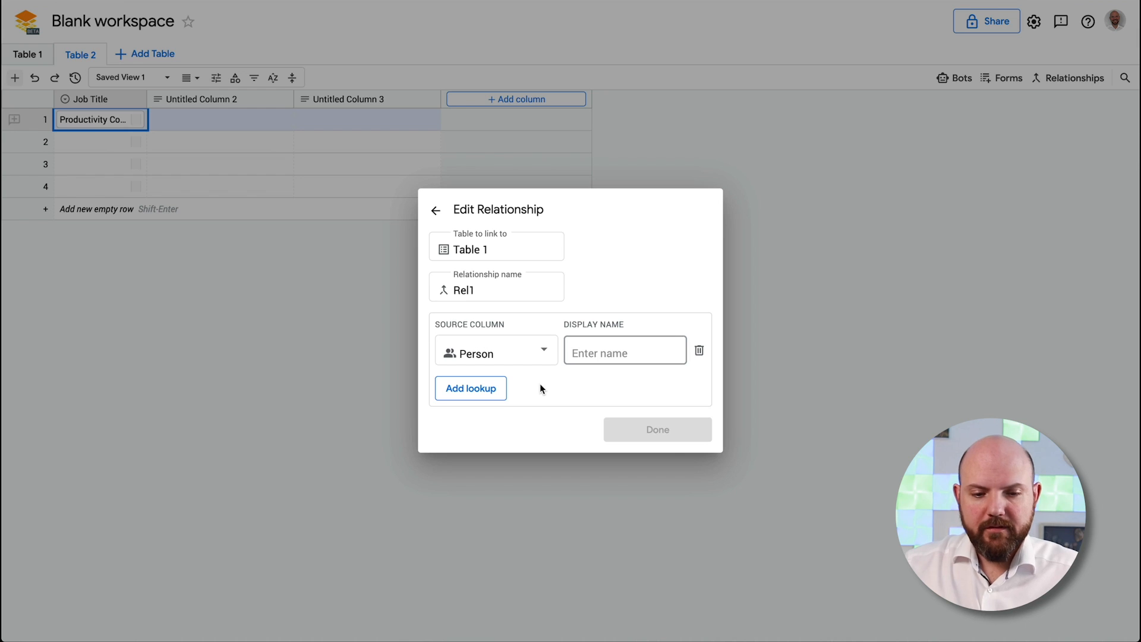
type("Person")
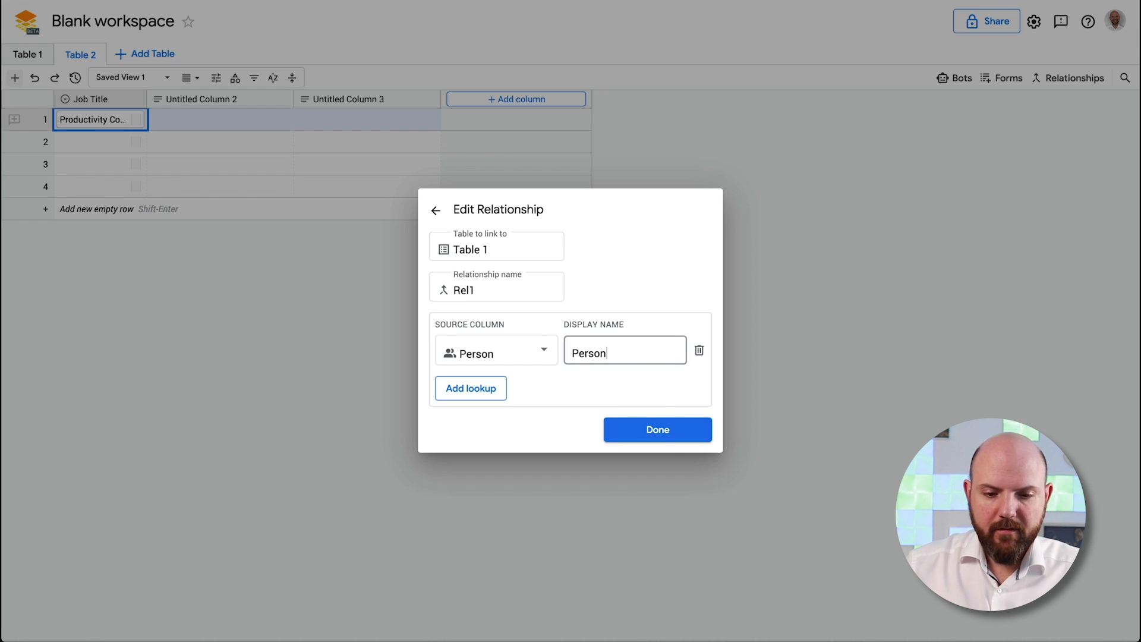
left_click(660, 440)
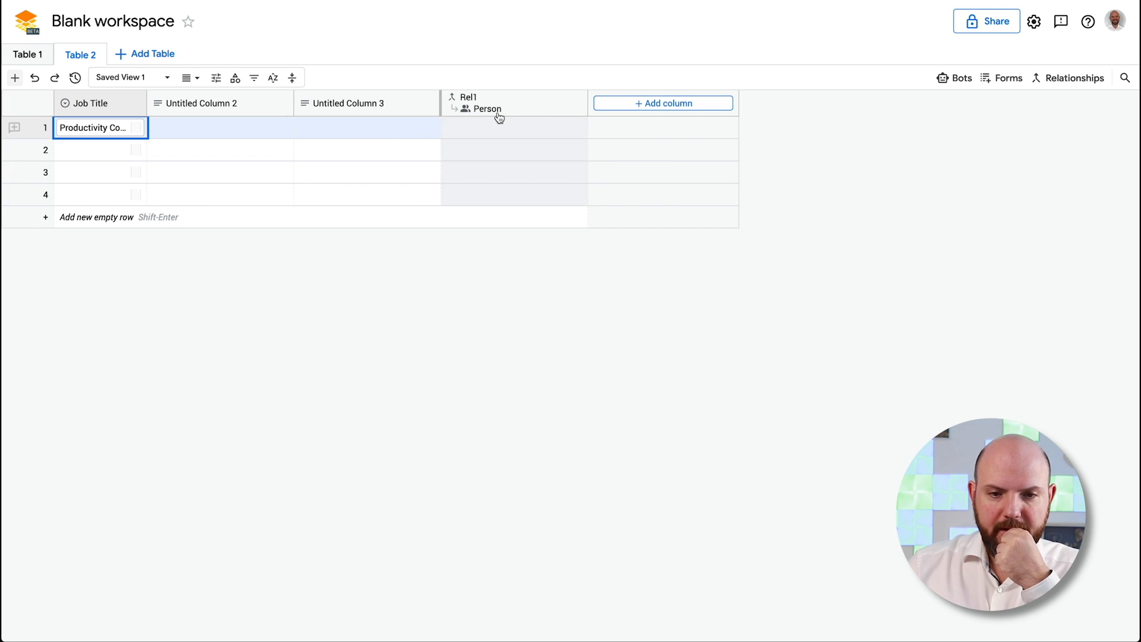
Link row 1's Rel1 cell to Table 1's row with ID 2, then switch to Table 1
left_click(503, 129)
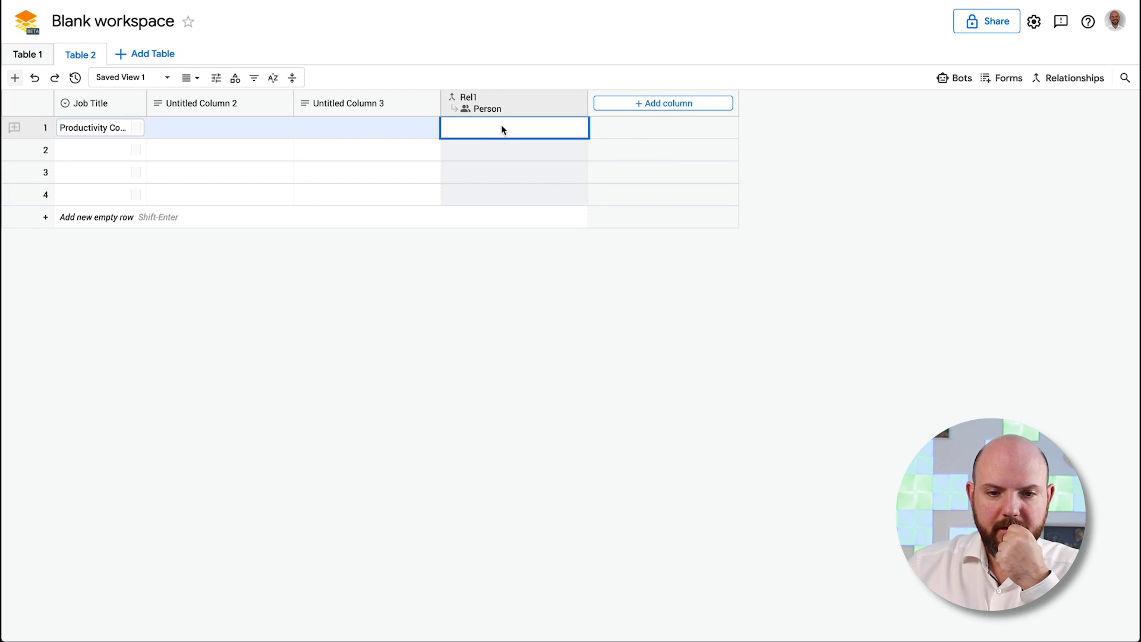
left_click(515, 132)
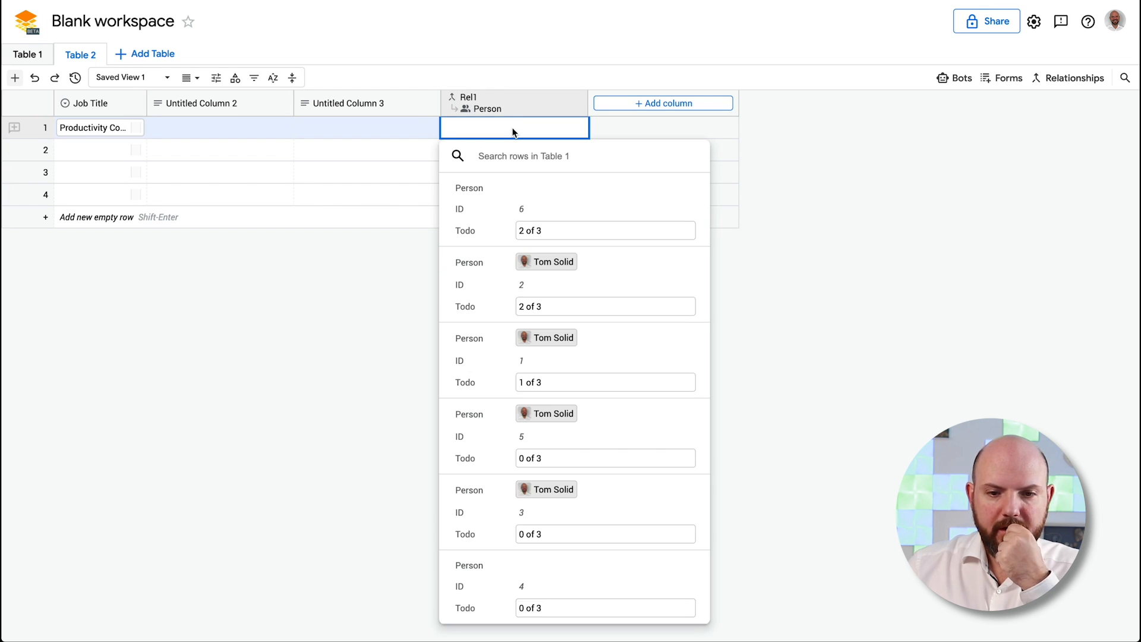
left_click(583, 276)
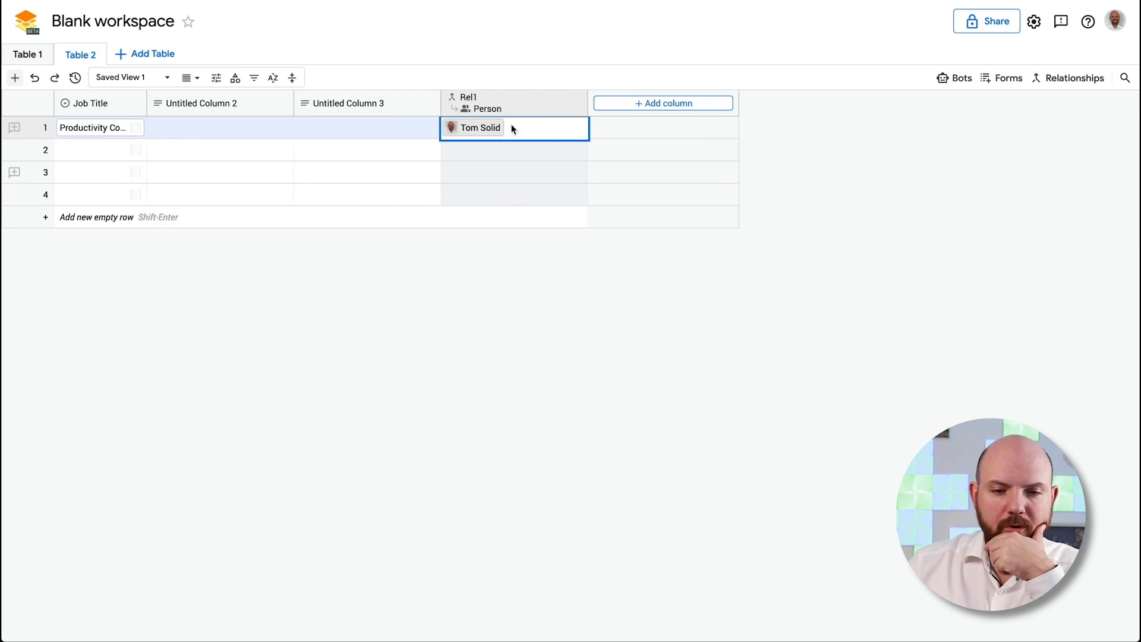
left_click(38, 60)
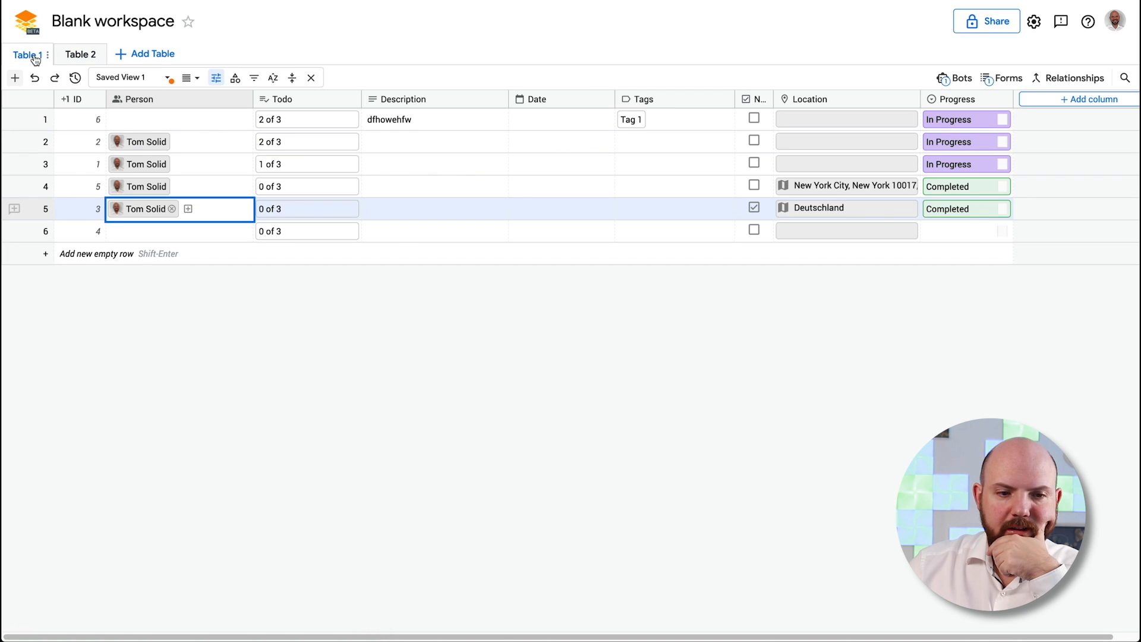
left_click(35, 59)
Rename Table 1 to People
left_click(458, 247)
key("ctrl+a")
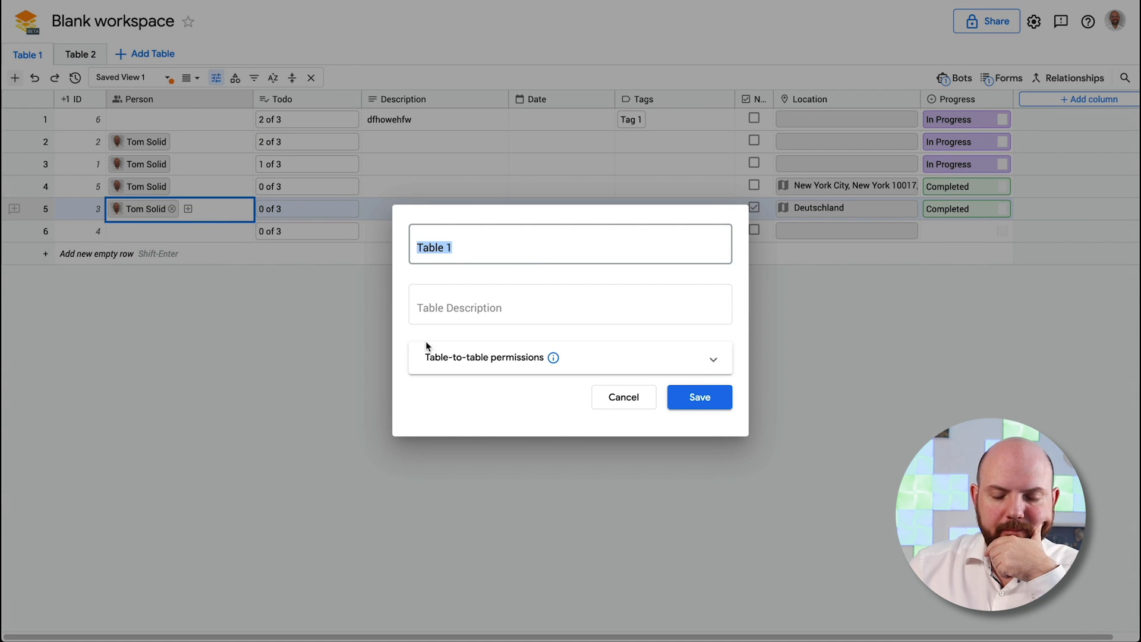
type("People")
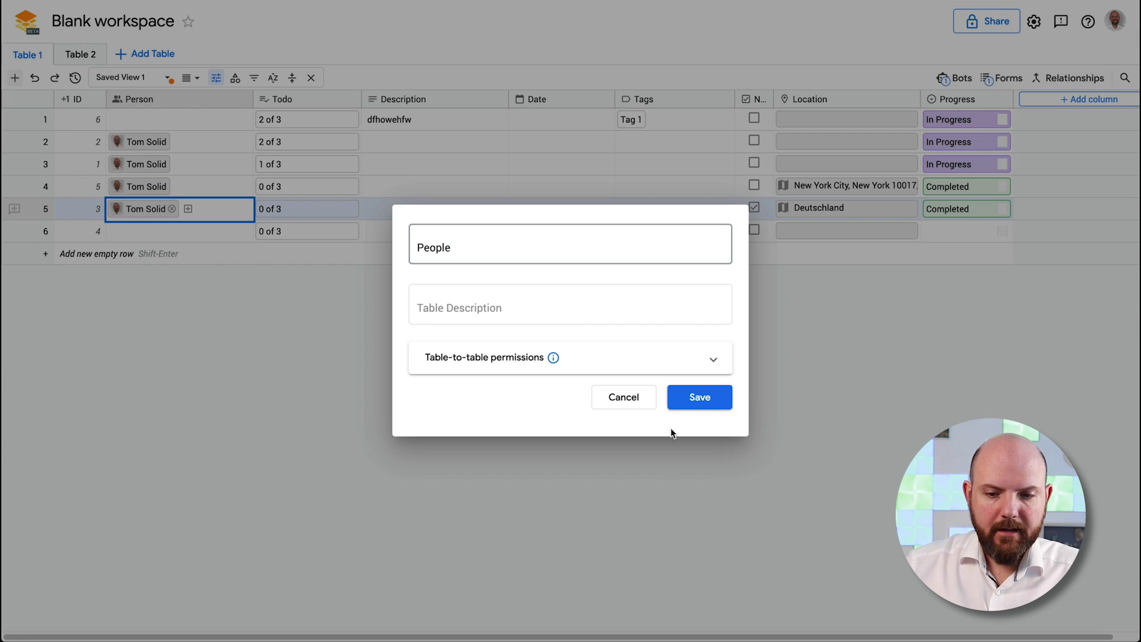
left_click(699, 397)
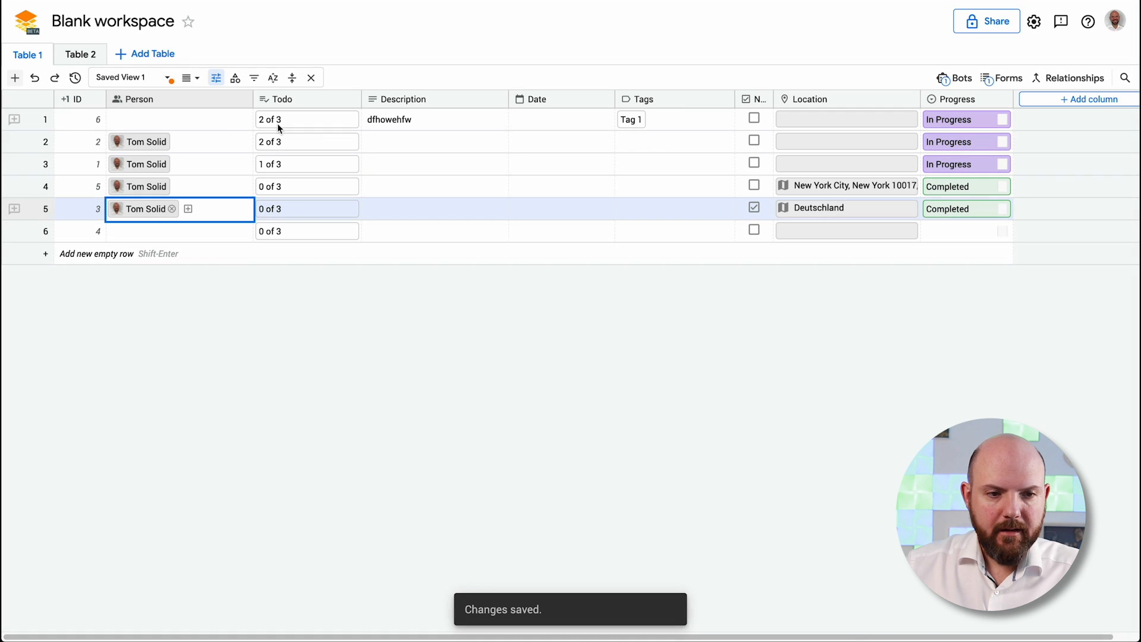
Rename Table 2 to 'Job Column'
left_click(82, 54)
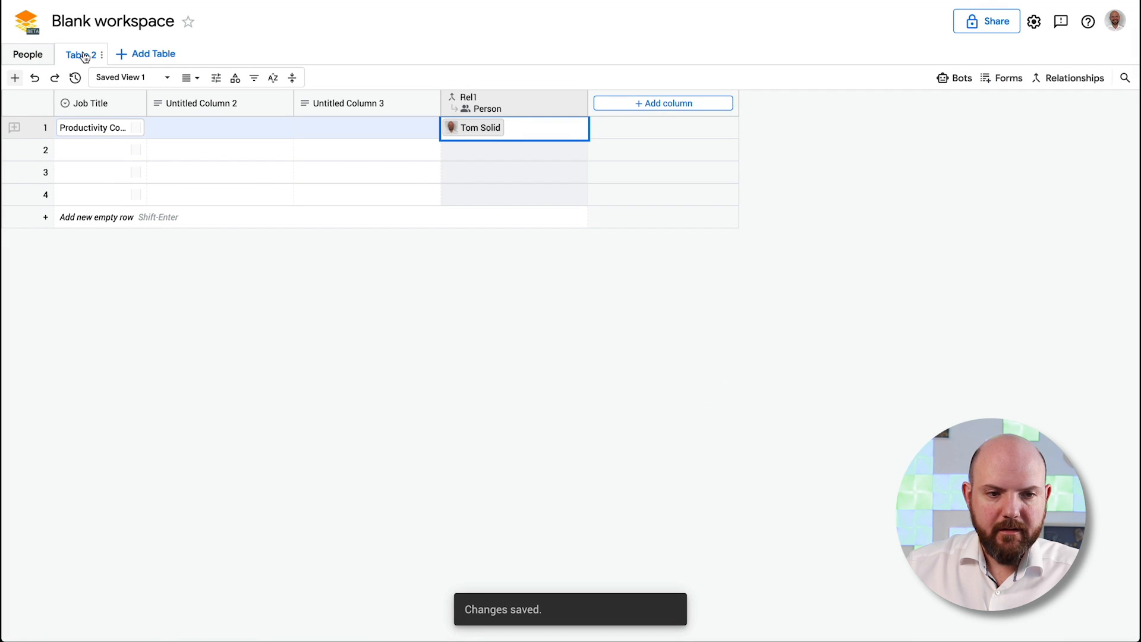
left_click(85, 55)
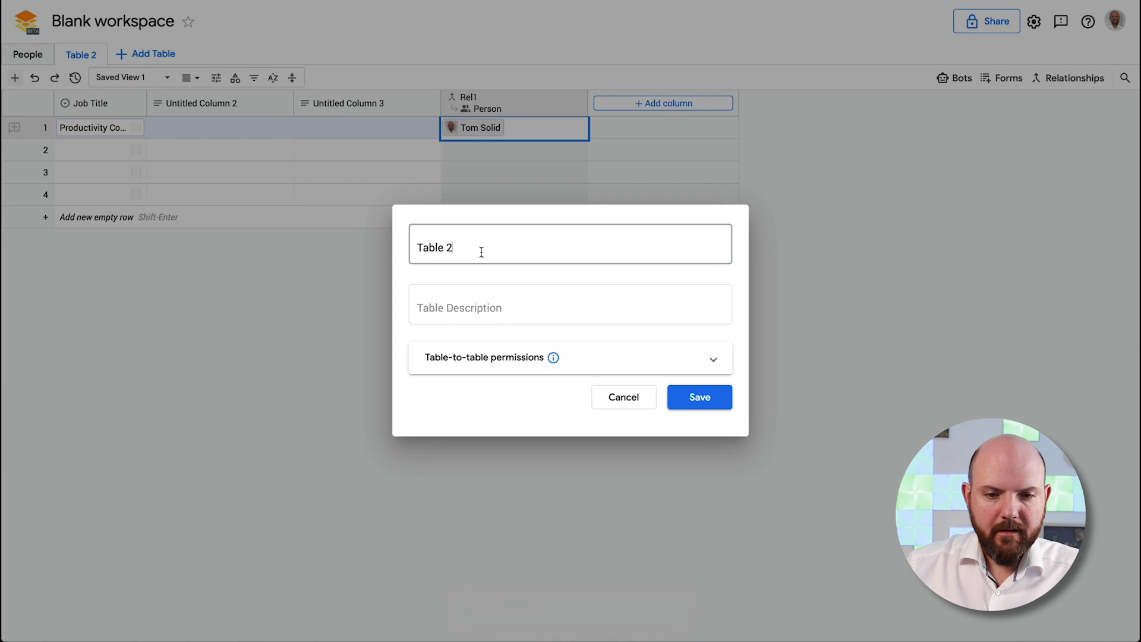
left_click_drag(479, 250, 384, 247)
type("Job ")
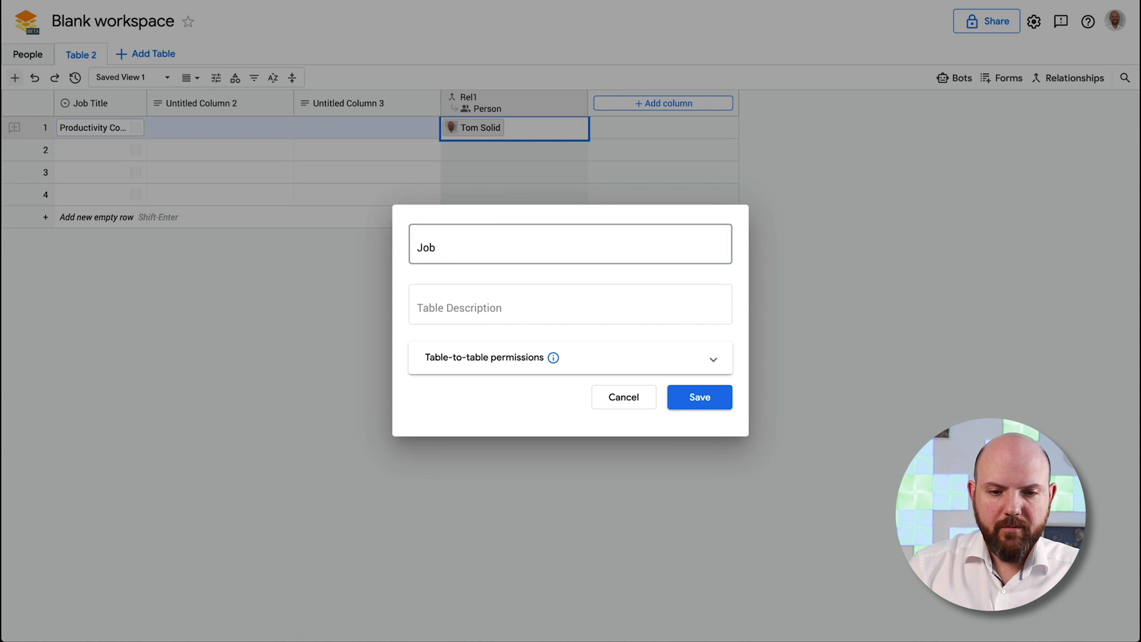
type("colu")
type("Column")
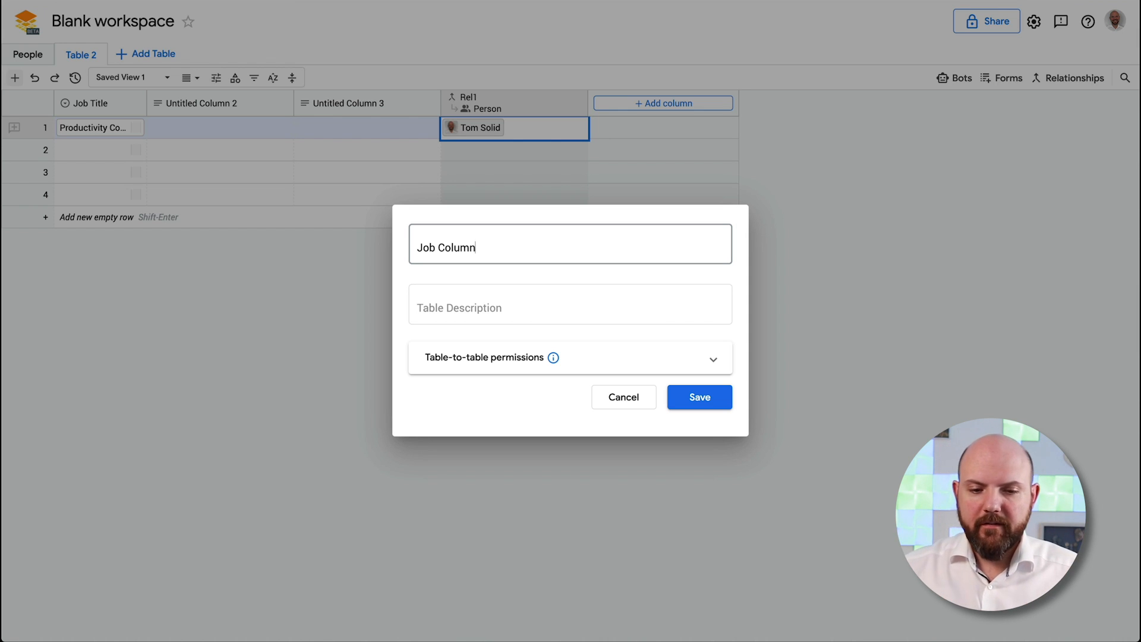
left_click(654, 302)
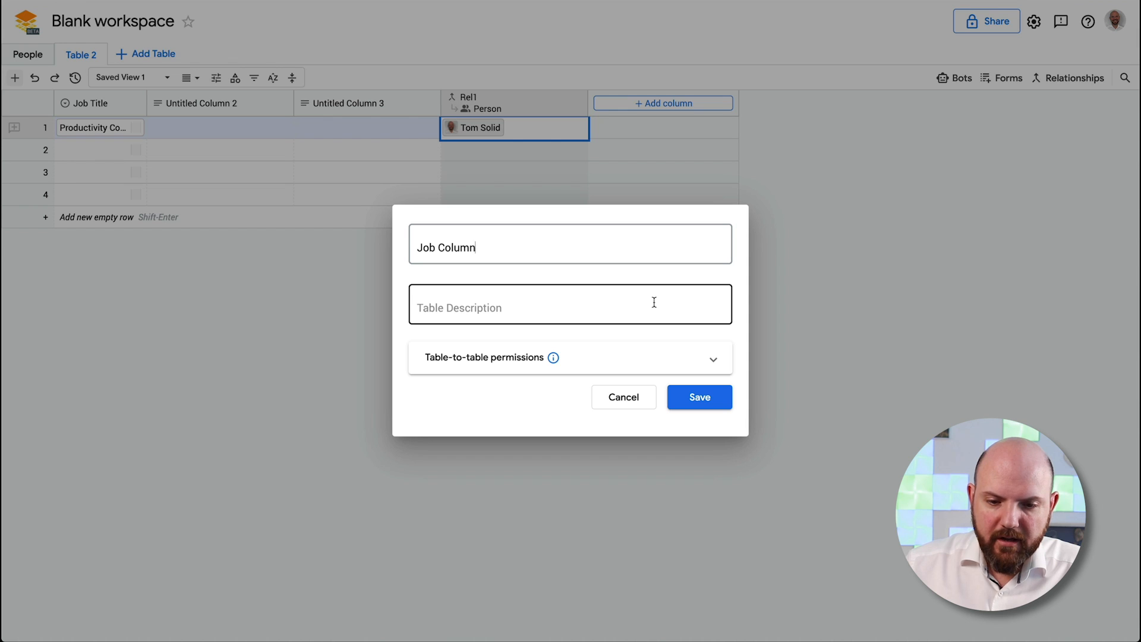
left_click(492, 357)
left_click(503, 266)
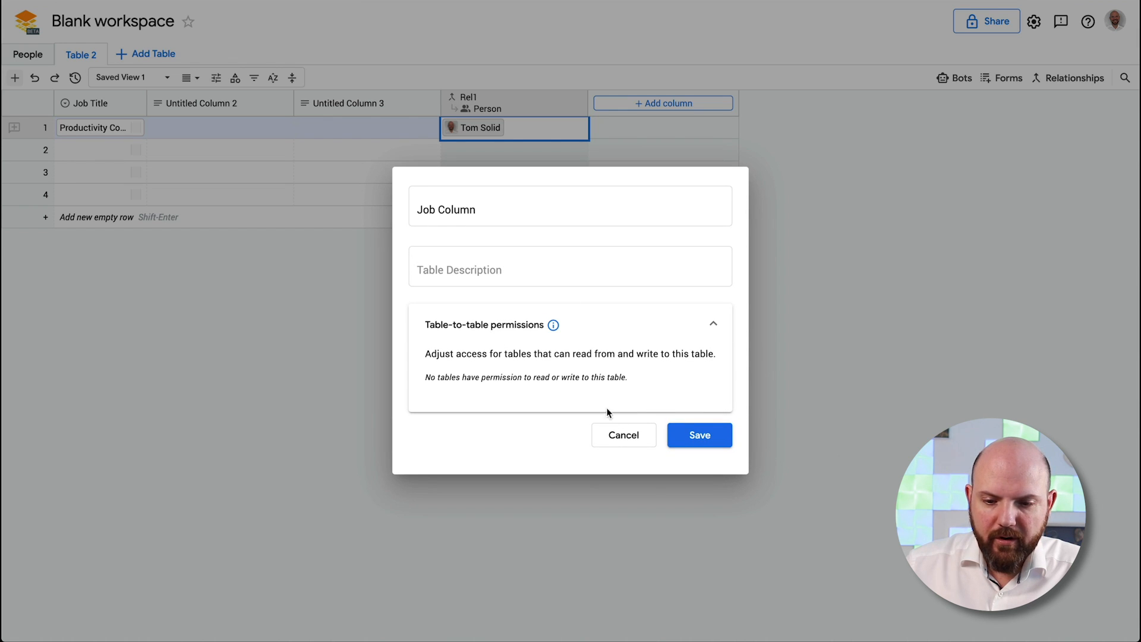
left_click(708, 437)
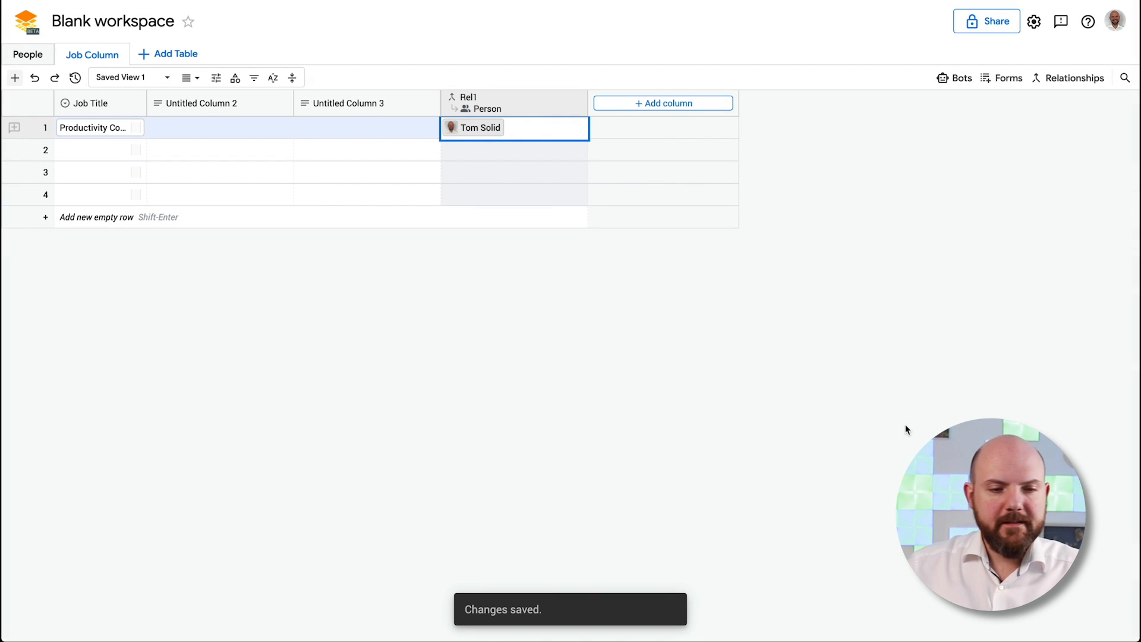
Correct Table 2's name to 'Jobs' and return to the People table
left_click(115, 62)
left_click_drag(437, 247, 509, 247)
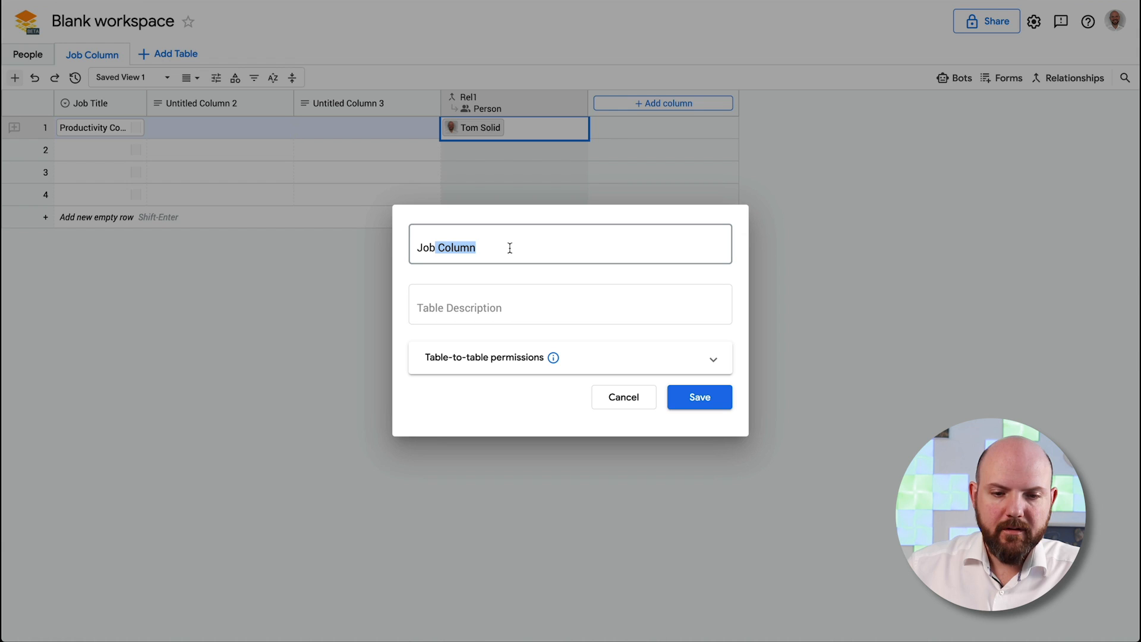
key("BackSpace")
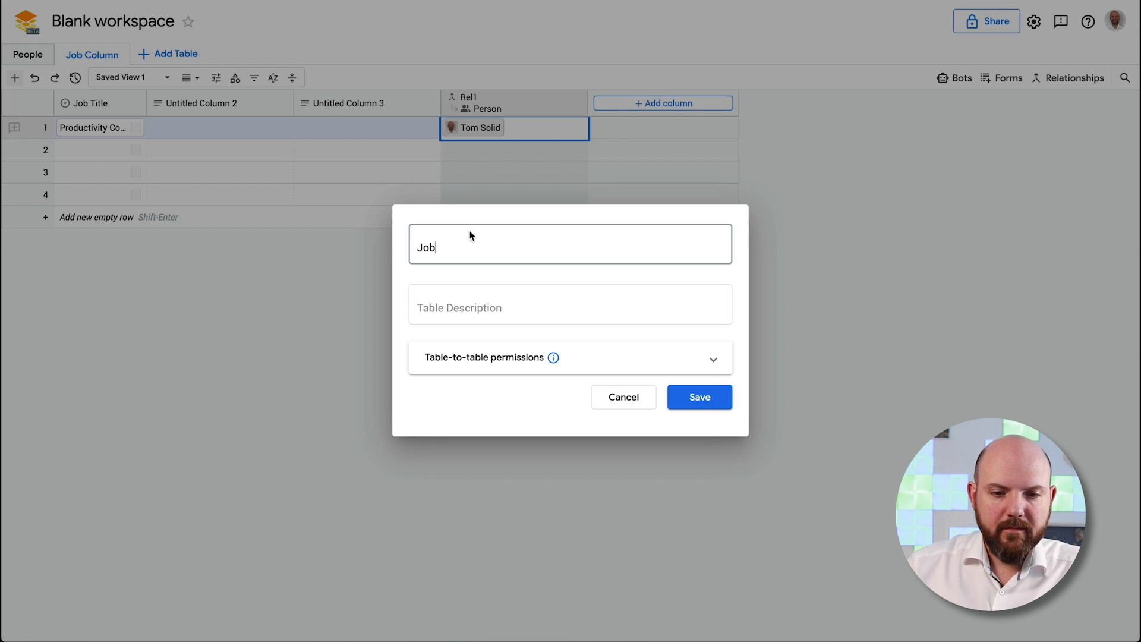
type("s")
key("Return")
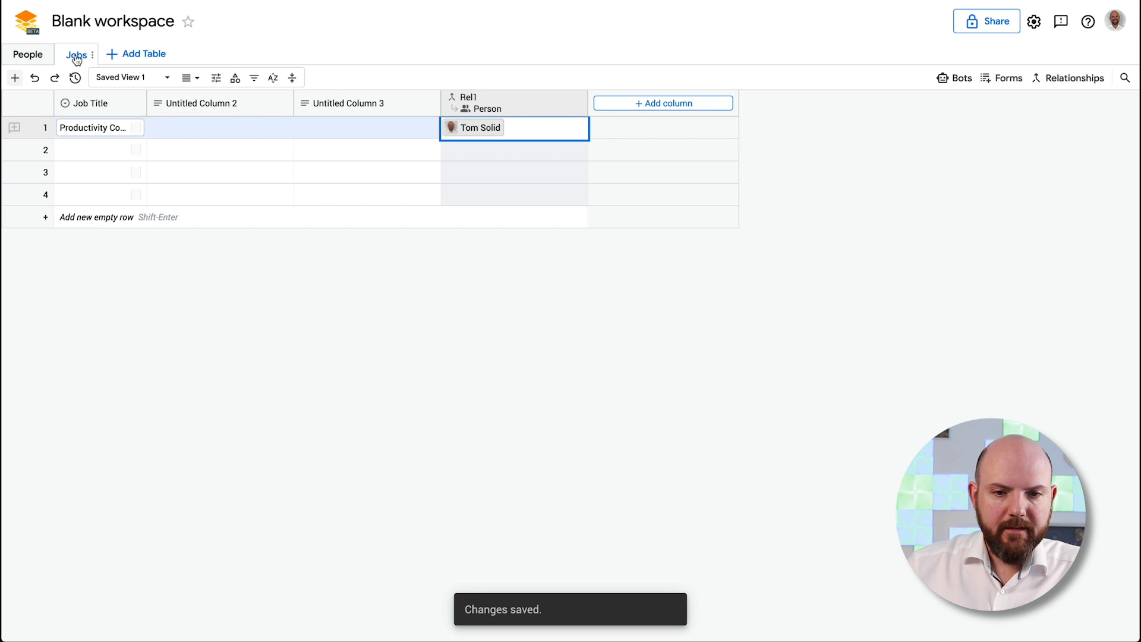
left_click(31, 55)
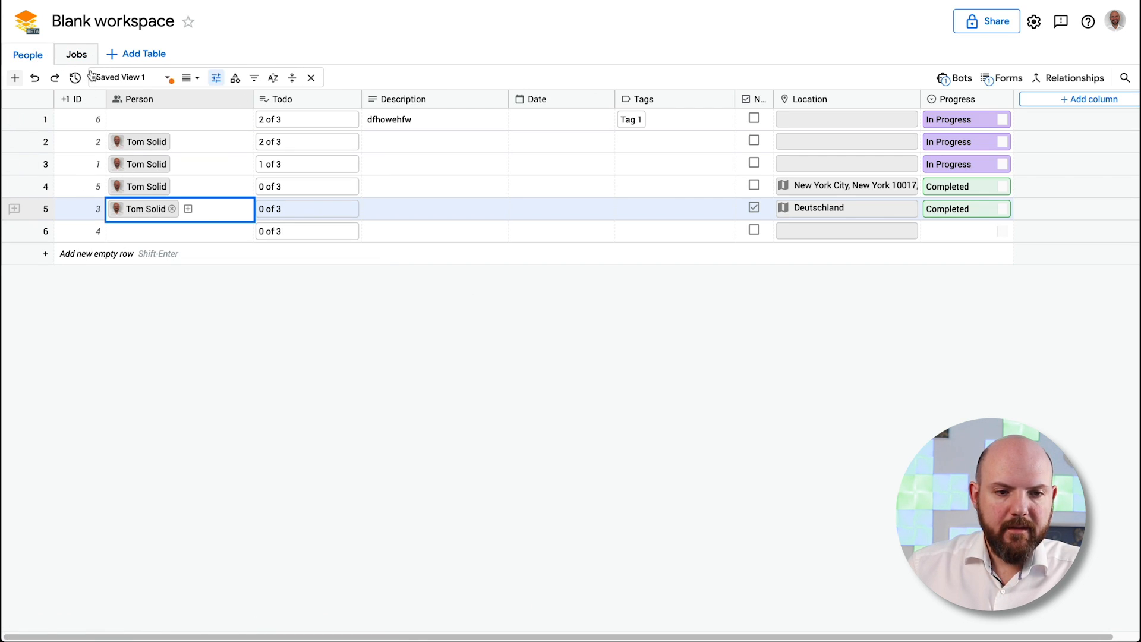
Check row 3's Rel1 cell in the Jobs table, then go back to People
right_click(77, 54)
left_click(365, 307)
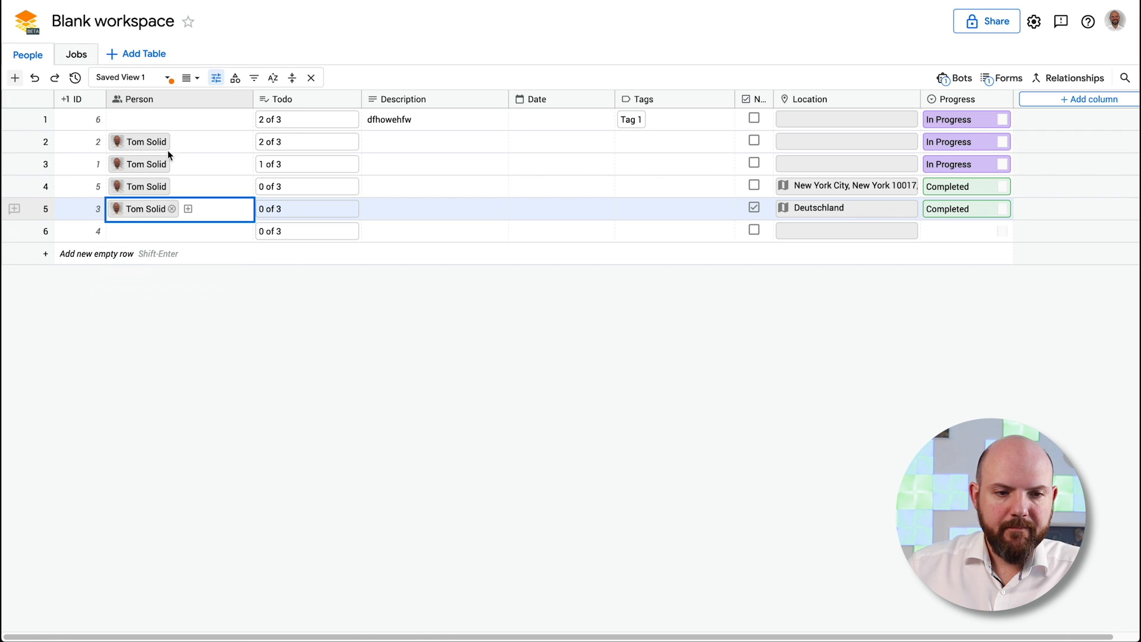
left_click(76, 54)
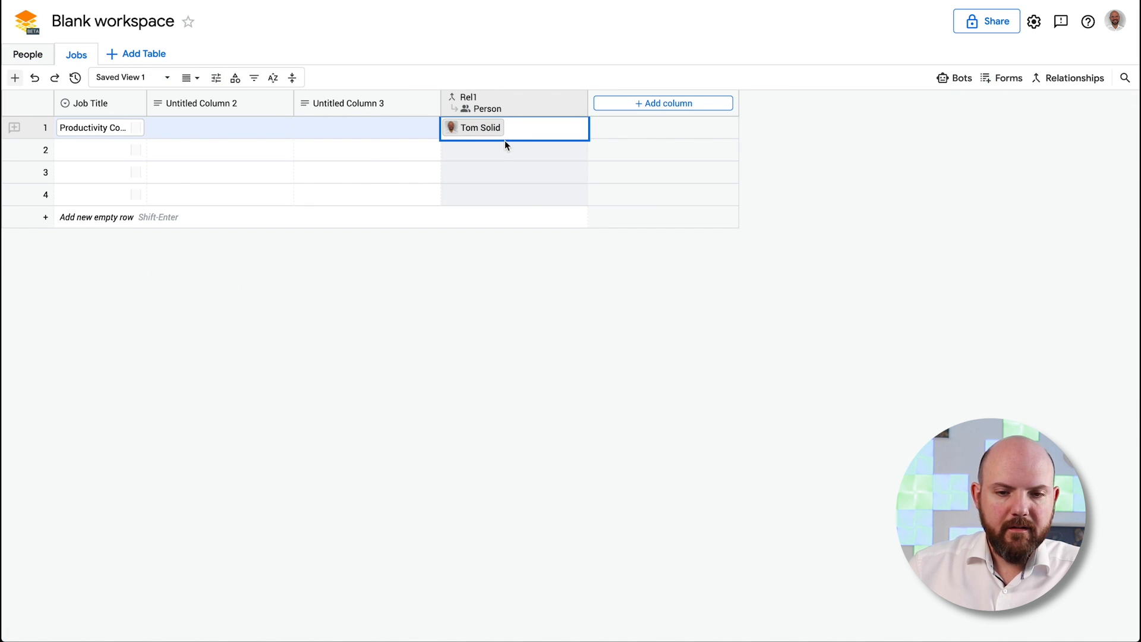
left_click(530, 169)
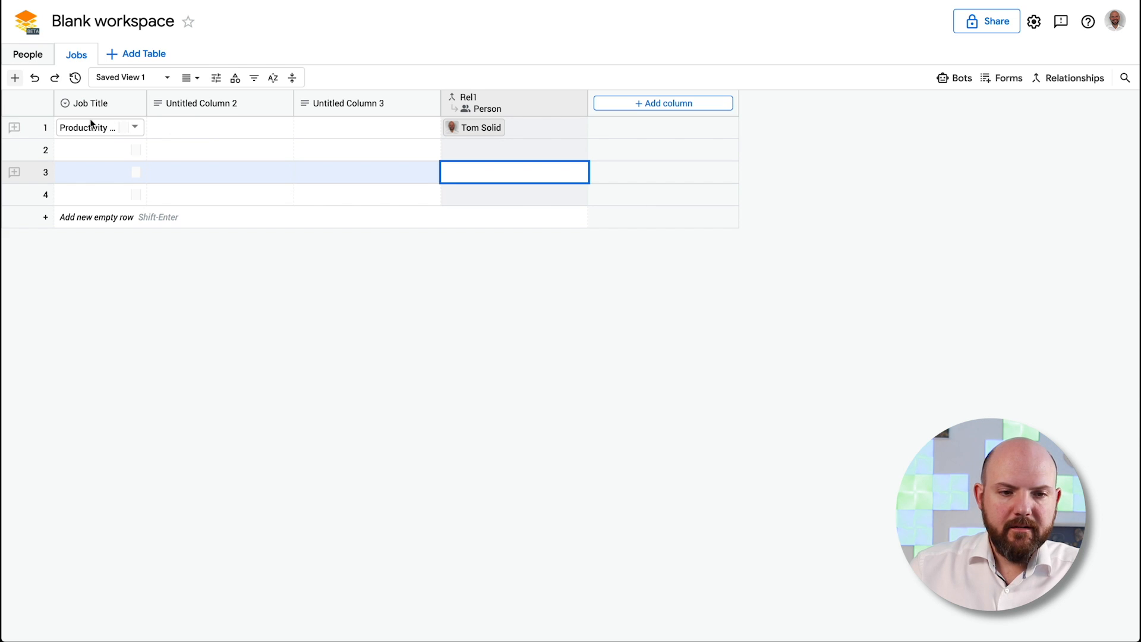
left_click(27, 54)
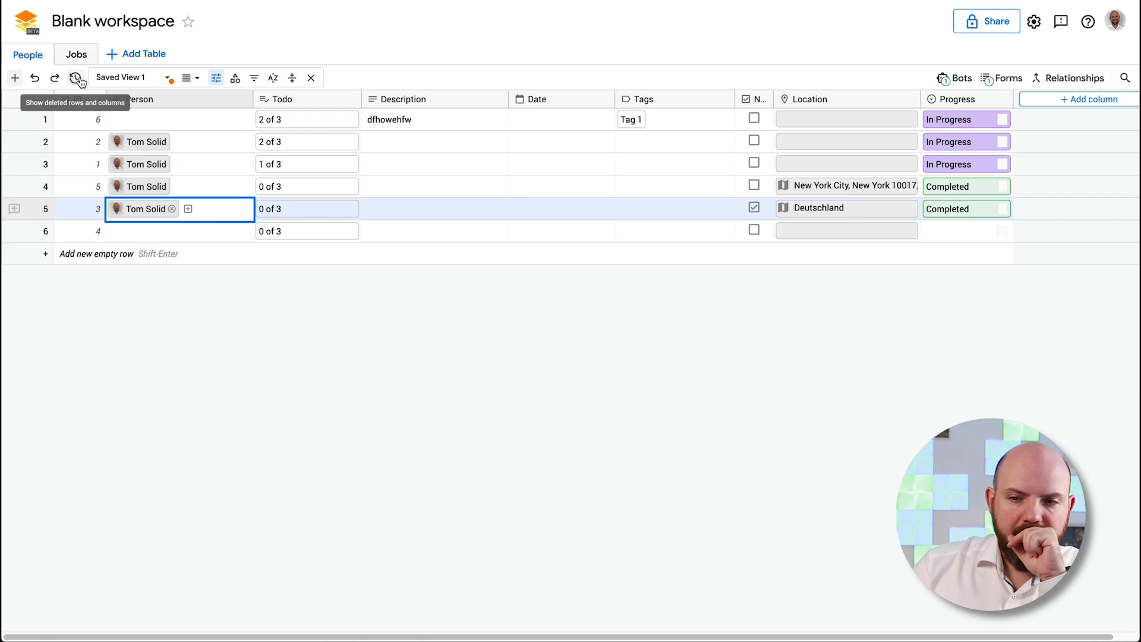
Try a Job Title summary on the Rel1 relationship from Jobs, then discard it
left_click(1041, 79)
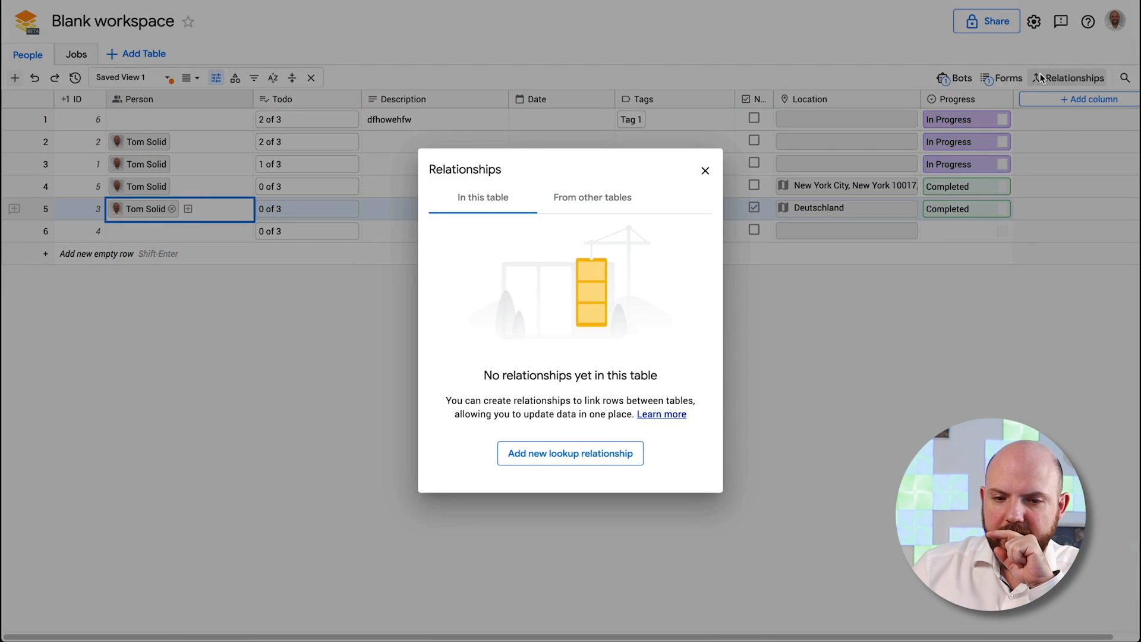
left_click(601, 212)
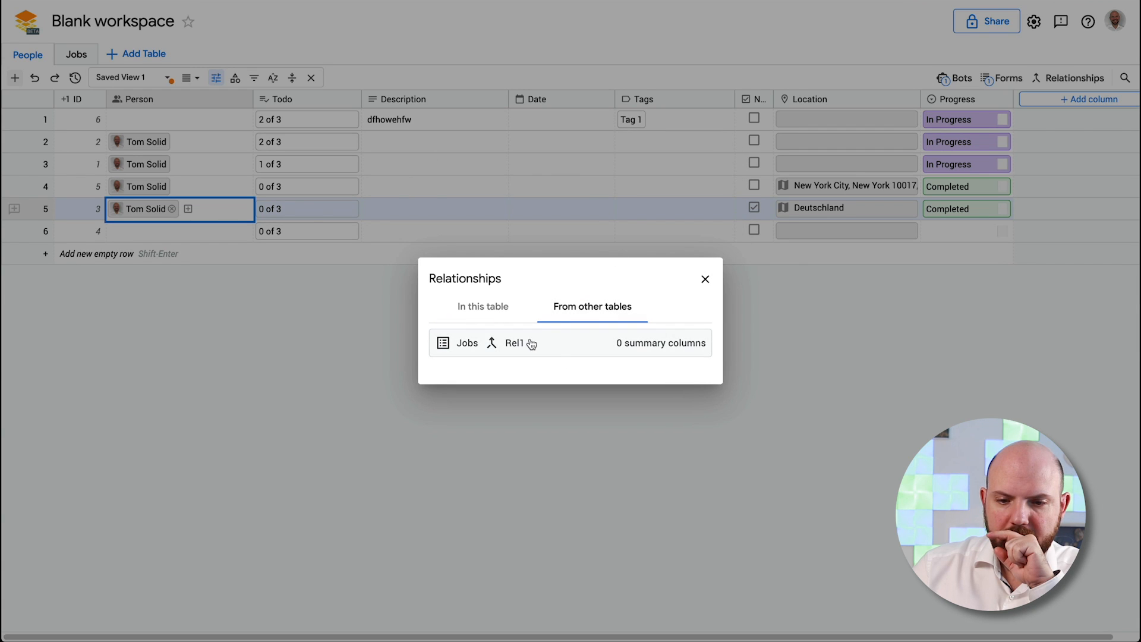
left_click(583, 342)
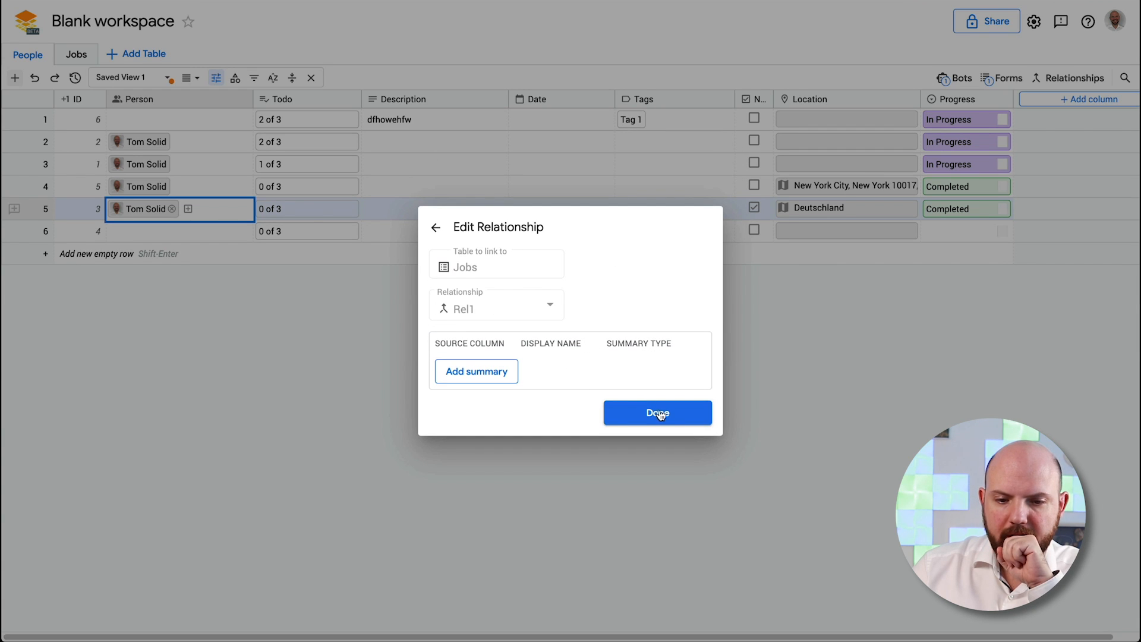
left_click(484, 378)
left_click(477, 354)
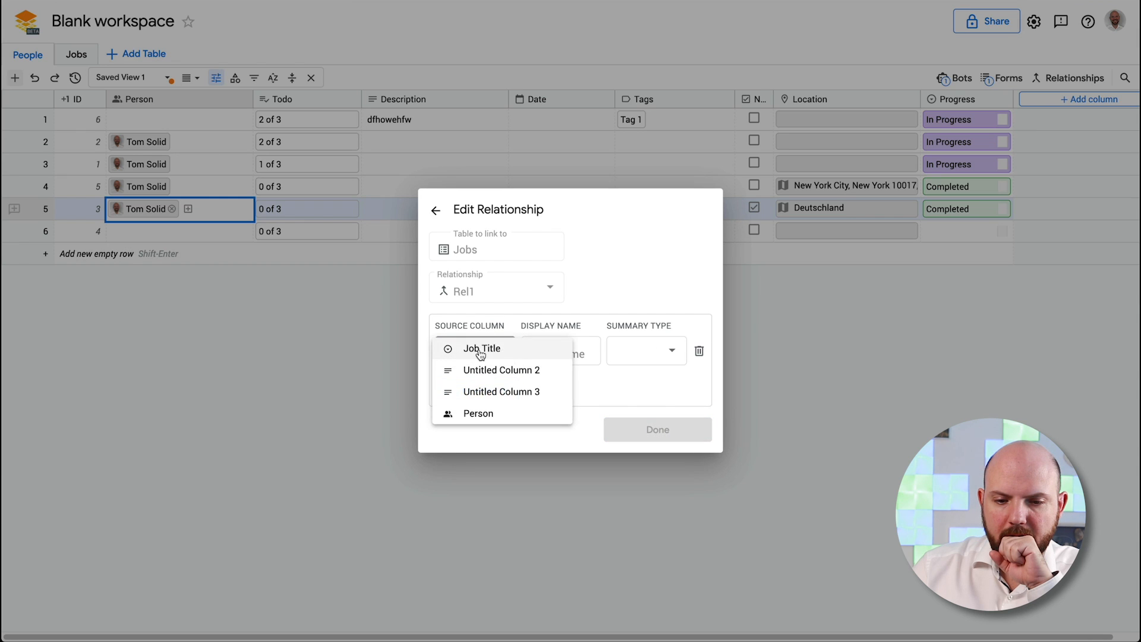
left_click(530, 352)
left_click(699, 351)
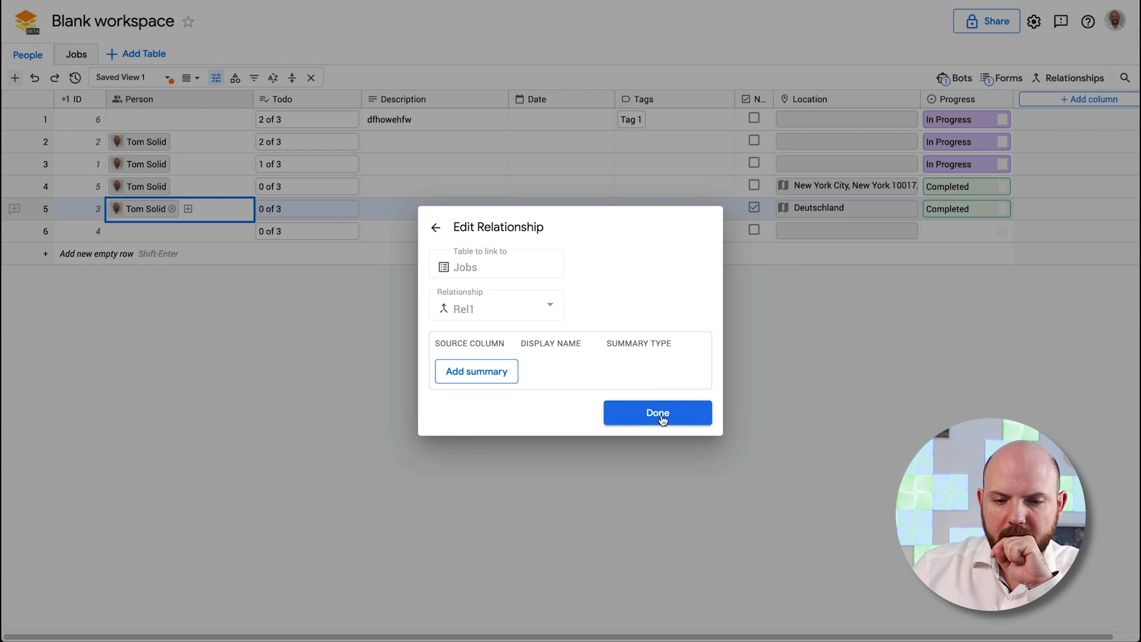
left_click(661, 416)
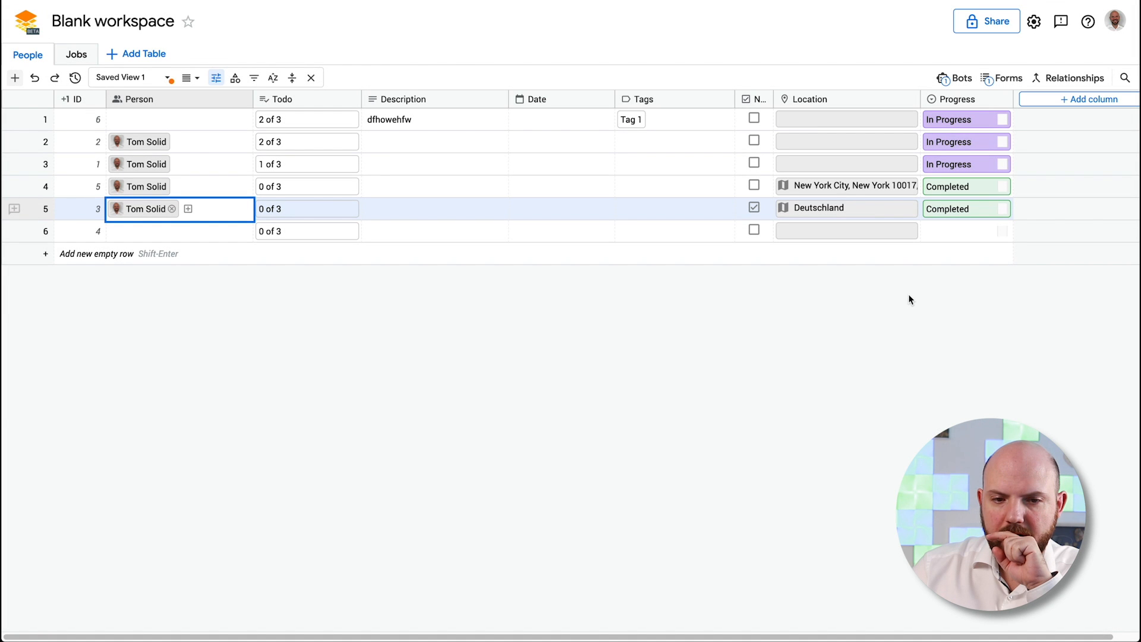
Reopen Rel1 and add a Job Title summary named Job
left_click(1075, 77)
left_click(597, 198)
left_click(568, 340)
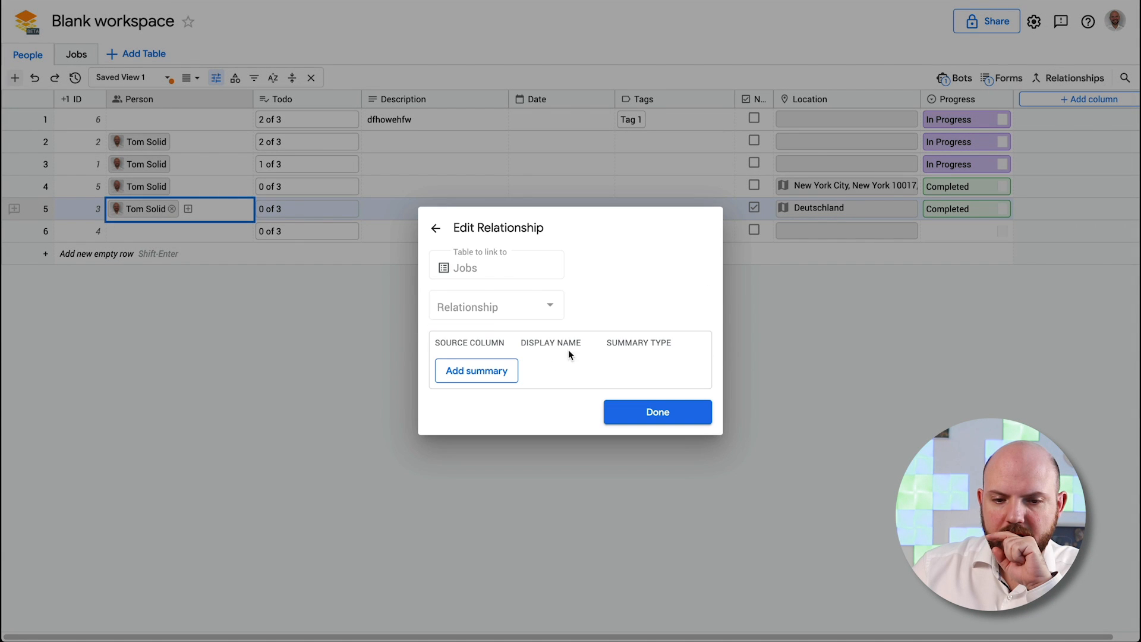
left_click(493, 372)
left_click(473, 352)
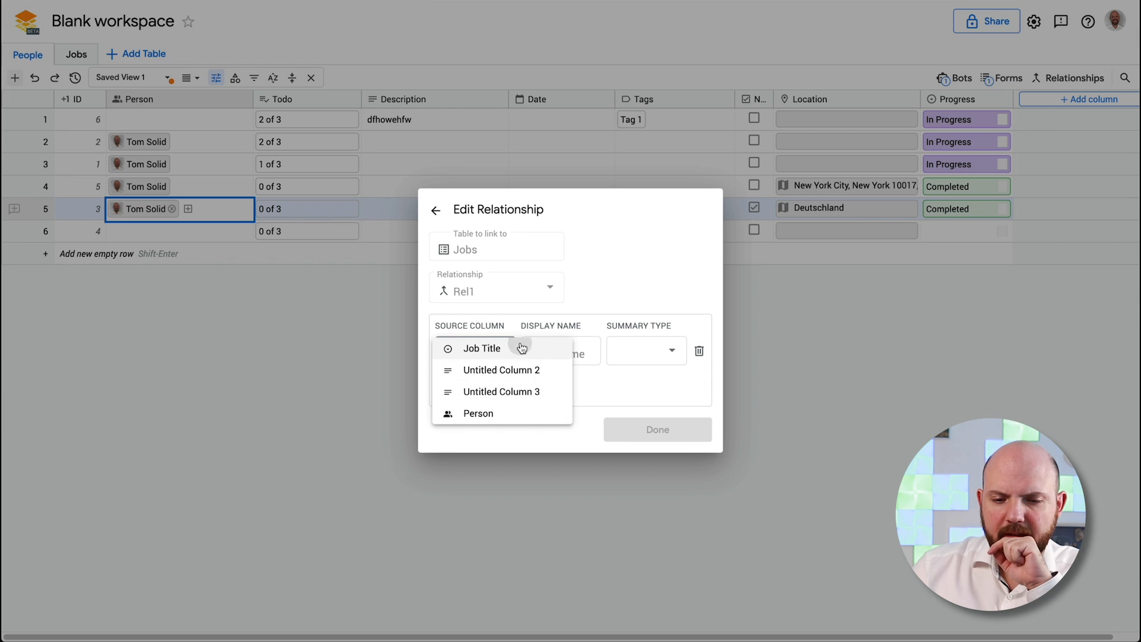
left_click(518, 349)
left_click(556, 352)
type("Job")
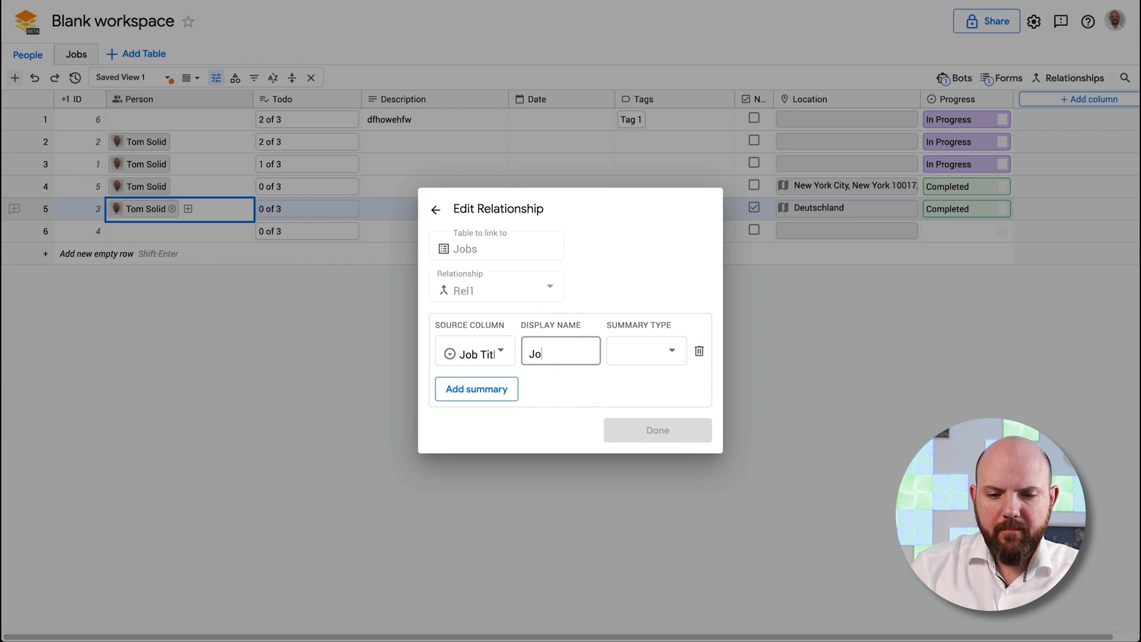
Set the Job summary type to Count and save the relationship
left_click(640, 363)
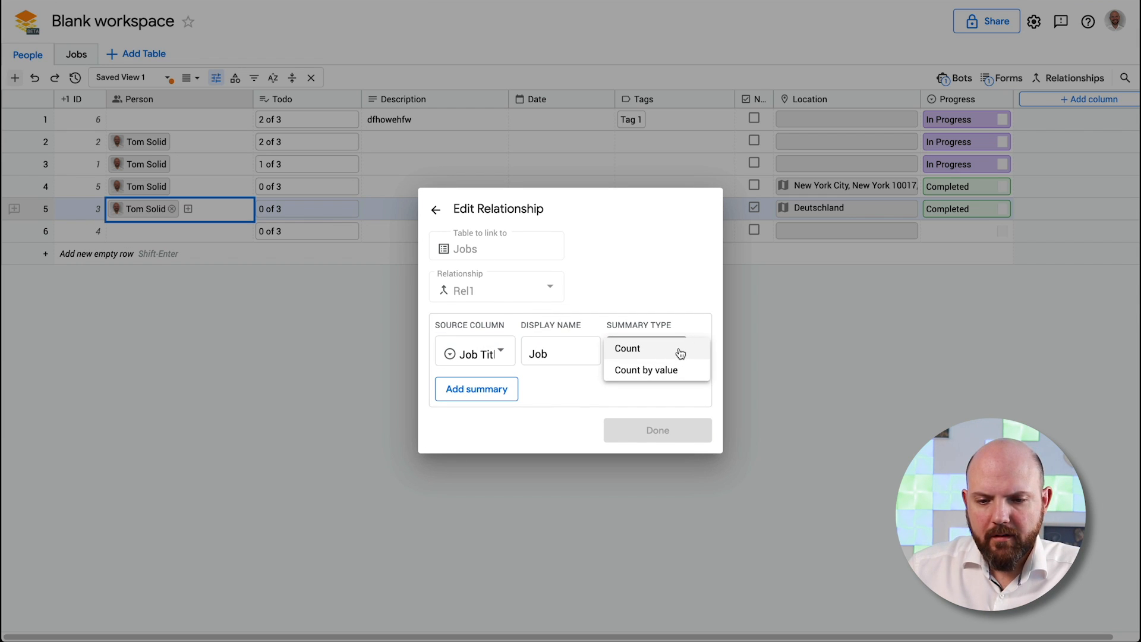
left_click(579, 387)
left_click(646, 352)
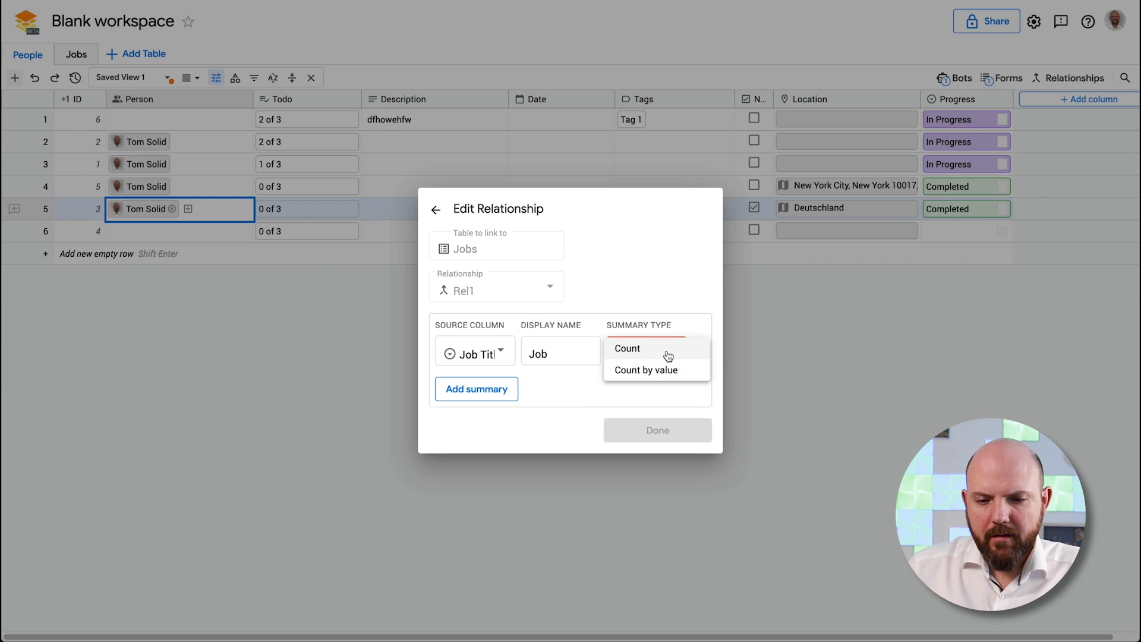
left_click(620, 393)
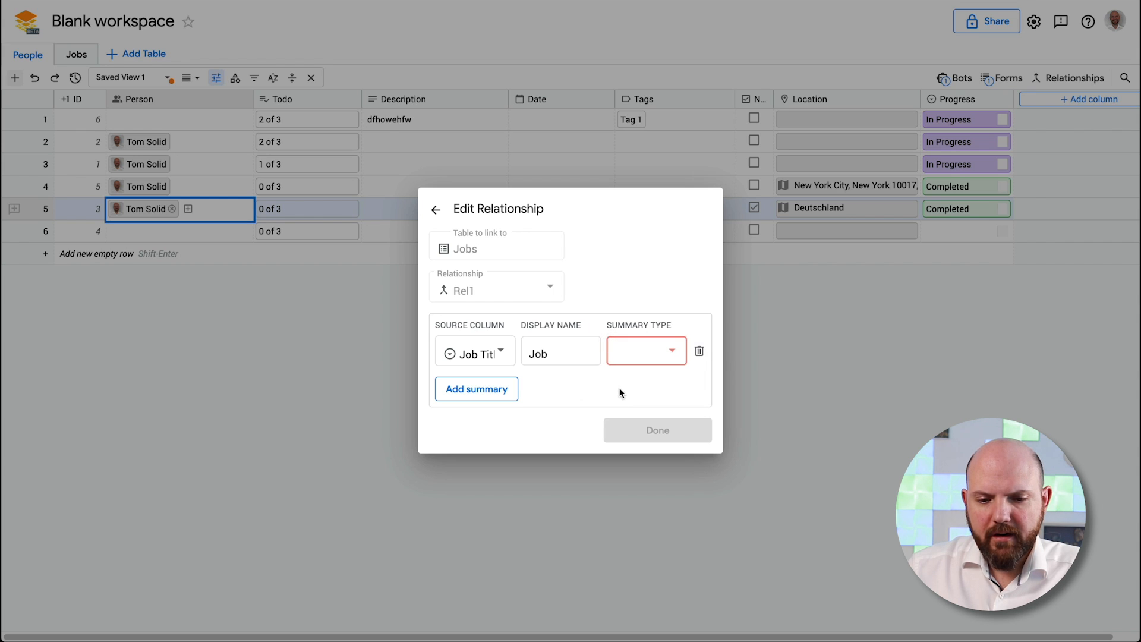
left_click(479, 390)
left_click(698, 369)
left_click(657, 350)
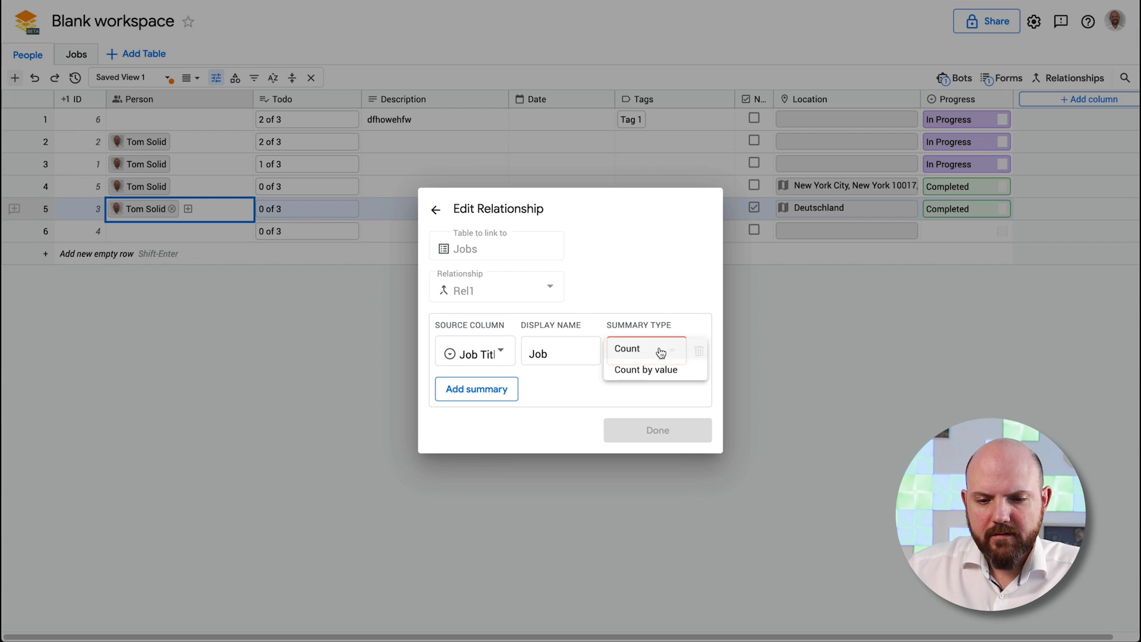
left_click(658, 349)
left_click(657, 429)
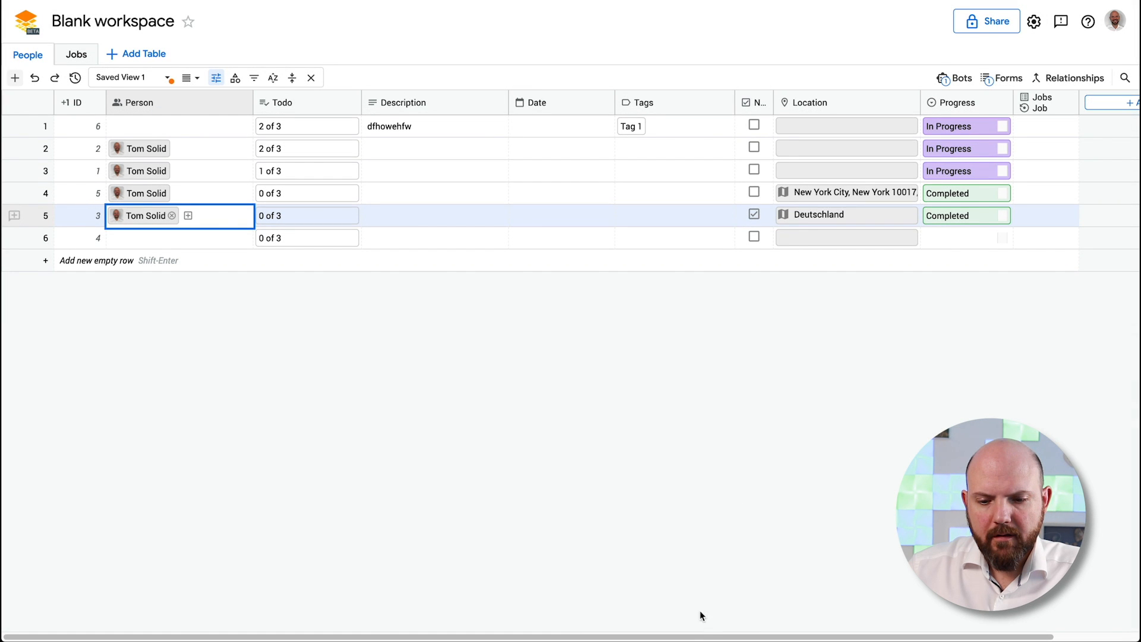
Move the Job count column to sit right after Person
left_click_drag(765, 638, 599, 626)
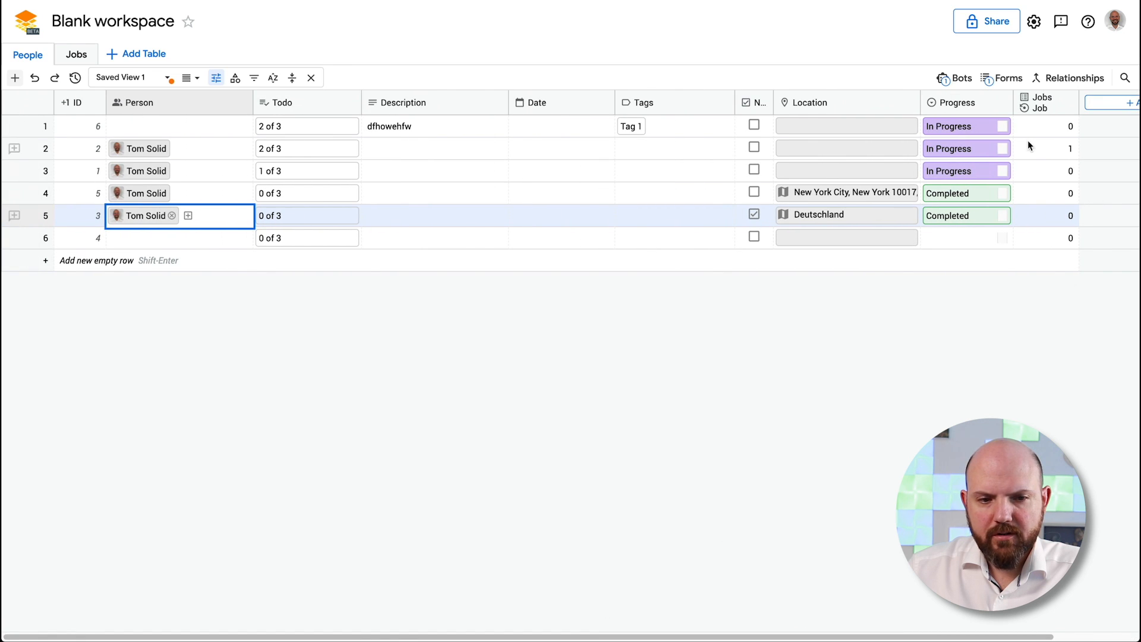
left_click_drag(1047, 102, 288, 102)
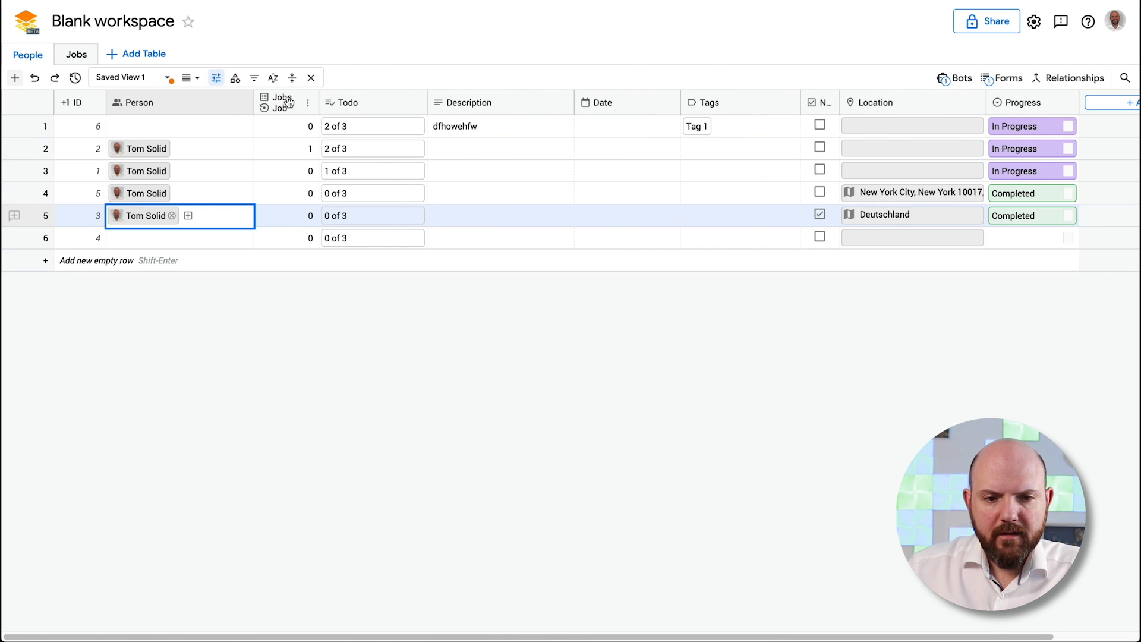
left_click(296, 147)
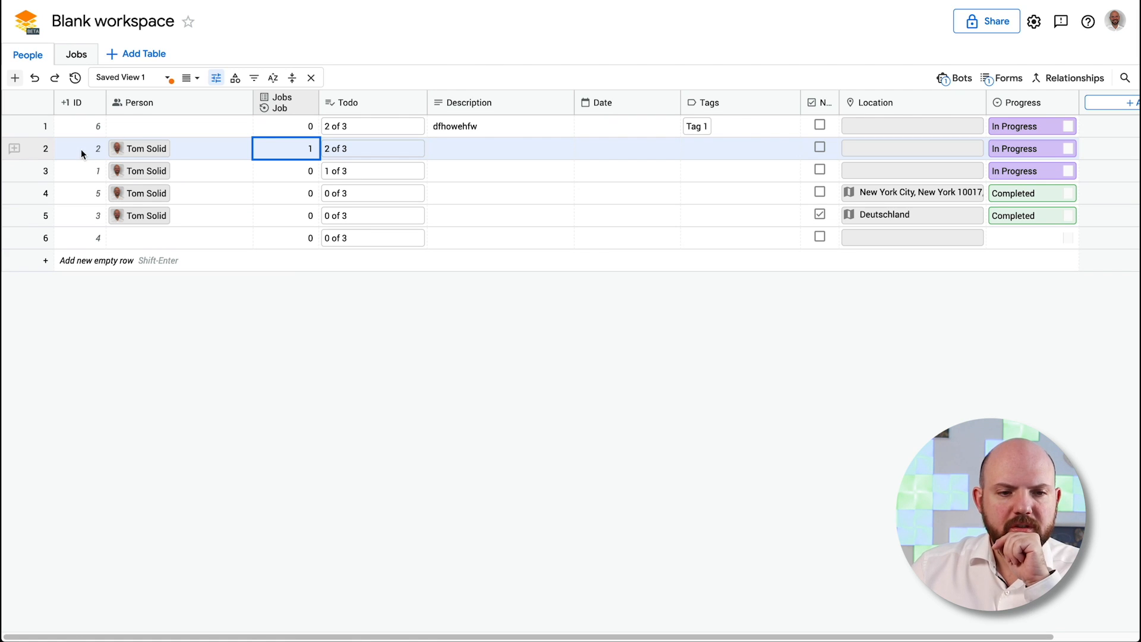
Remove the linked person from rows 3, 4 and 5, leaving only row 2
left_click(159, 169)
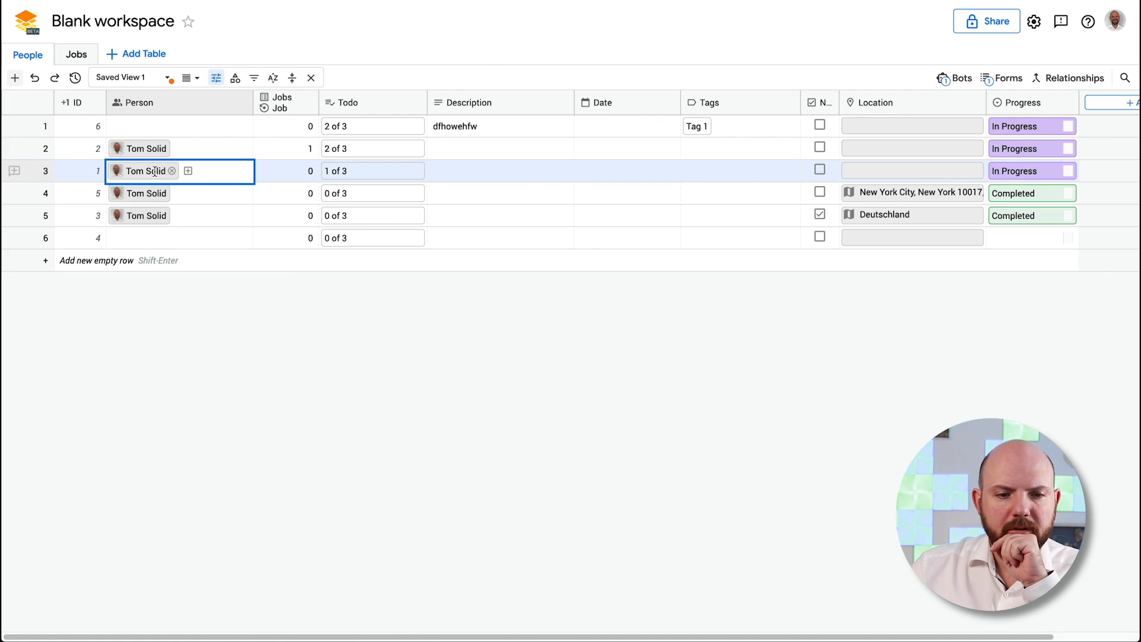
left_click(171, 171)
left_click(168, 196)
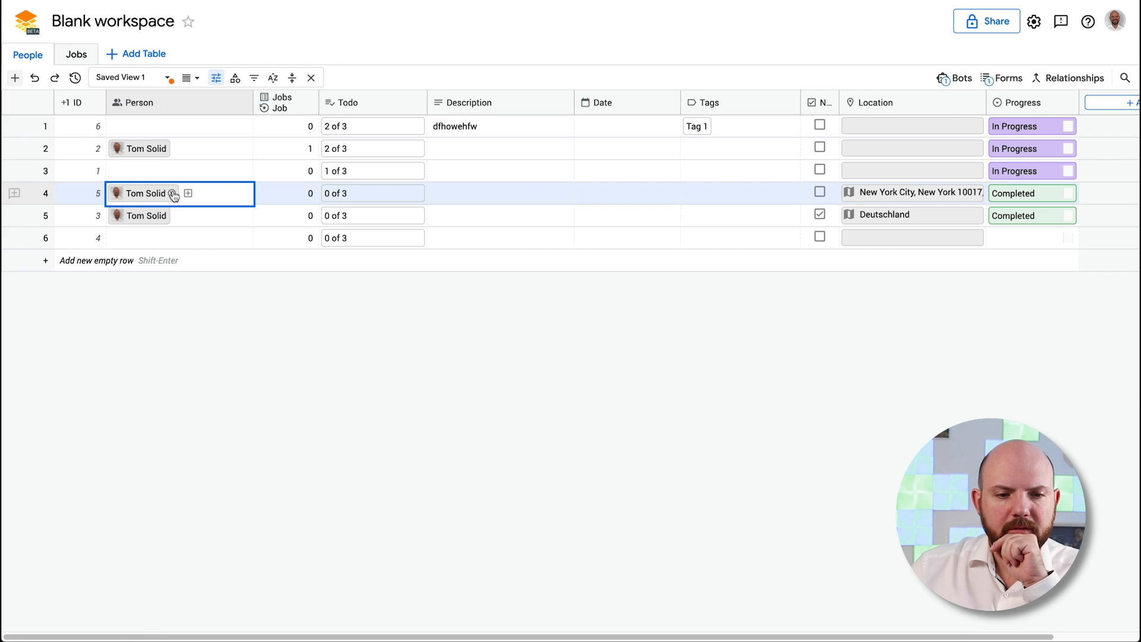
left_click(171, 194)
left_click(167, 214)
left_click(172, 216)
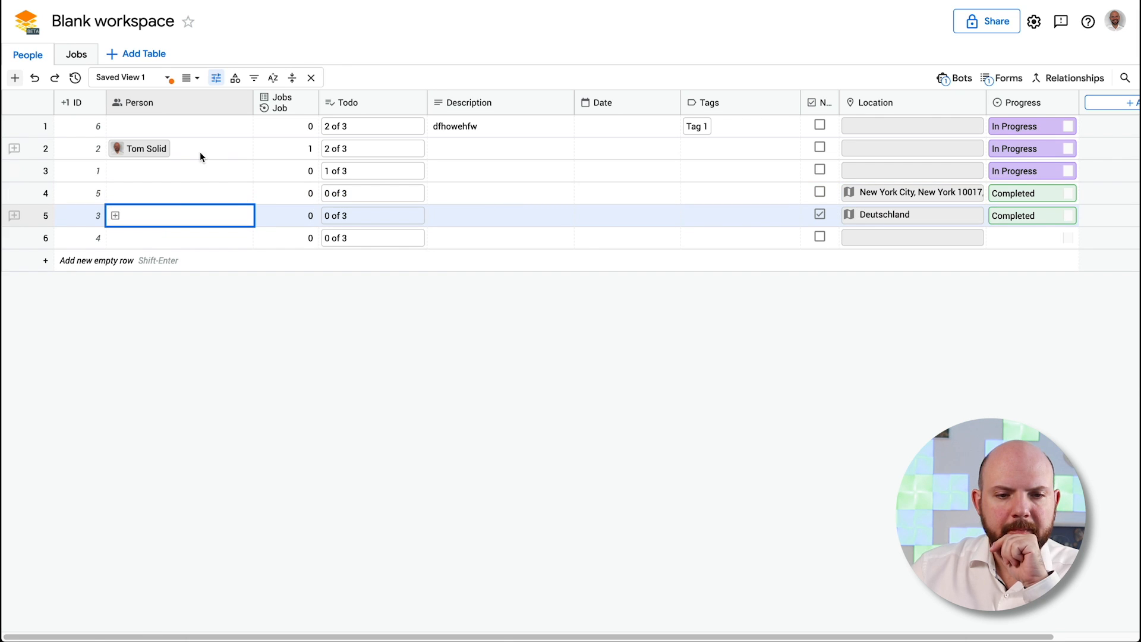
left_click(248, 149)
left_click(280, 150)
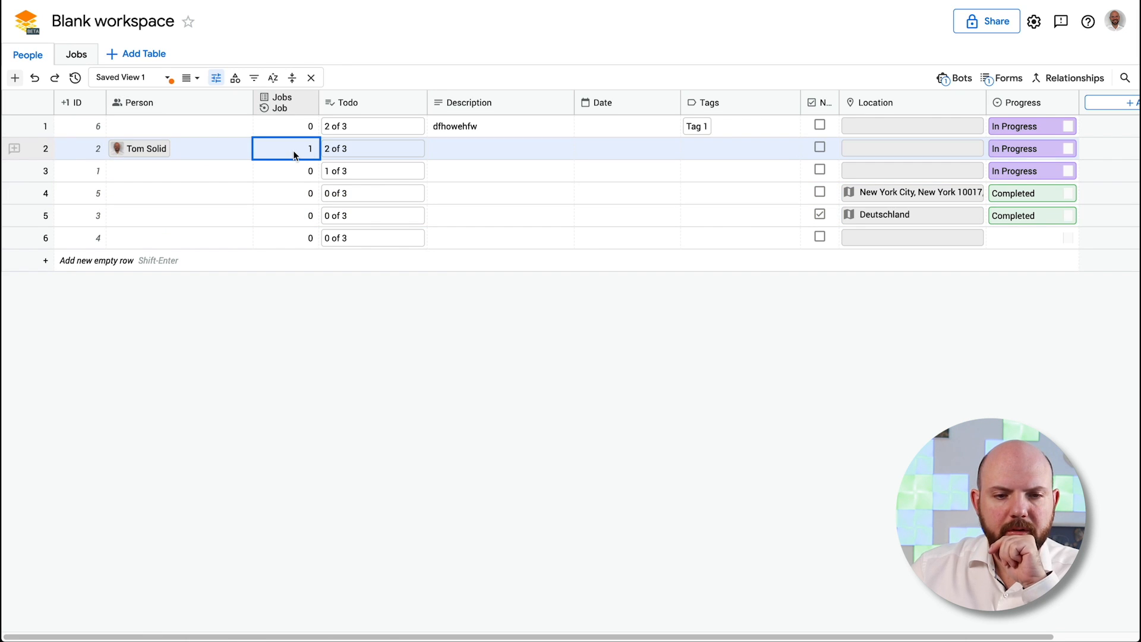
Inspect row 1 of the Jobs table, then return to People
left_click(76, 54)
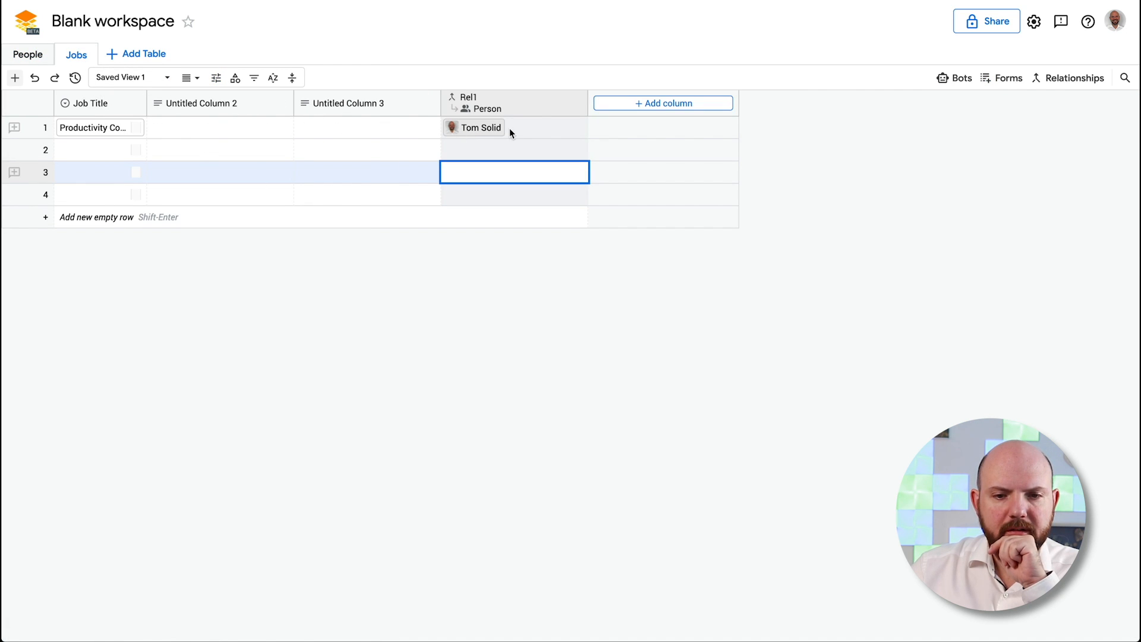
left_click(546, 137)
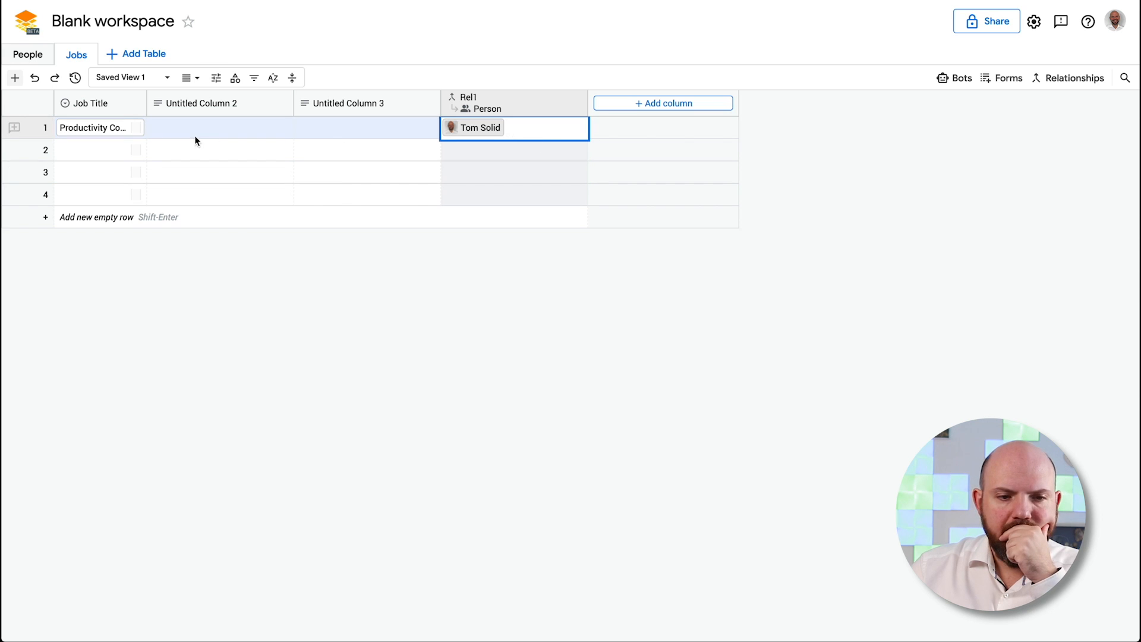
left_click(140, 130)
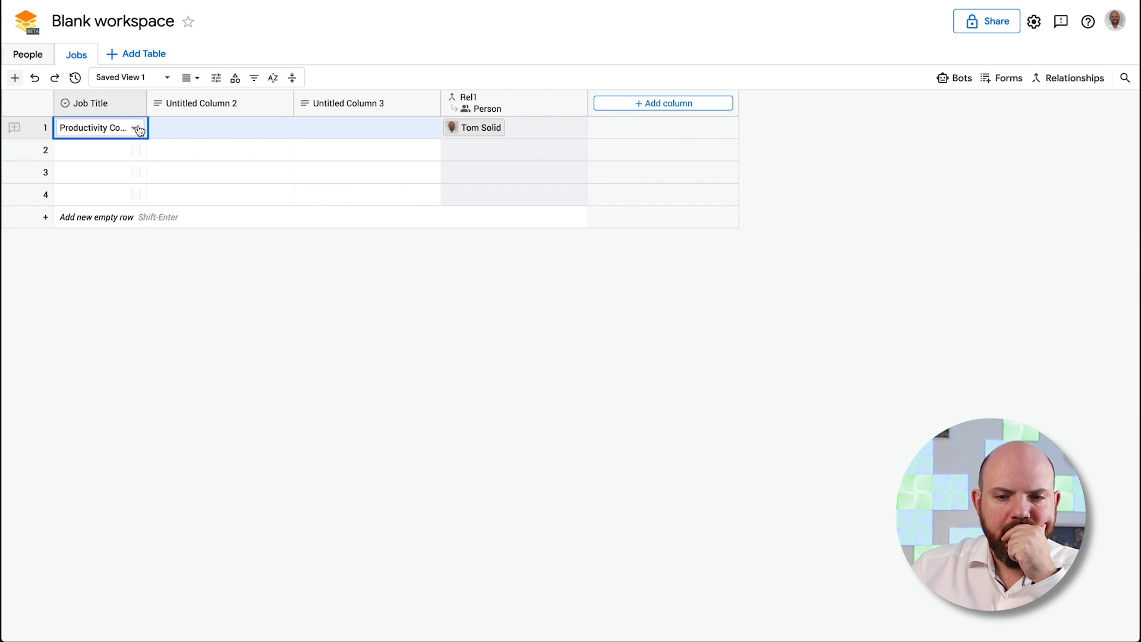
left_click(290, 130)
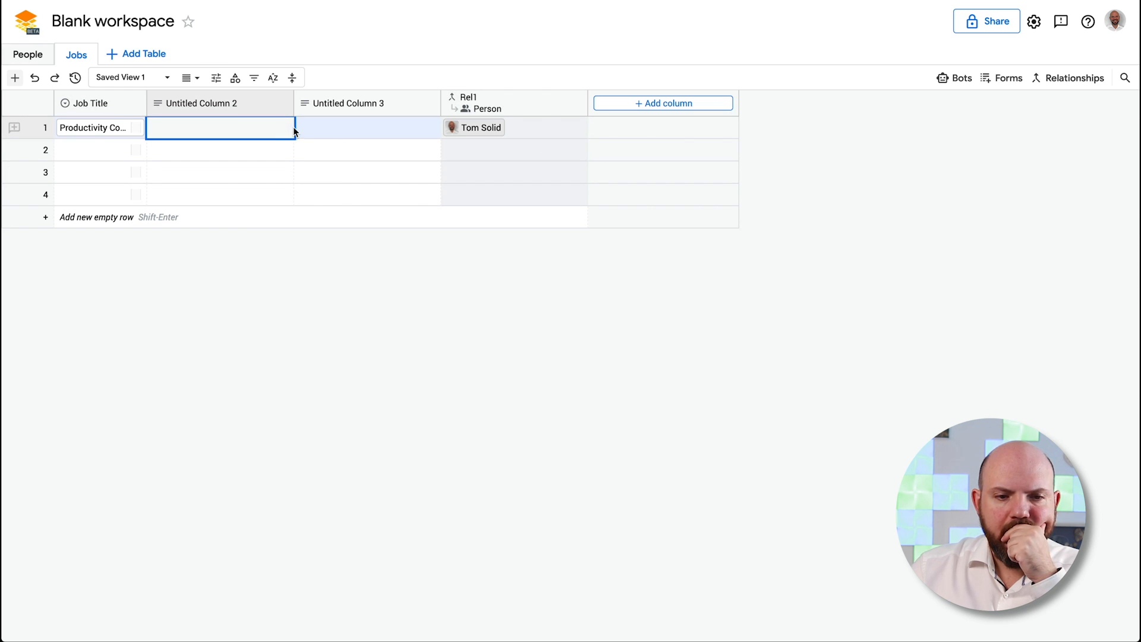
left_click(40, 55)
Scroll across the People grid, then go to the All workspaces page
left_click(49, 55)
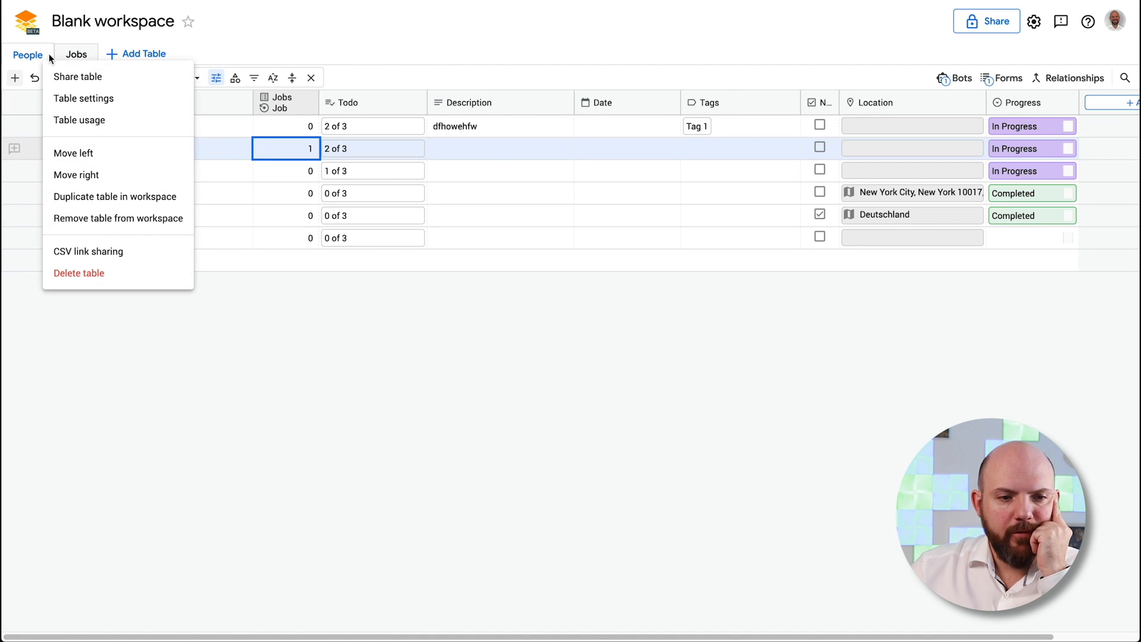
left_click(673, 306)
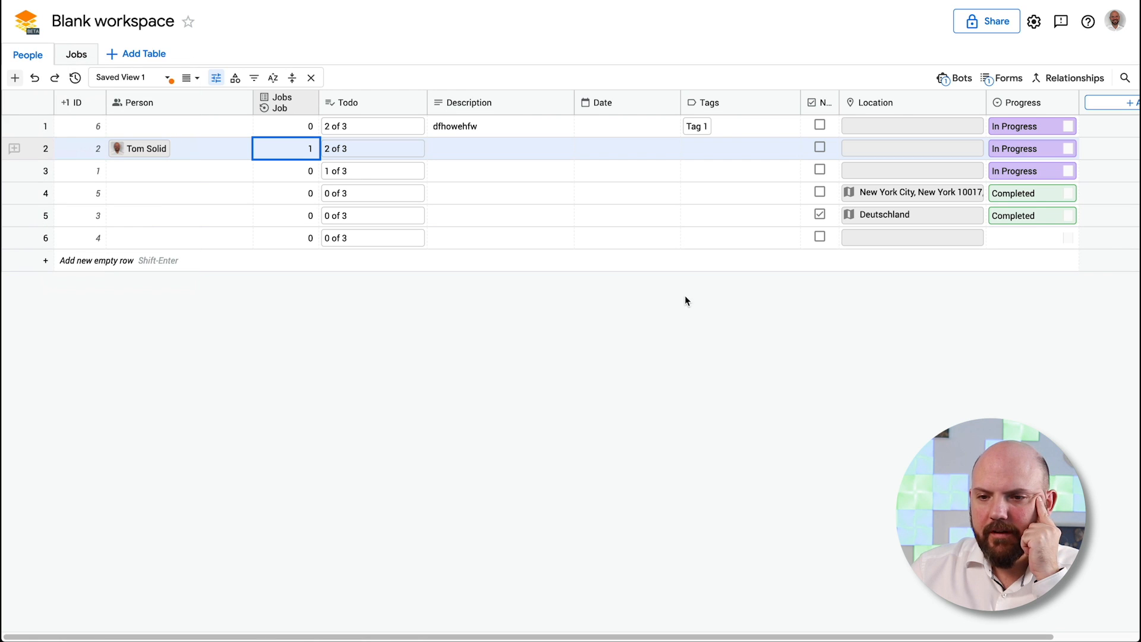
left_click_drag(851, 637, 548, 634)
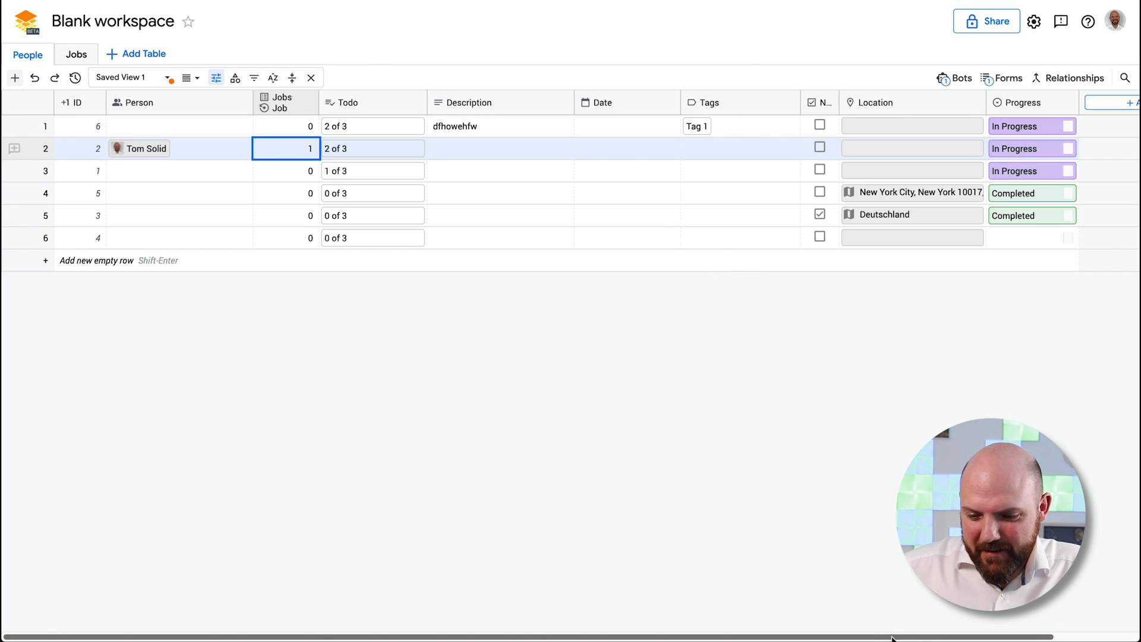
left_click_drag(893, 639, 661, 619)
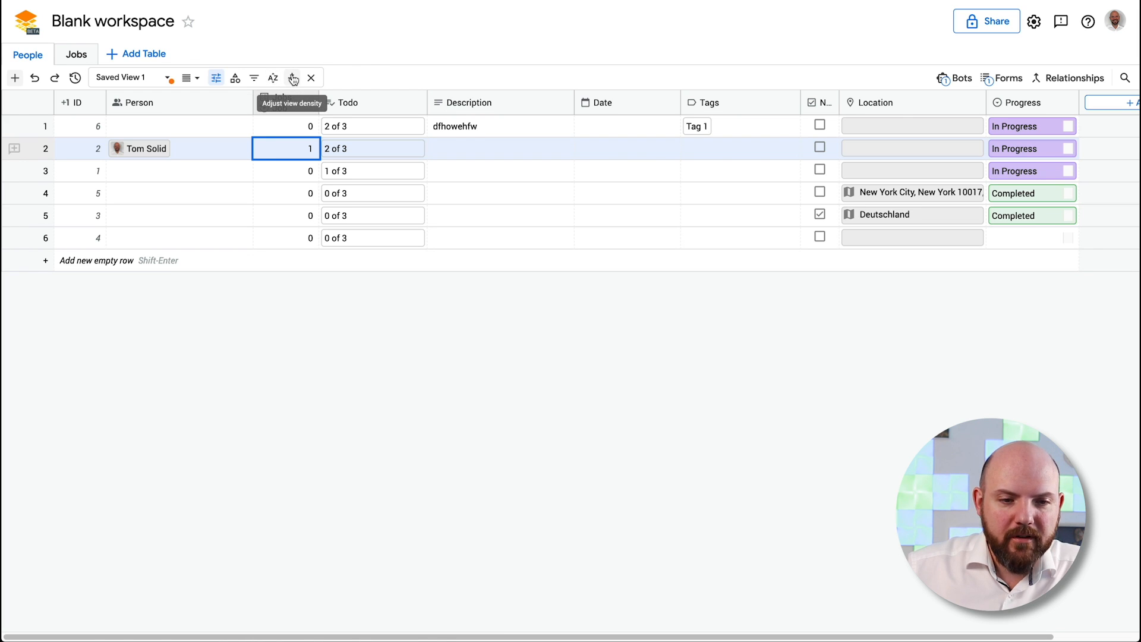
left_click(26, 22)
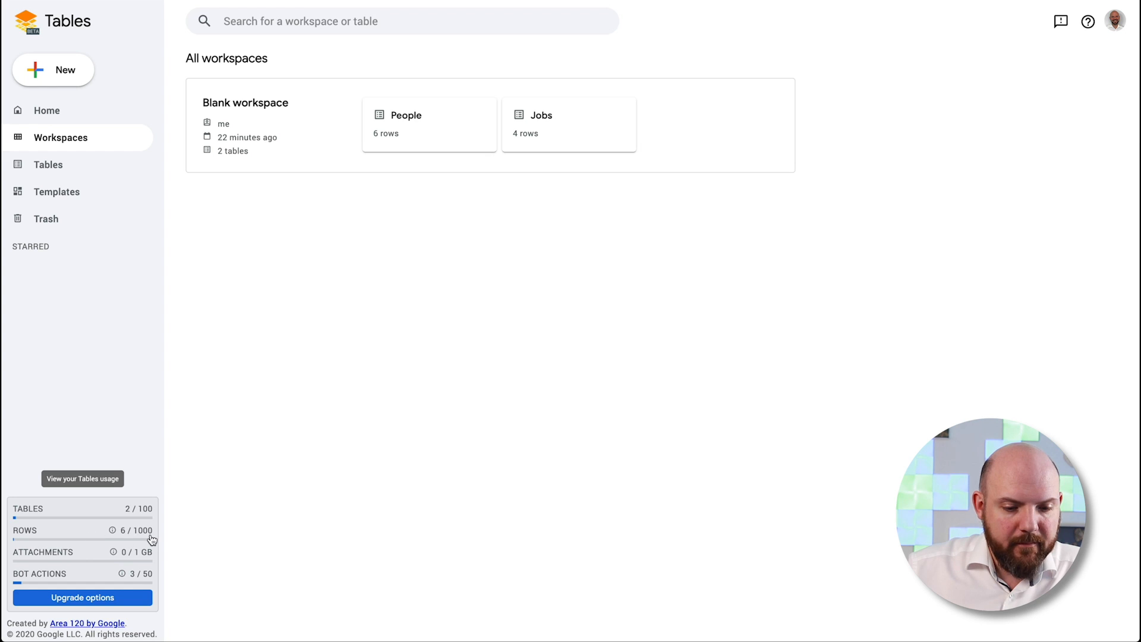
Review the Usage and billing plan details ($10/month, storage limits, 12 weeks history), then return Home
left_click(104, 596)
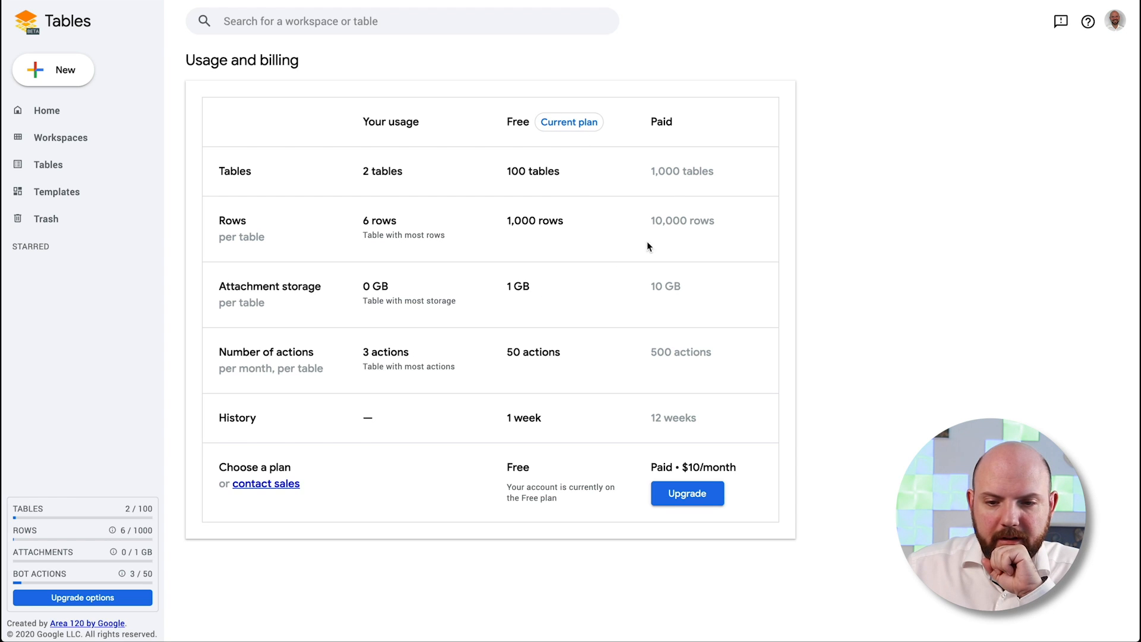
left_click_drag(683, 468, 744, 467)
left_click(743, 468)
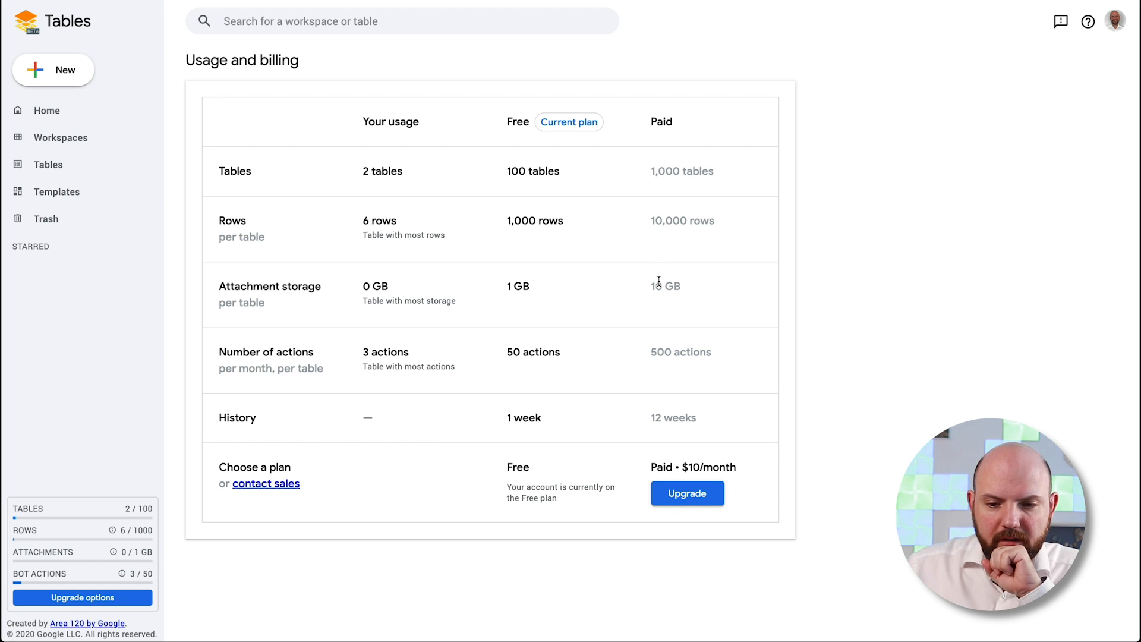
left_click_drag(656, 286, 728, 355)
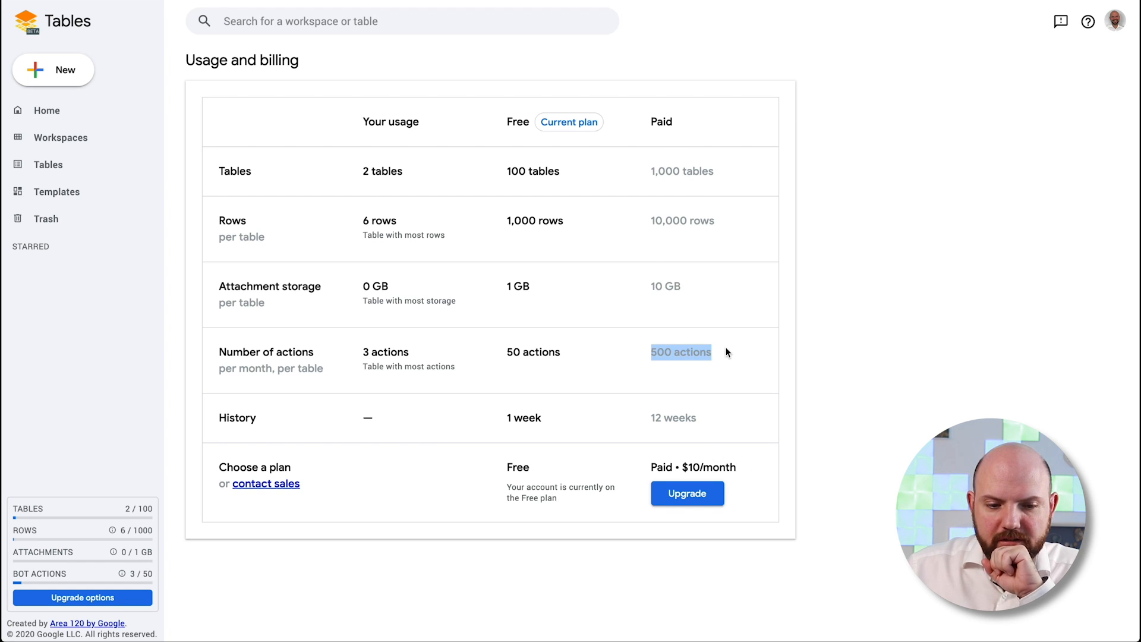
left_click_drag(637, 411, 762, 416)
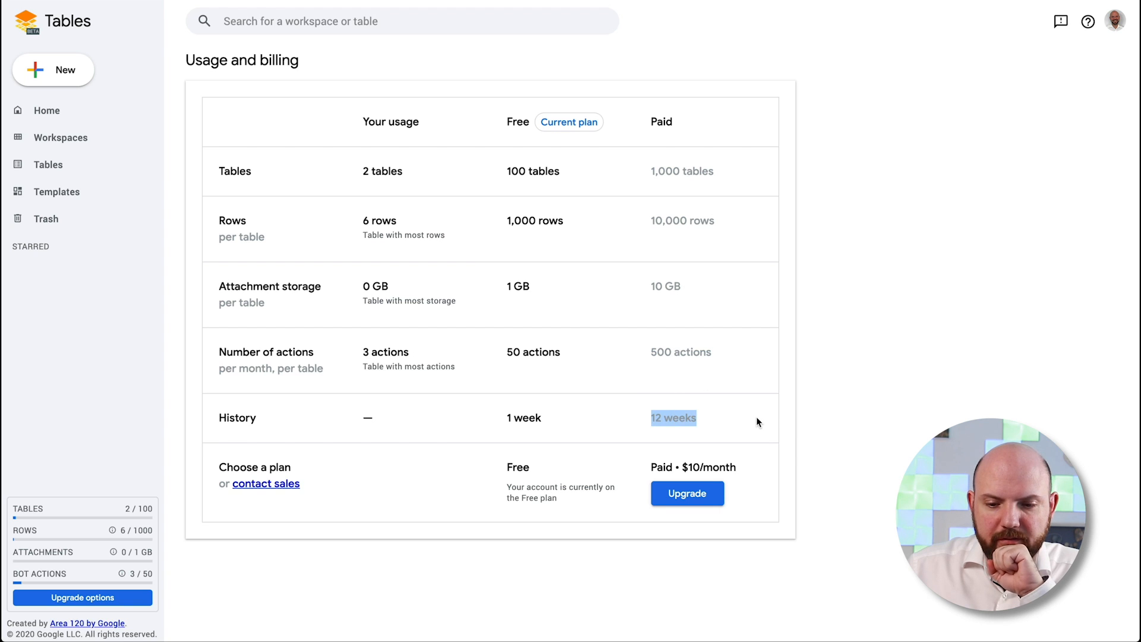
left_click(760, 417)
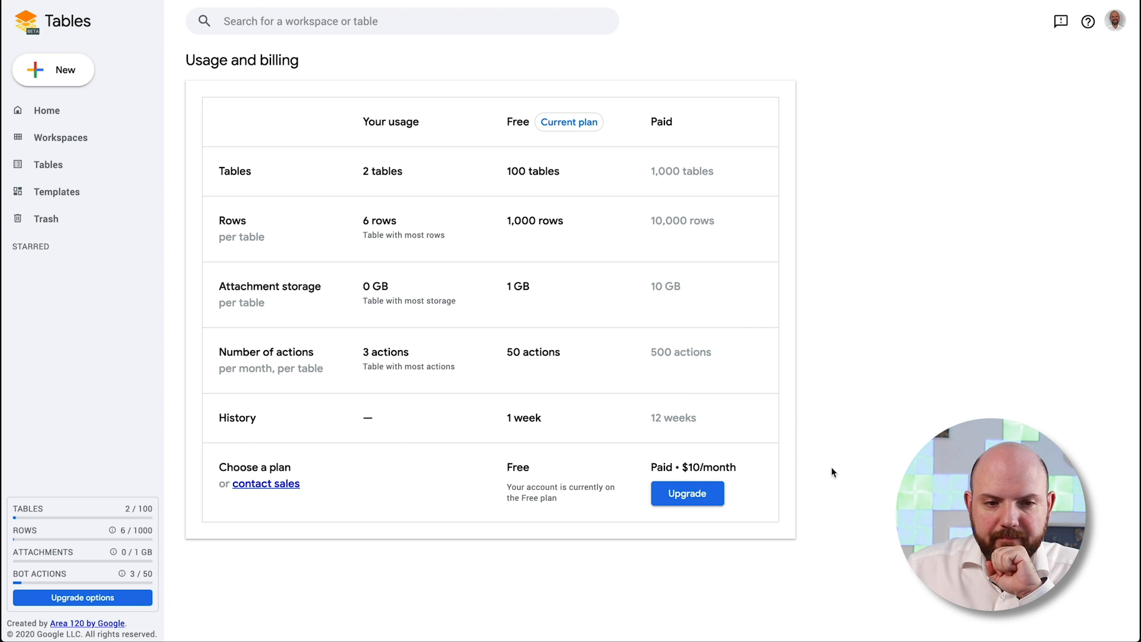
left_click(83, 112)
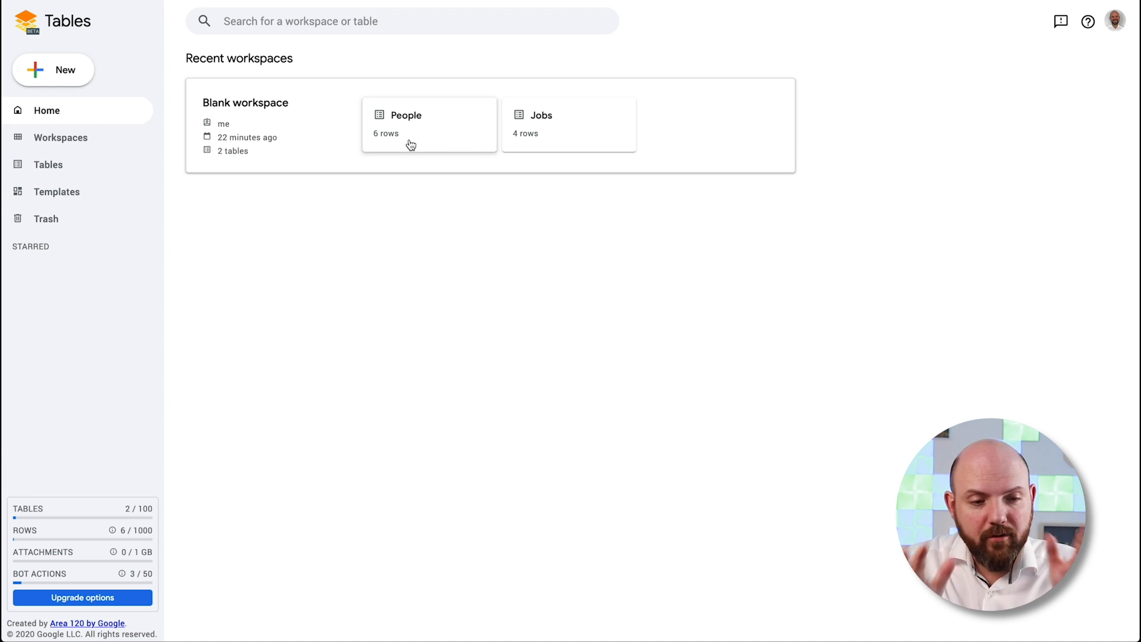
Reopen the People table, tick row 1's checkbox, select row 2's Person cell, then return home
left_click(419, 120)
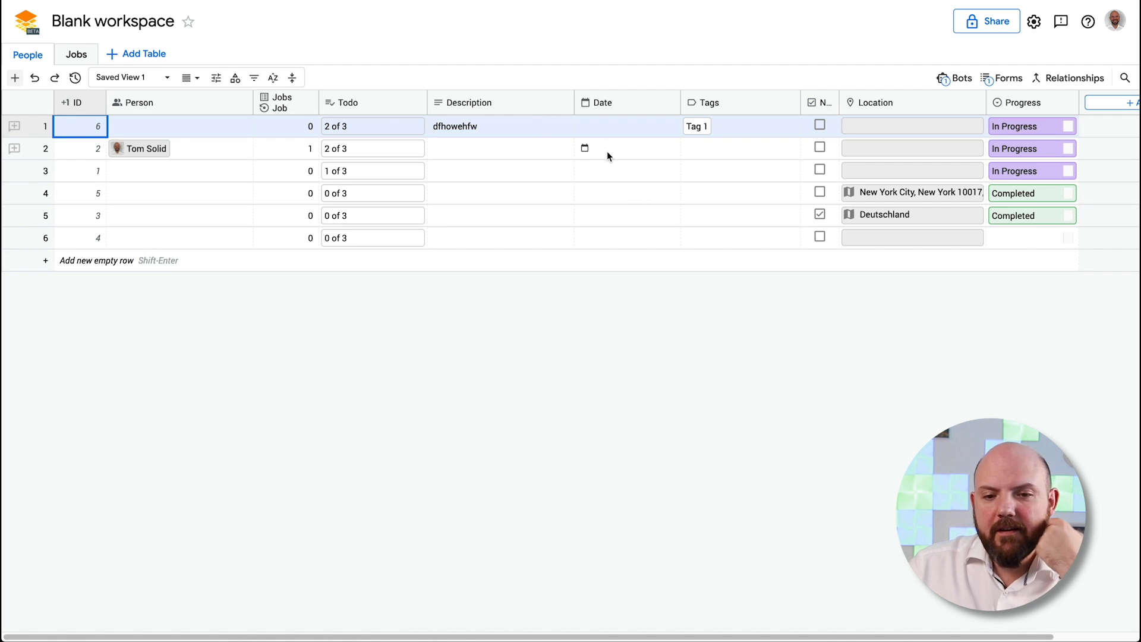
left_click(826, 126)
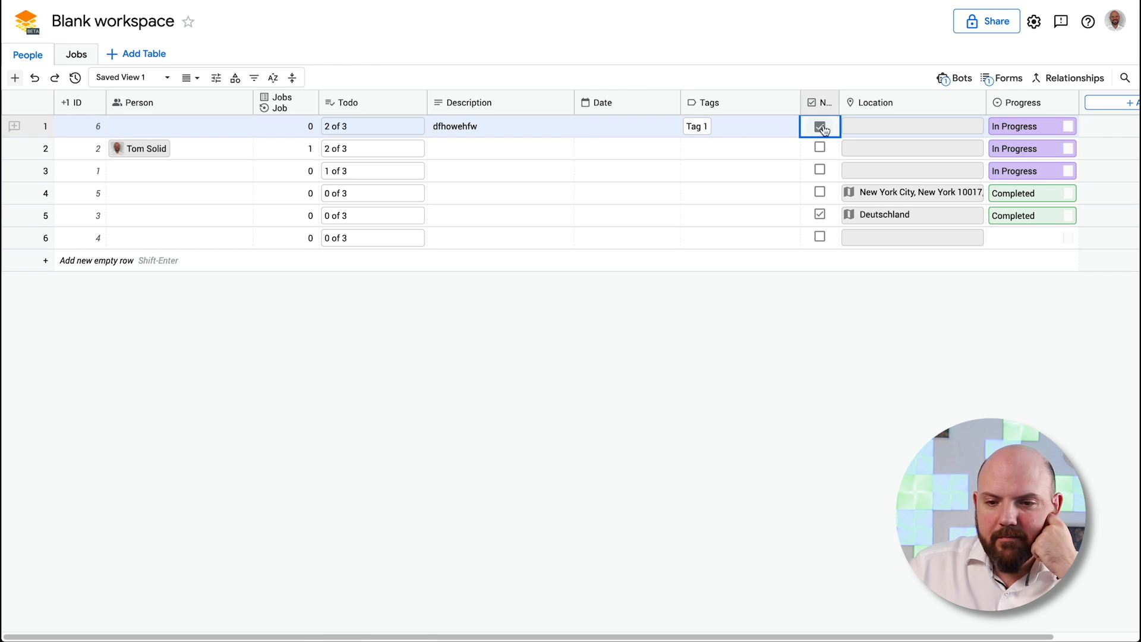
left_click(211, 146)
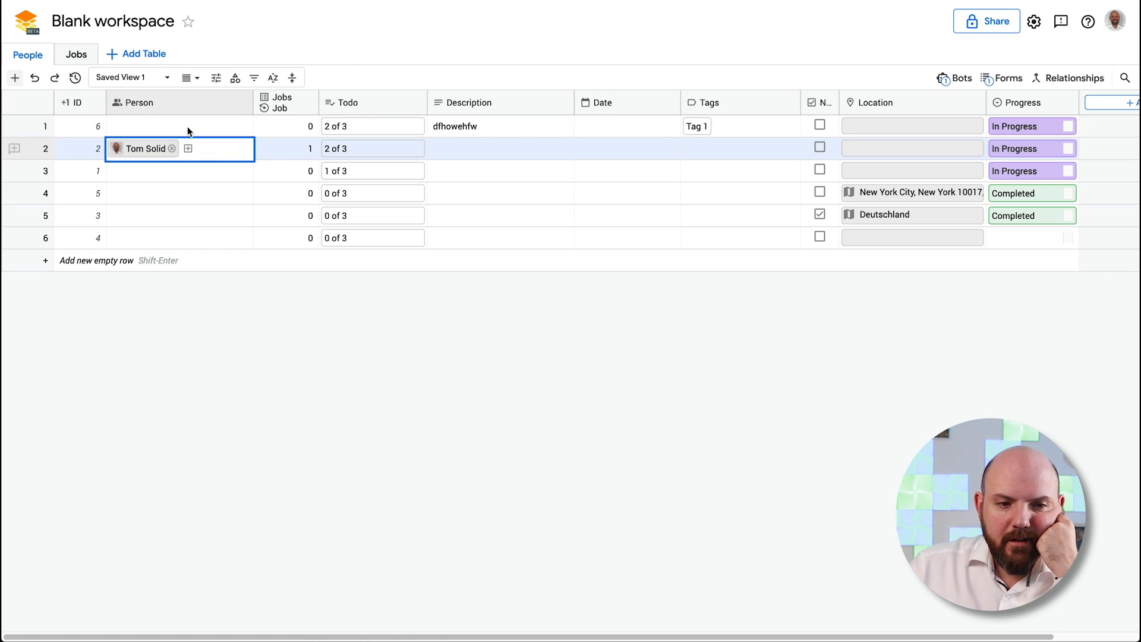
left_click(17, 25)
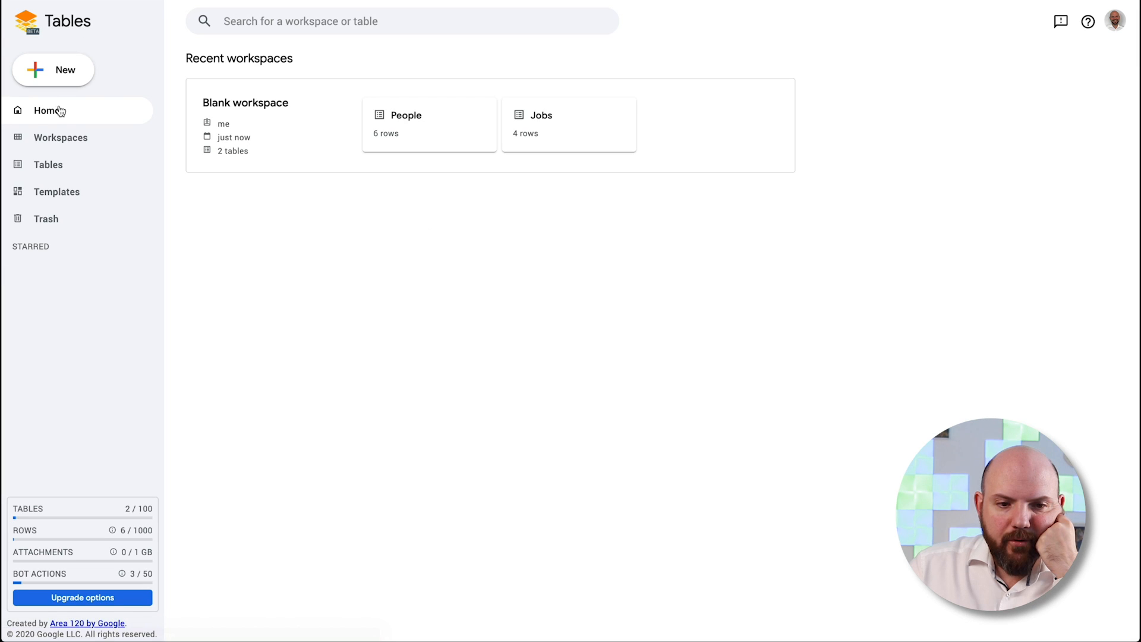
Create a workspace from the Agile Scrum Tracker template under Project Management templates
left_click(79, 199)
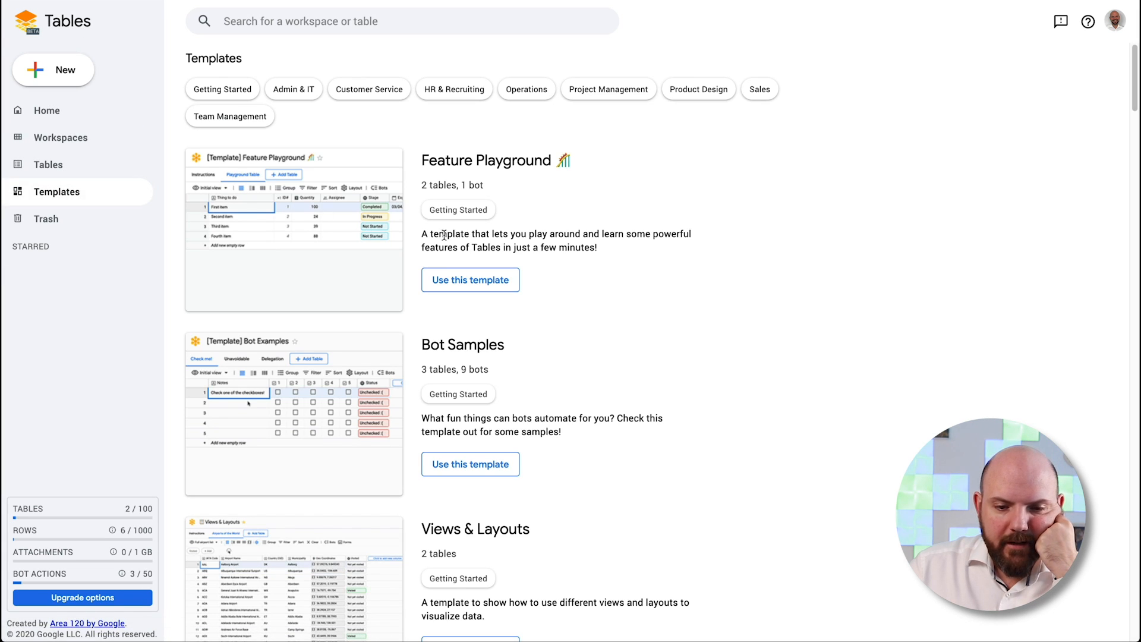
left_click(612, 92)
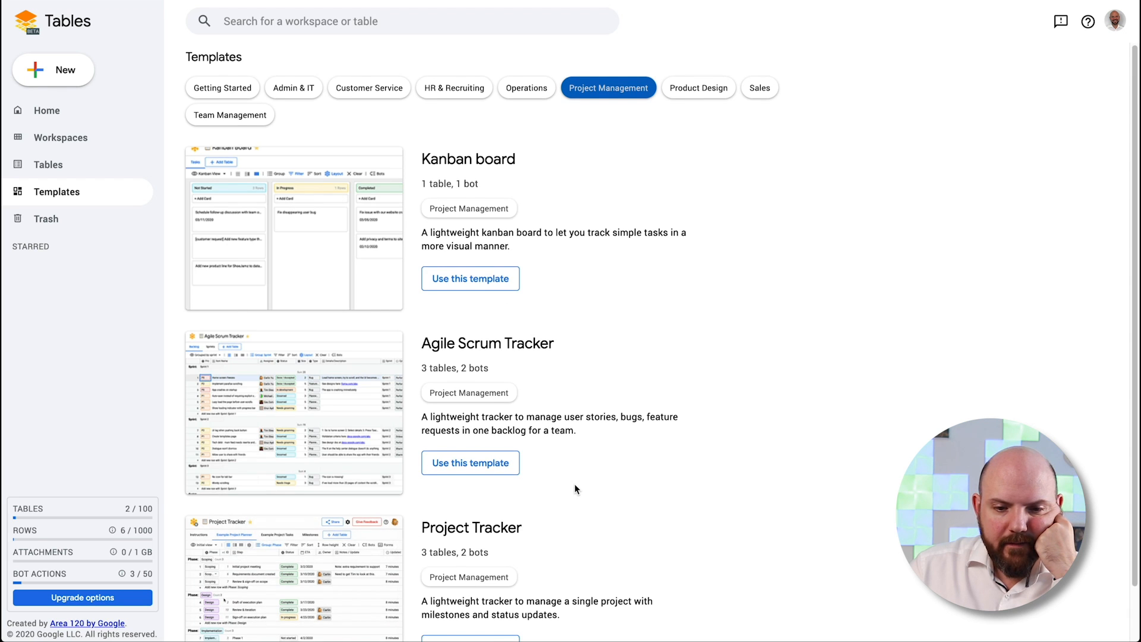
scroll(580, 484, "down", 1)
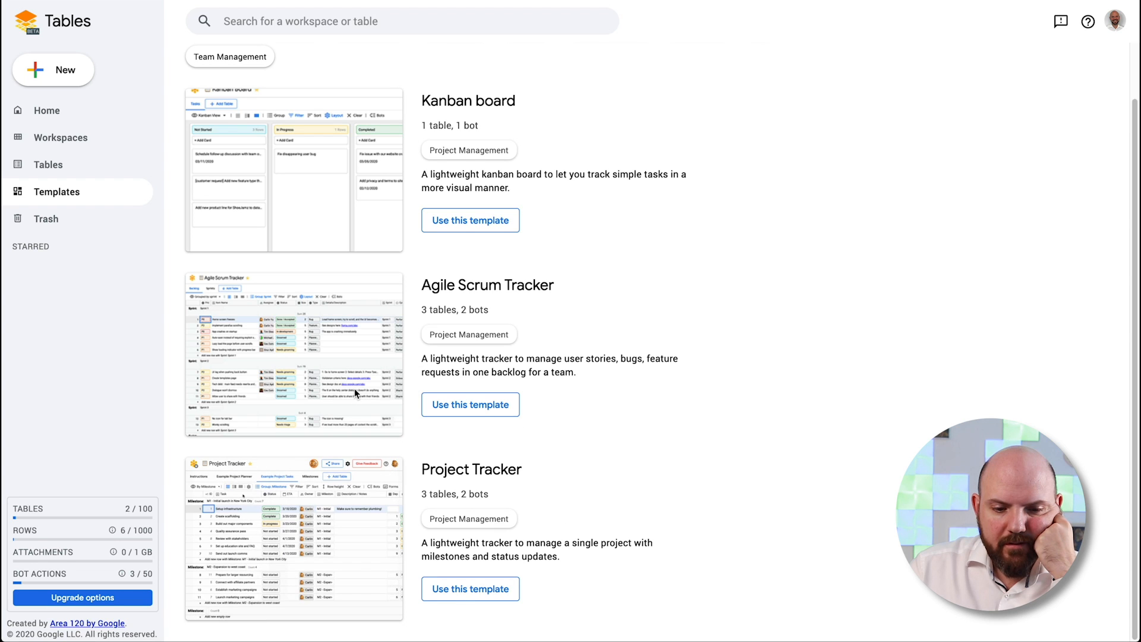
left_click(470, 404)
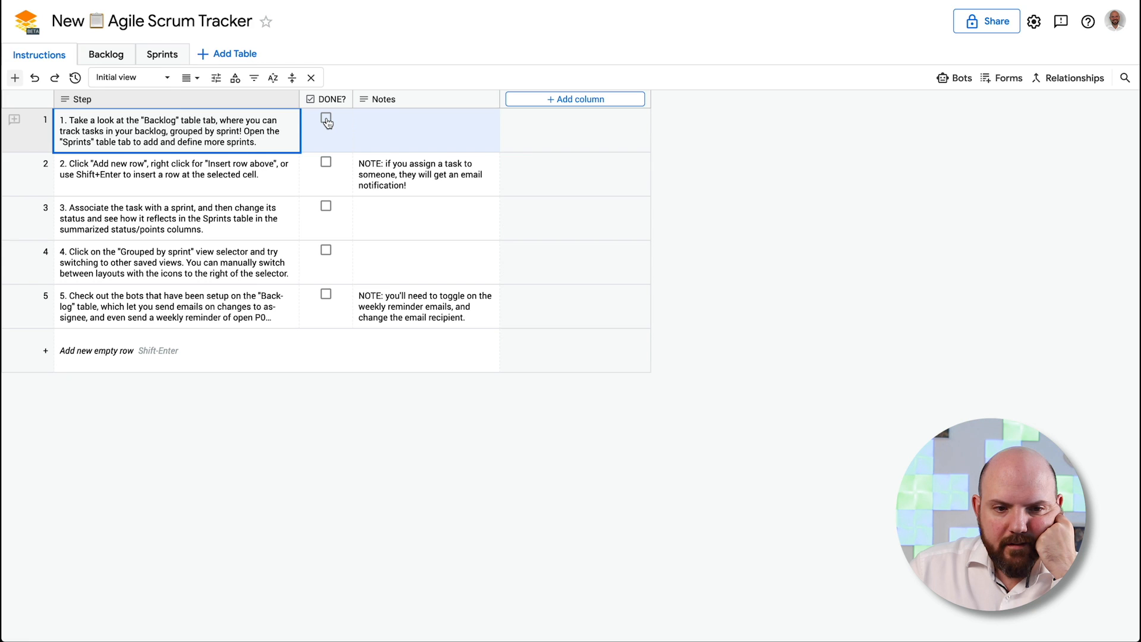
In the Backlog table, inspect row 1's priority options without changing anything
left_click(110, 57)
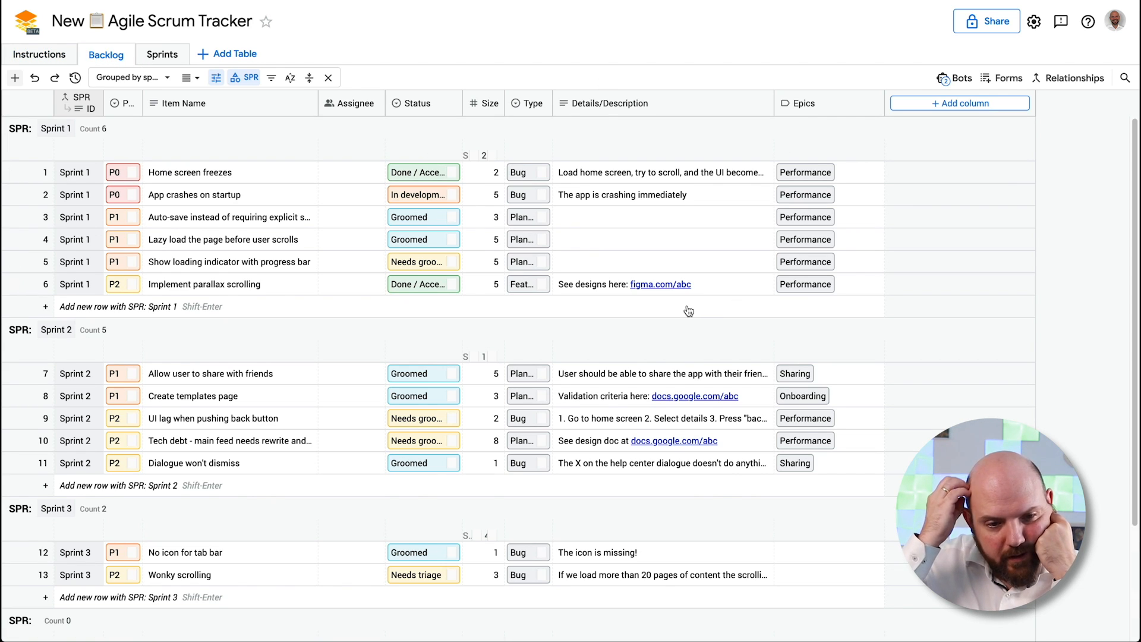
left_click(133, 176)
left_click(134, 175)
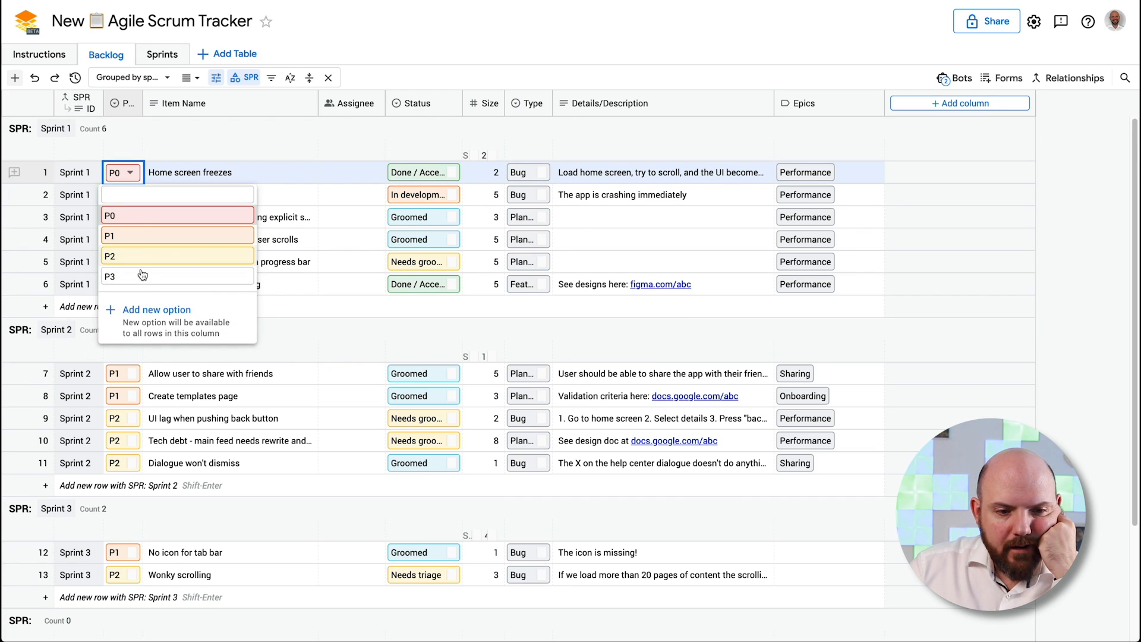
key("Escape")
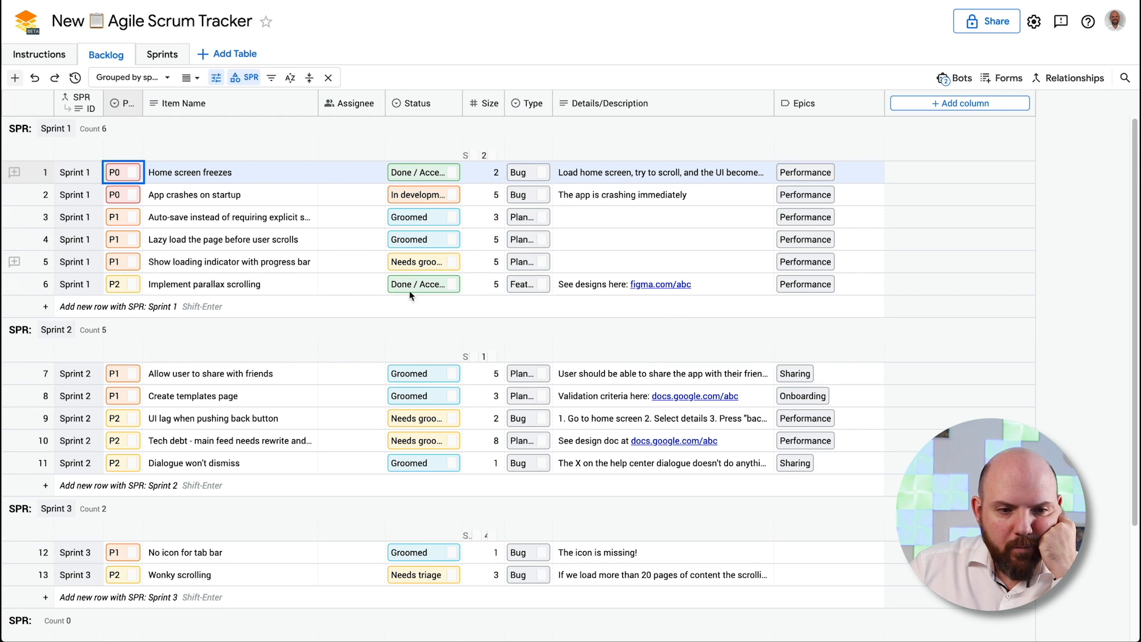
scroll(847, 355, "down", 3)
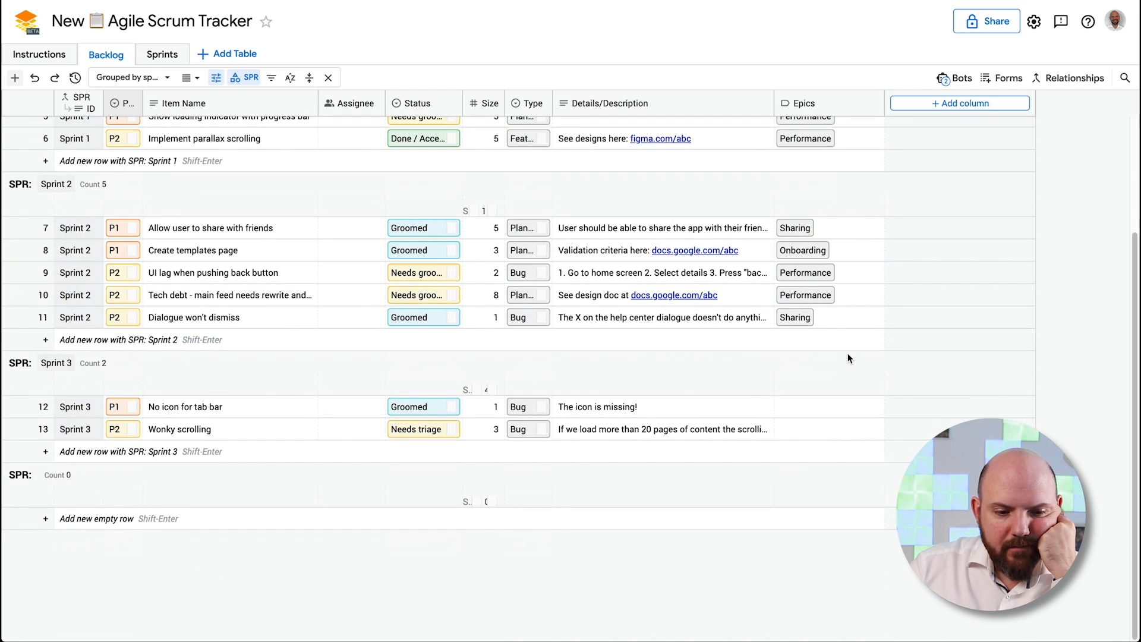
scroll(847, 355, "up", 3)
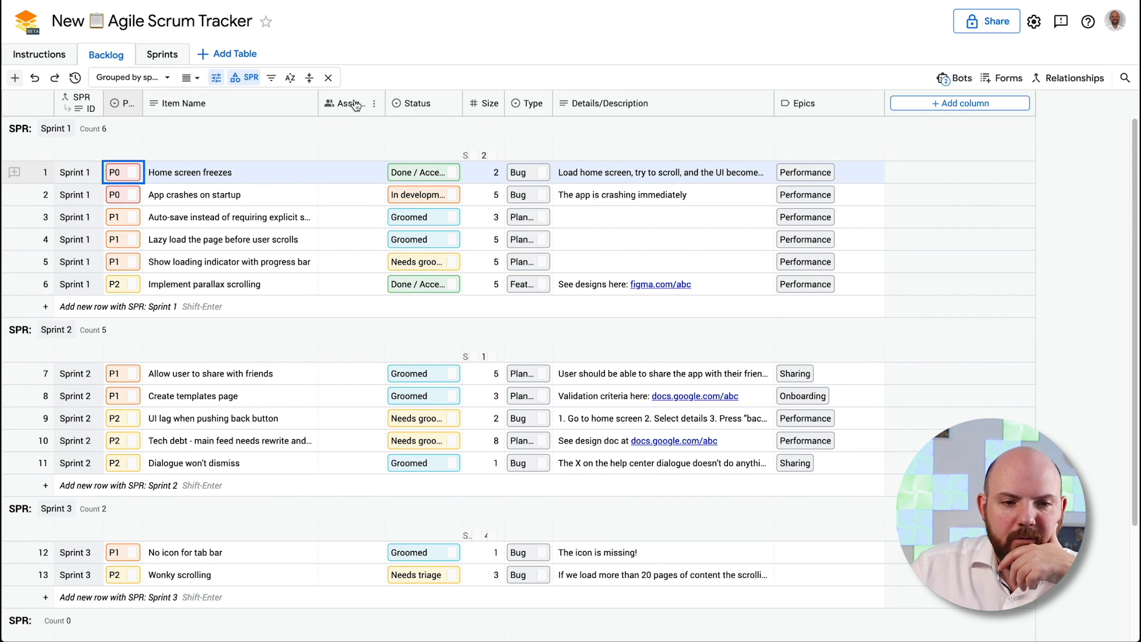
Assign the team member to Backlog rows 1 (Home screen freezes) and 4
left_click(355, 177)
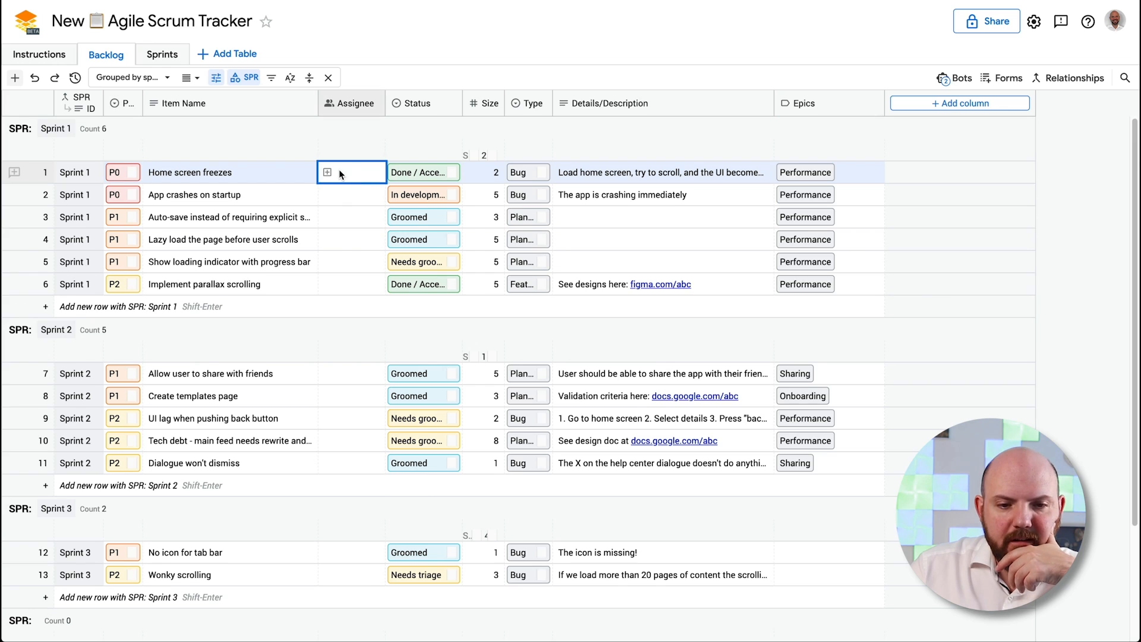
left_click(333, 174)
left_click(392, 243)
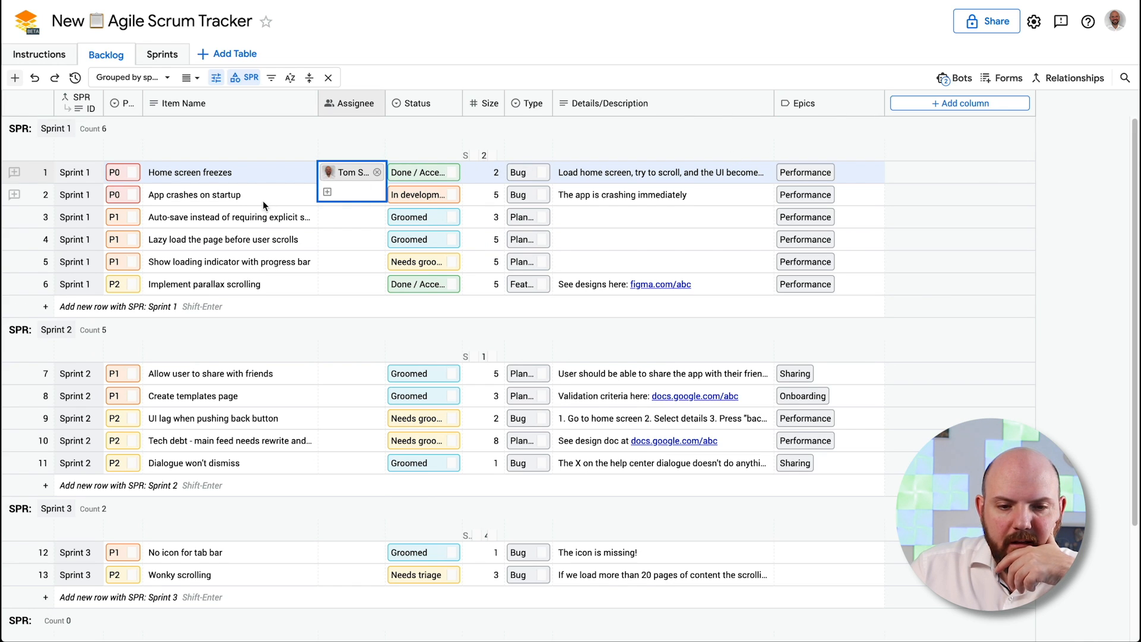
left_click(335, 238)
left_click(327, 240)
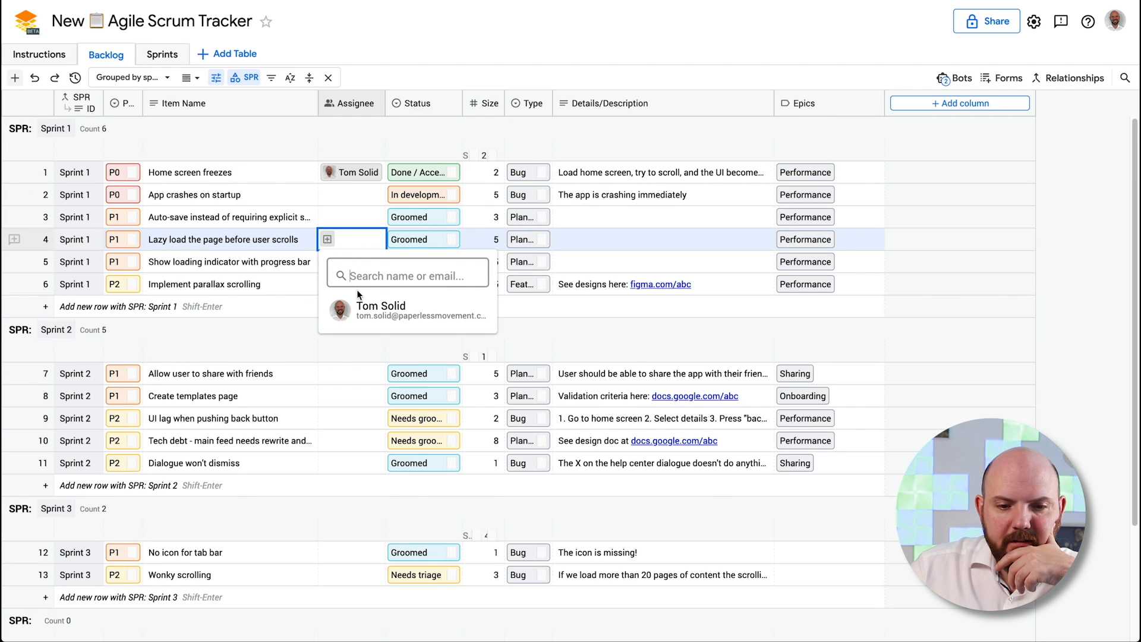
left_click(372, 308)
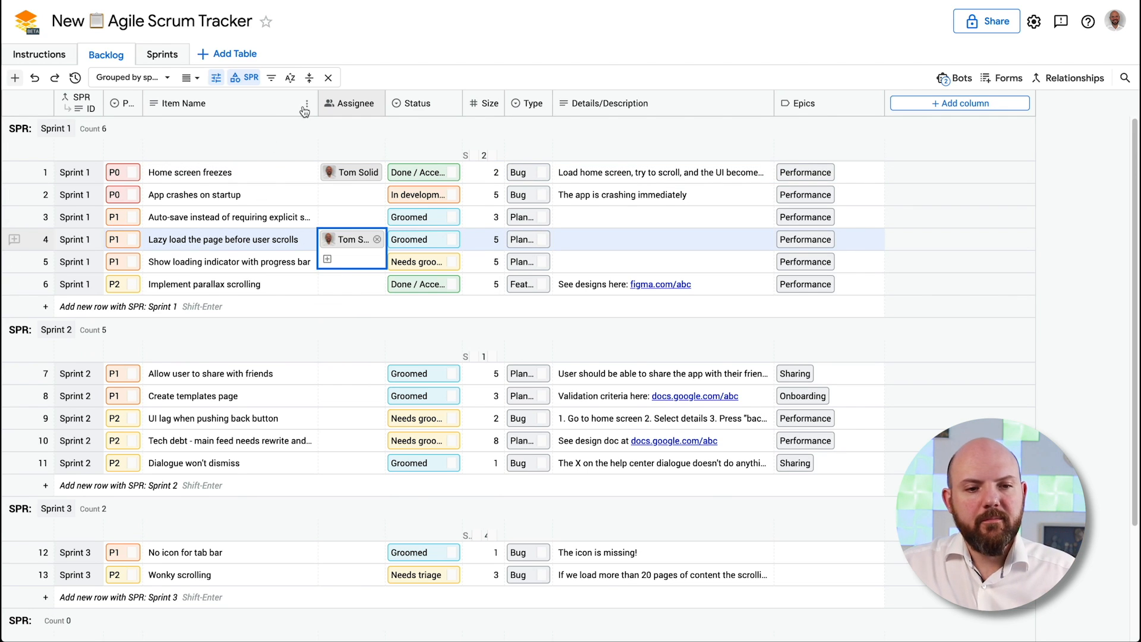
left_click(162, 55)
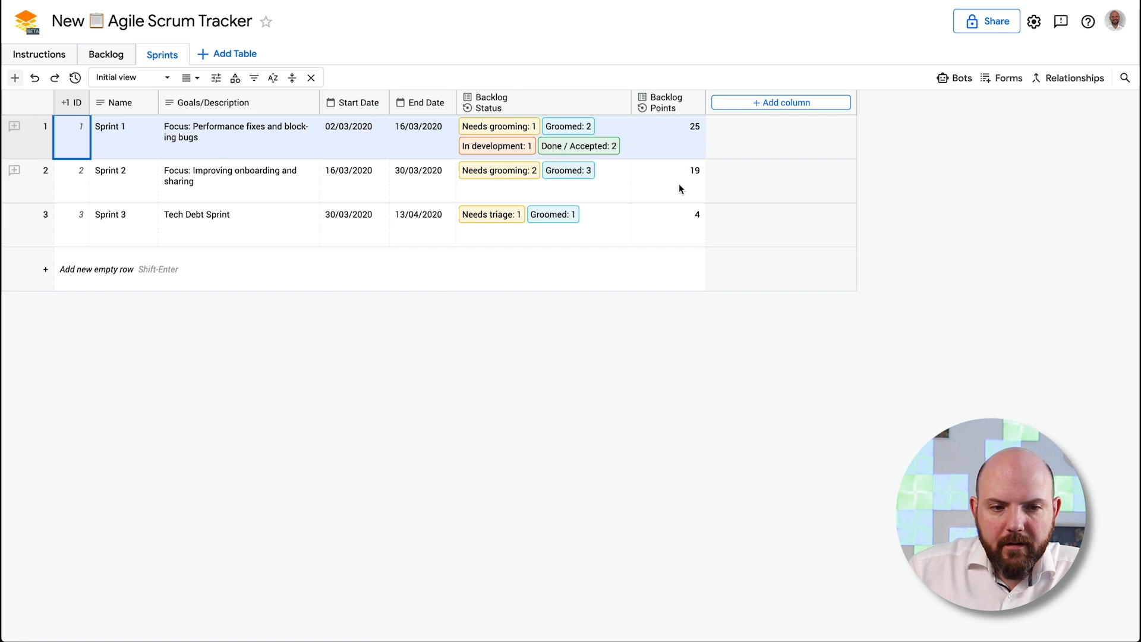
Add a new empty fourth row to the Sprints table
left_click(110, 55)
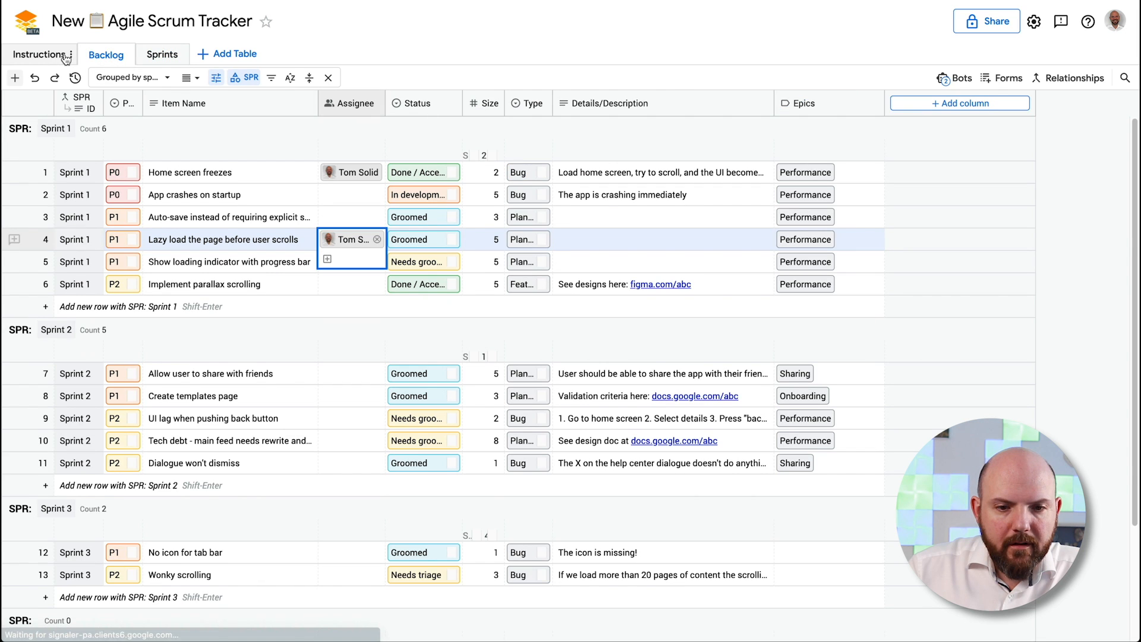
left_click(156, 55)
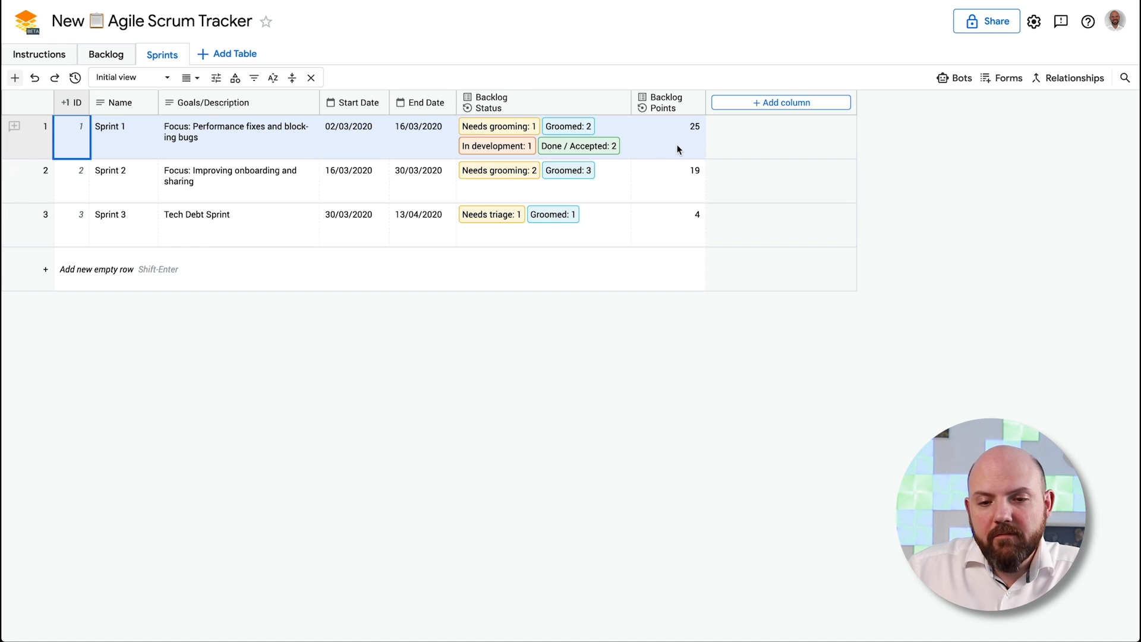
left_click(648, 267)
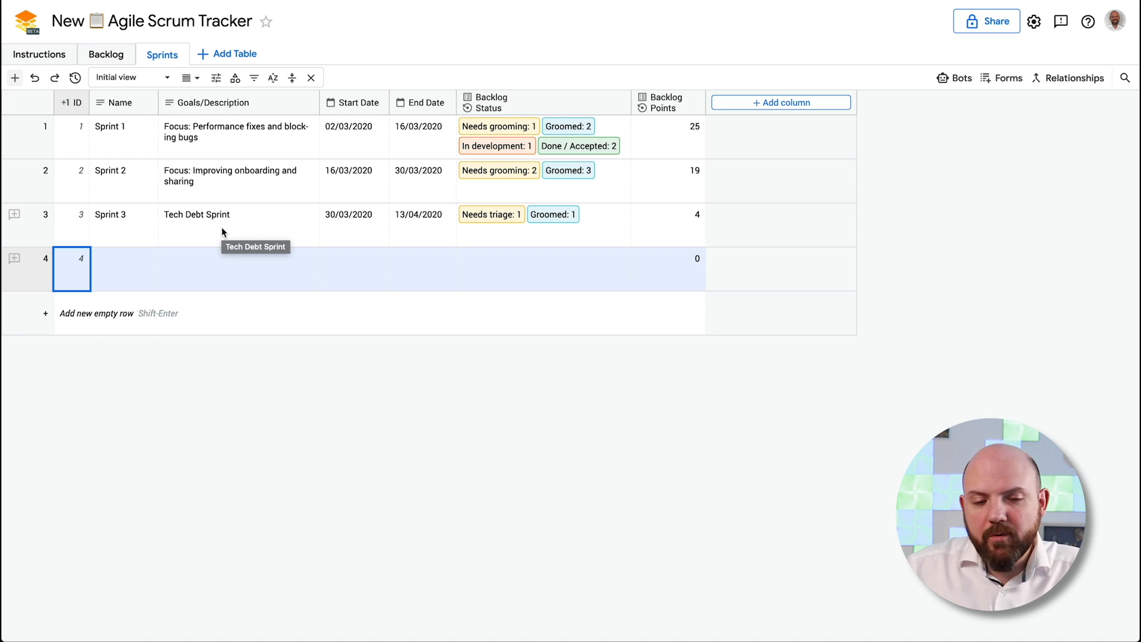
Browse the Backlog and Instructions tables, then leave the workspace for the Tables start pages
left_click(104, 55)
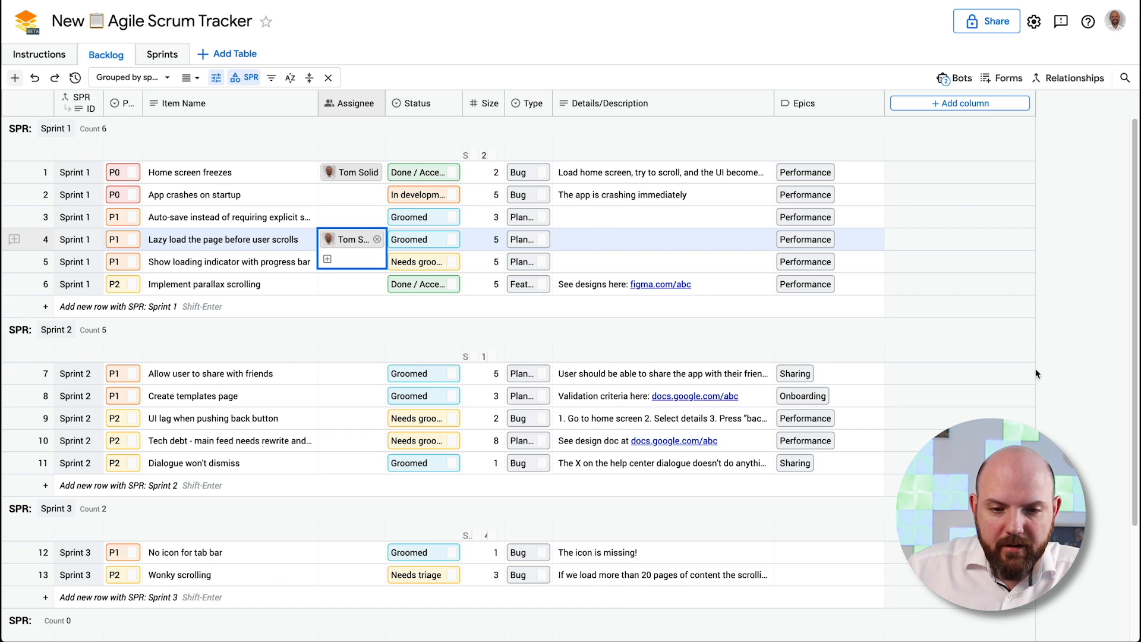
scroll(1036, 373, "down", 3)
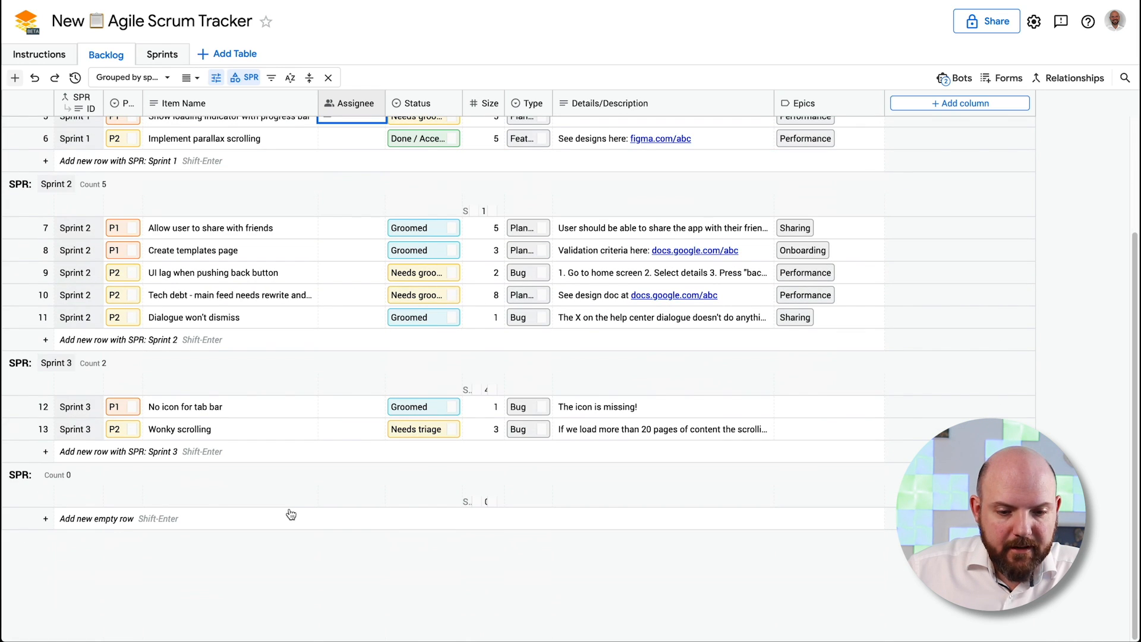
scroll(571, 529, "up", 3)
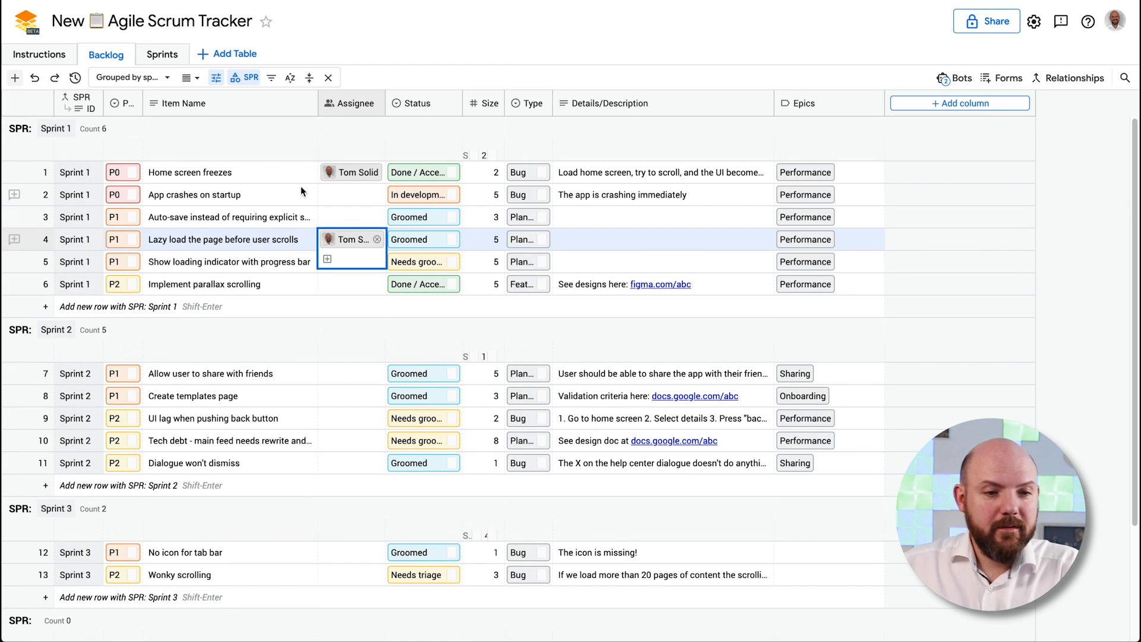
left_click(49, 54)
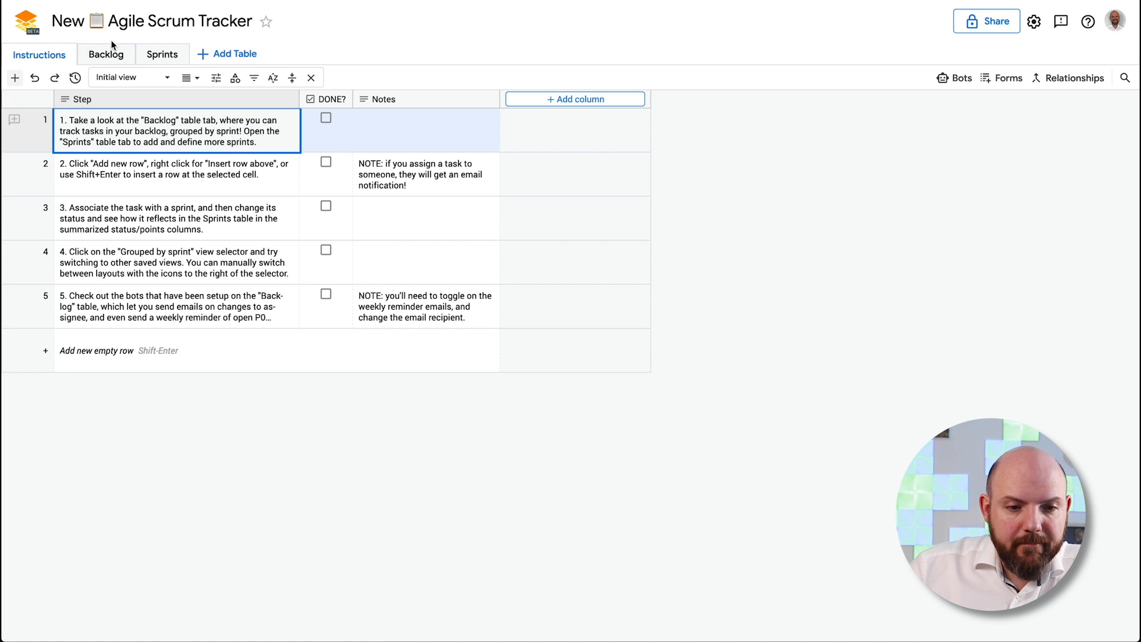
left_click(34, 27)
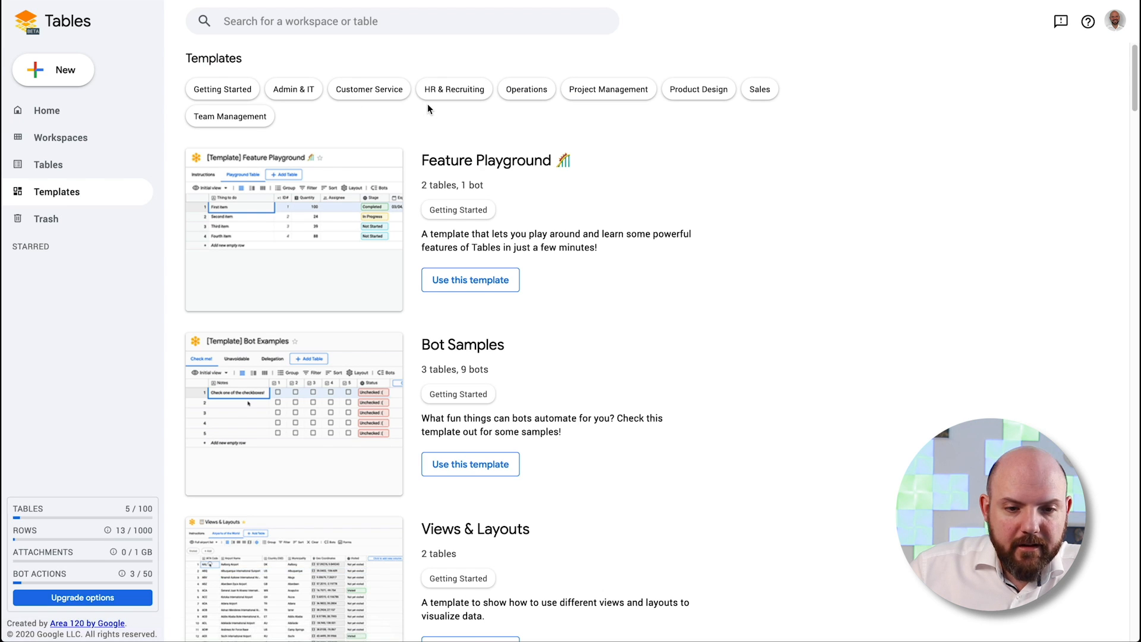
Browse the Home, Workspaces, Tables and Templates sidebar pages, ending on Home
left_click(73, 113)
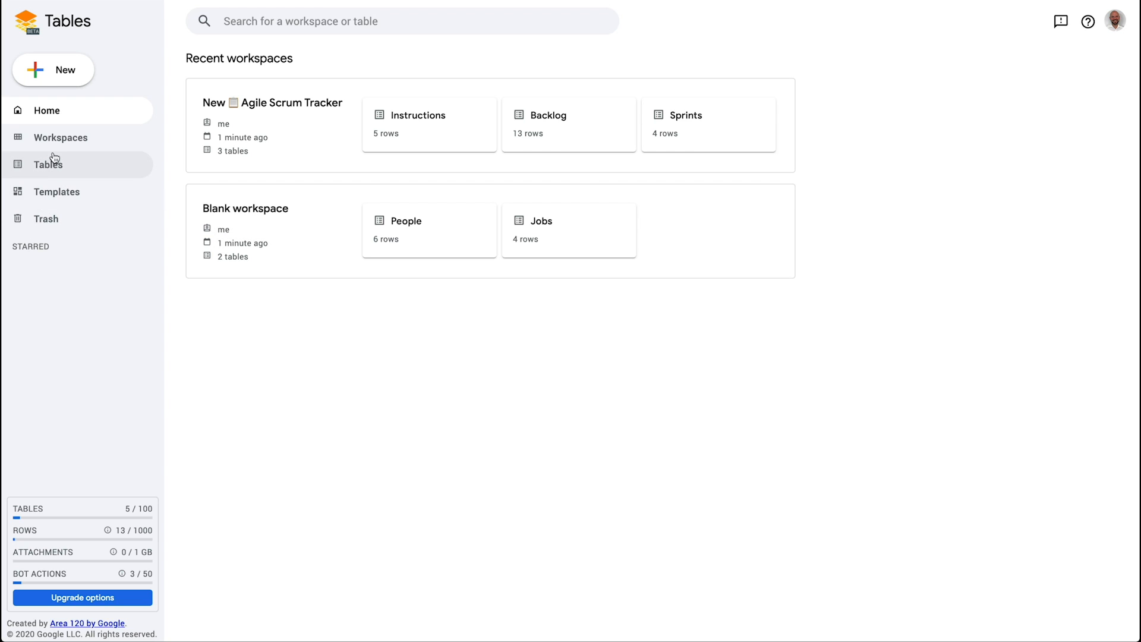
left_click(65, 138)
left_click(59, 165)
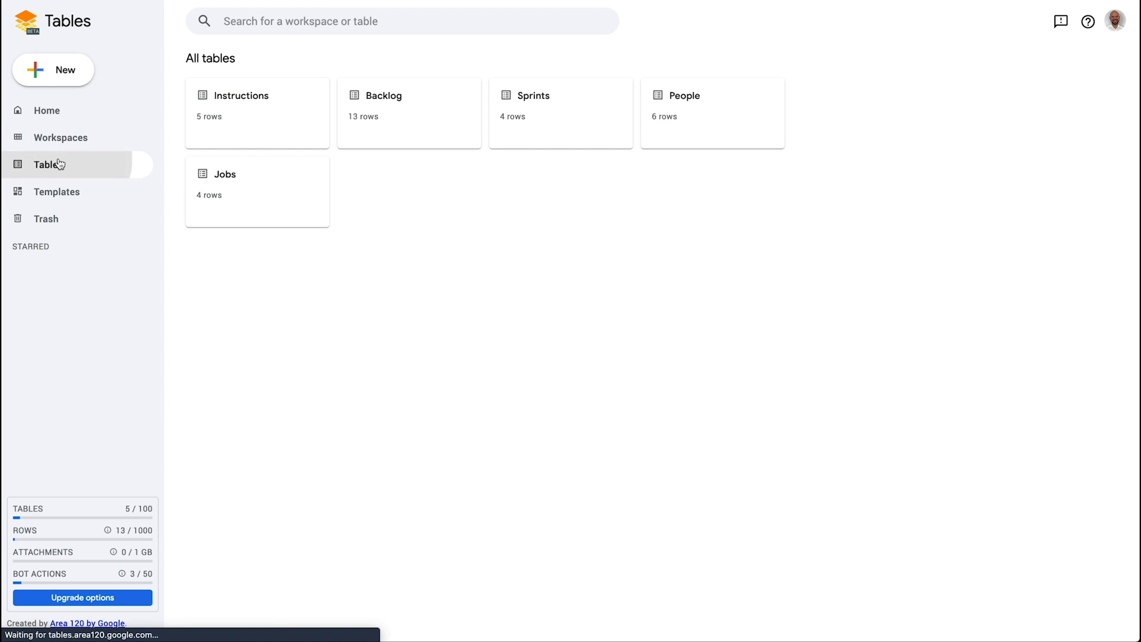
left_click(70, 195)
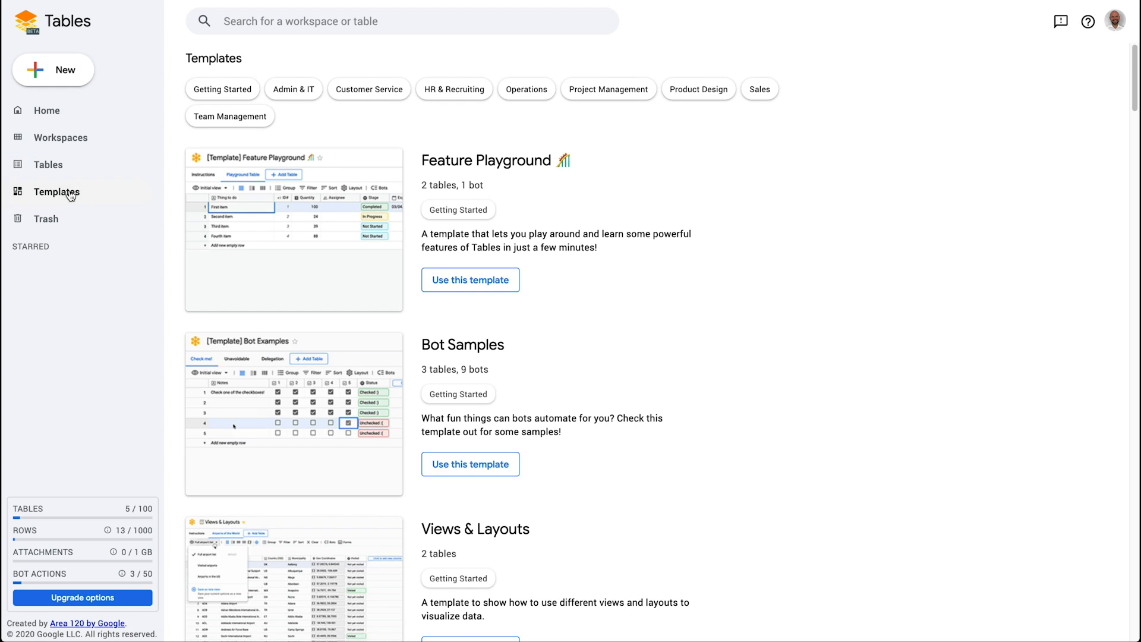
left_click(63, 167)
left_click(66, 141)
left_click(70, 122)
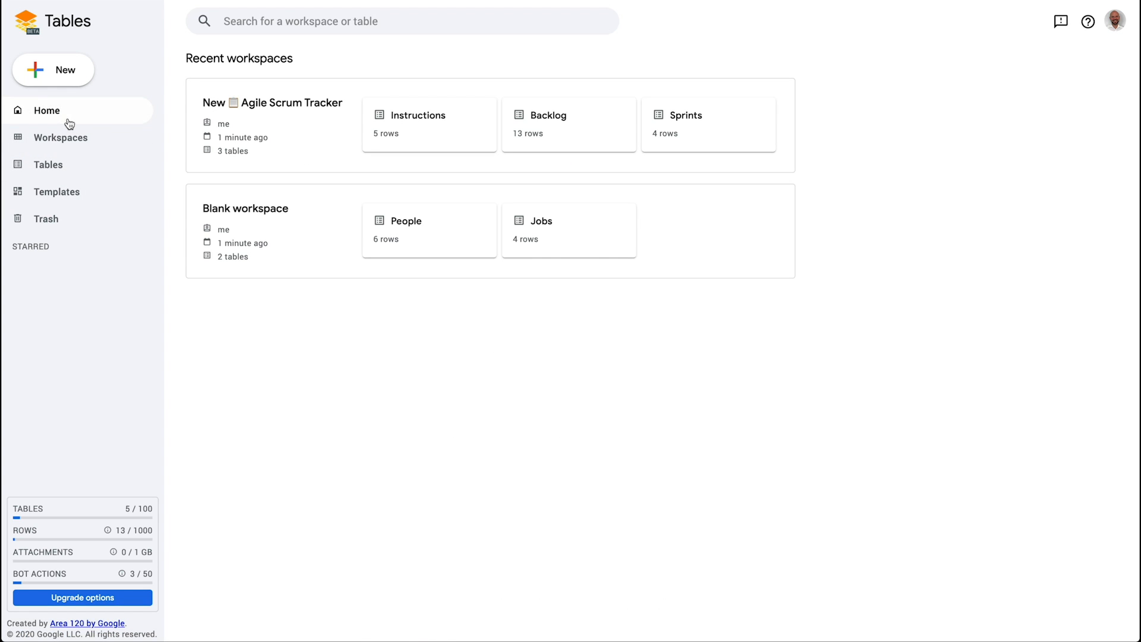
Open the Agile Scrum Tracker's Backlog table and check its saved views list
left_click(282, 137)
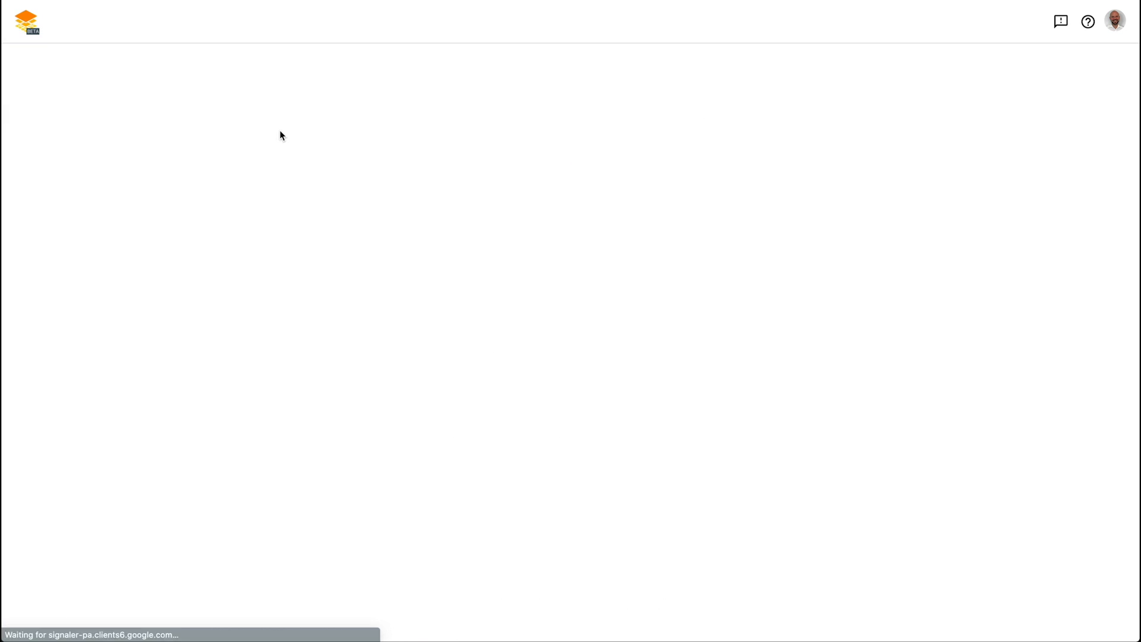
left_click(106, 58)
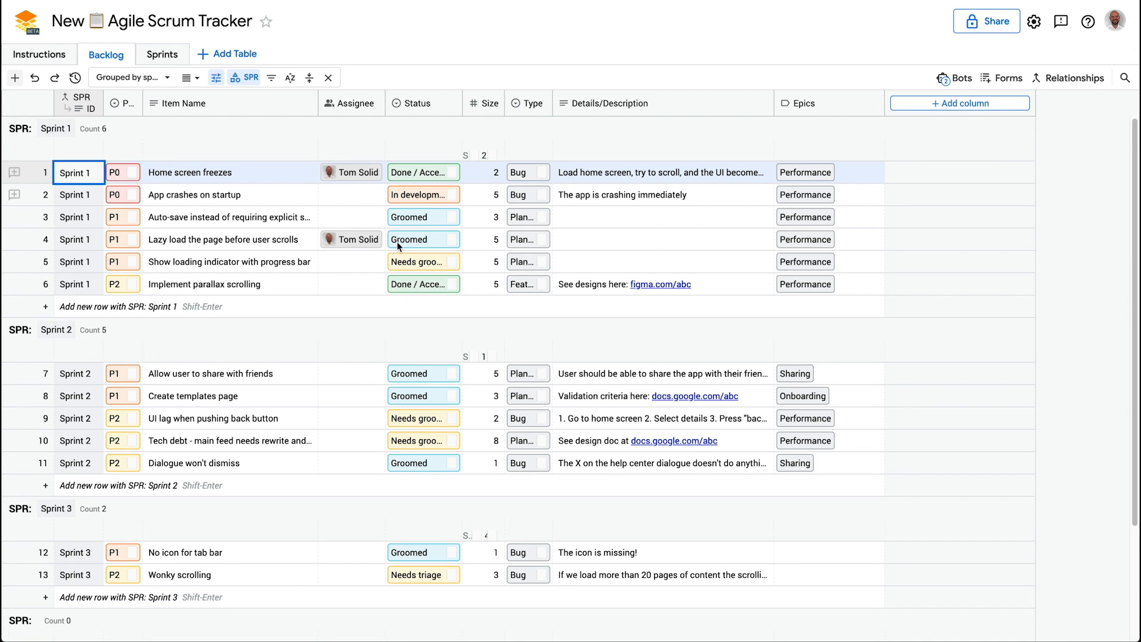
left_click(152, 79)
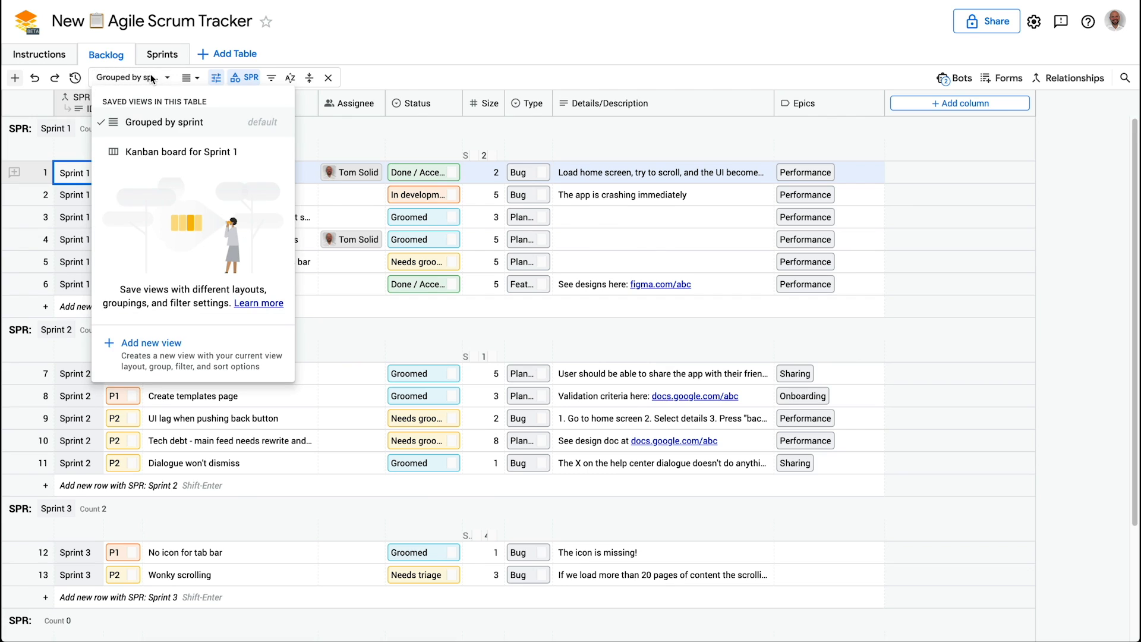
left_click(152, 79)
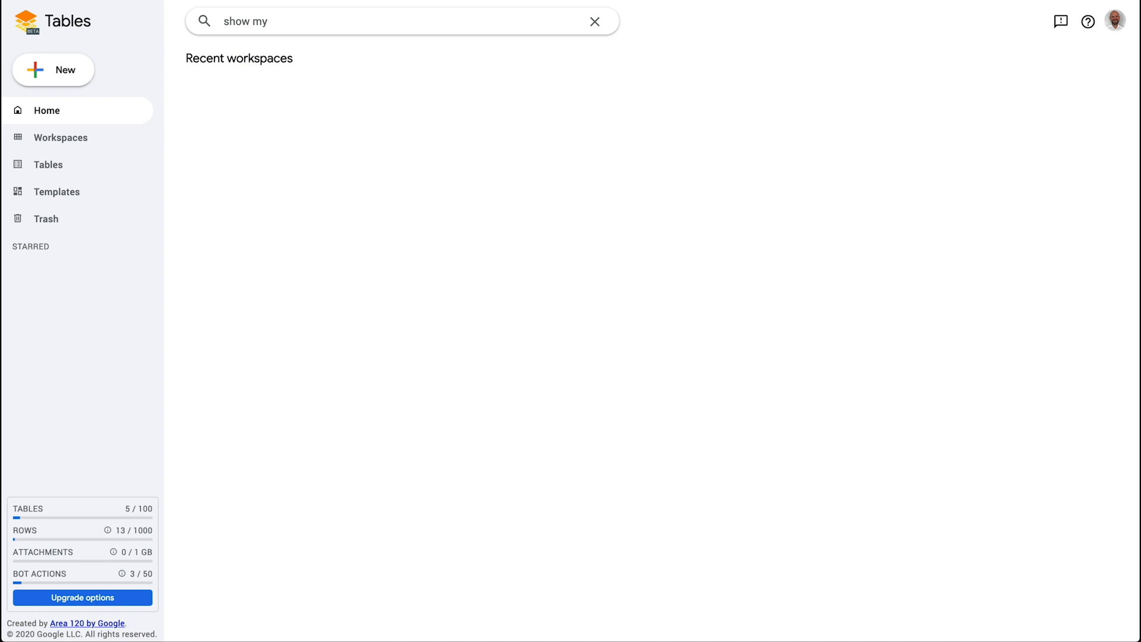
Clear the Home search box, including a trial 'inst' search, so all workspaces reappear
key("ctrl+a")
type("a")
key("BackSpace")
key("BackSpace")
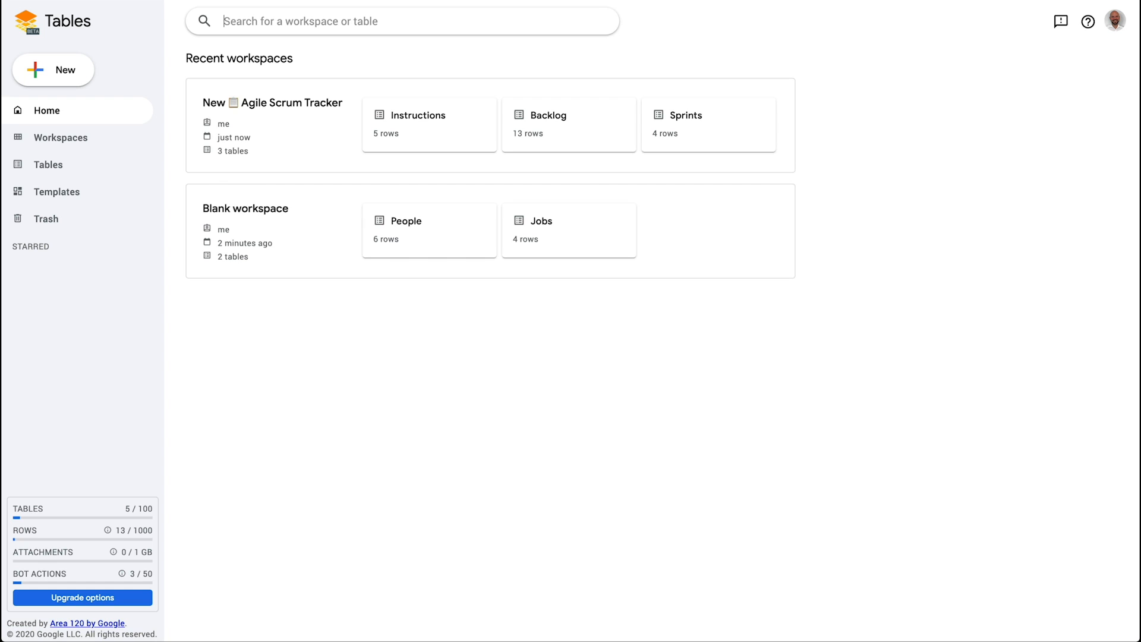
type("instre")
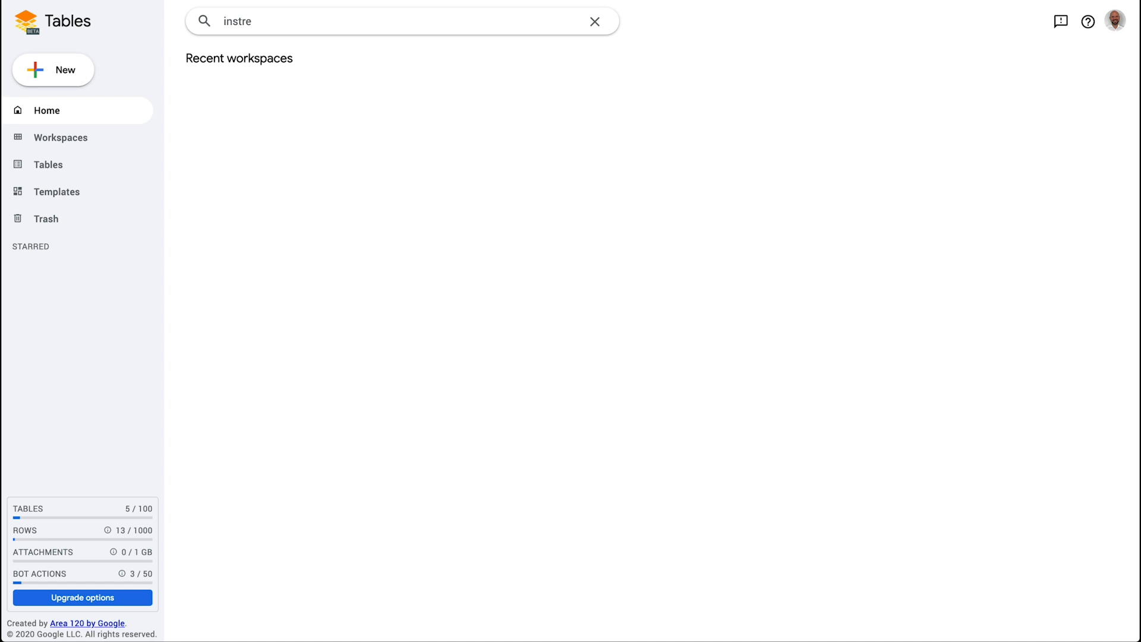
key("BackSpace")
key("BackSpace")
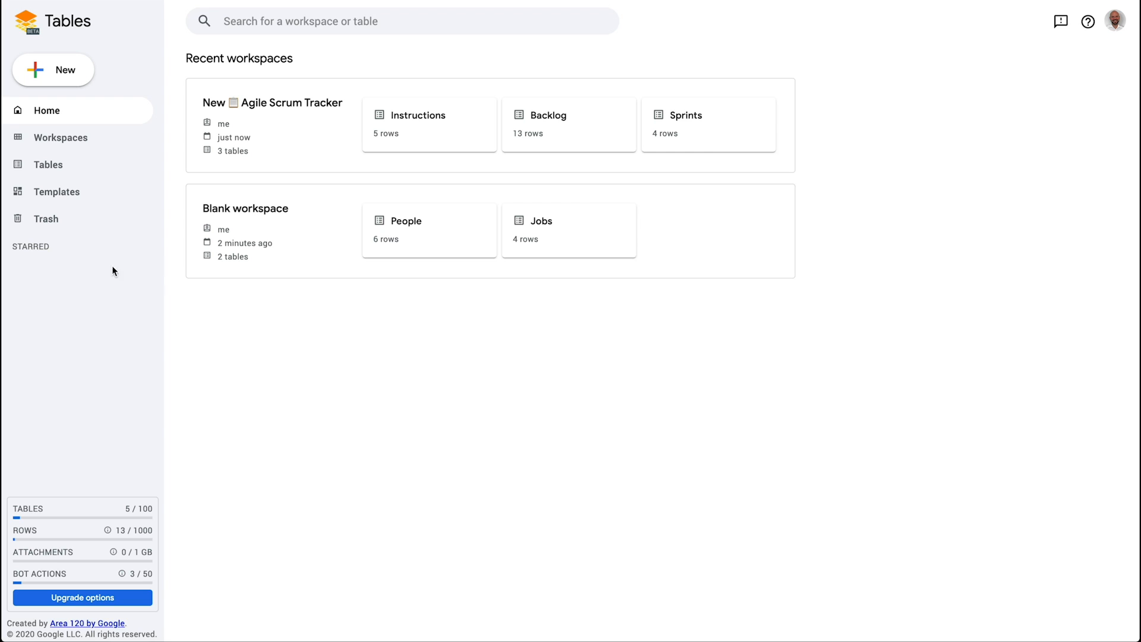
Star the Agile Scrum Tracker workspace, glance at the Backlog table options, and return home
left_click(472, 160)
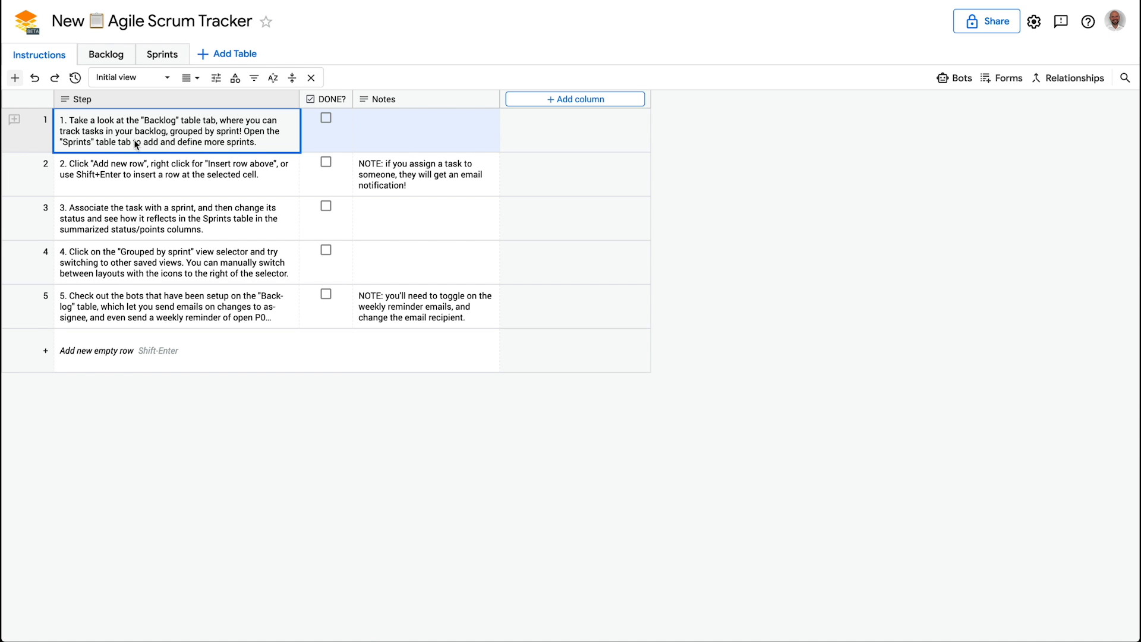
left_click(267, 24)
left_click(97, 60)
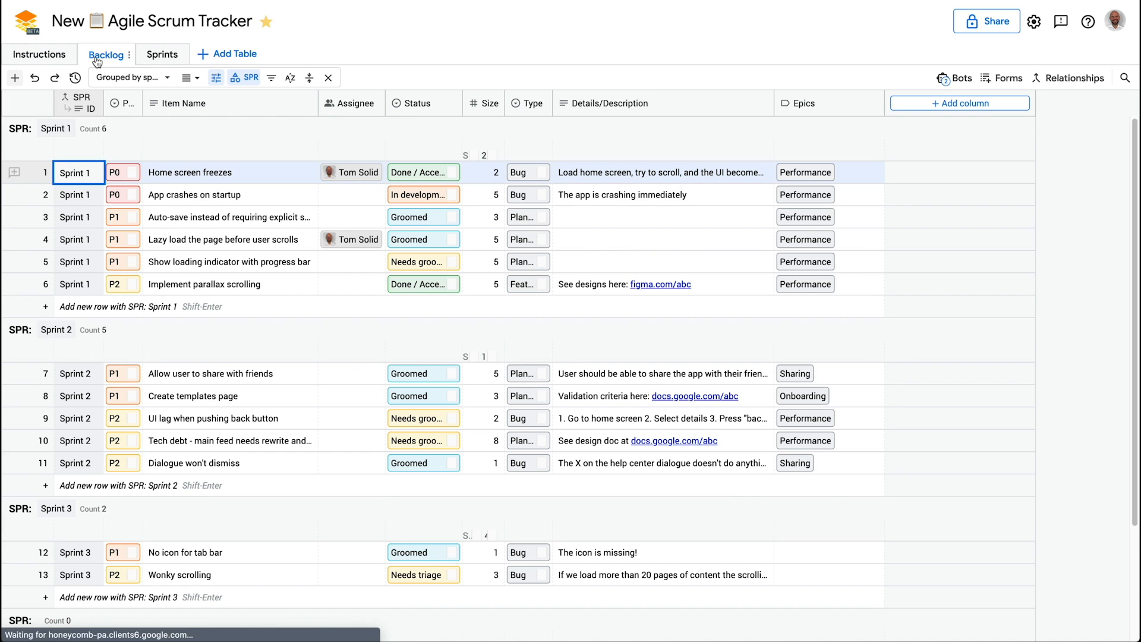
left_click(130, 55)
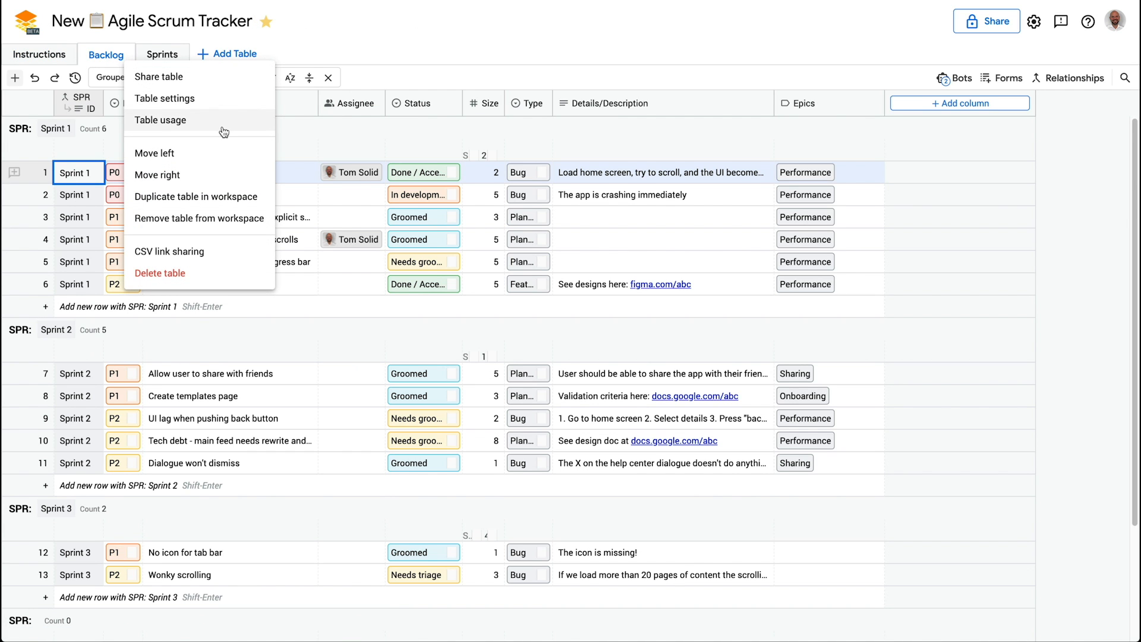
left_click(162, 54)
left_click(34, 31)
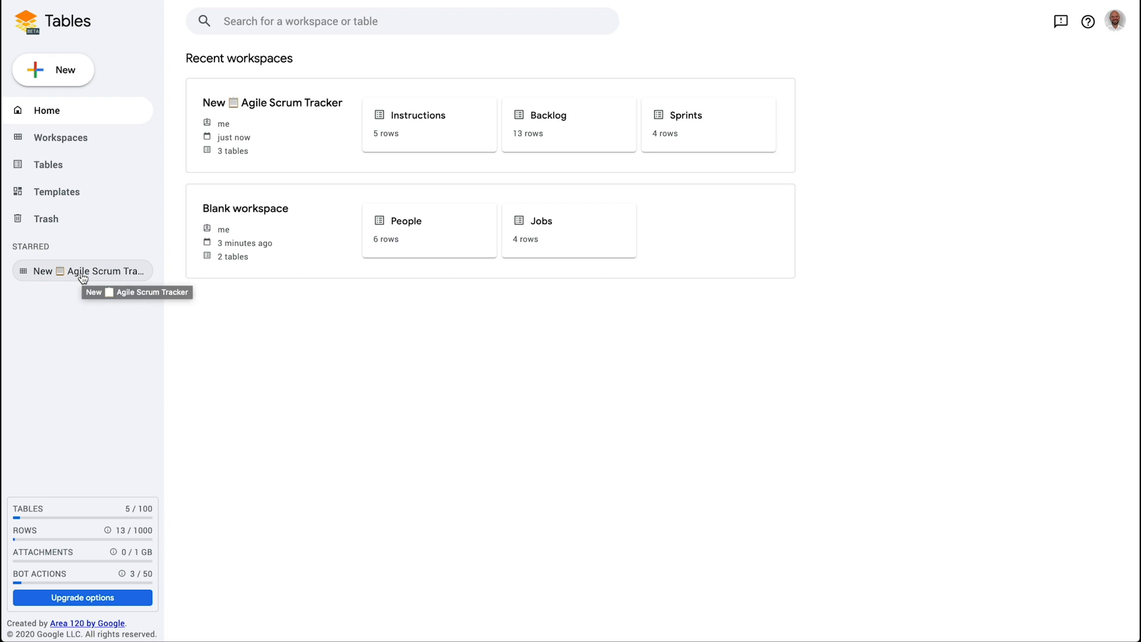
Reopen the starred tracker, cycle through Instructions, Backlog and Sprints tables, then return home
left_click(84, 275)
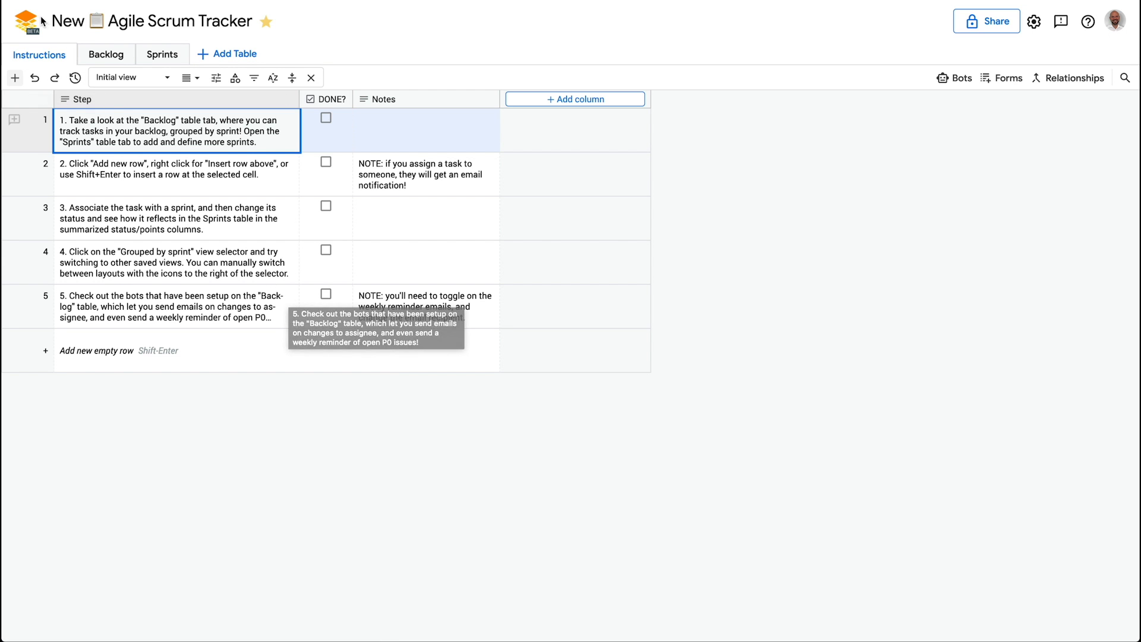
left_click(105, 55)
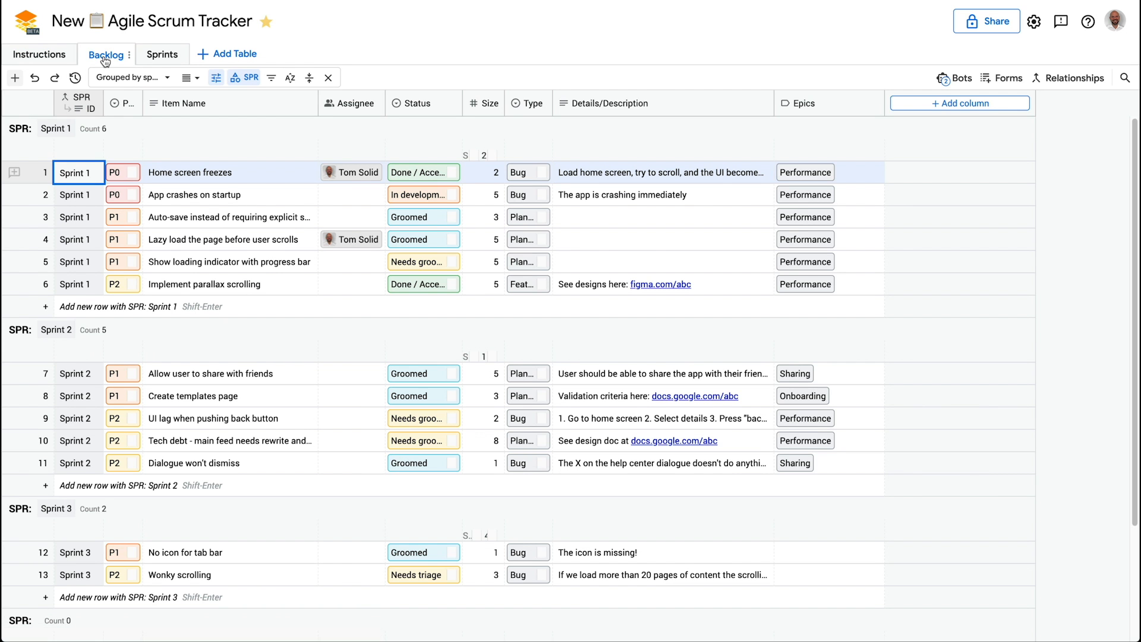
left_click(41, 55)
left_click(88, 57)
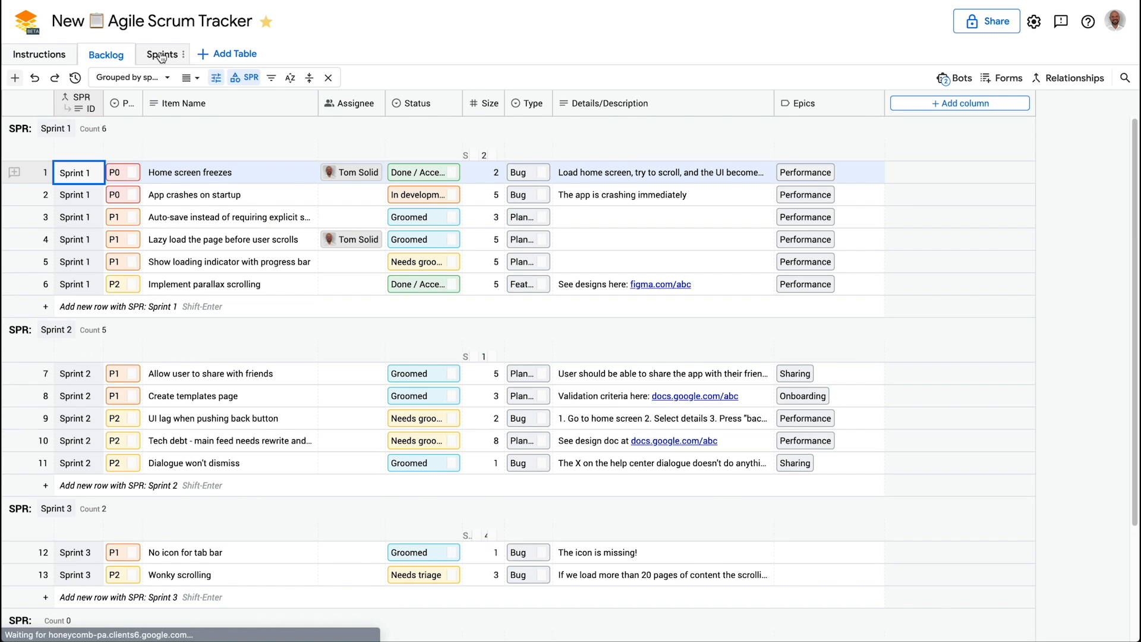
left_click(163, 56)
left_click(99, 54)
left_click(53, 55)
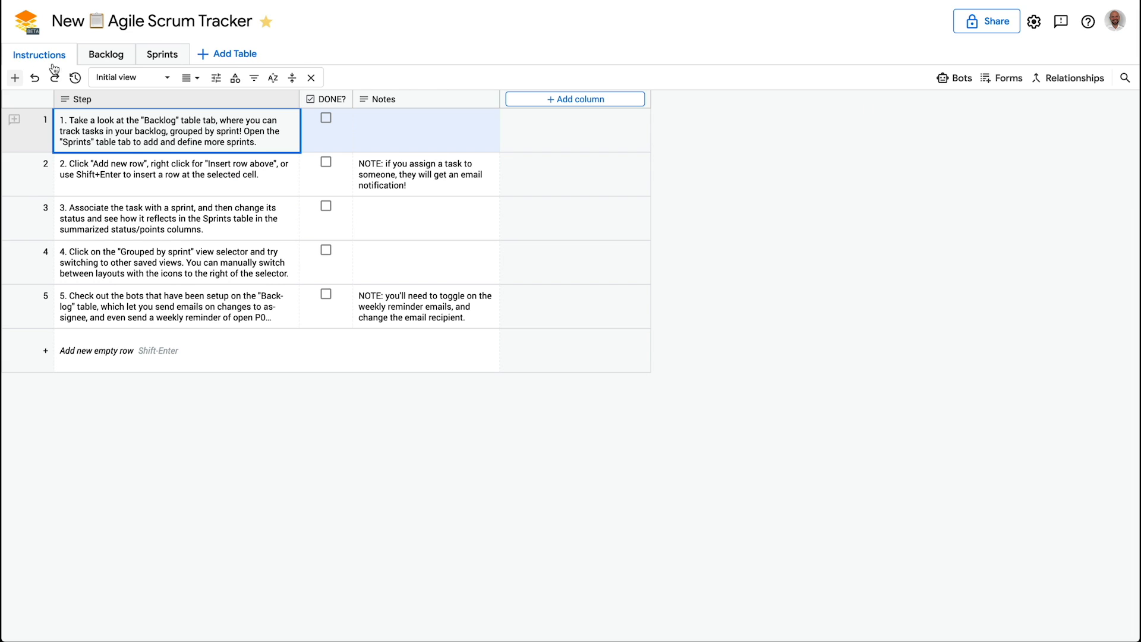
left_click(108, 55)
left_click(162, 55)
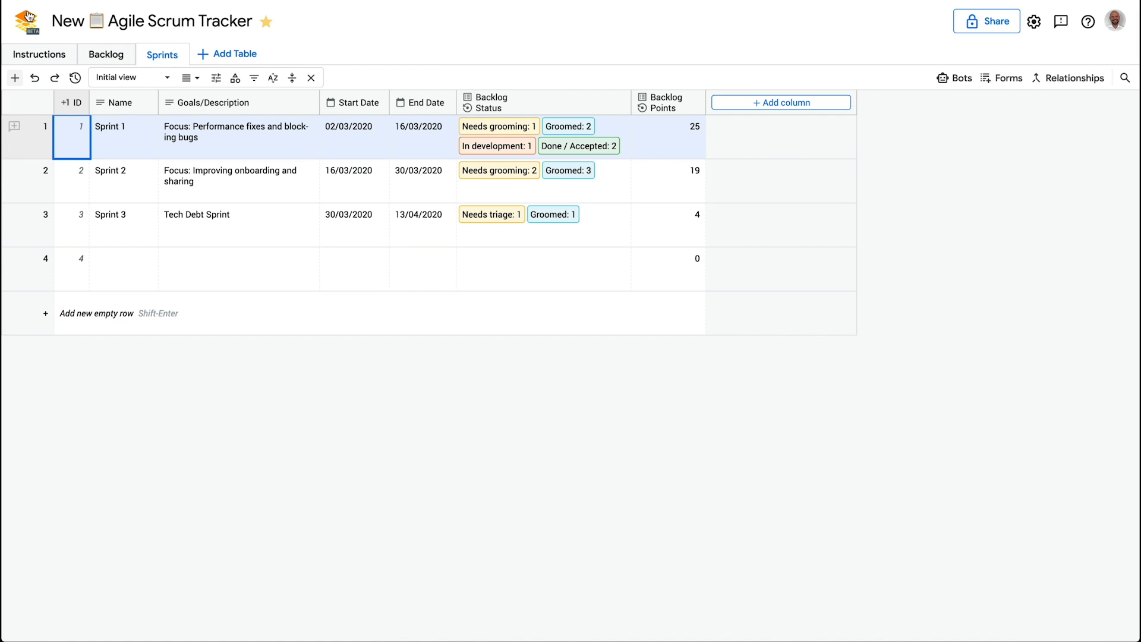
left_click(24, 20)
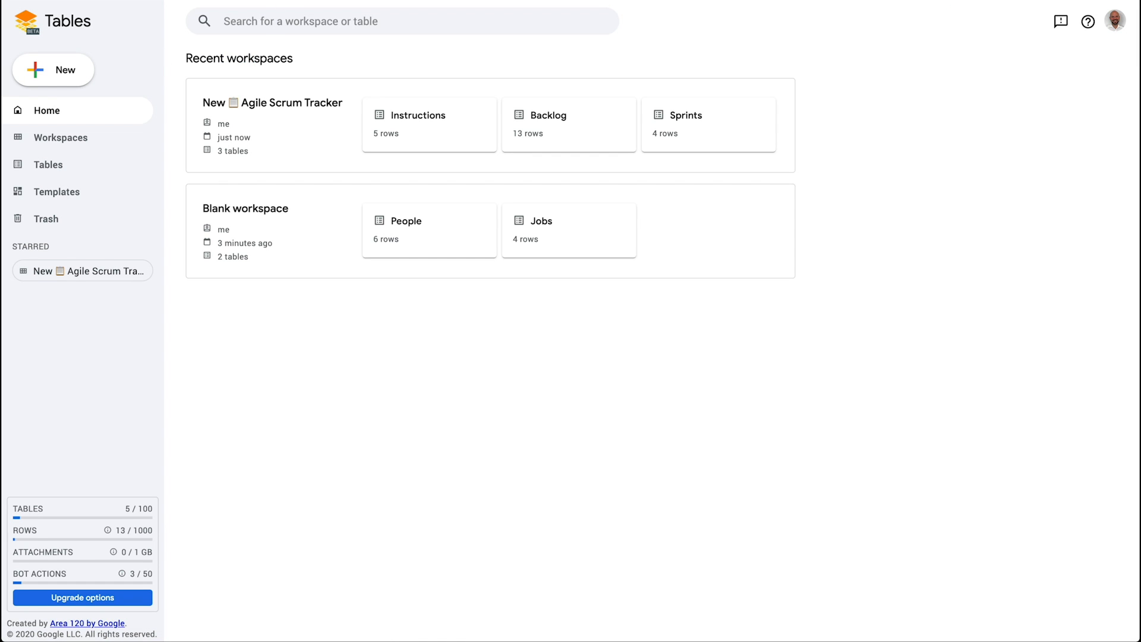
key("Return")
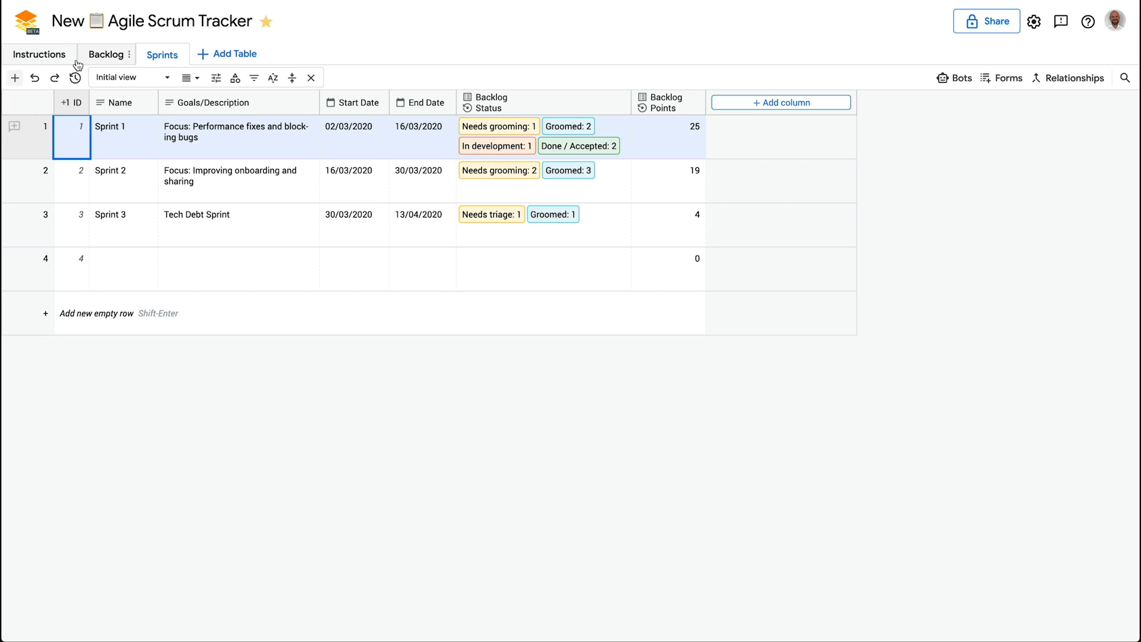
left_click(31, 30)
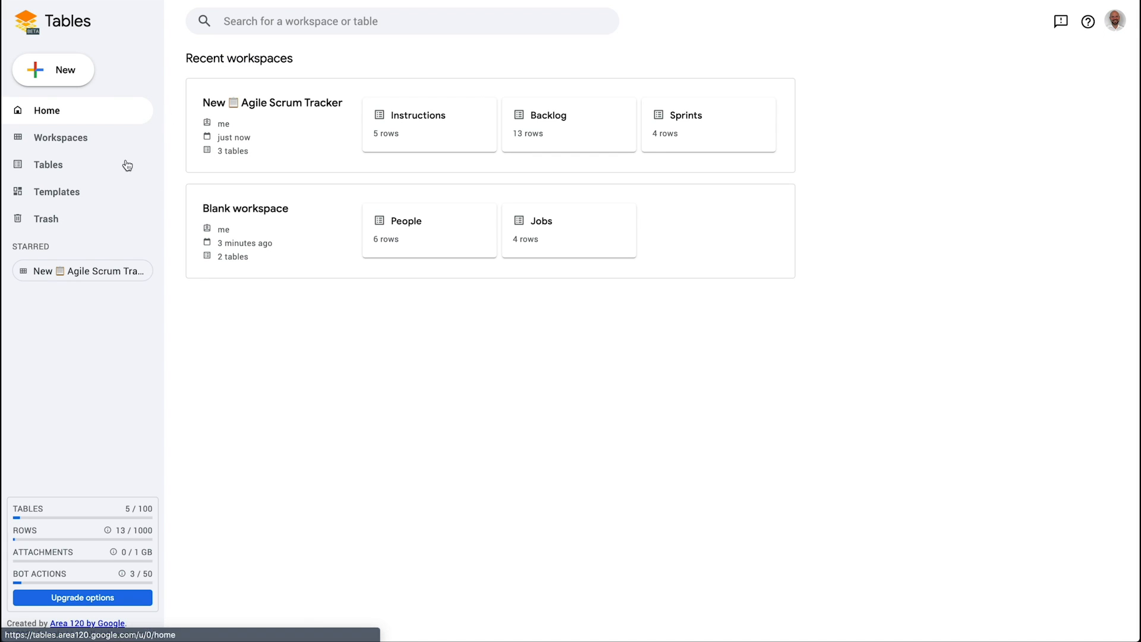
left_click(36, 111)
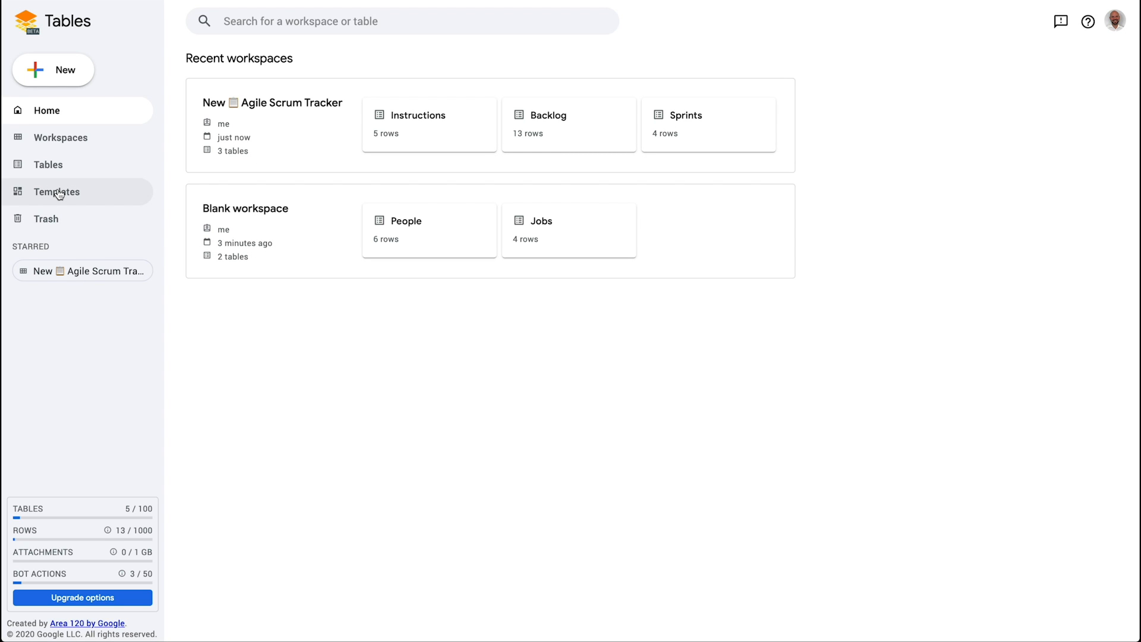
Browse the Trash, Templates, Tables, Workspaces, Home and usage sidebar pages
left_click(91, 214)
left_click(94, 199)
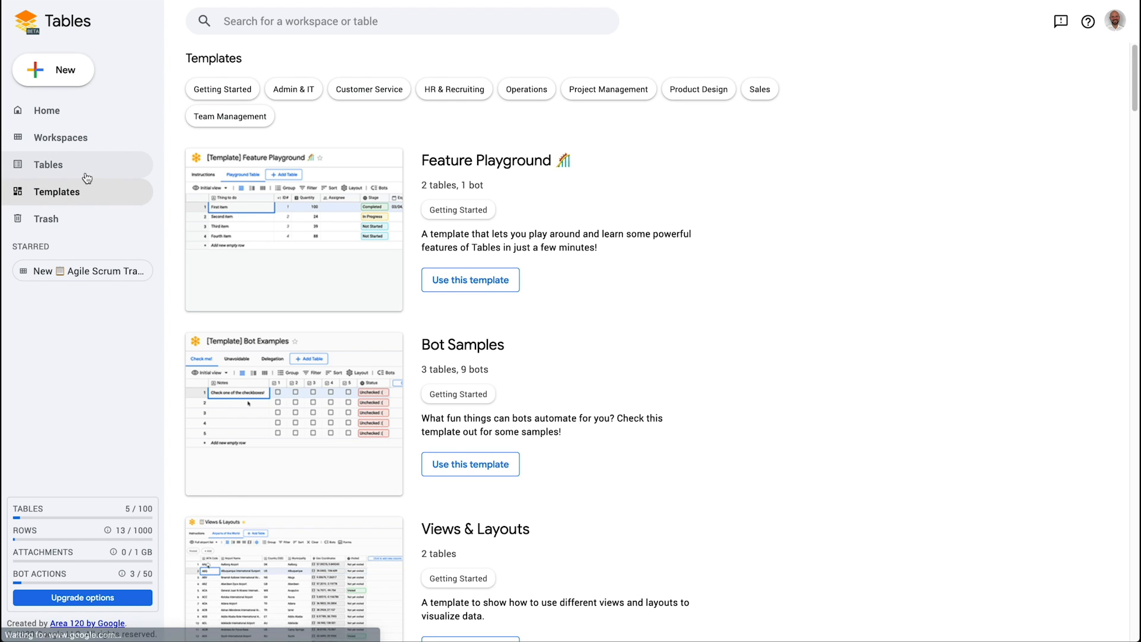
left_click(88, 170)
left_click(86, 143)
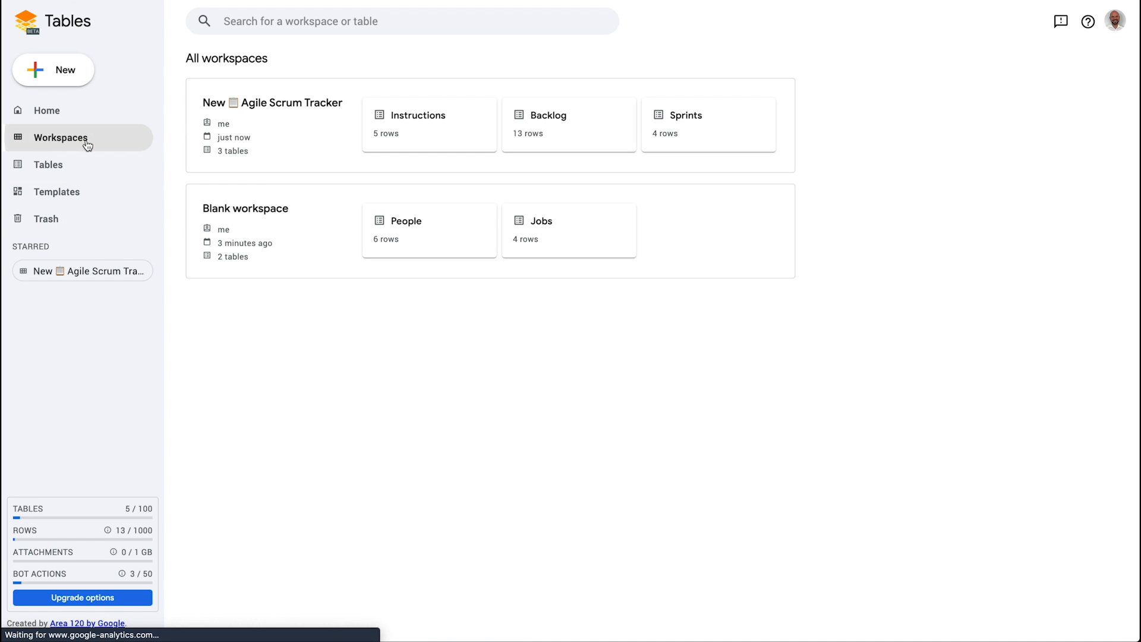
left_click(83, 119)
left_click(106, 552)
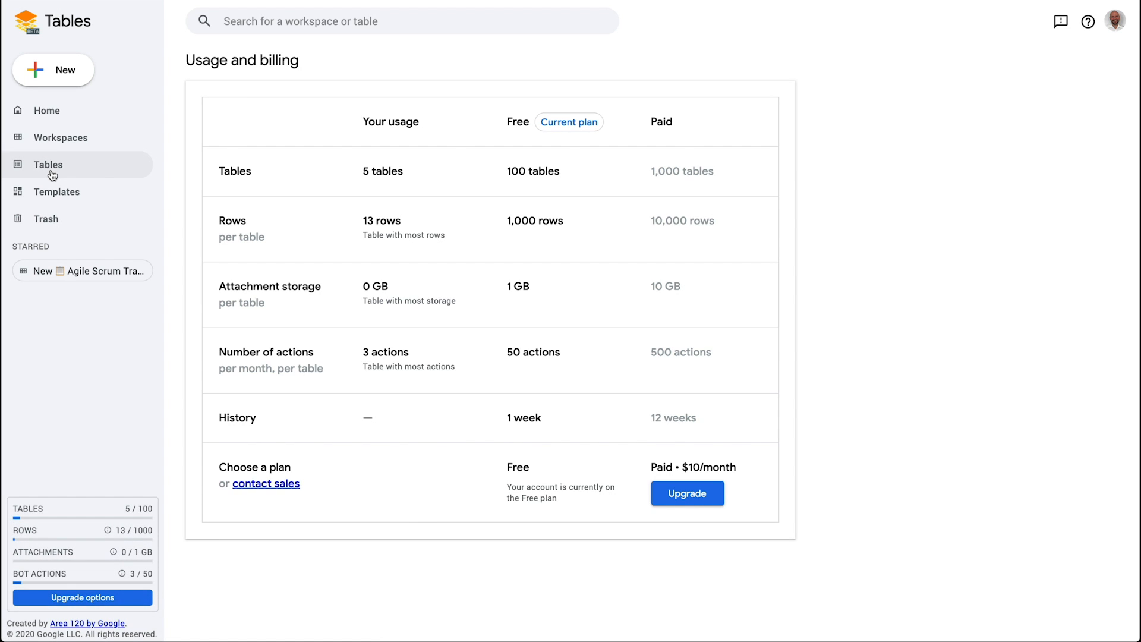
From All workspaces, open the Instructions table, then return to the Tables home page
left_click(78, 146)
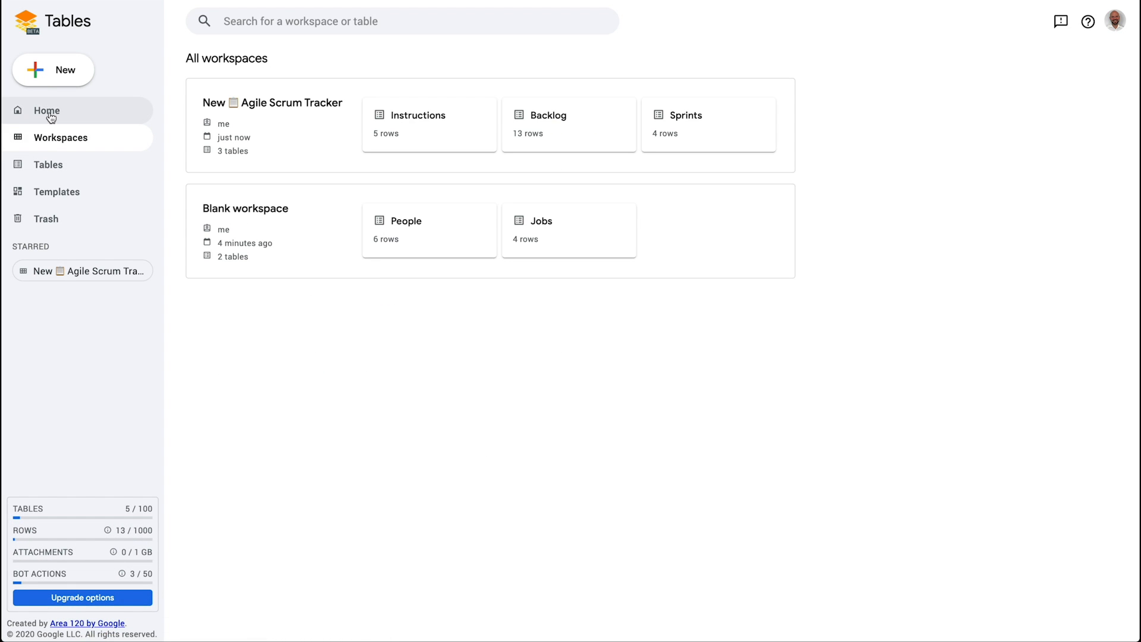
left_click(44, 110)
left_click(66, 142)
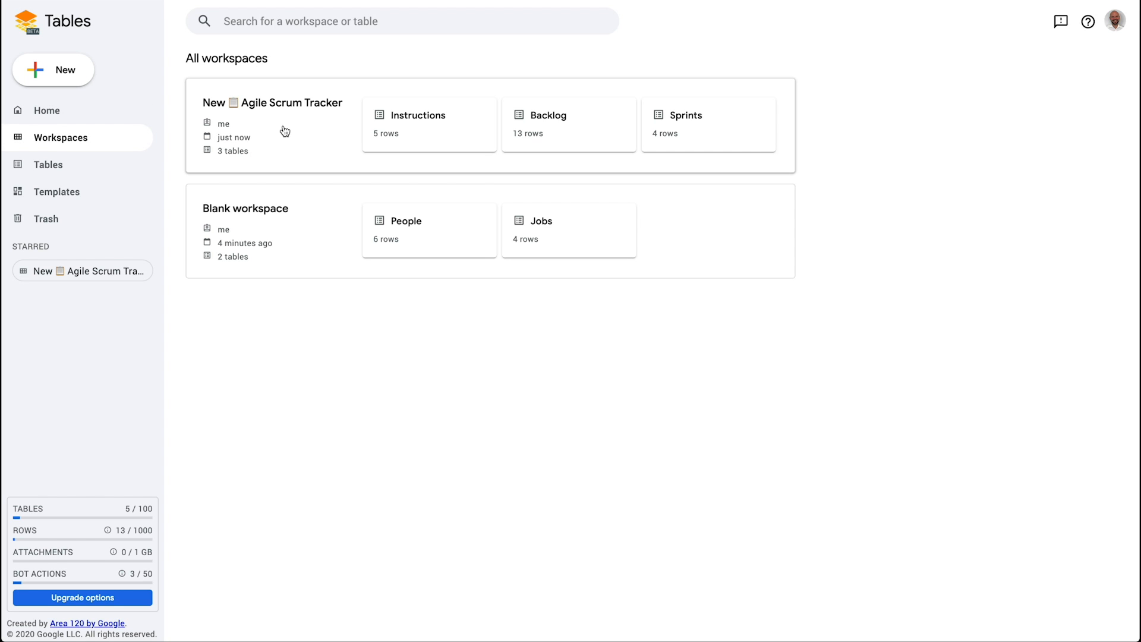
left_click(413, 127)
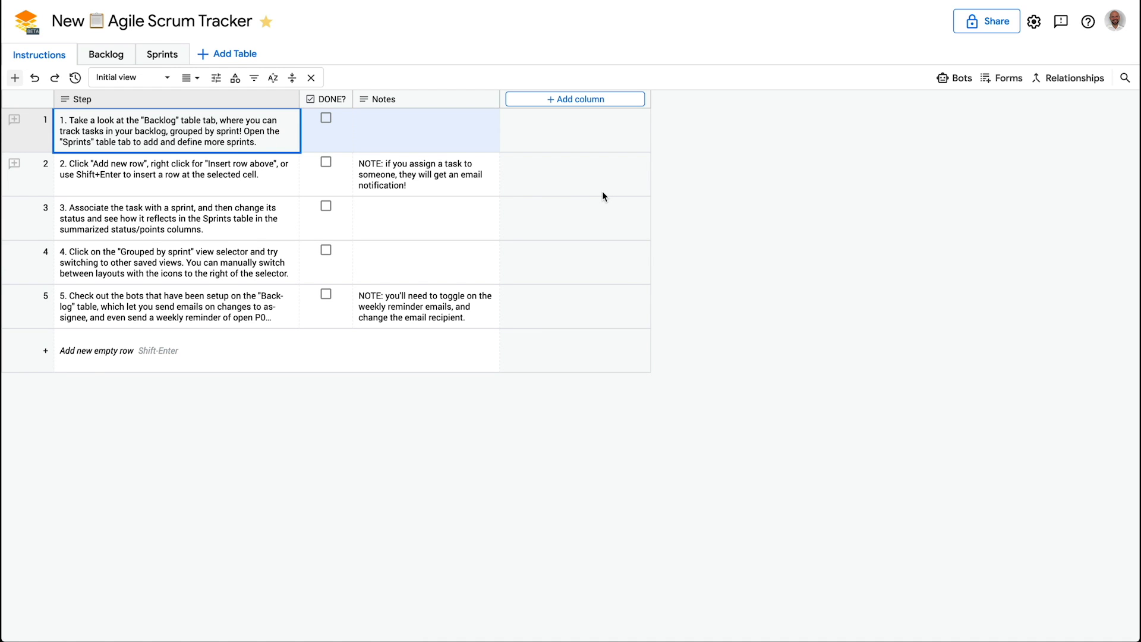
left_click(33, 27)
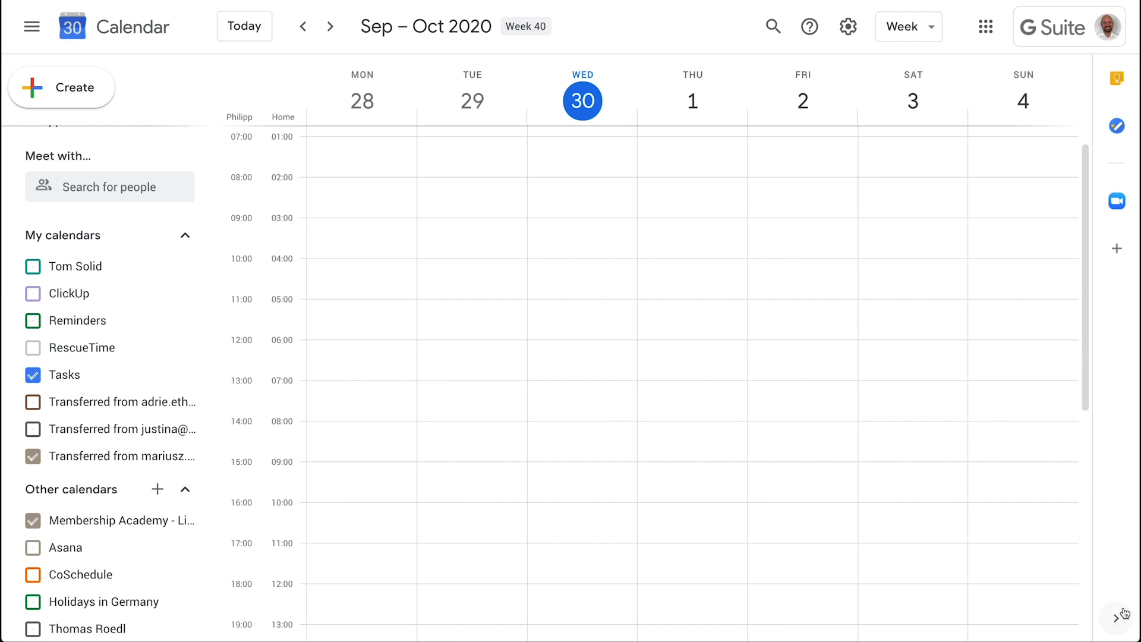
scroll(112, 299, "up", 4)
scroll(105, 351, "down", 4)
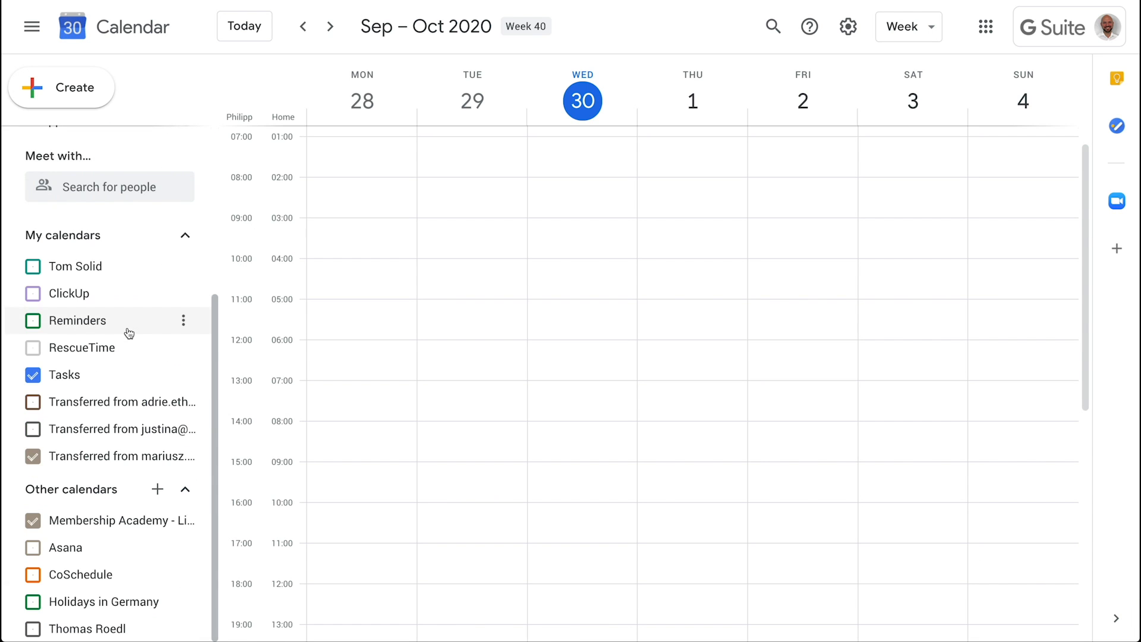
scroll(127, 331, "up", 2)
scroll(127, 327, "up", 2)
scroll(607, 340, "up", 1)
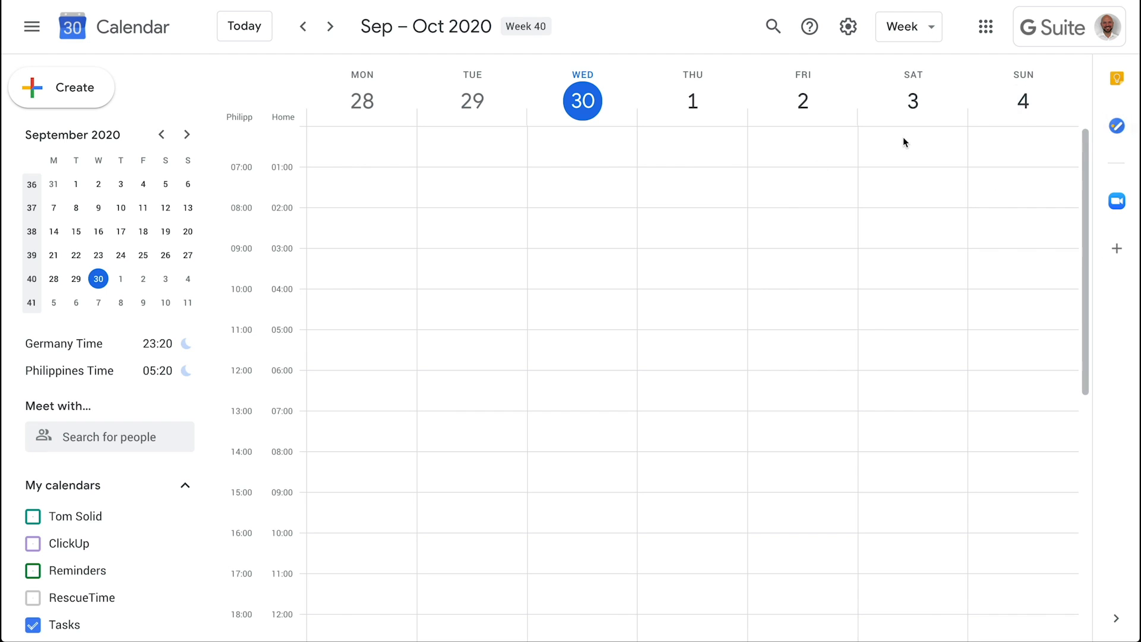
left_click(1118, 125)
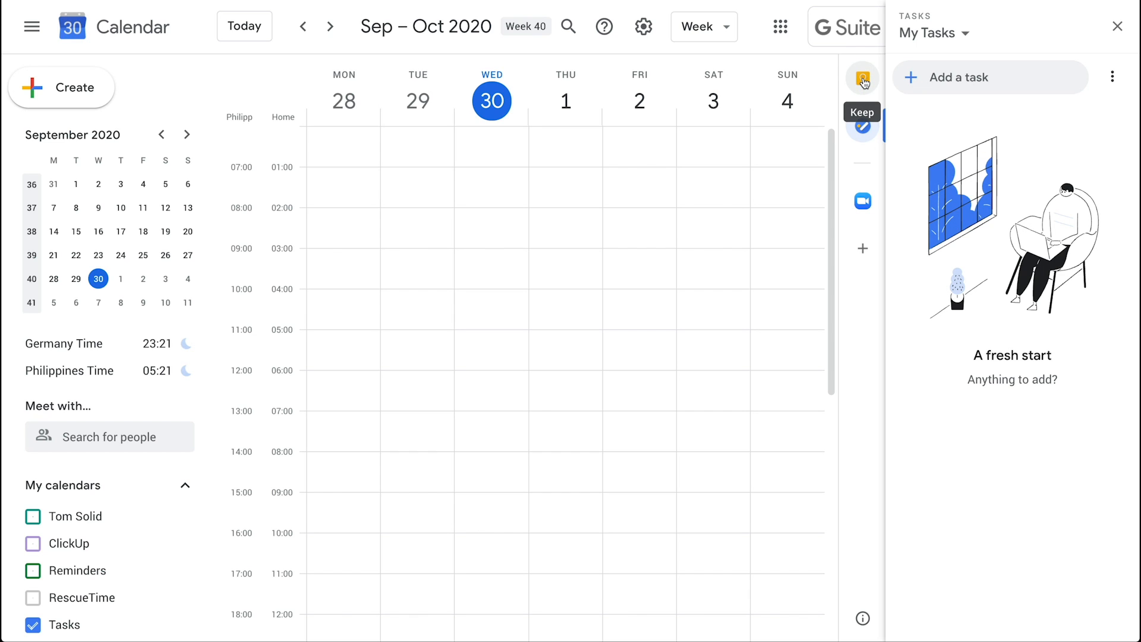
left_click(1112, 76)
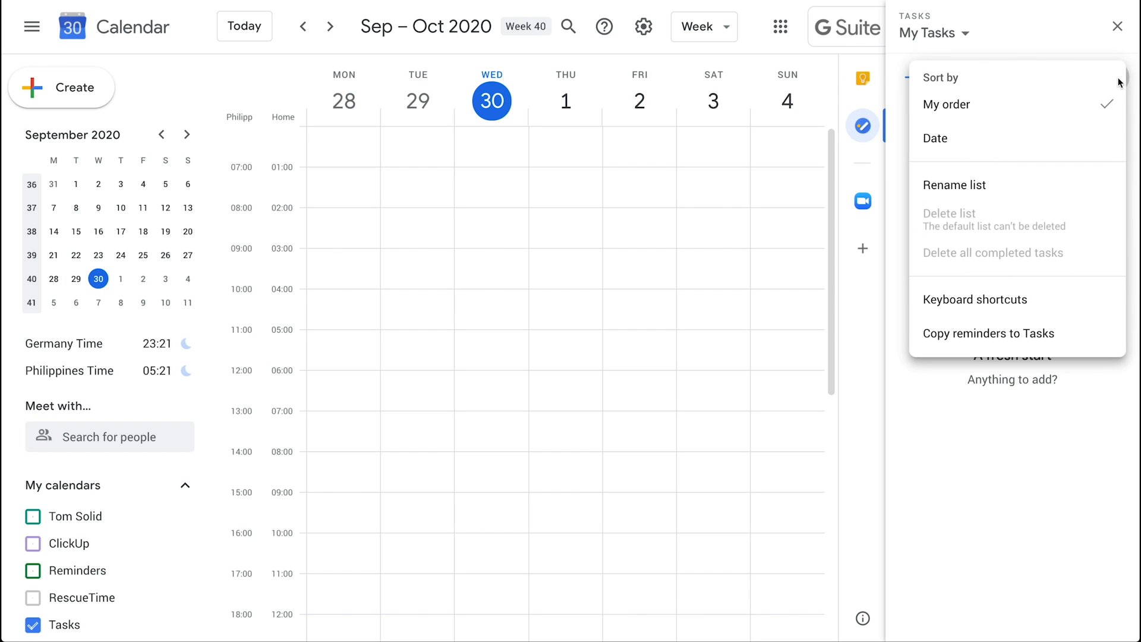
left_click(1053, 427)
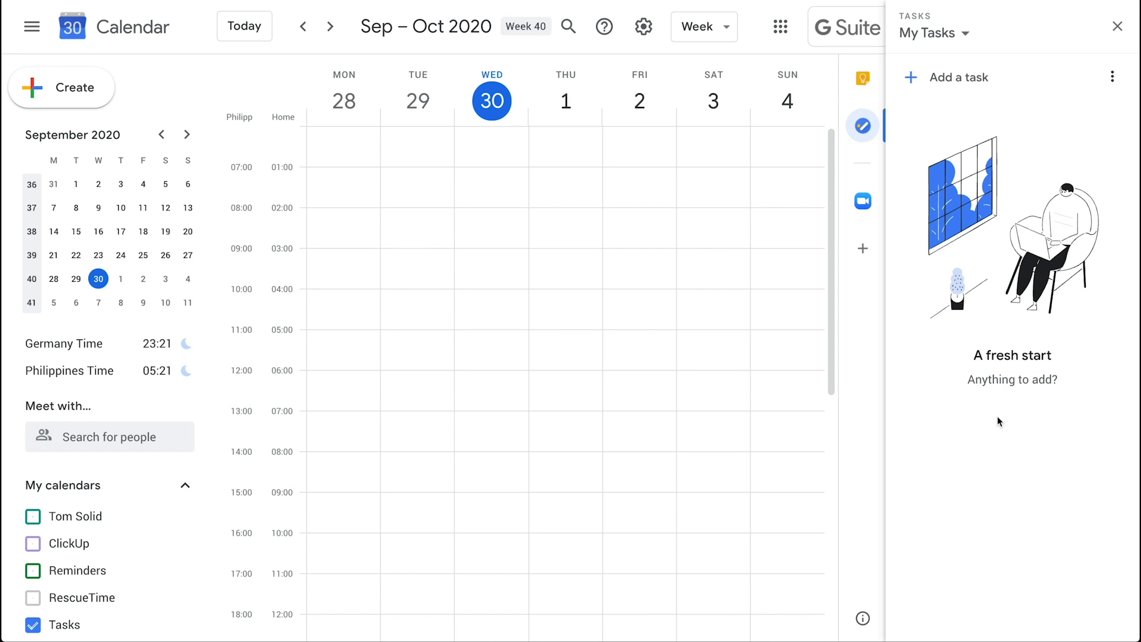
left_click(1117, 26)
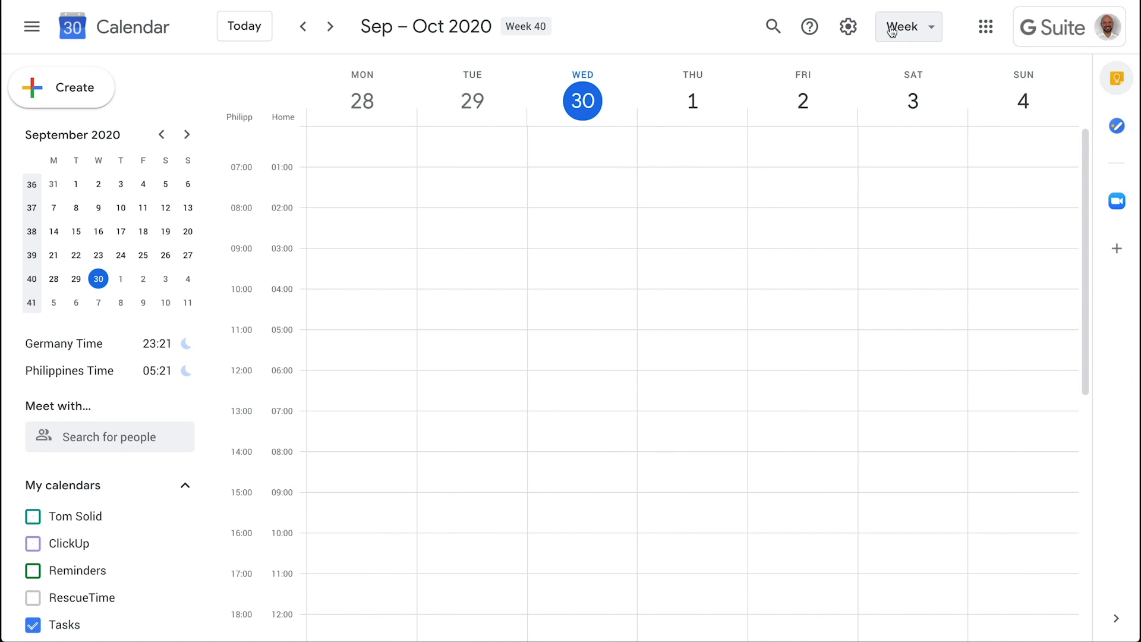